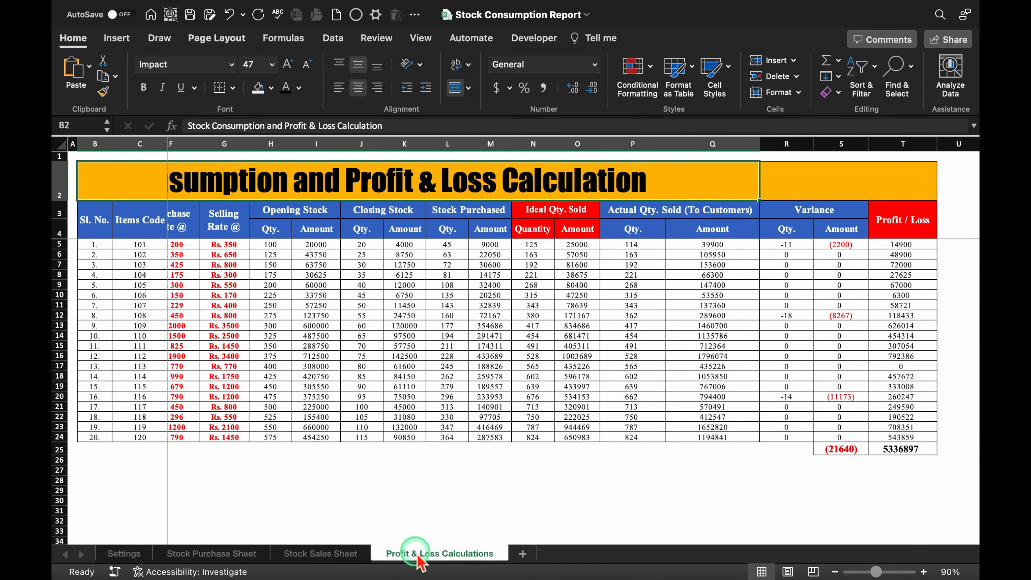
- Look through the Settings, Stock Purchase, Stock Sales and Profit & Loss Calculations sheets of the completed stock report, including the New Month and Refresh controls
{"action": "left_click", "coordinate": [122, 553]}
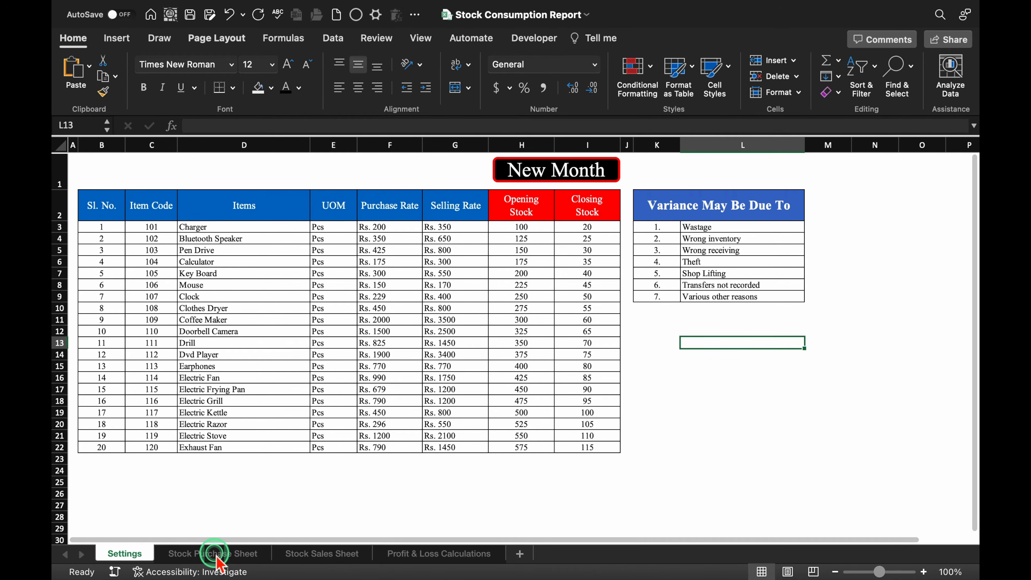
{"action": "left_click", "coordinate": [213, 553]}
{"action": "left_click", "coordinate": [520, 247]}
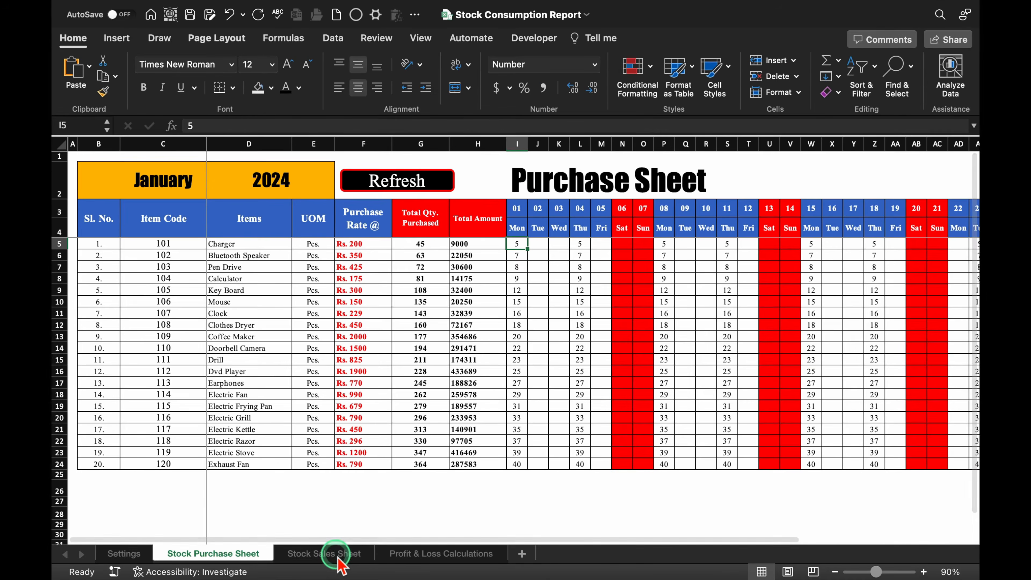
{"action": "left_click", "coordinate": [333, 555]}
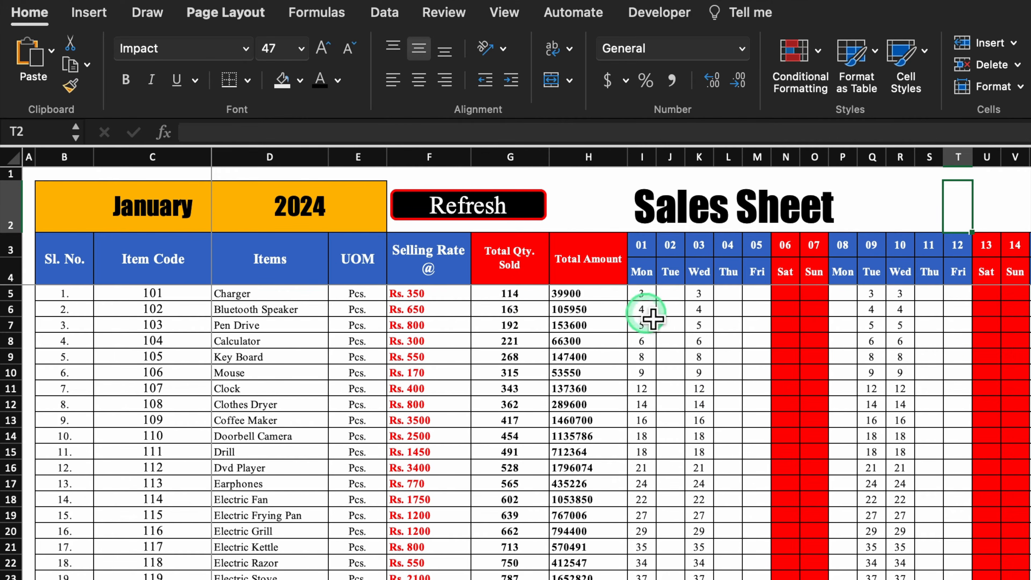
{"action": "left_click", "coordinate": [645, 297]}
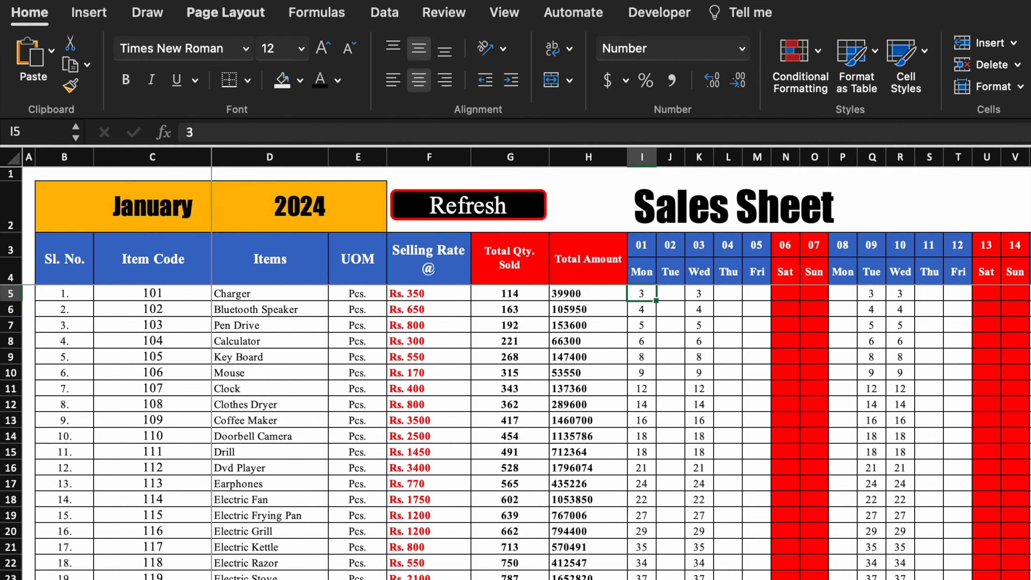
{"action": "key", "text": "ctrl+Page_Down"}
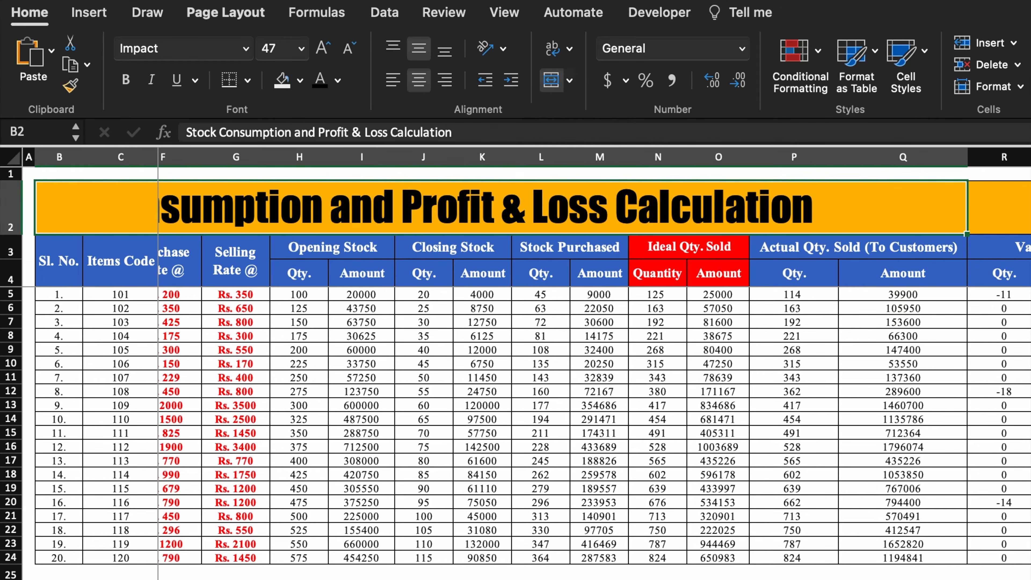
{"action": "scroll", "coordinate": [595, 356], "scroll_direction": "left", "scroll_amount": 3}
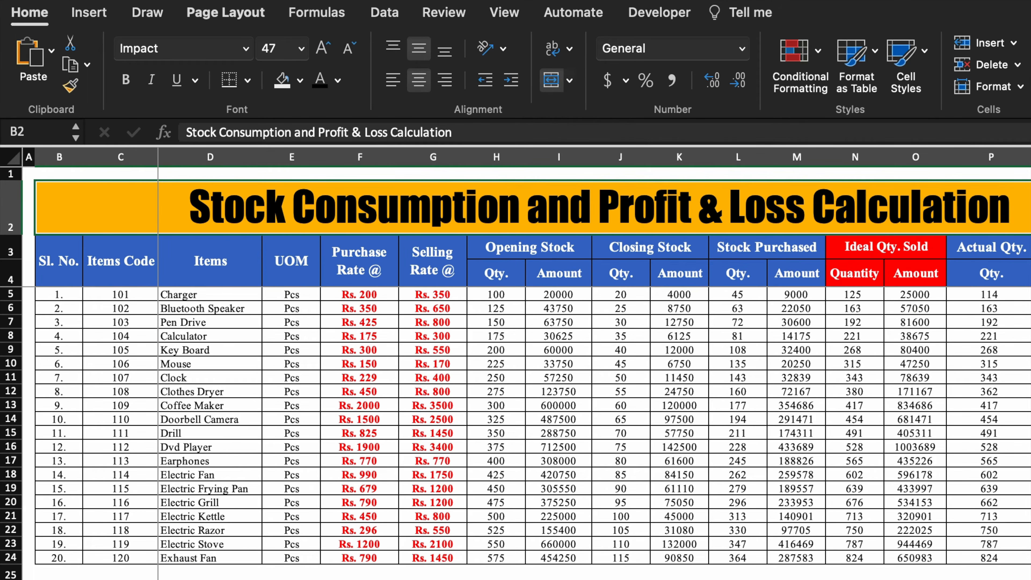
{"action": "key", "text": "ctrl+Page_Down"}
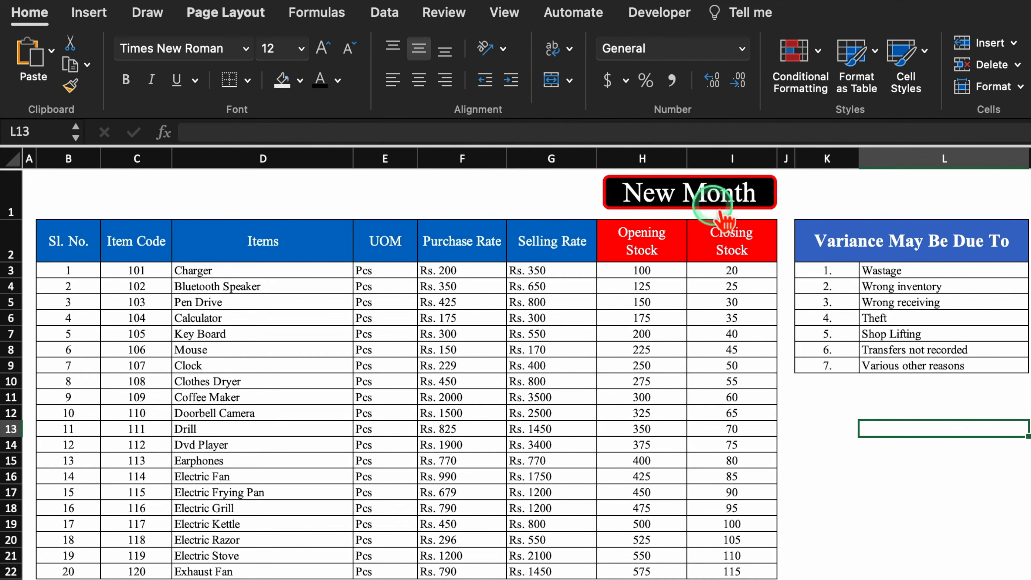
{"action": "left_click", "coordinate": [722, 210]}
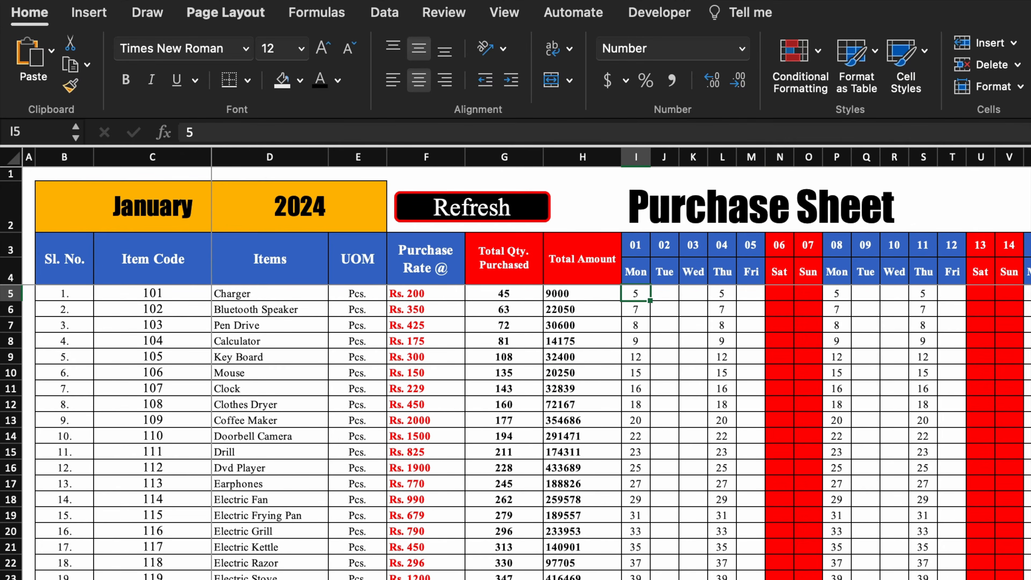
{"action": "left_click", "coordinate": [481, 211]}
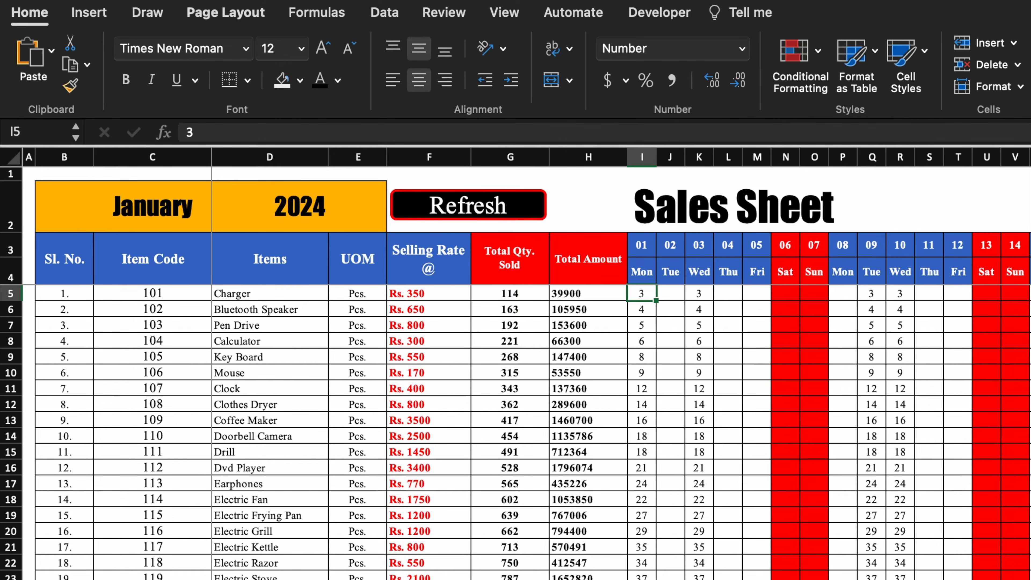
{"action": "left_click", "coordinate": [475, 206]}
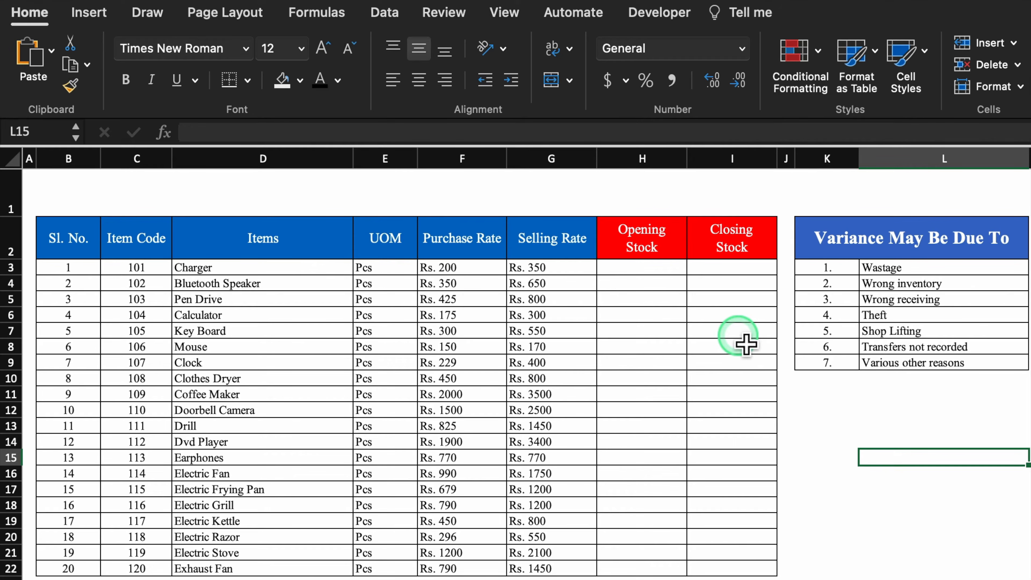
- Enter 40 and 50 as the first two Opening Stock values in H3:H4 and fill the series down to H22
{"action": "left_click", "coordinate": [649, 270]}
{"action": "type", "text": "40"}
{"action": "key", "text": "Return"}
{"action": "type", "text": "50"}
{"action": "left_click_drag", "start_coordinate": [649, 268], "coordinate": [667, 281]}
{"action": "double_click", "coordinate": [686, 290]}
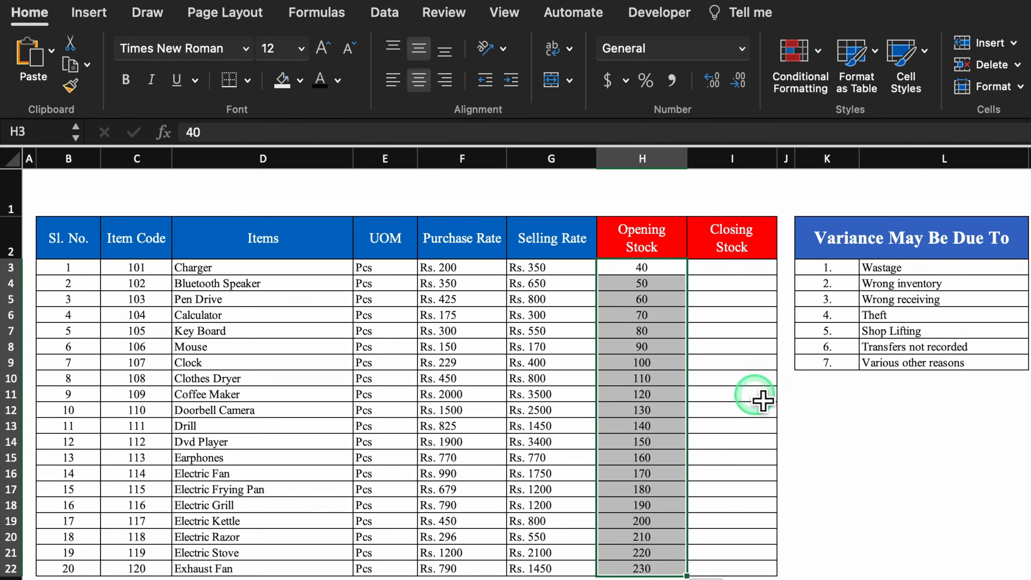
- Enter 15 and 20 as the first two Closing Stock values in I3:I4 and fill the series down to I22
{"action": "left_click", "coordinate": [740, 276]}
{"action": "type", "text": "15"}
{"action": "key", "text": "Return"}
{"action": "type", "text": "20"}
{"action": "left_click_drag", "start_coordinate": [695, 268], "coordinate": [775, 572]}
{"action": "left_click", "coordinate": [899, 504]}
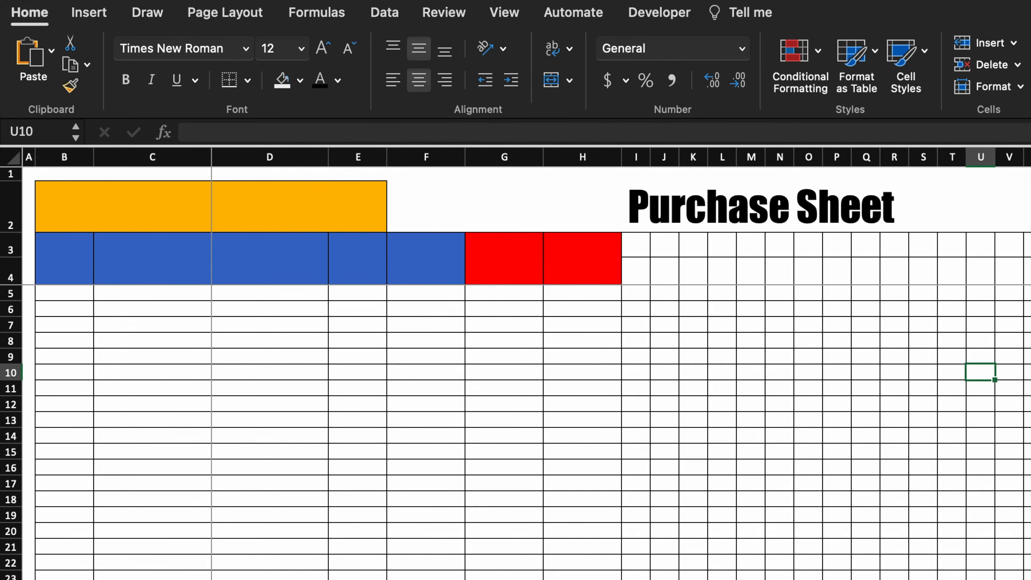
- Add a data validation list of the months January to December to cell C2 of the Purchase Sheet and choose January
{"action": "left_click", "coordinate": [410, 464]}
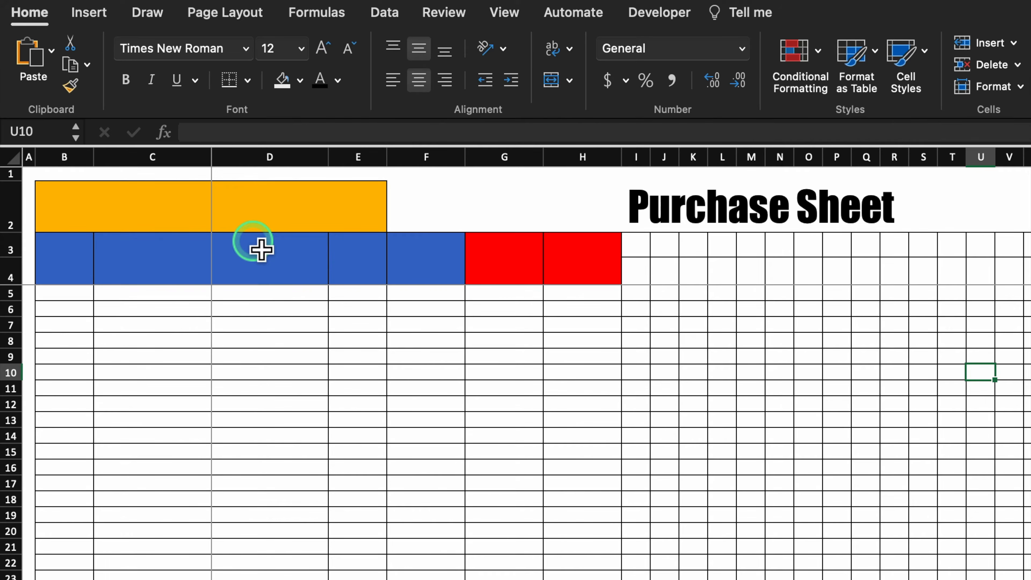
{"action": "left_click", "coordinate": [156, 217]}
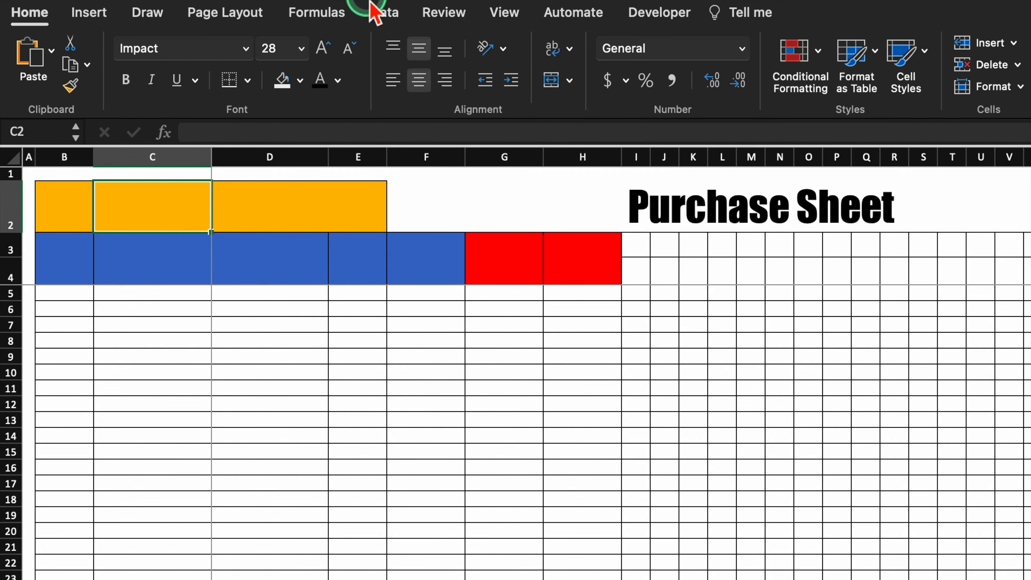
{"action": "left_click", "coordinate": [384, 12]}
{"action": "left_click", "coordinate": [876, 54]}
{"action": "left_click", "coordinate": [630, 194]}
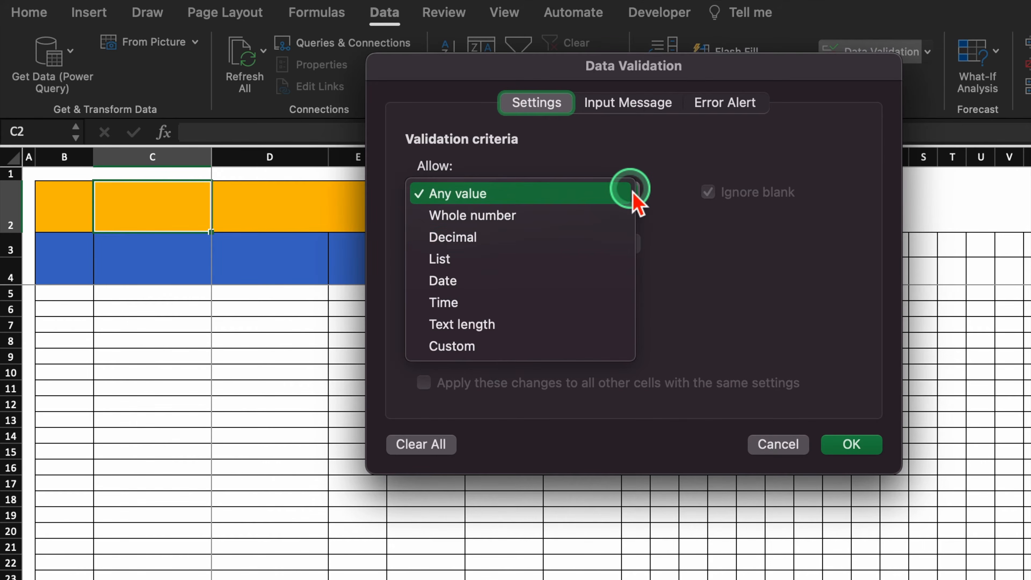
{"action": "left_click", "coordinate": [501, 259]}
{"action": "left_click", "coordinate": [541, 308]}
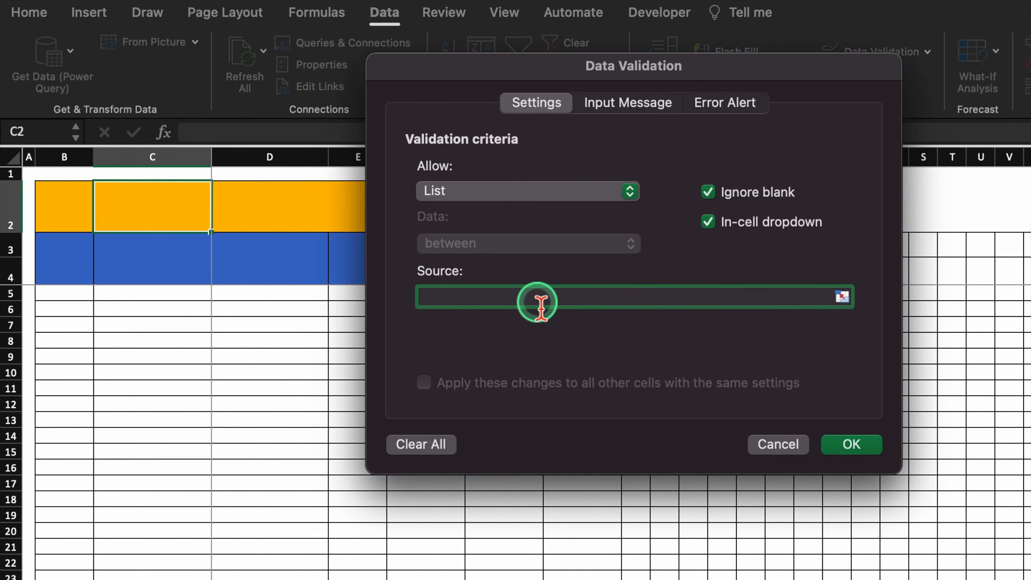
{"action": "type", "text": "January,February,March,April,"}
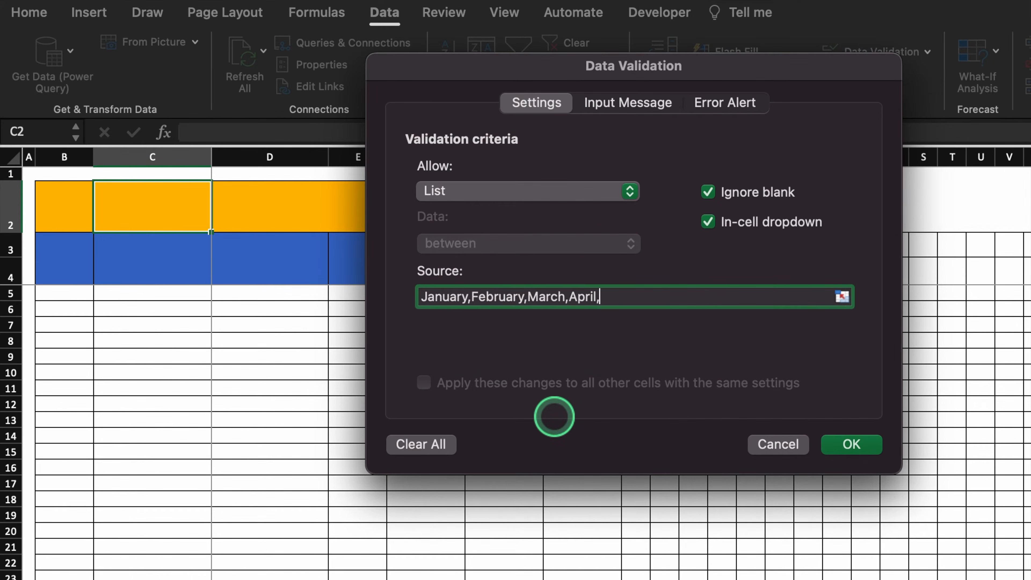
{"action": "type", "text": "May,June,July,August,September,October,Nov"}
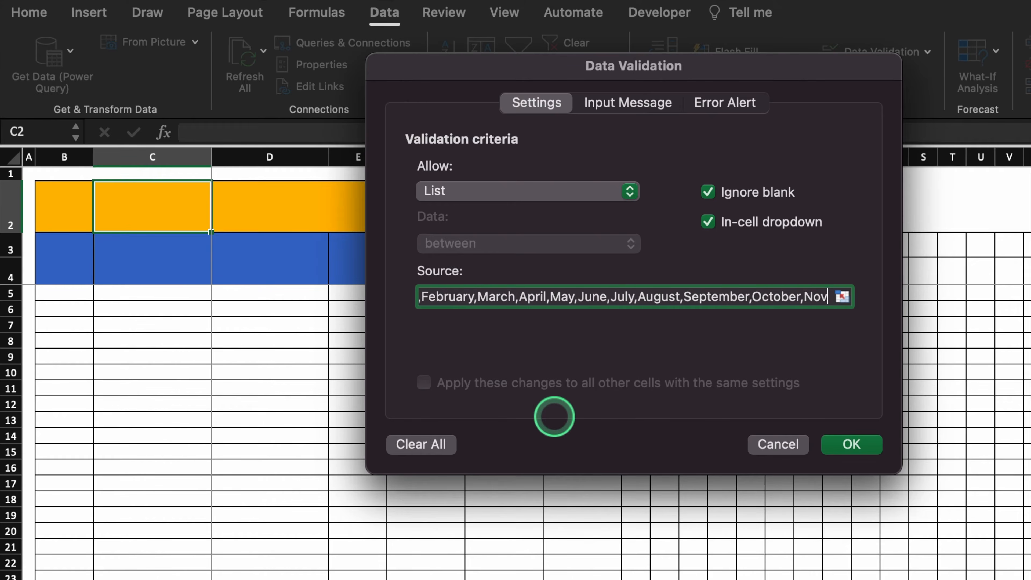
{"action": "type", "text": "ember,December"}
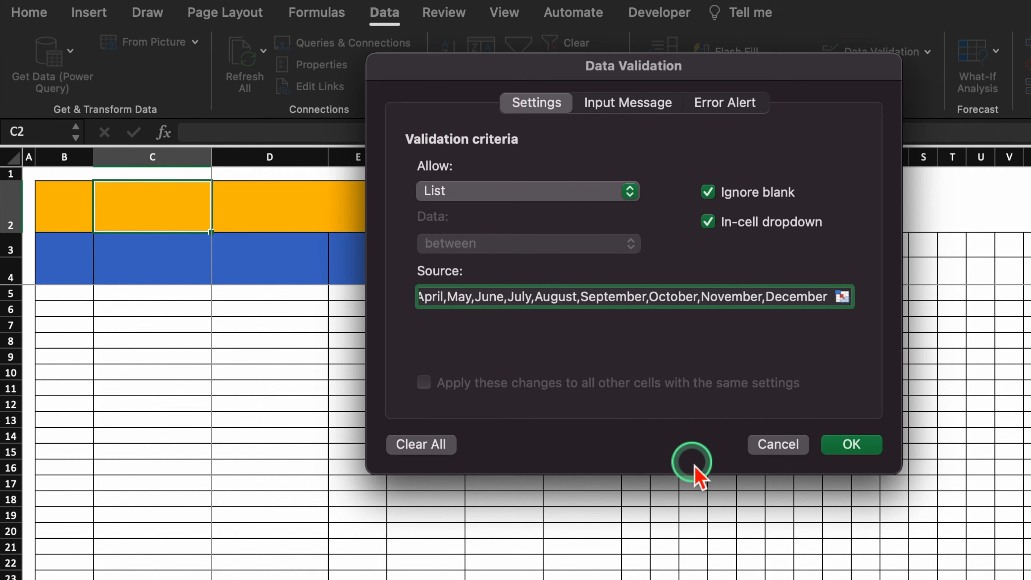
{"action": "left_click", "coordinate": [858, 447]}
{"action": "left_click", "coordinate": [219, 222]}
{"action": "left_click", "coordinate": [142, 246]}
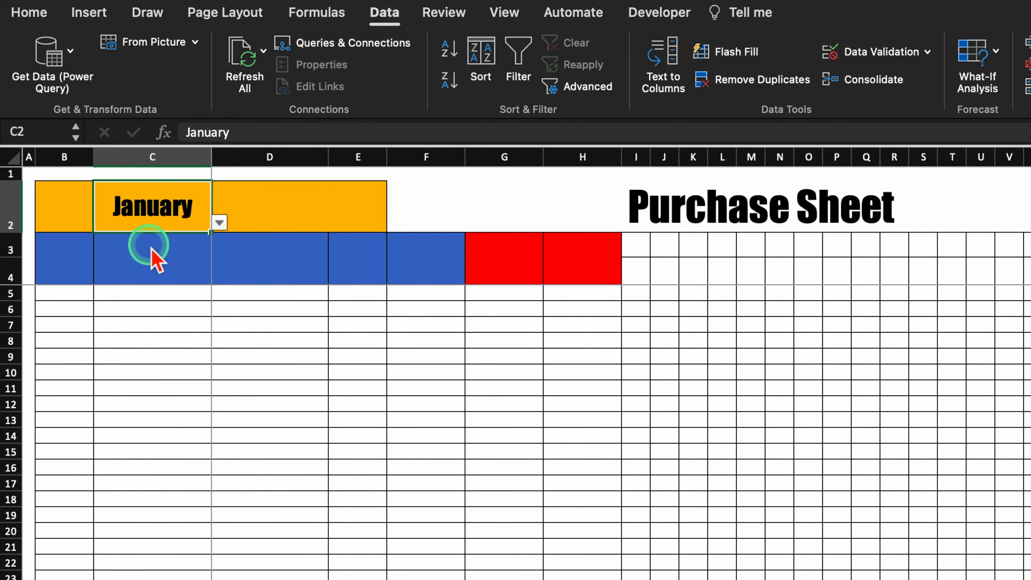
- Add a data validation list with 2023,2024,2025,2026 to the merged cell D2 and choose 2024
{"action": "left_click", "coordinate": [283, 212]}
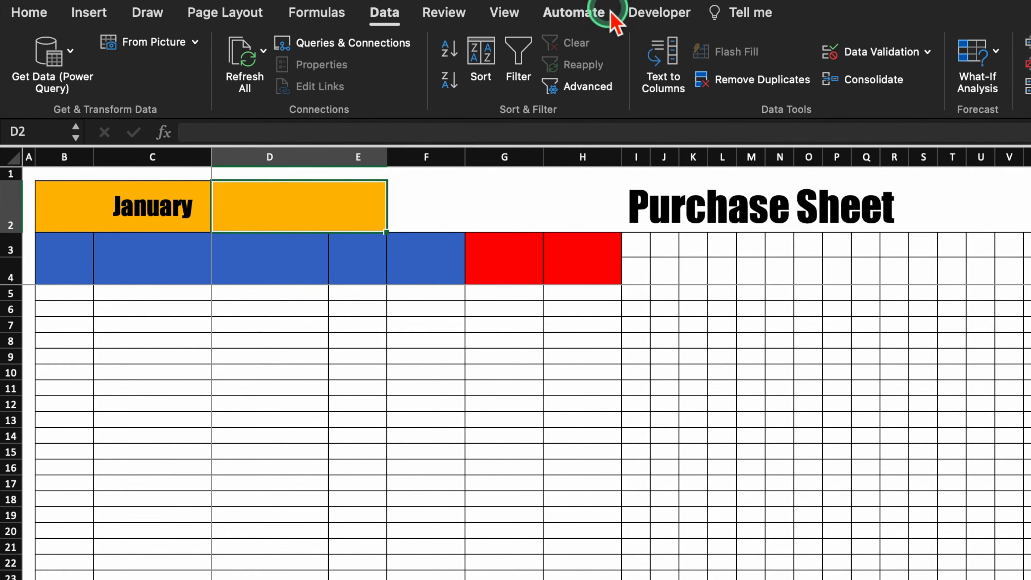
{"action": "left_click", "coordinate": [881, 51]}
{"action": "left_click", "coordinate": [621, 197]}
{"action": "left_click", "coordinate": [512, 259]}
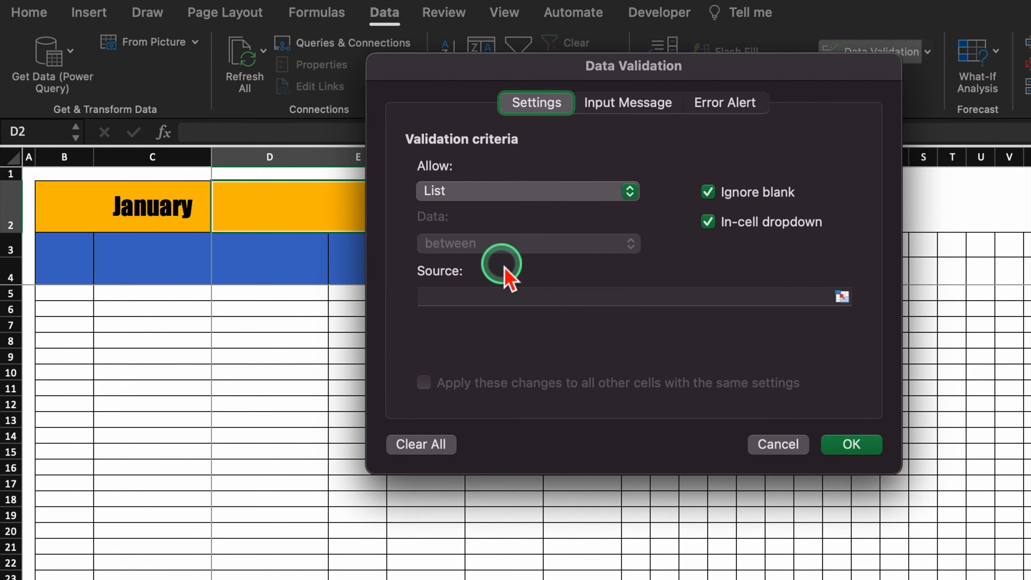
{"action": "left_click", "coordinate": [539, 297]}
{"action": "left_click_drag", "start_coordinate": [641, 78], "coordinate": [863, 127]}
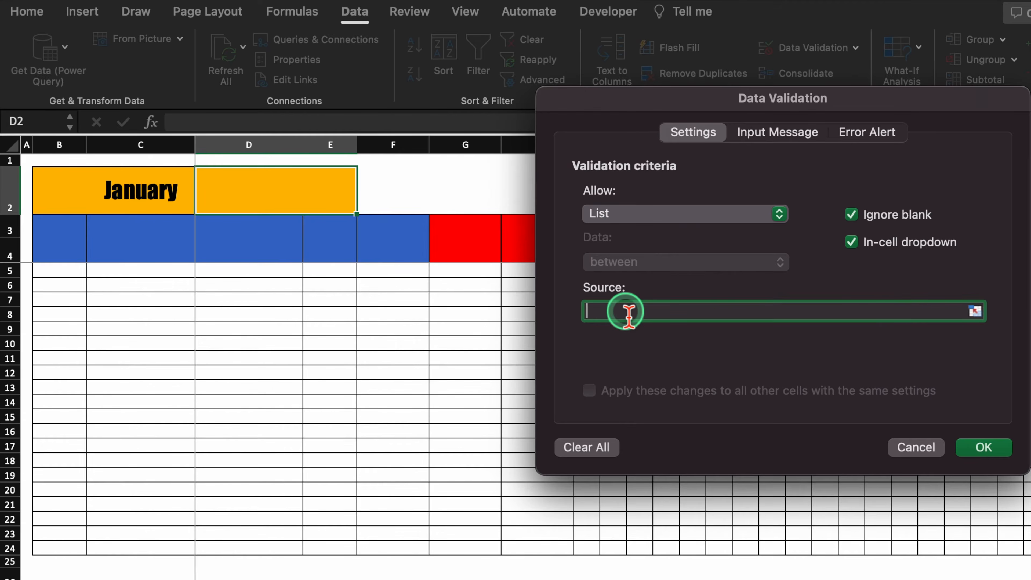
{"action": "type", "text": "2023,2024,2025,2026"}
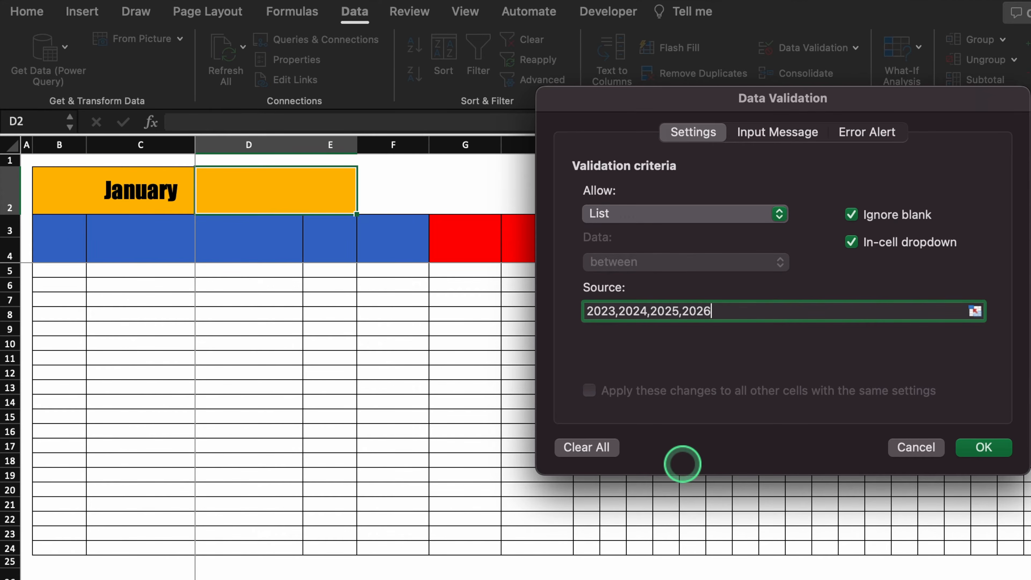
{"action": "left_click", "coordinate": [1002, 450]}
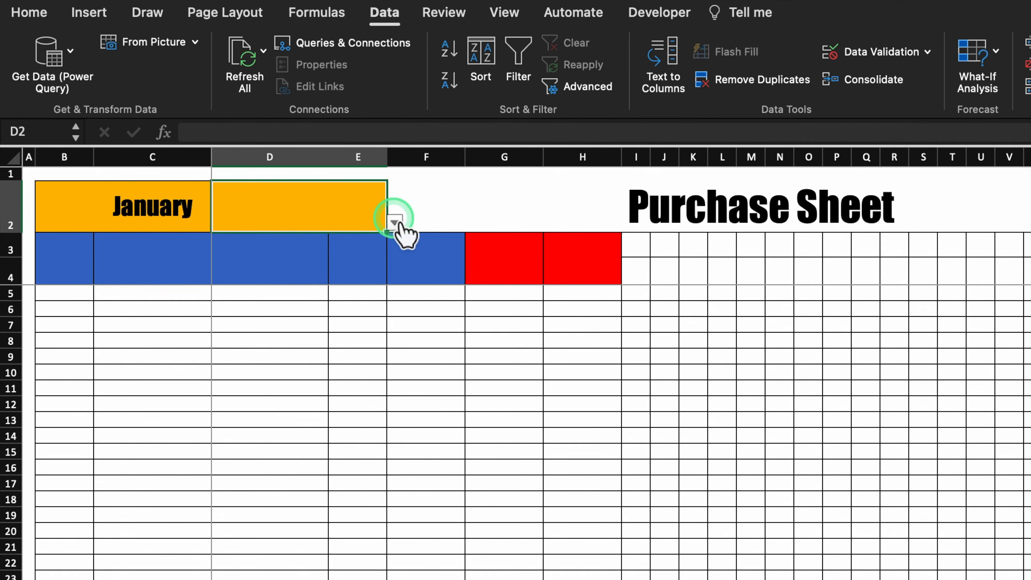
{"action": "left_click", "coordinate": [394, 222]}
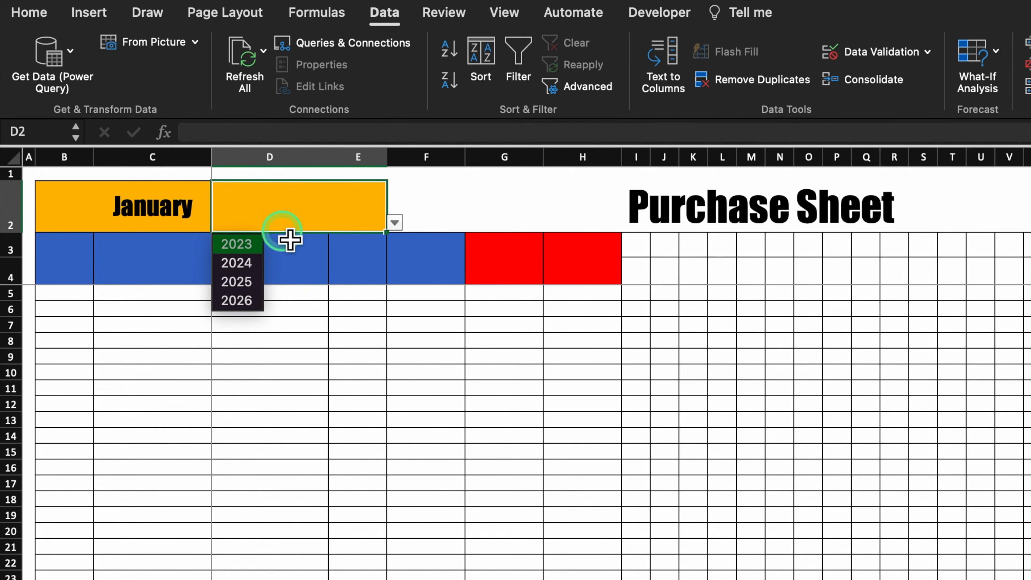
{"action": "left_click", "coordinate": [251, 266]}
- Enter the column headers Sl. No., Item Code, Items and UOM in B3 through E3
{"action": "left_click", "coordinate": [67, 260]}
{"action": "type", "text": "Sl. No."}
{"action": "key", "text": "Tab"}
{"action": "type", "text": "Item Code"}
{"action": "key", "text": "Tab"}
{"action": "type", "text": "Items"}
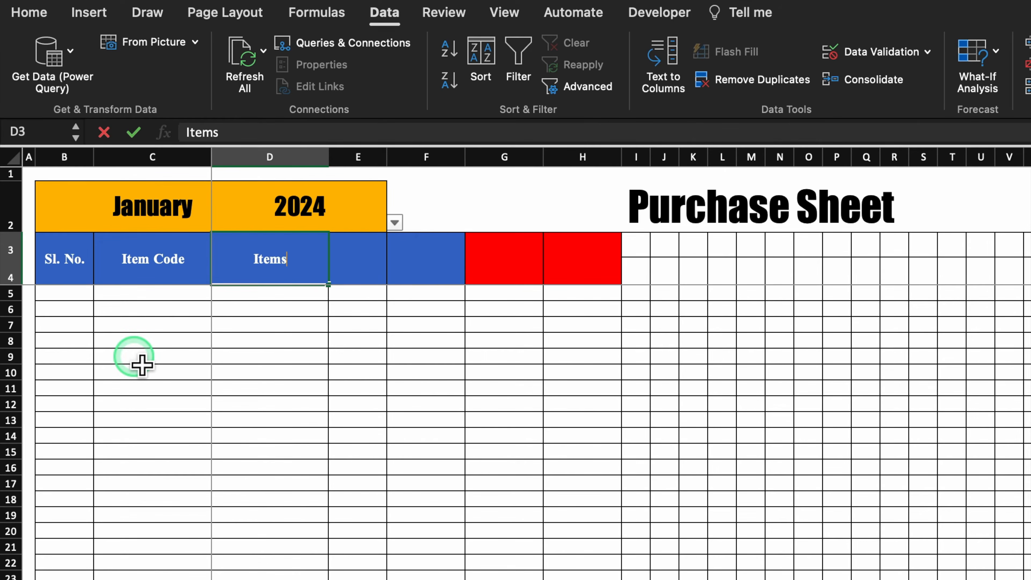
{"action": "key", "text": "Tab"}
{"action": "type", "text": "UOM"}
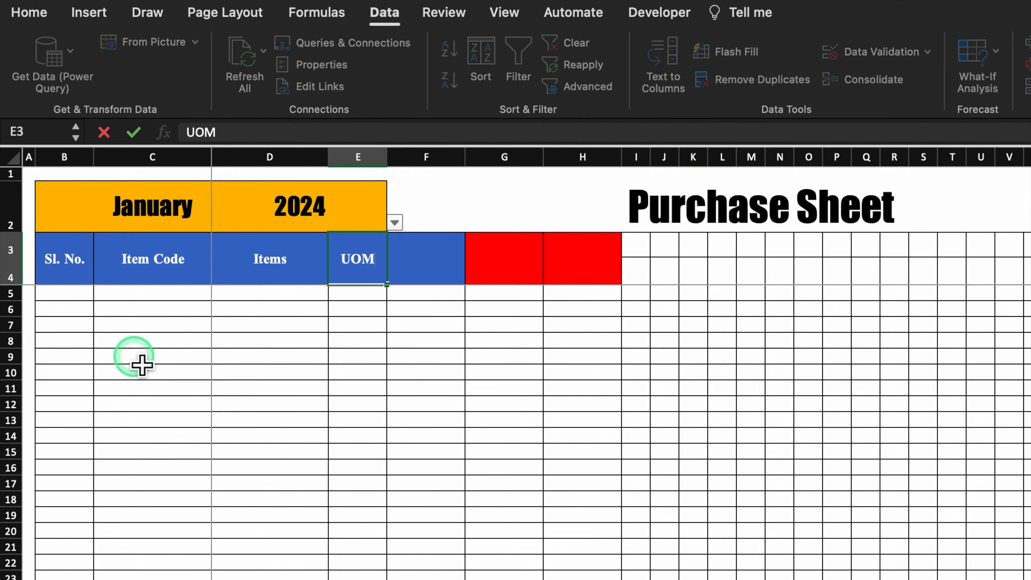
- Enter the headers Purchase Rate @, Total Qty. Purchased and Total Amount in F3 through H3, with line breaks before "Rate @" and "Purchased"
{"action": "key", "text": "Tab"}
{"action": "type", "text": "Purchase"}
{"action": "key", "text": "alt+Return"}
{"action": "type", "text": "Rate @"}
{"action": "key", "text": "Tab"}
{"action": "type", "text": "Total Qty."}
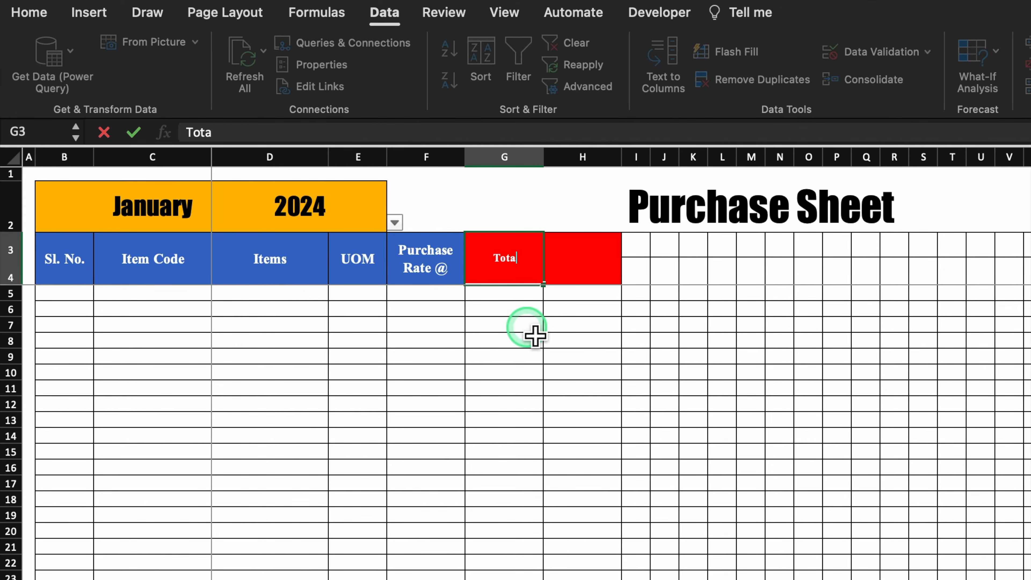
{"action": "key", "text": "alt+Return"}
{"action": "type", "text": "Purchased"}
{"action": "key", "text": "Tab"}
{"action": "type", "text": "Total Amount"}
{"action": "key", "text": "Down"}
{"action": "key", "text": "Down"}
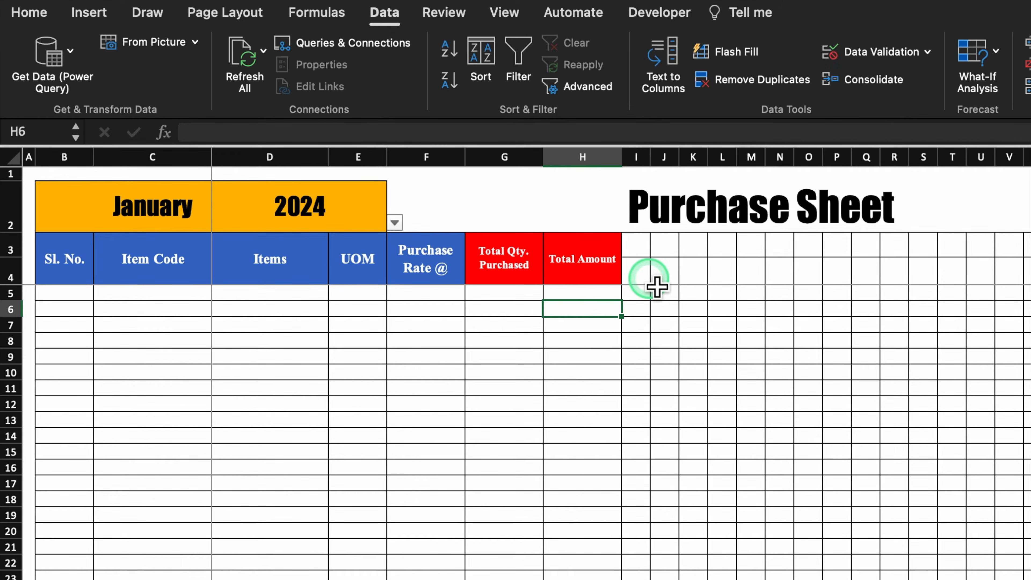
- Enter the formula =DATEVALUE("1"&C2&D2) in cell I3 of the Purchase Sheet
{"action": "left_click", "coordinate": [648, 252]}
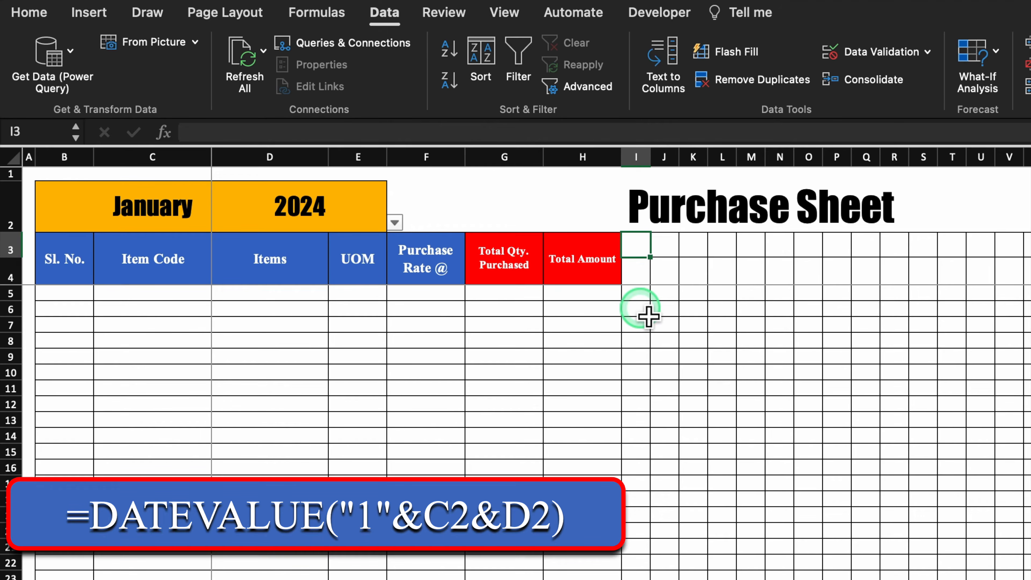
{"action": "type", "text": "=date"}
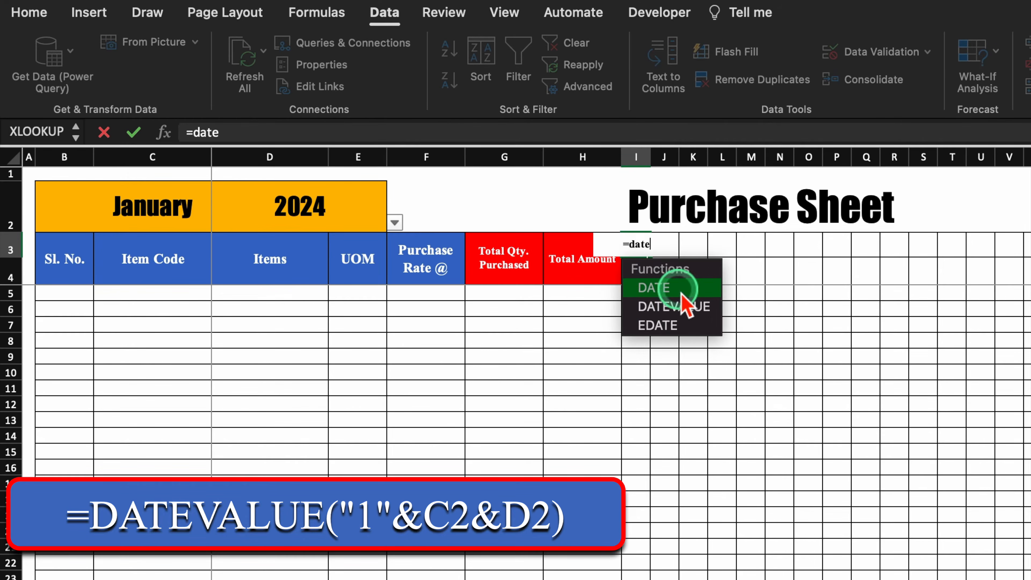
{"action": "double_click", "coordinate": [688, 302]}
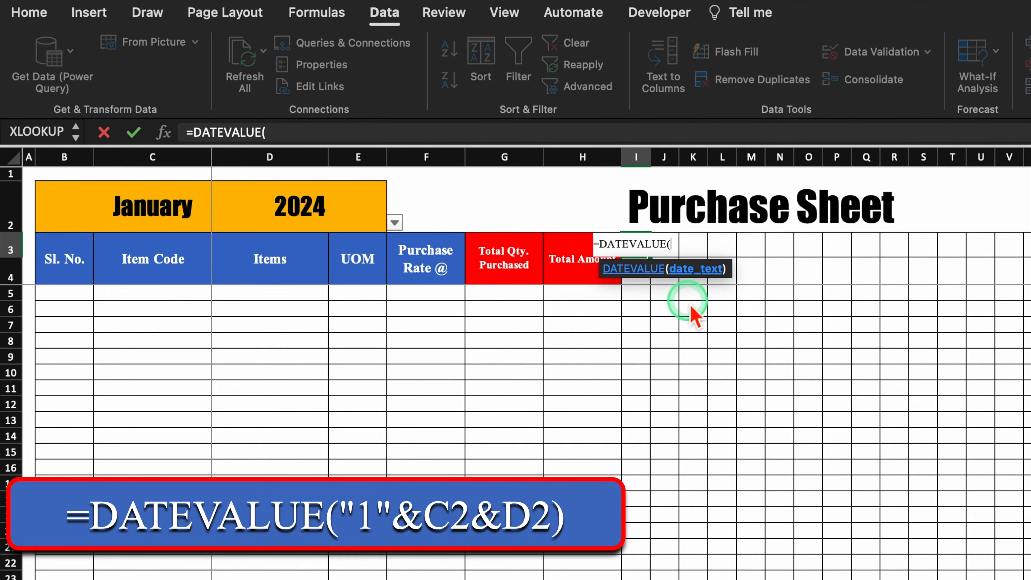
{"action": "type", "text": "\"1"}
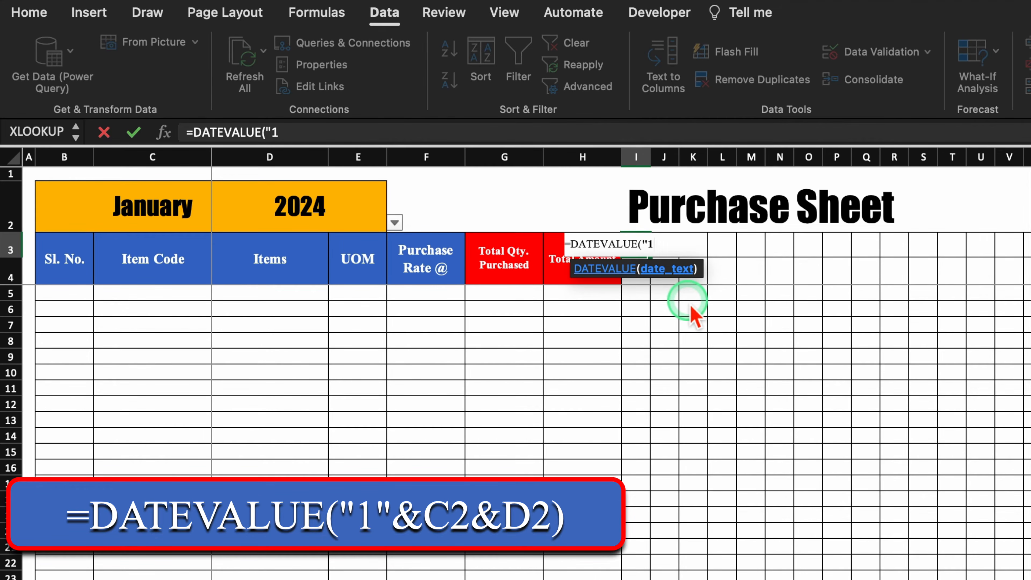
{"action": "type", "text": "\"&"}
{"action": "left_click", "coordinate": [162, 211]}
{"action": "left_click", "coordinate": [163, 215]}
{"action": "type", "text": "&"}
{"action": "left_click", "coordinate": [295, 211]}
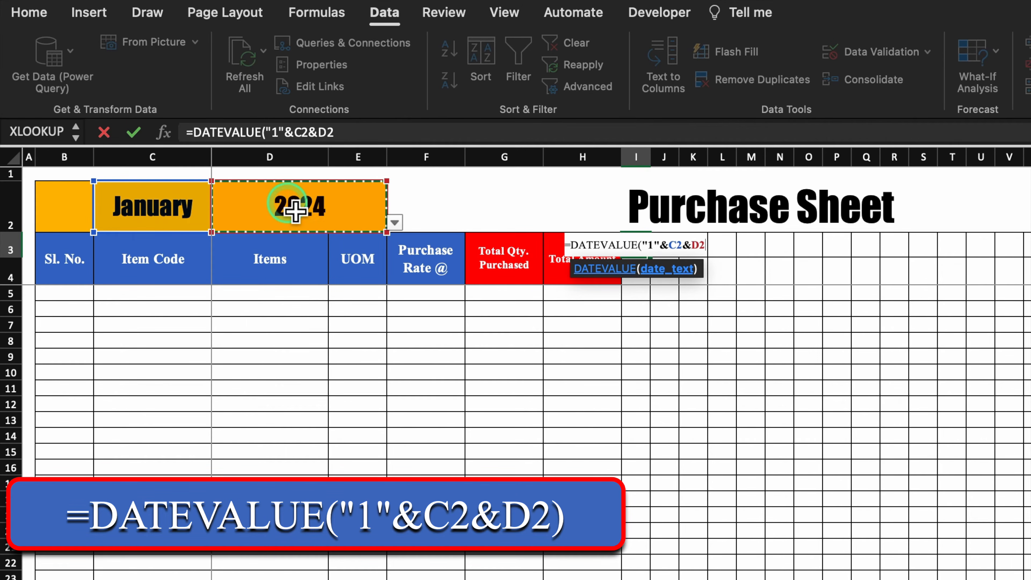
{"action": "type", "text": ")"}
{"action": "key", "text": "Return"}
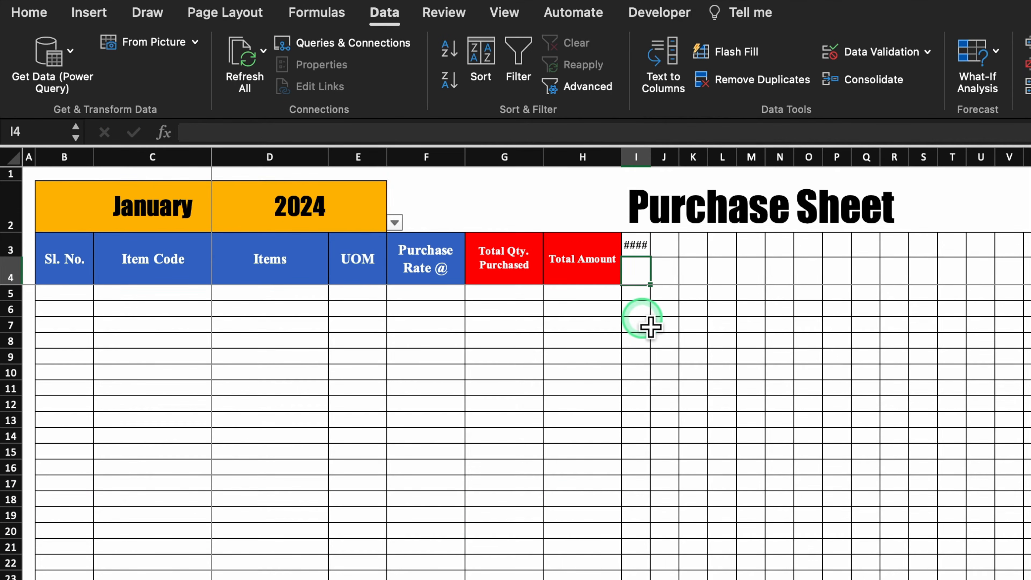
- Apply the custom number format DD to cell I3
{"action": "left_click", "coordinate": [646, 245]}
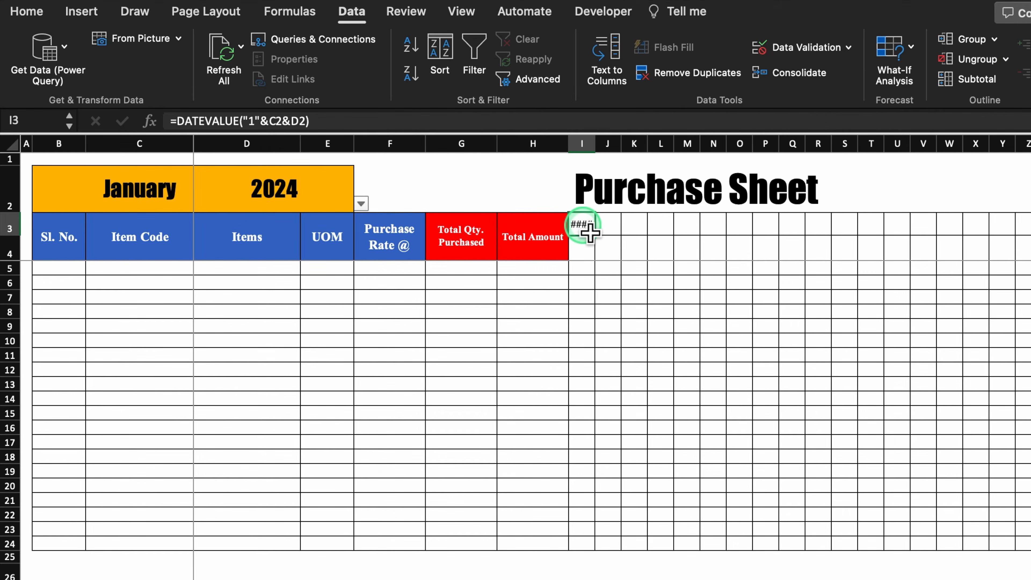
{"action": "right_click", "coordinate": [589, 231]}
{"action": "left_click", "coordinate": [674, 546]}
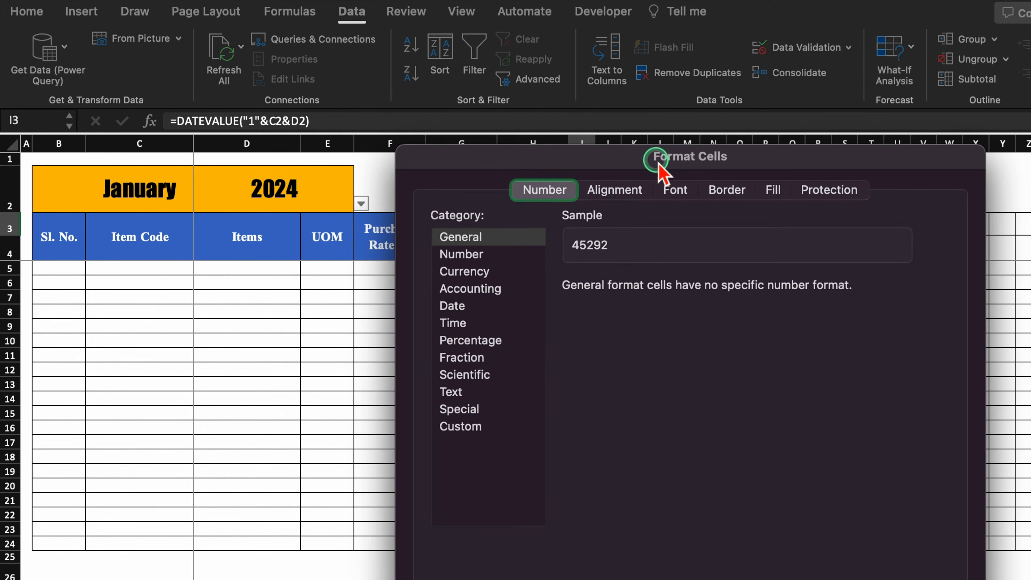
{"action": "left_click_drag", "start_coordinate": [658, 165], "coordinate": [649, 62]}
{"action": "left_click", "coordinate": [460, 324]}
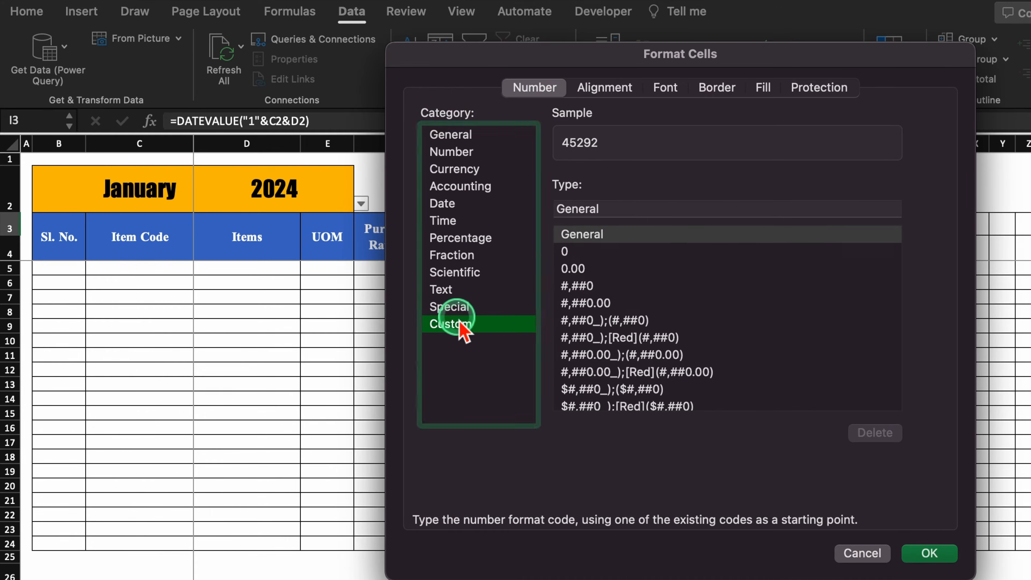
{"action": "left_click_drag", "start_coordinate": [624, 207], "coordinate": [524, 210]}
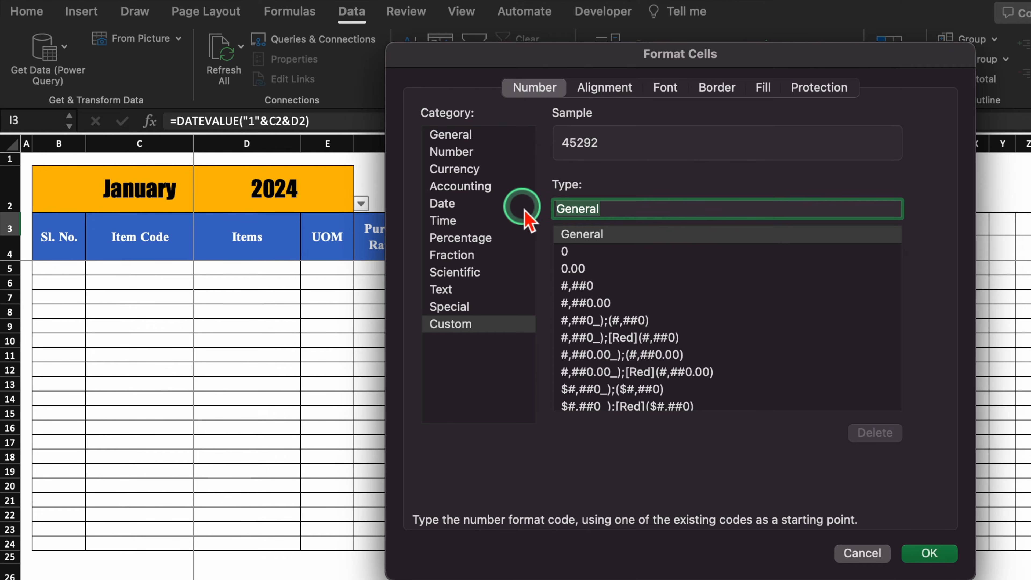
{"action": "key", "text": "BackSpace"}
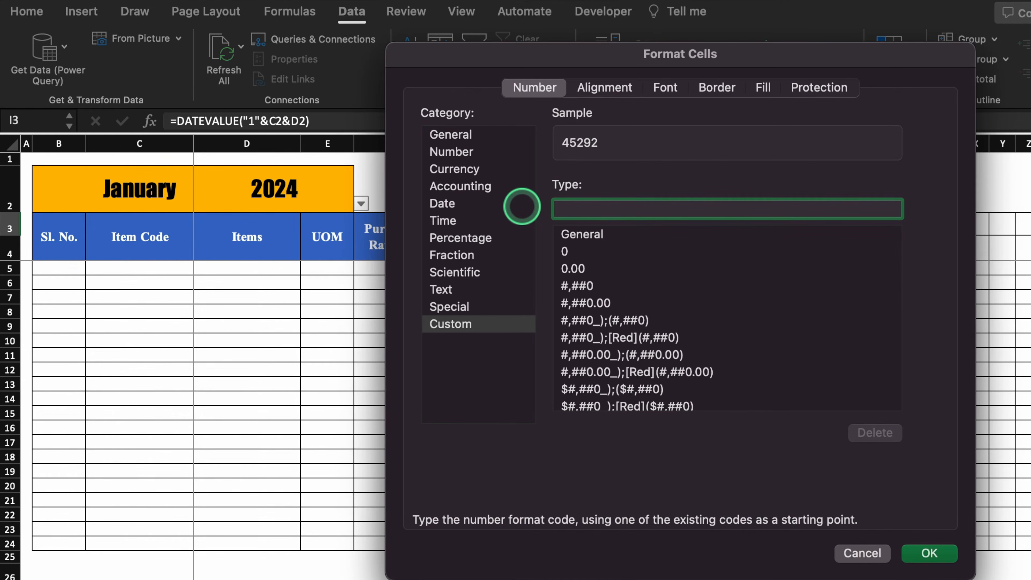
{"action": "type", "text": "DD"}
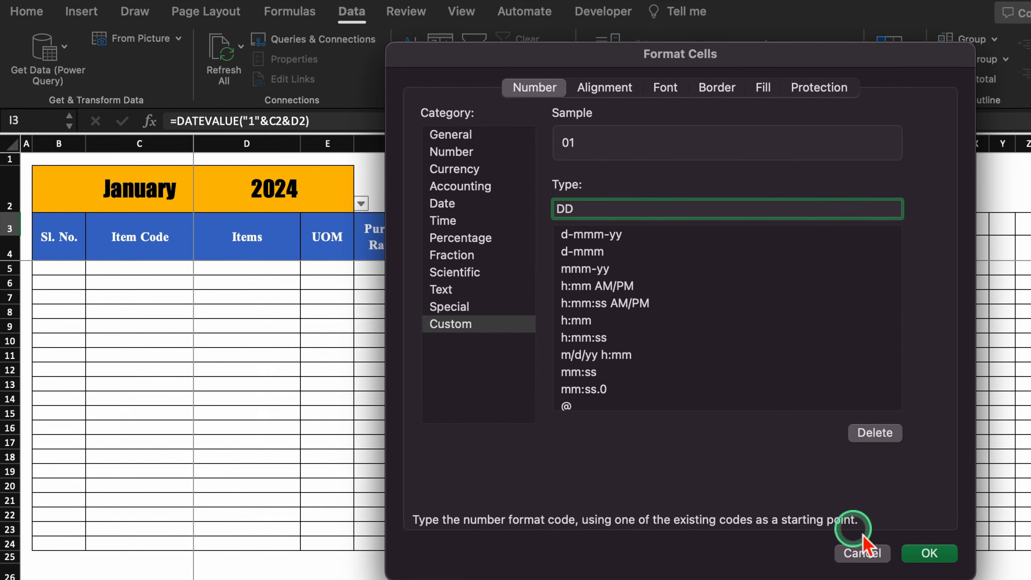
{"action": "left_click", "coordinate": [921, 553]}
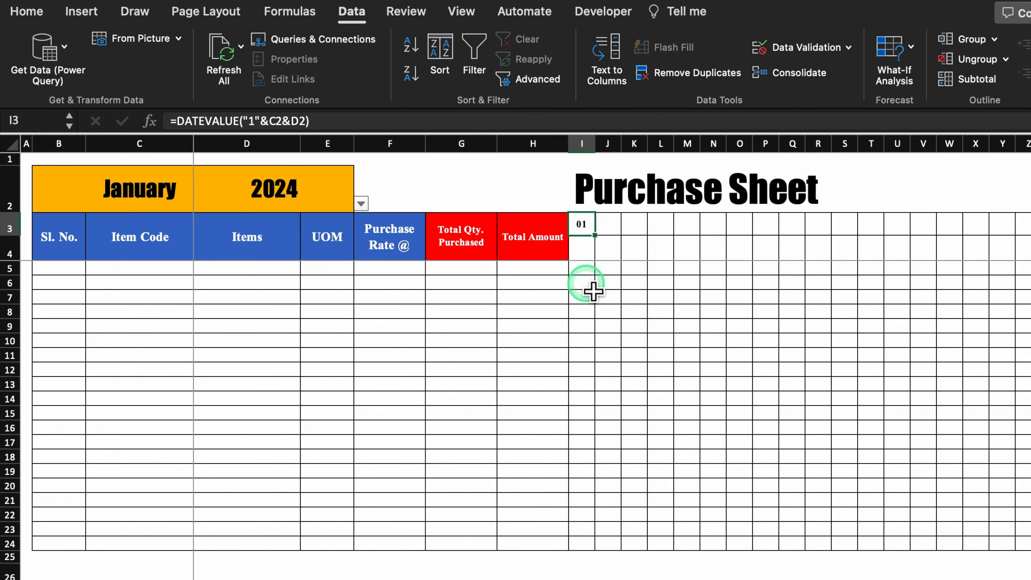
- Start an IF formula in cell J3 with the logical test I$3<EOMONTH($I$3,0)
{"action": "left_click", "coordinate": [628, 282]}
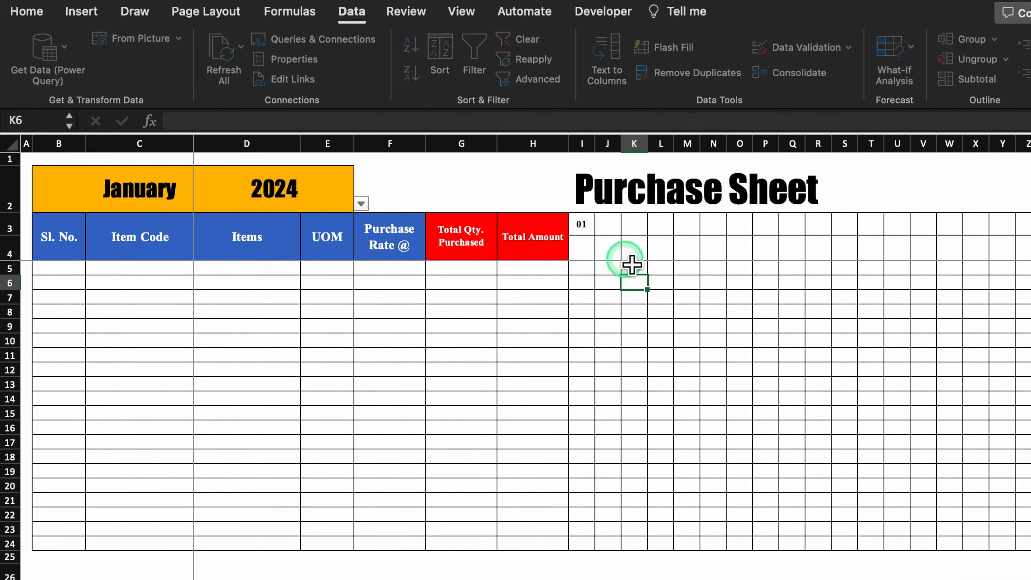
{"action": "left_click", "coordinate": [609, 225]}
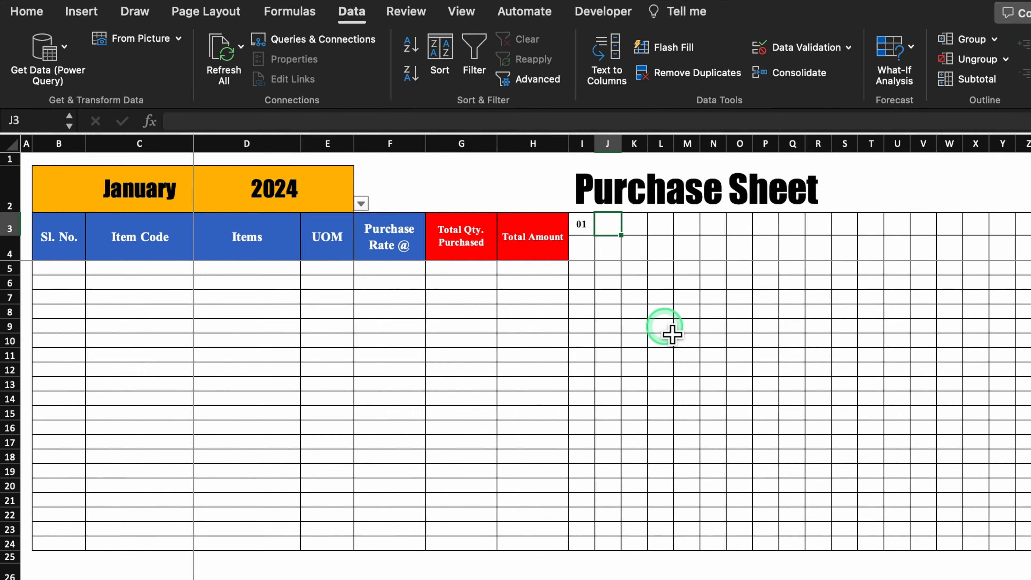
{"action": "type", "text": "="}
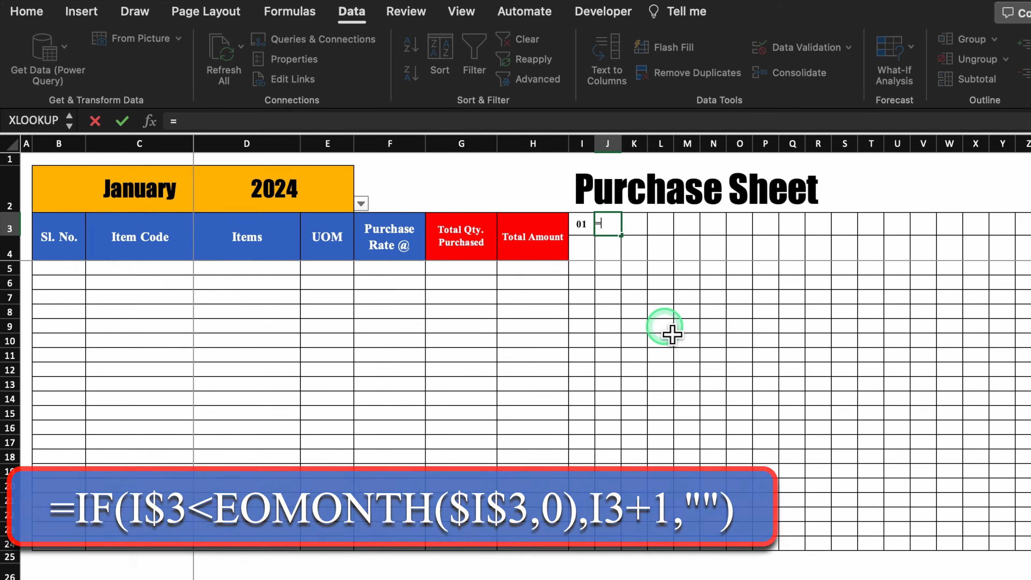
{"action": "type", "text": "if"}
{"action": "double_click", "coordinate": [674, 266]}
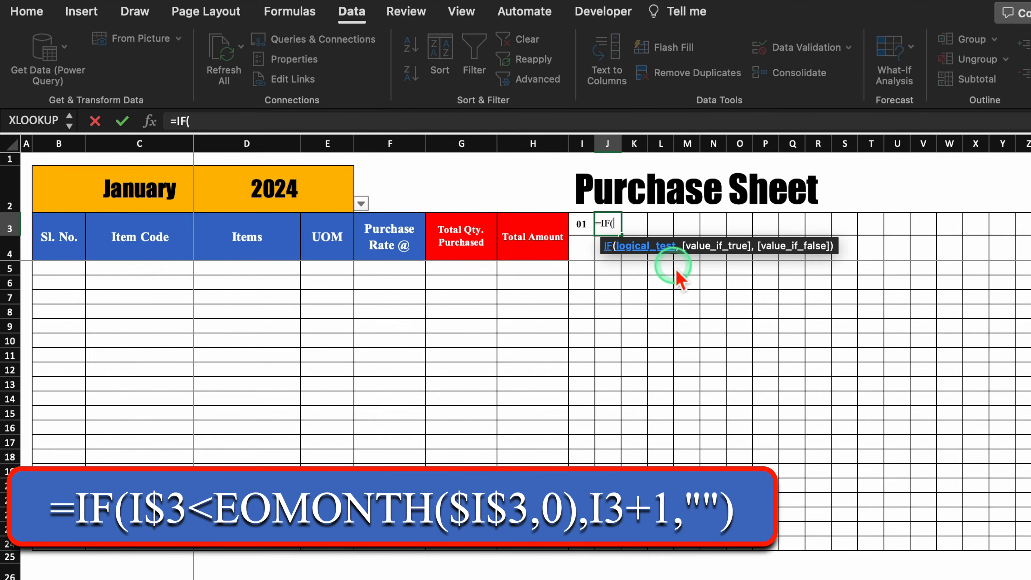
{"action": "left_click", "coordinate": [587, 227]}
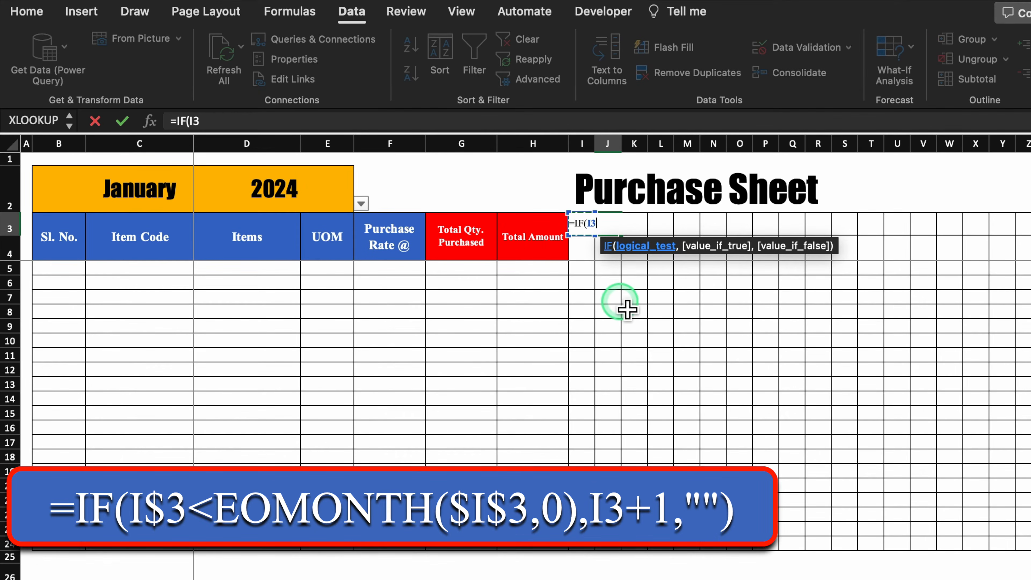
{"action": "left_click", "coordinate": [591, 224]}
{"action": "type", "text": "$"}
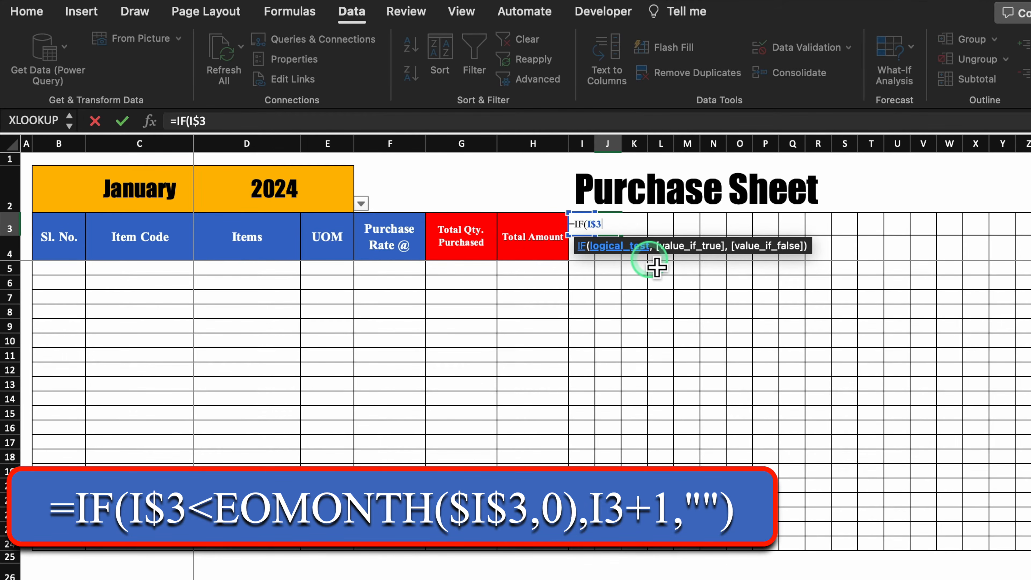
{"action": "type", "text": "<eom"}
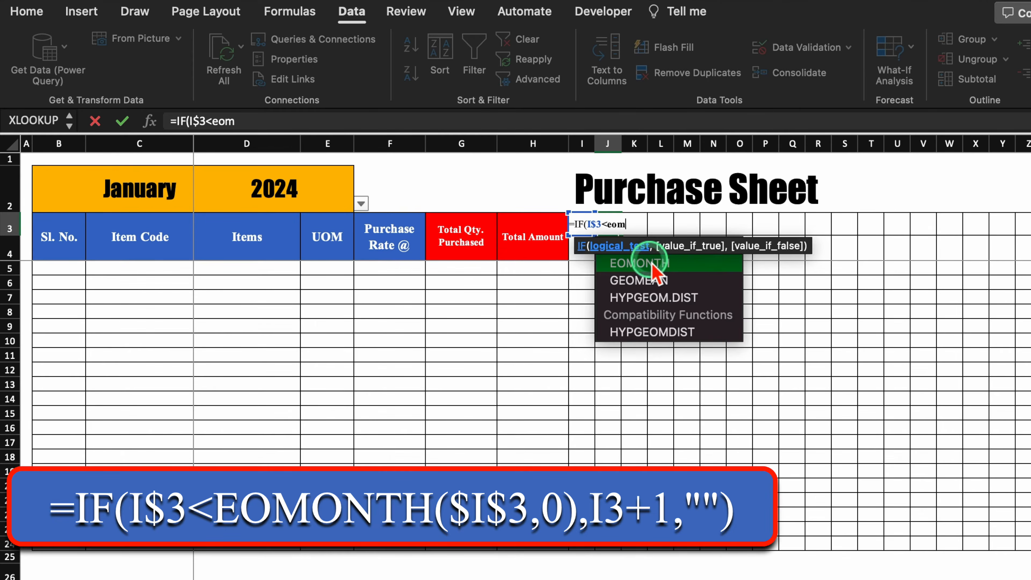
{"action": "left_click", "coordinate": [689, 268]}
{"action": "left_click", "coordinate": [586, 258]}
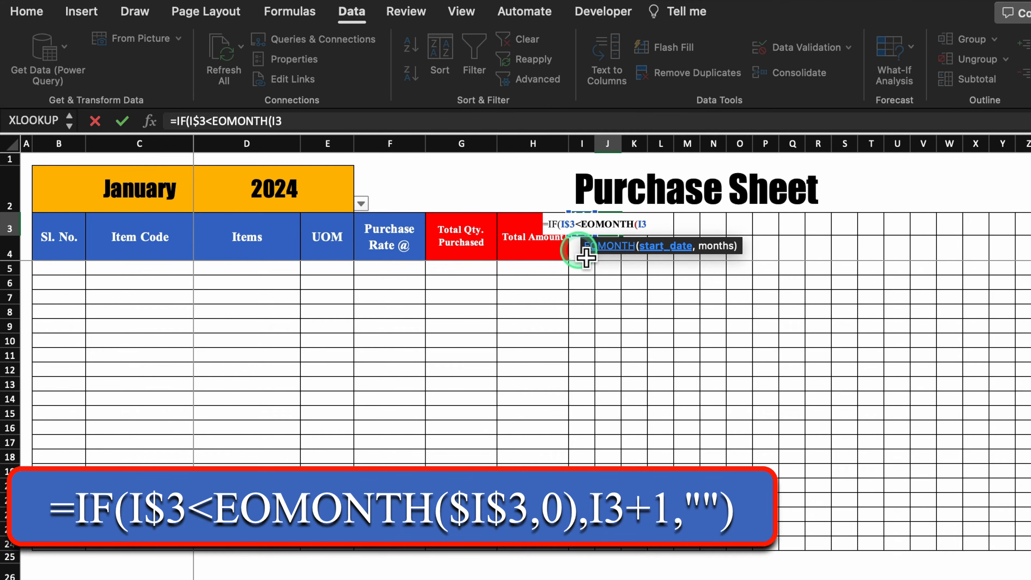
{"action": "key", "text": "F4"}
{"action": "type", "text": ",0"}
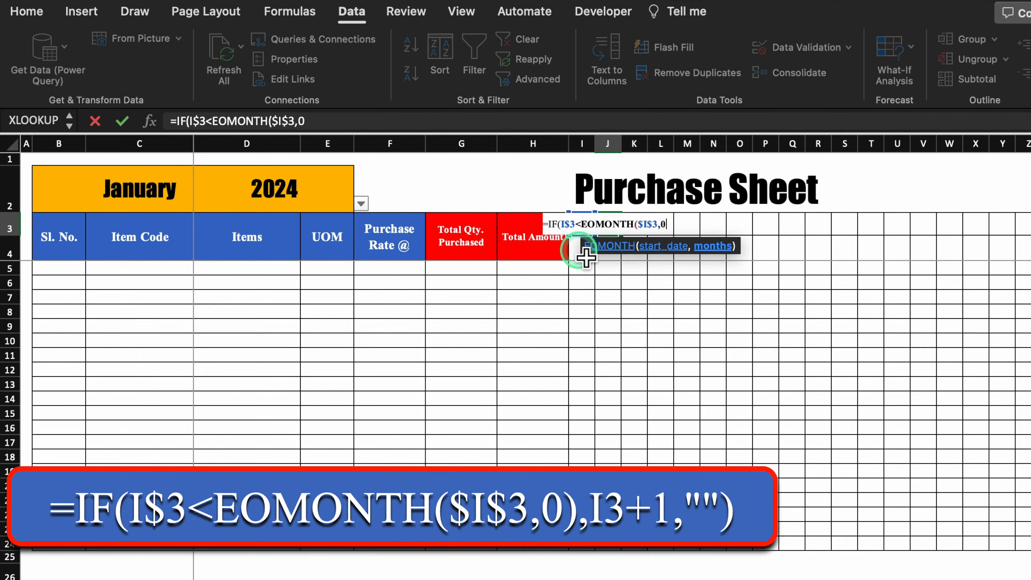
{"action": "type", "text": ")"}
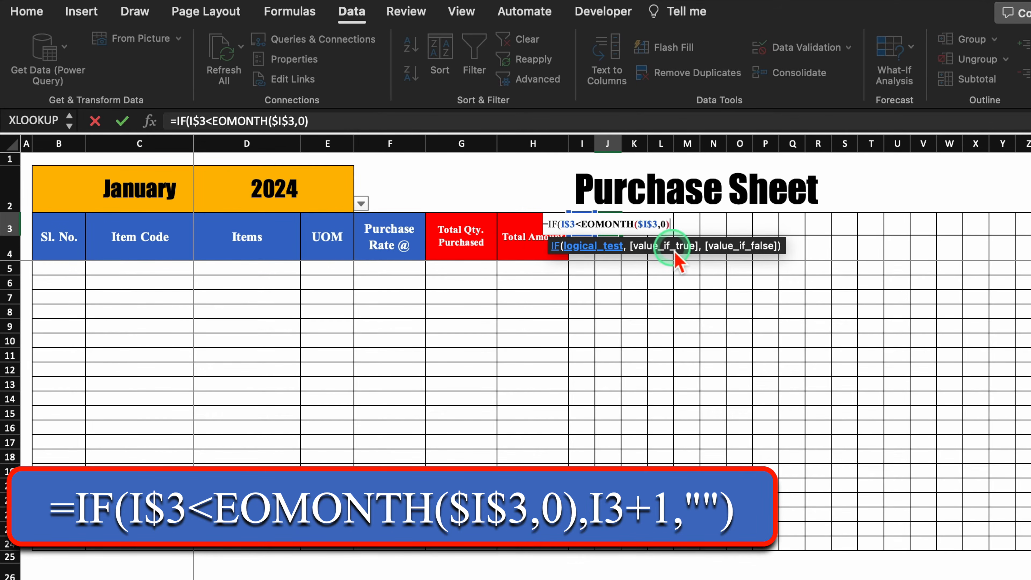
- Complete the IF formula in J3 with I3+1 as the true value and "" as the false value
{"action": "type", "text": ","}
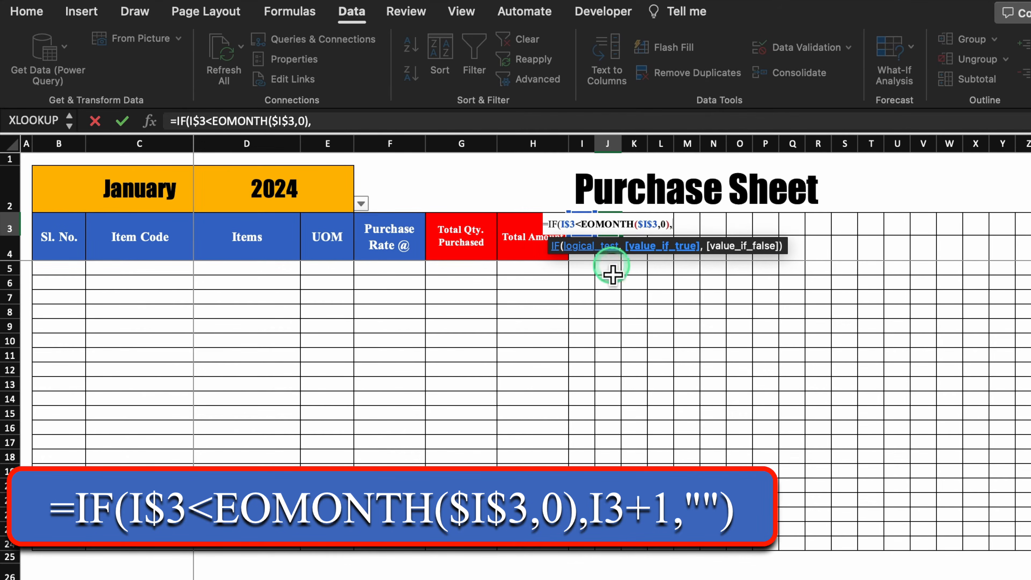
{"action": "left_click", "coordinate": [594, 270]}
{"action": "key", "text": "Up"}
{"action": "key", "text": "Up"}
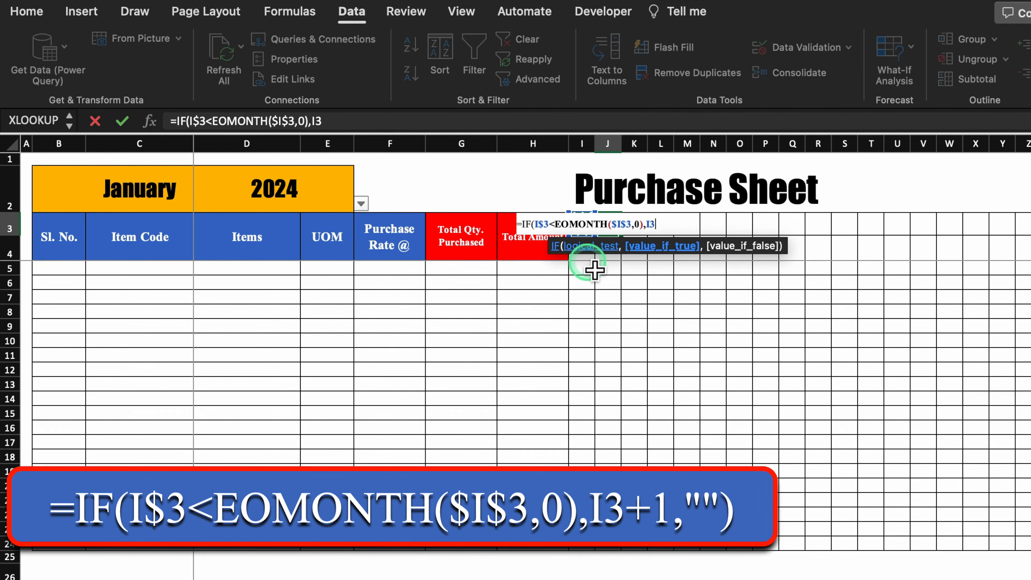
{"action": "type", "text": "+1,\"\""}
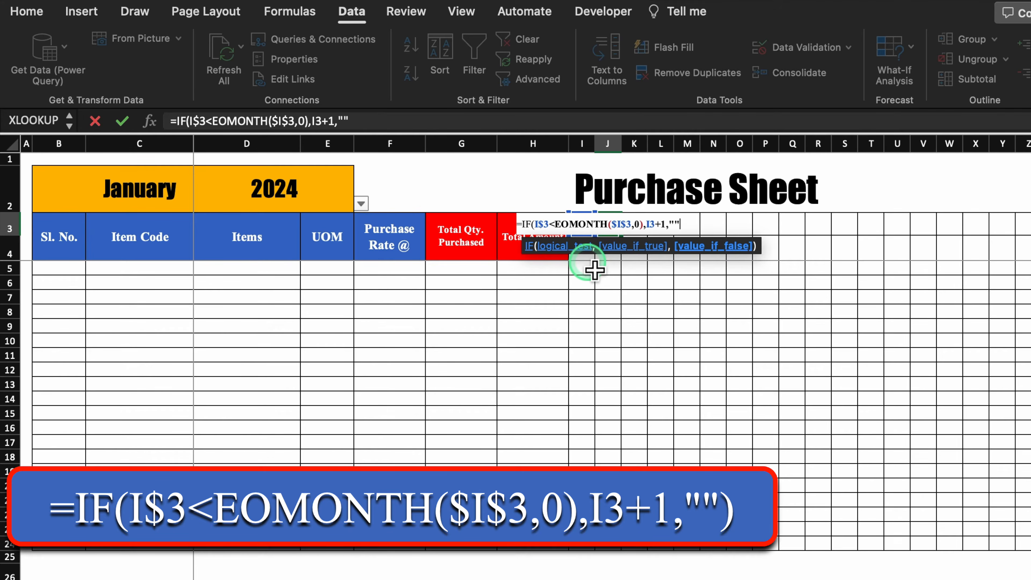
{"action": "type", "text": ")"}
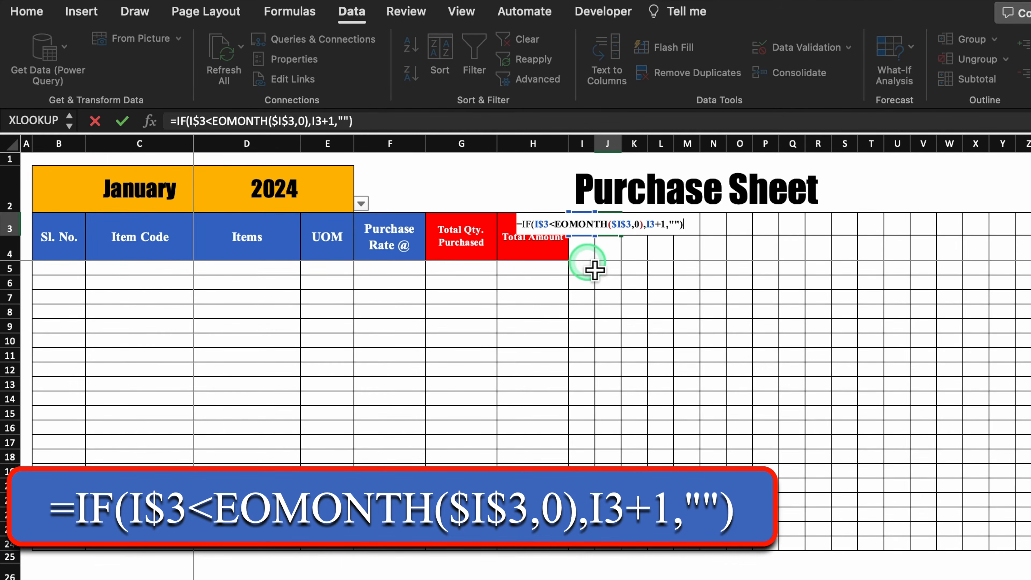
{"action": "left_click", "coordinate": [605, 225]}
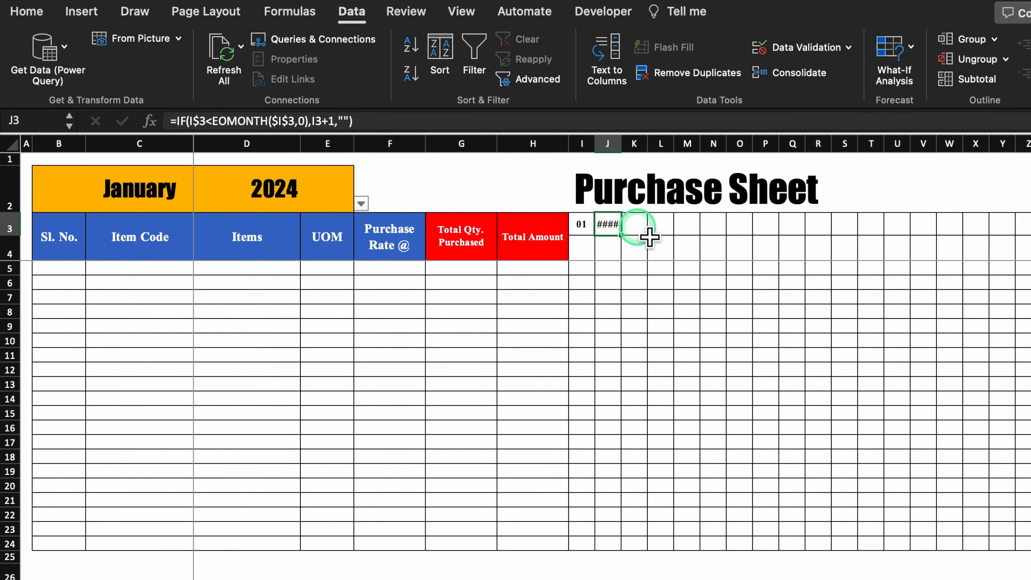
- Apply the custom number format DD to cell J3 and fill it across row 3 to AM3
{"action": "right_click", "coordinate": [606, 225]}
{"action": "left_click", "coordinate": [677, 546]}
{"action": "left_click_drag", "start_coordinate": [737, 157], "coordinate": [735, 23]}
{"action": "left_click", "coordinate": [458, 292]}
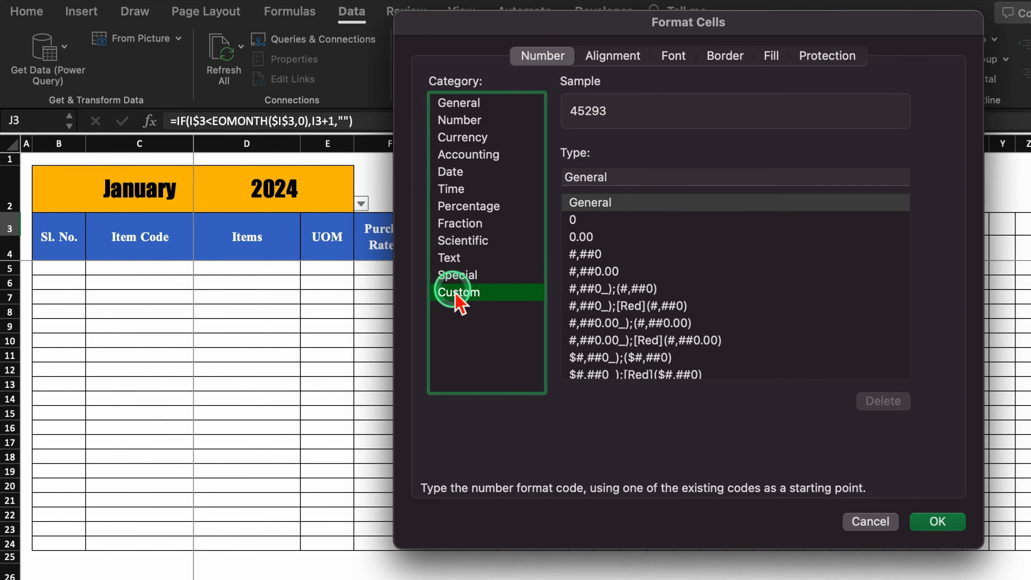
{"action": "left_click", "coordinate": [660, 177]}
{"action": "key", "text": "BackSpace"}
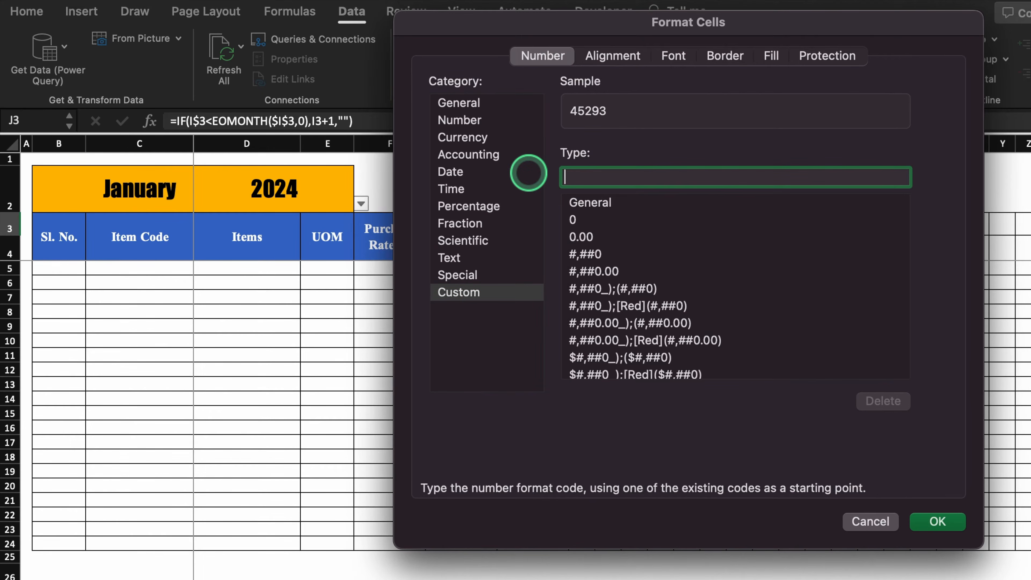
{"action": "type", "text": "DD"}
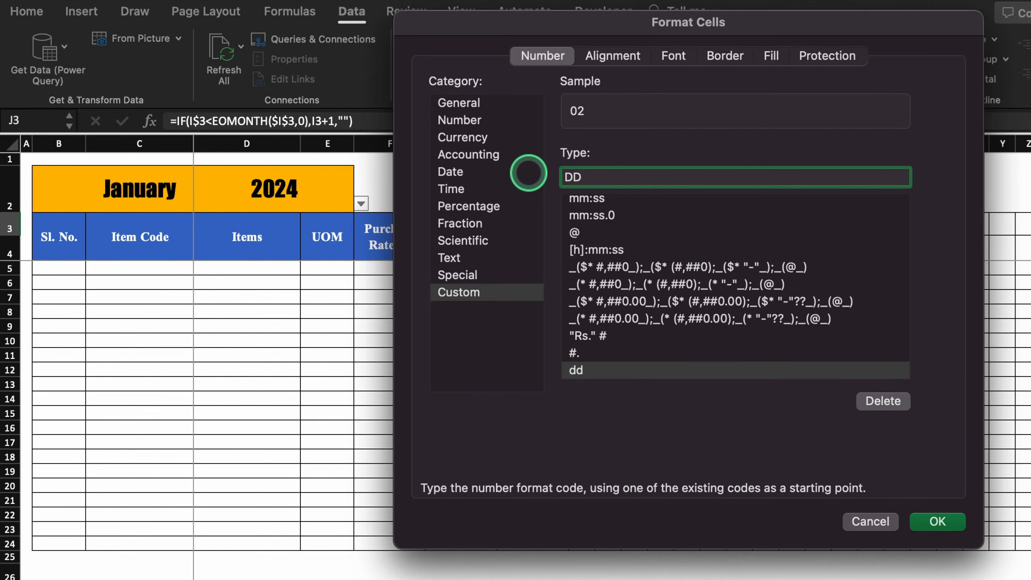
{"action": "left_click", "coordinate": [937, 521]}
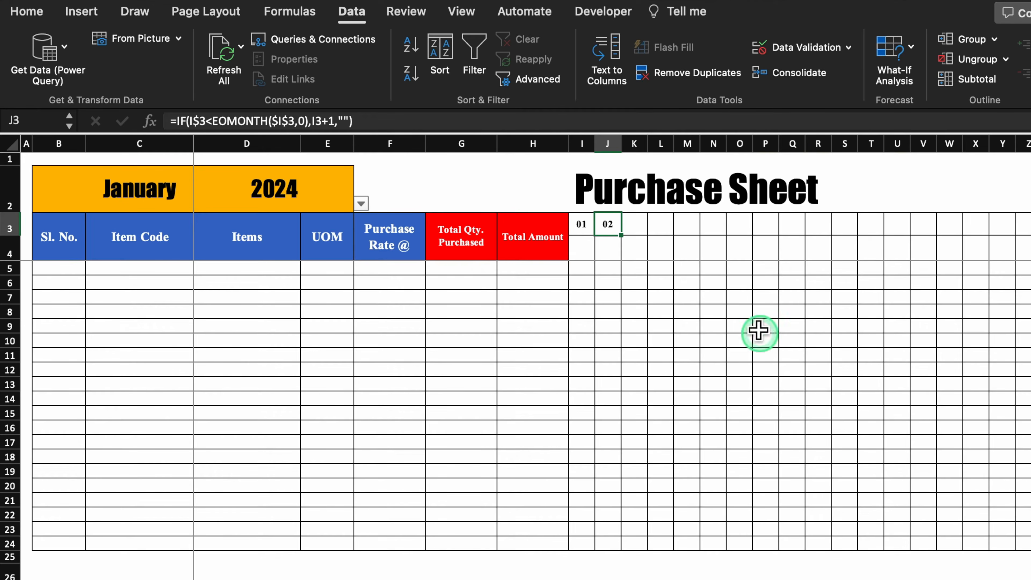
{"action": "left_click_drag", "start_coordinate": [621, 235], "coordinate": [1027, 254]}
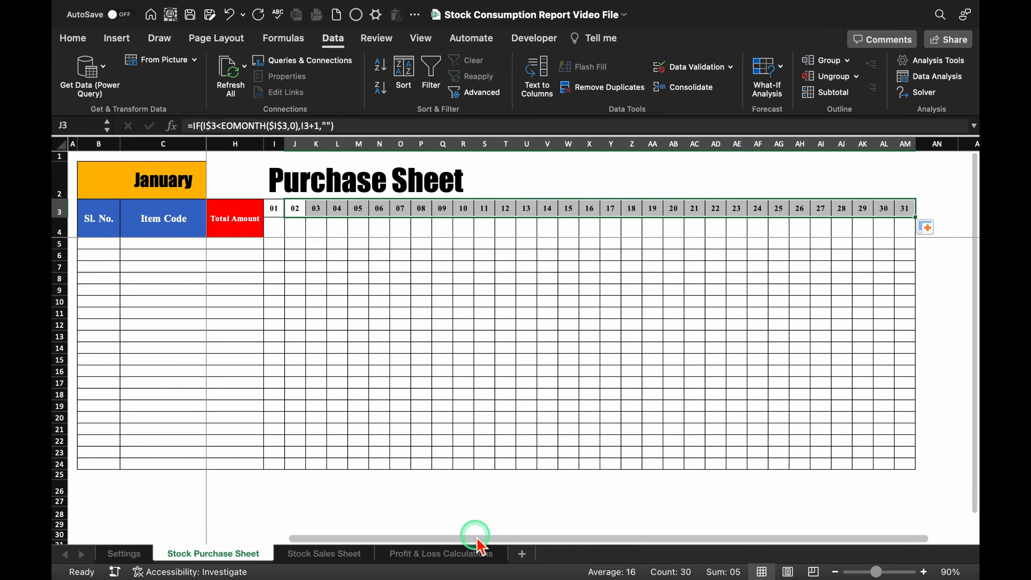
- Change the month in cell C2 of the Purchase Sheet to February
{"action": "left_click_drag", "start_coordinate": [478, 538], "coordinate": [173, 527]}
{"action": "left_click", "coordinate": [163, 181]}
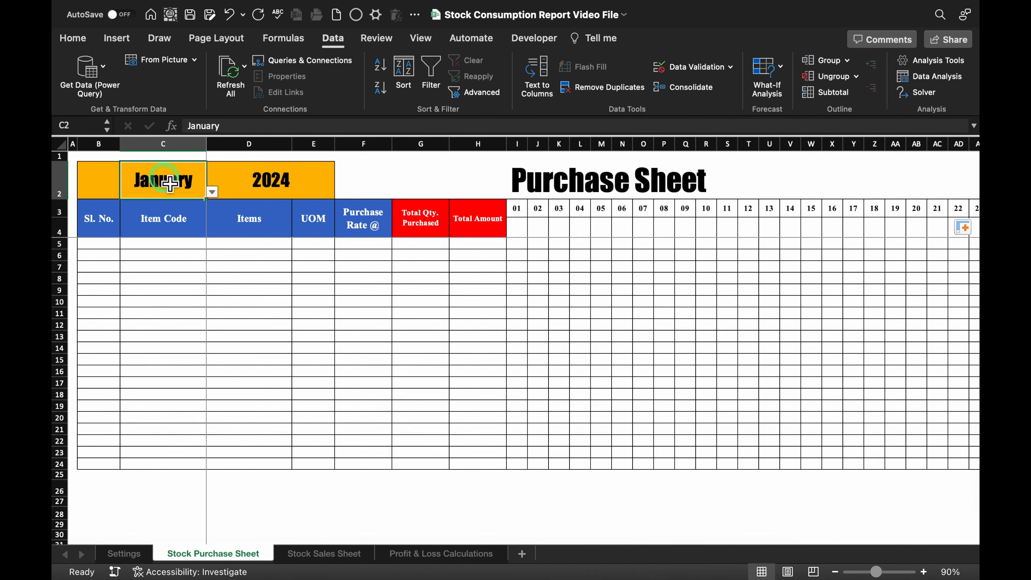
{"action": "left_click", "coordinate": [212, 191]}
{"action": "left_click", "coordinate": [146, 221]}
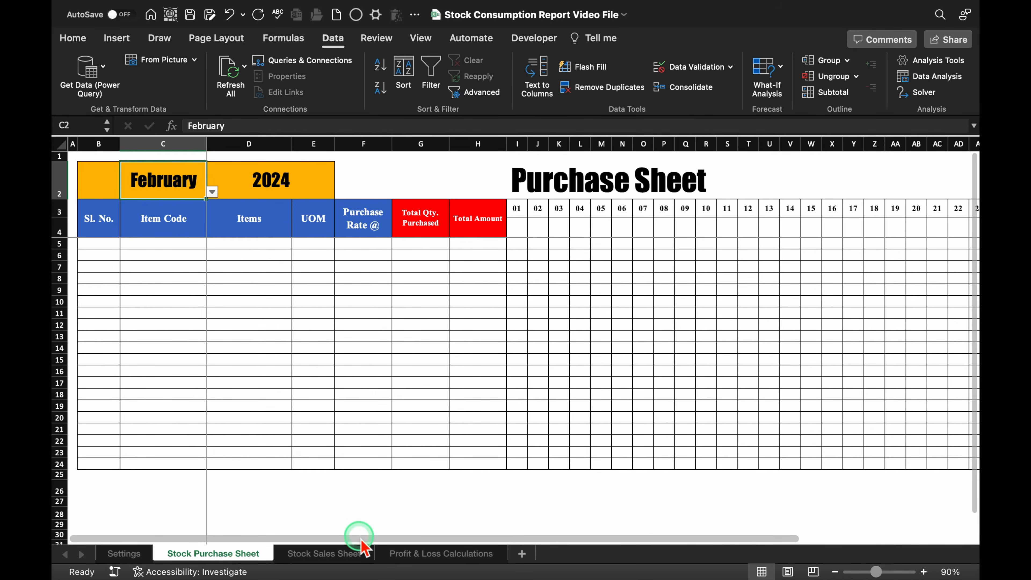
- Enter =TEXT(I3,"DDD") in cell I4 and fill it across the day columns of row 4
{"action": "left_click_drag", "start_coordinate": [360, 537], "coordinate": [716, 540]}
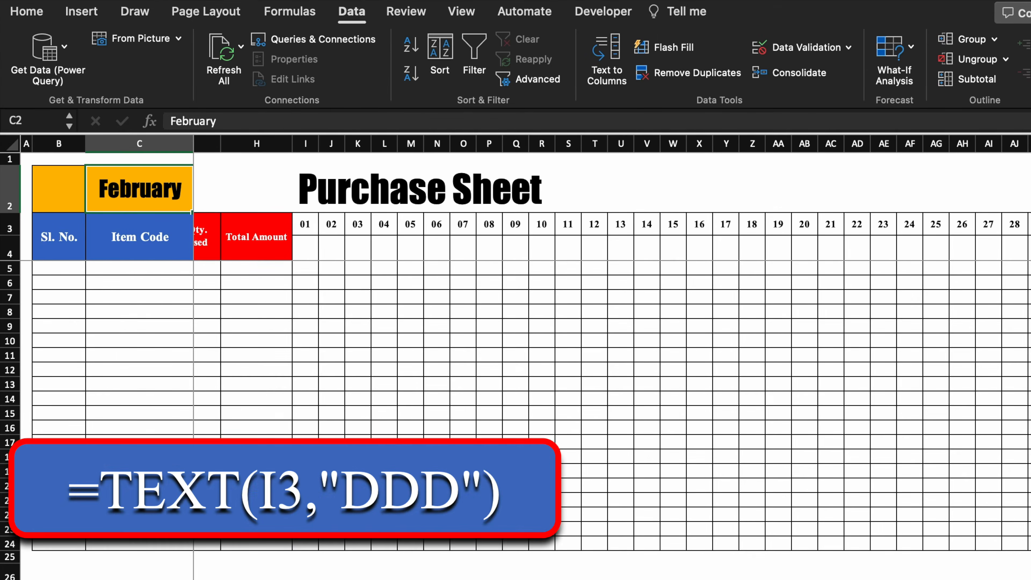
{"action": "left_click_drag", "start_coordinate": [716, 540], "coordinate": [643, 540]}
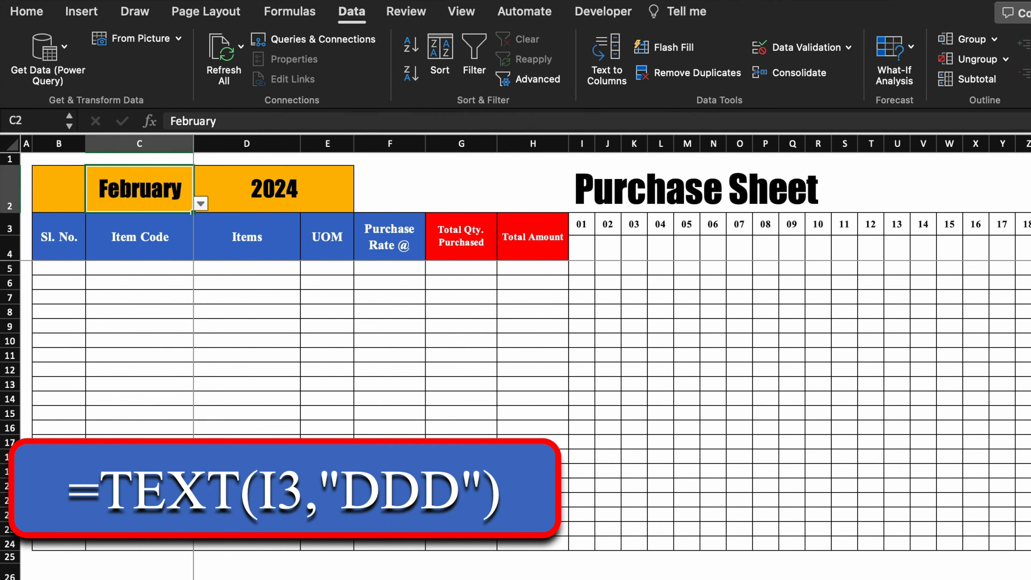
{"action": "left_click", "coordinate": [589, 251]}
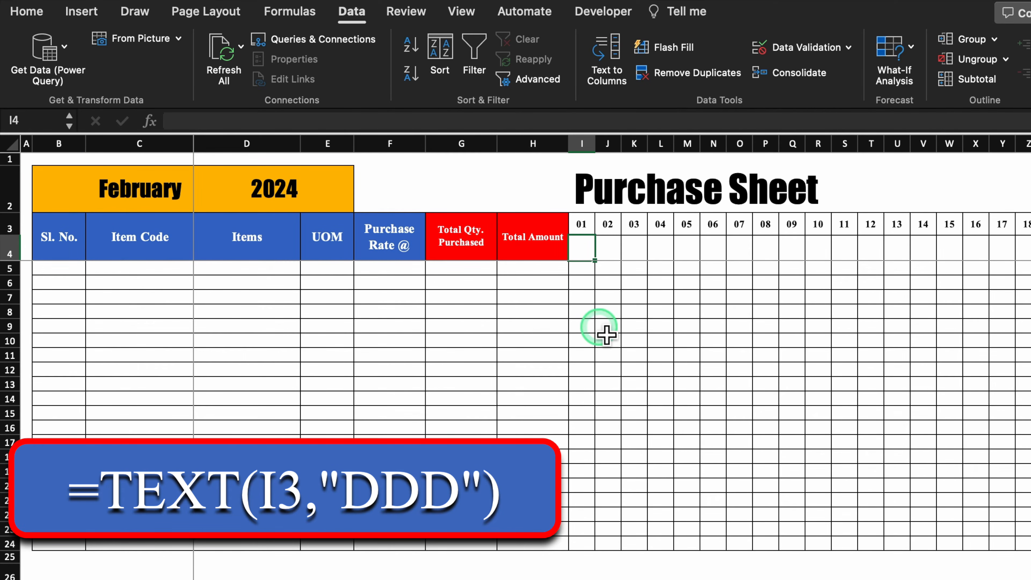
{"action": "type", "text": "="}
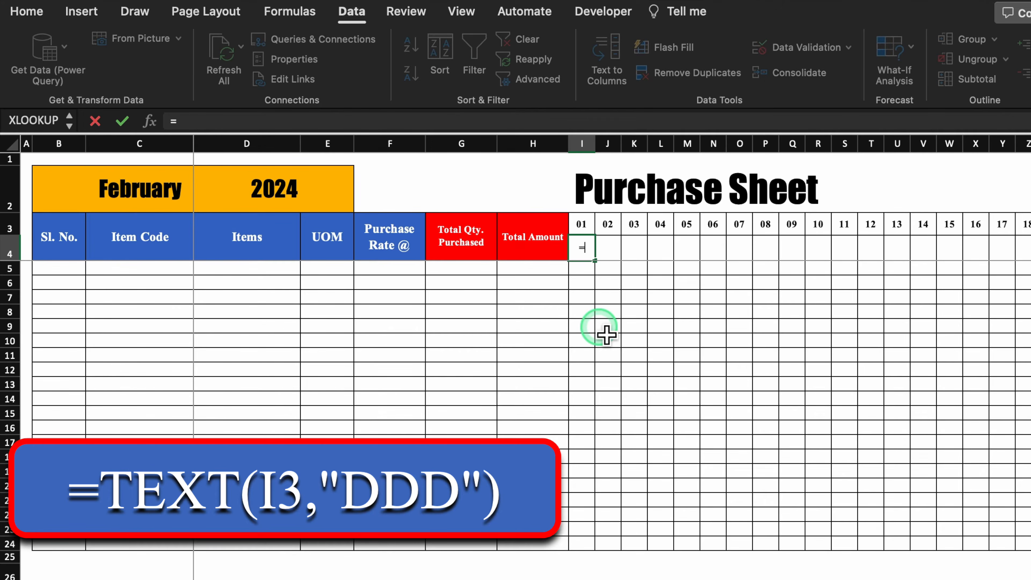
{"action": "type", "text": "text"}
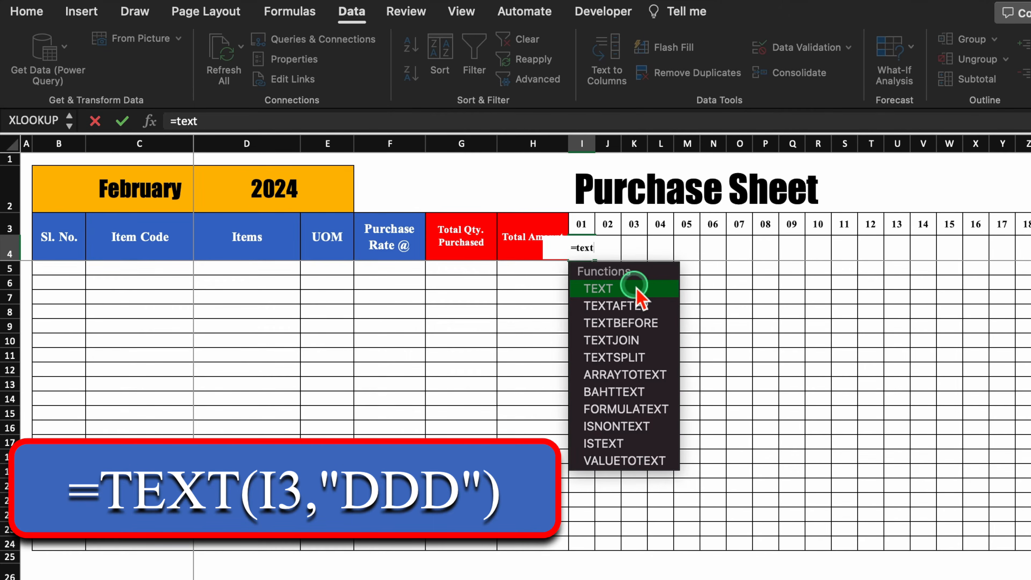
{"action": "double_click", "coordinate": [633, 287]}
{"action": "left_click", "coordinate": [592, 226]}
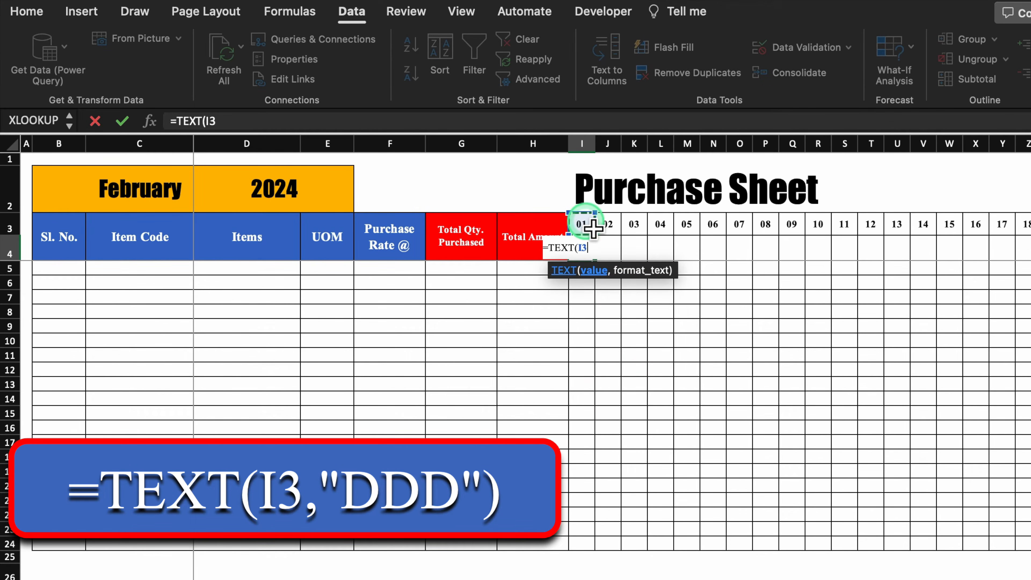
{"action": "type", "text": ","}
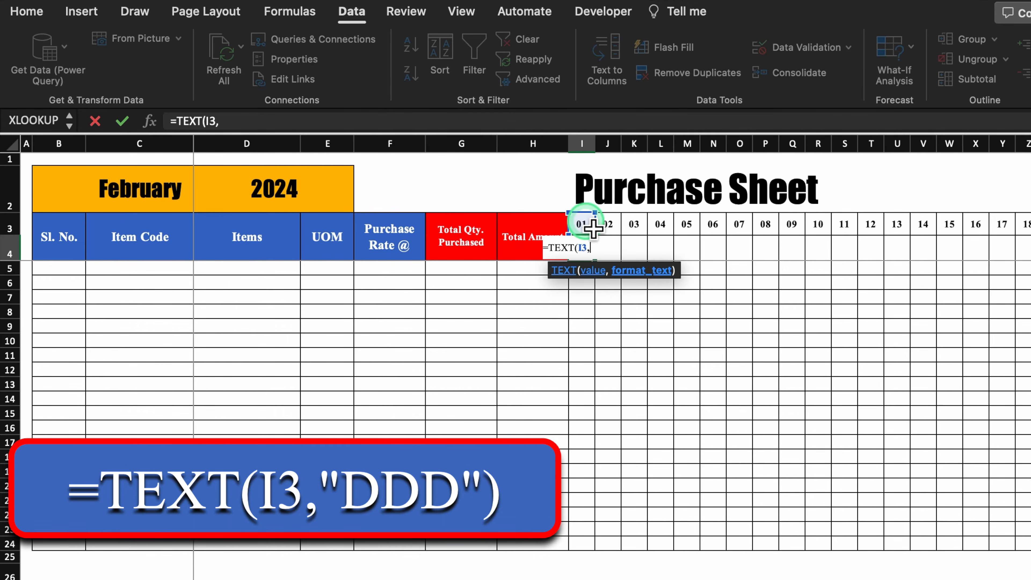
{"action": "type", "text": "\"DDD\""}
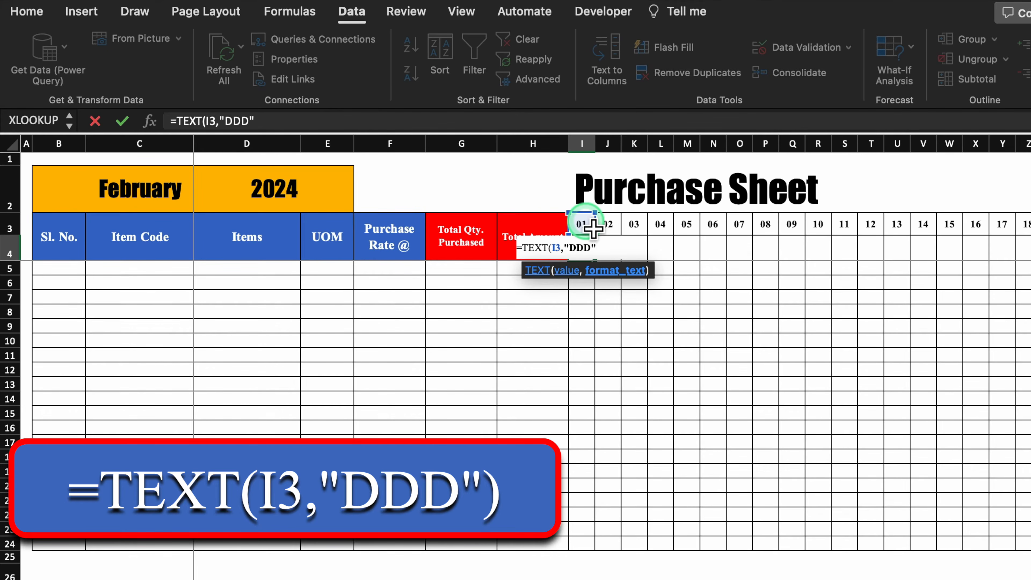
{"action": "type", "text": ")"}
{"action": "key", "text": "ctrl+Return"}
{"action": "left_click_drag", "start_coordinate": [595, 261], "coordinate": [1029, 277]}
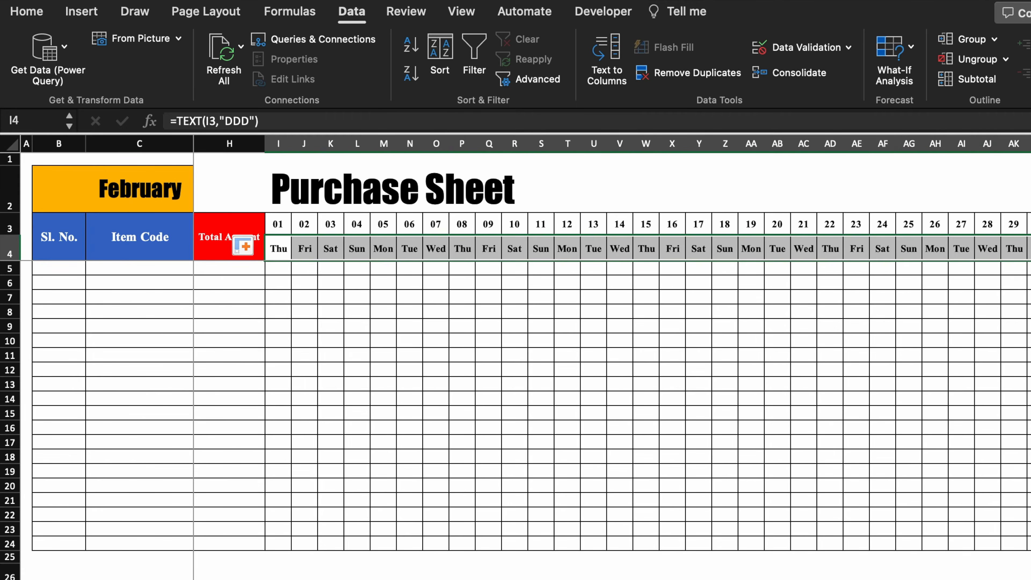
- Change the month in cell C2 of the Purchase Sheet to January
{"action": "scroll", "coordinate": [527, 357], "scroll_direction": "left", "scroll_amount": 5}
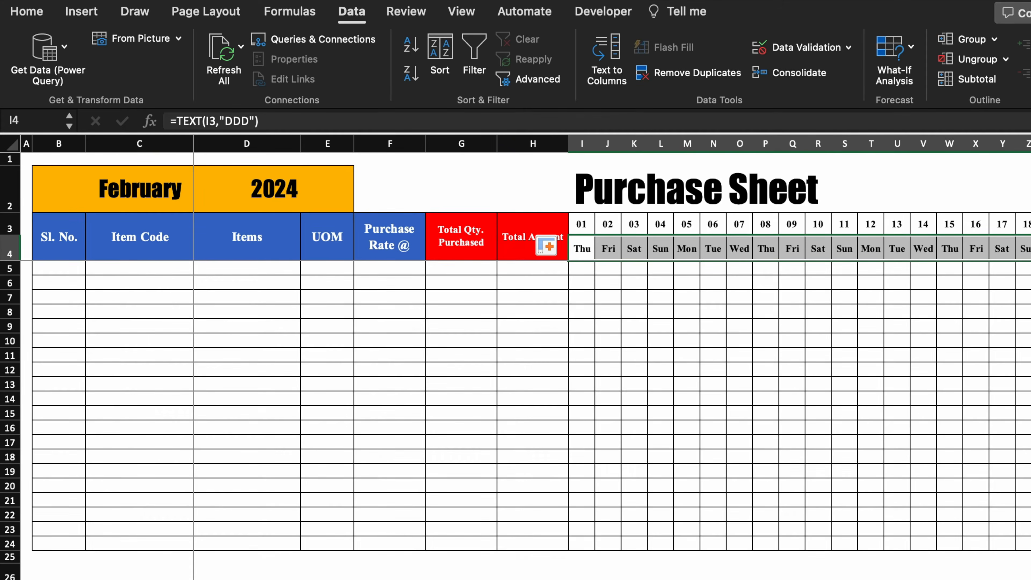
{"action": "left_click", "coordinate": [163, 188]}
{"action": "left_click", "coordinate": [201, 203]}
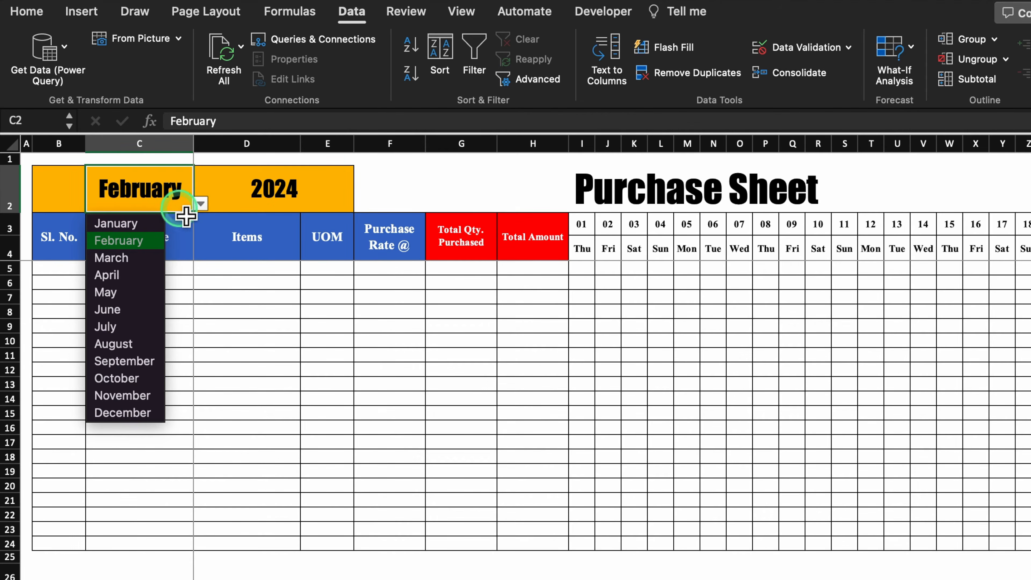
{"action": "left_click", "coordinate": [134, 224]}
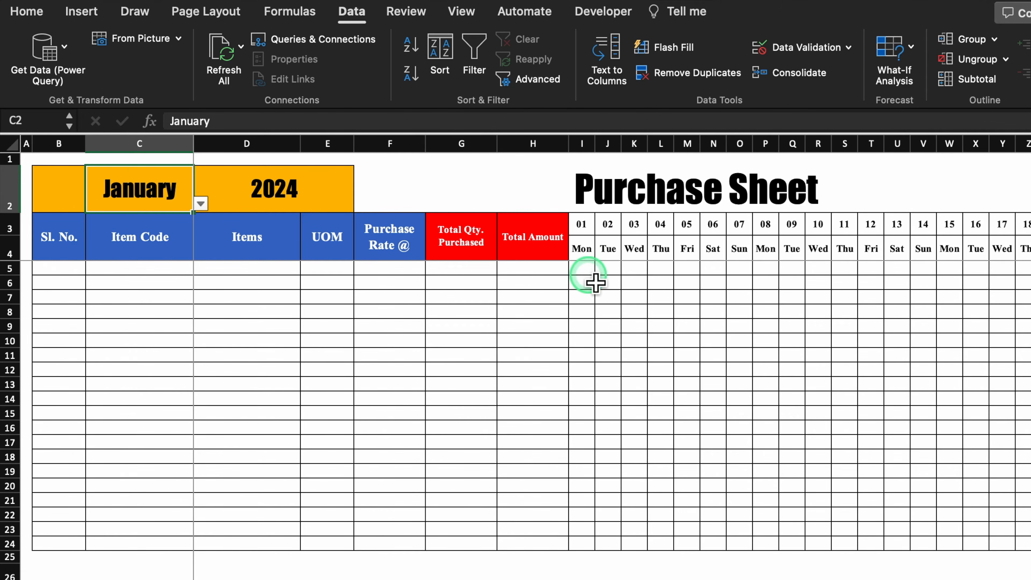
- Number the Sl. No. column from 1 to 20 in cells B5 to B24
{"action": "left_click", "coordinate": [65, 269]}
{"action": "type", "text": "1"}
{"action": "left_click", "coordinate": [122, 369]}
{"action": "left_click", "coordinate": [76, 276]}
{"action": "left_click_drag", "start_coordinate": [85, 275], "coordinate": [98, 544]}
- Copy item codes 101 to 120 from the Settings sheet and paste them into the Purchase Sheet's Item Code column starting at C5
{"action": "left_click", "coordinate": [167, 277]}
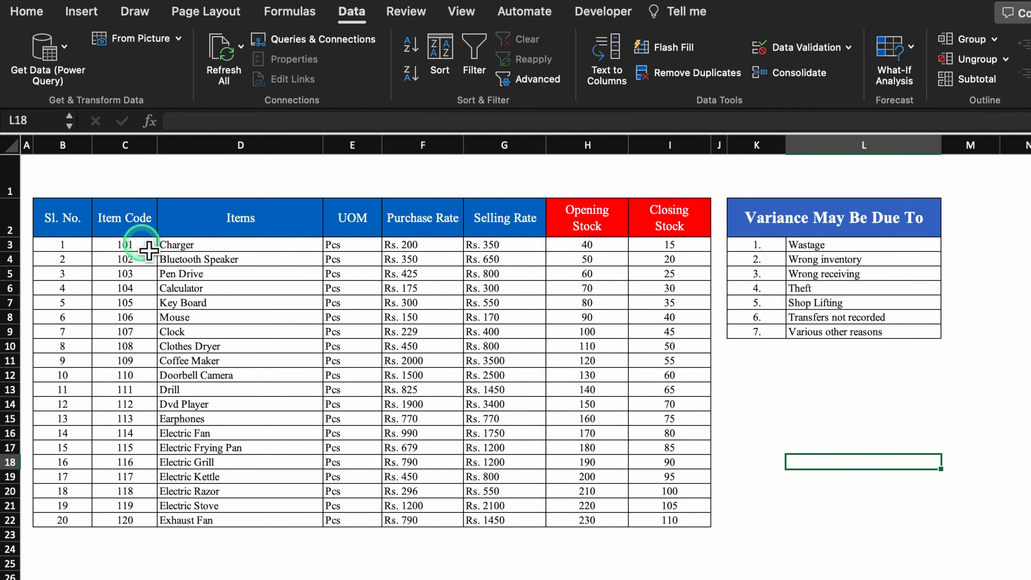
{"action": "left_click_drag", "start_coordinate": [134, 244], "coordinate": [150, 523]}
{"action": "key", "text": "super+c"}
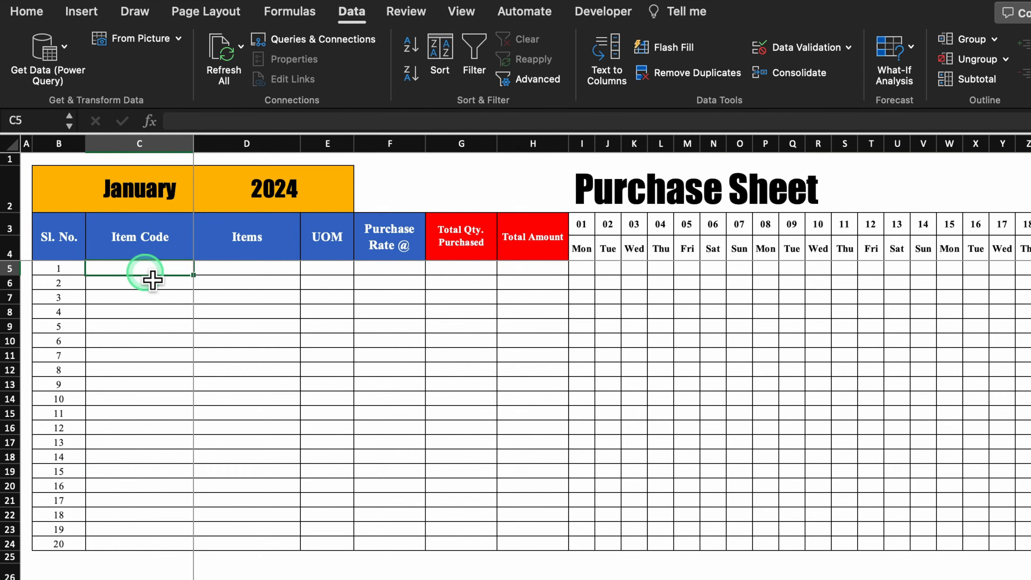
{"action": "right_click", "coordinate": [146, 267]}
{"action": "mouse_move", "coordinate": [244, 342]}
{"action": "left_click", "coordinate": [459, 501]}
- Start a VLOOKUP formula in cell D5 with C5 as the lookup value and Settings!$C:$D as the table array
{"action": "key", "text": "Right"}
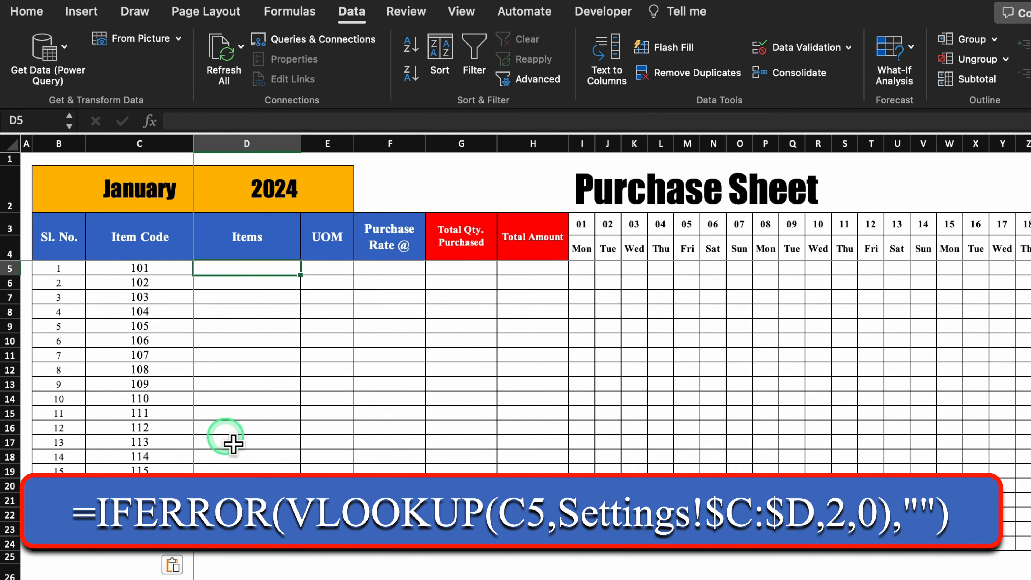
{"action": "type", "text": "=vlo"}
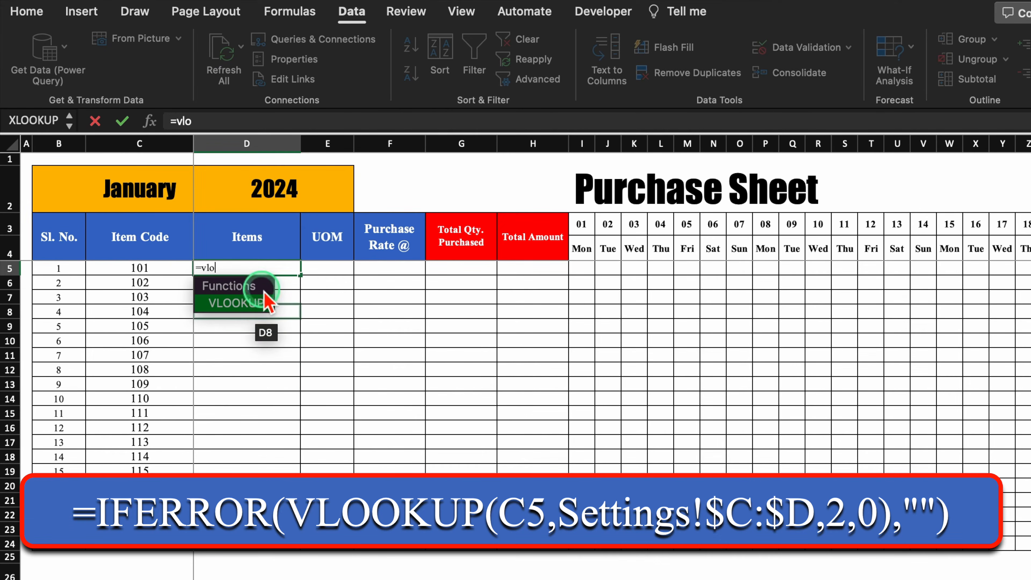
{"action": "double_click", "coordinate": [260, 303]}
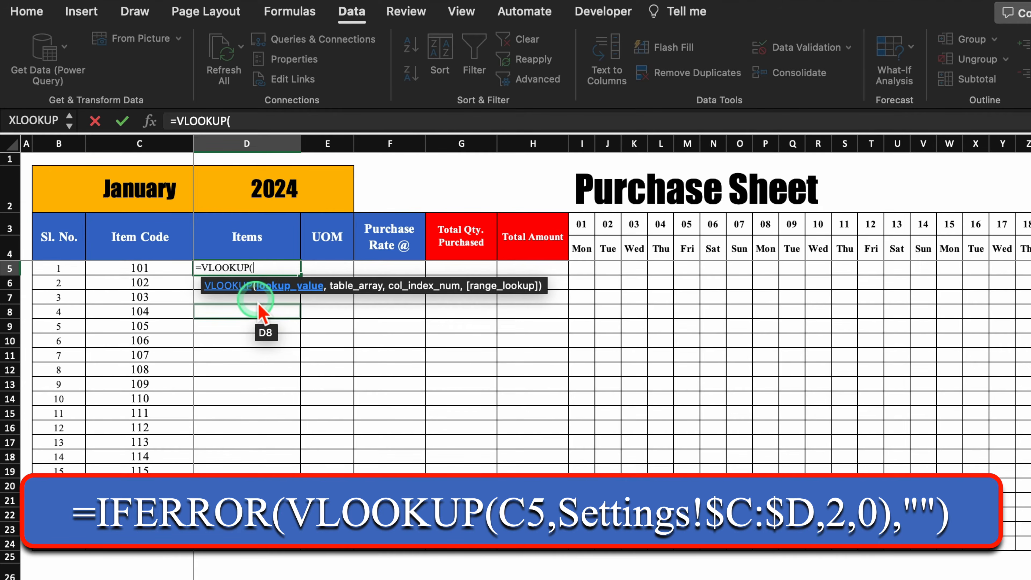
{"action": "left_click", "coordinate": [161, 273]}
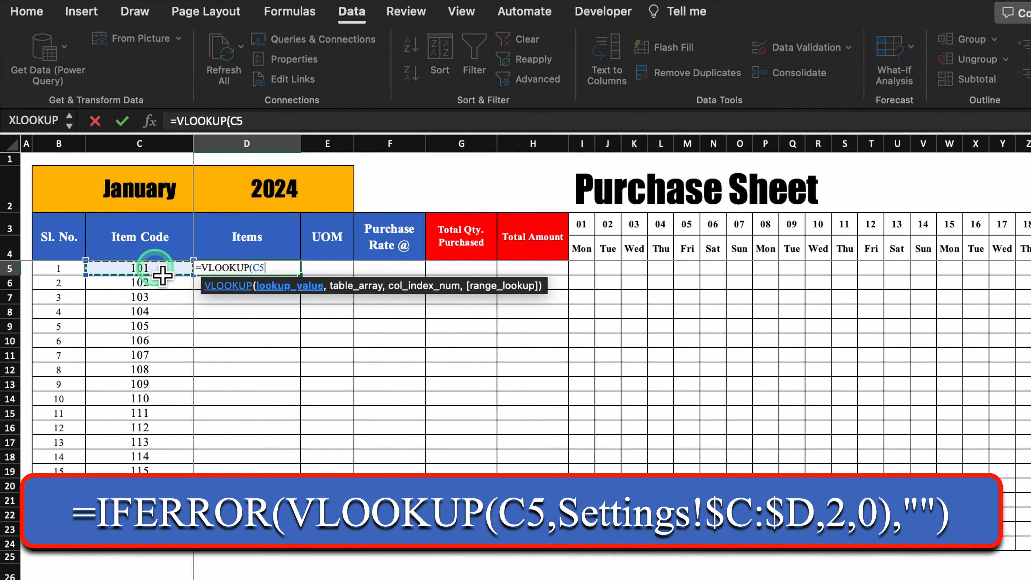
{"action": "type", "text": ","}
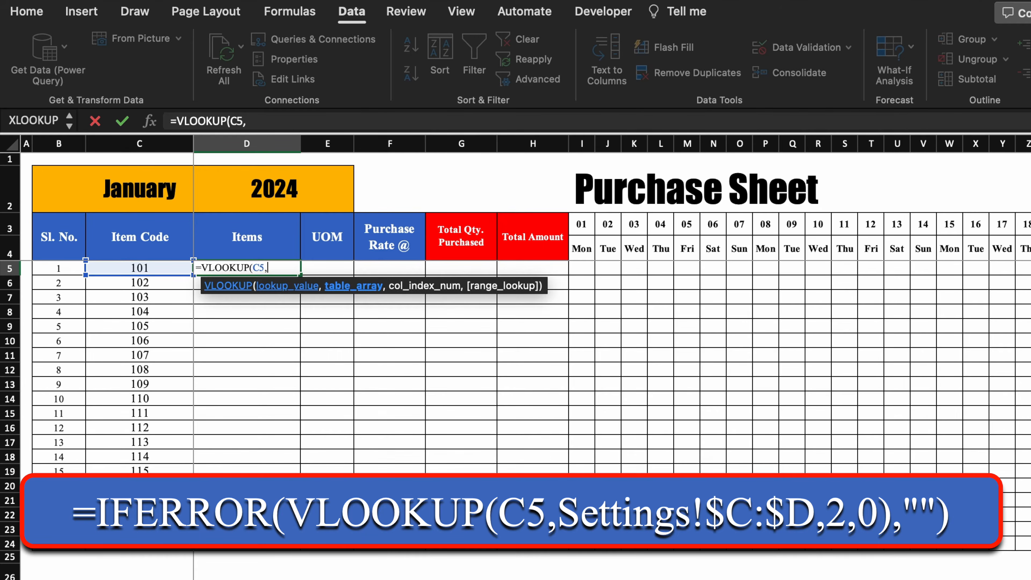
{"action": "left_click", "coordinate": [101, 579]}
{"action": "left_click_drag", "start_coordinate": [130, 145], "coordinate": [257, 162]}
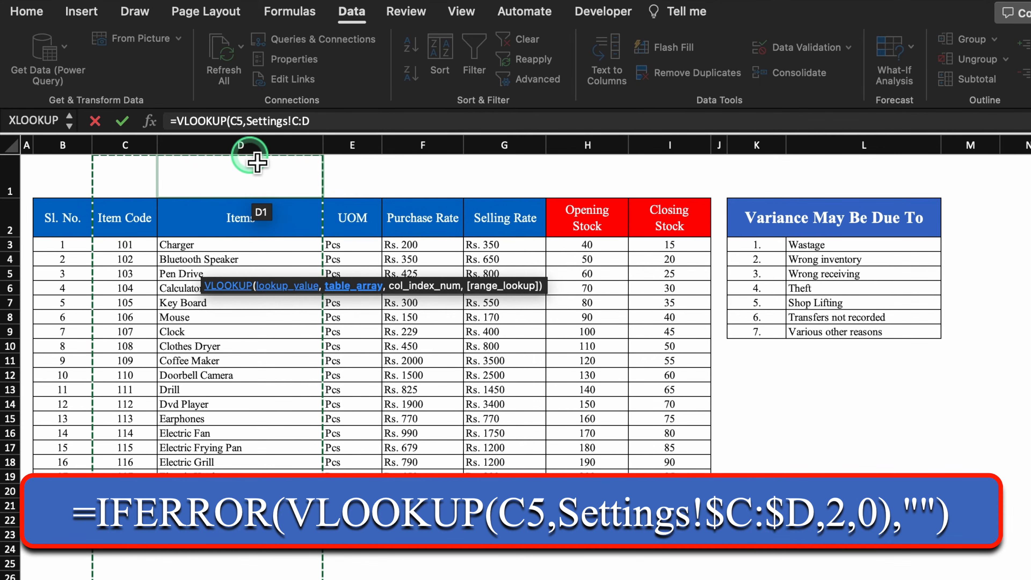
{"action": "key", "text": "F4"}
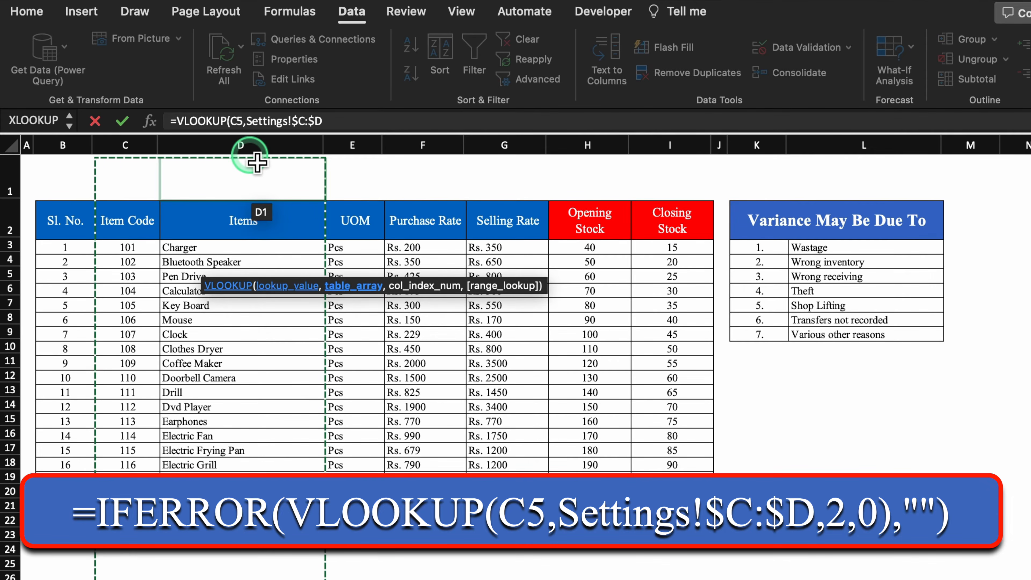
- Complete the VLOOKUP in D5 with column index 2 and range lookup 0, and fill it down to D24
{"action": "type", "text": ","}
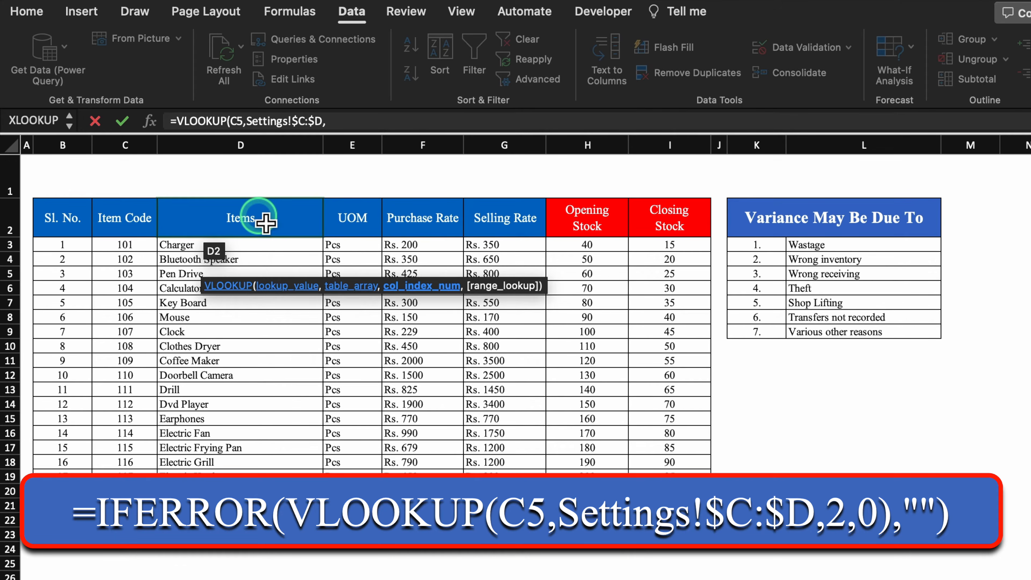
{"action": "type", "text": "2,0"}
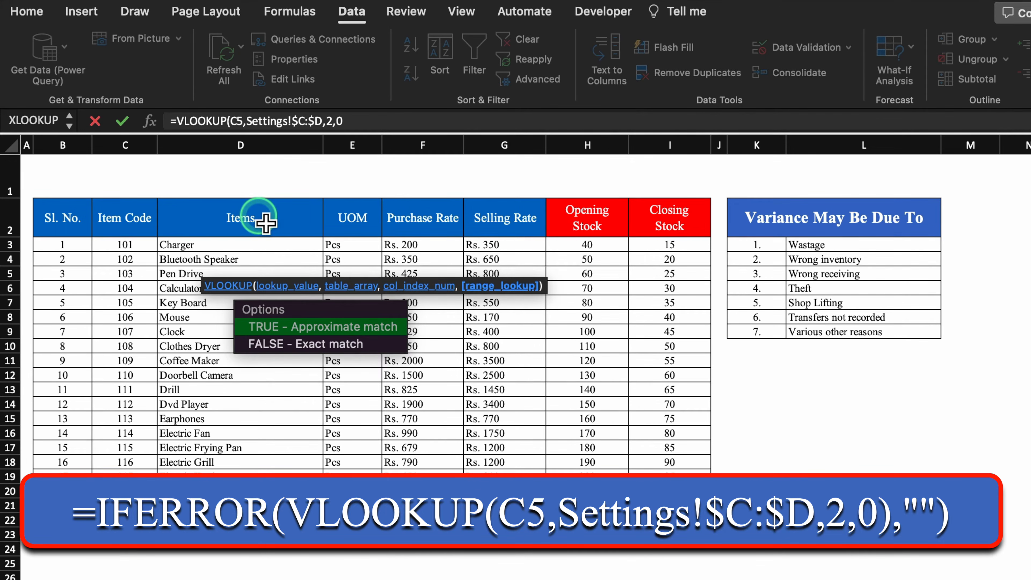
{"action": "type", "text": ")"}
{"action": "key", "text": "Return"}
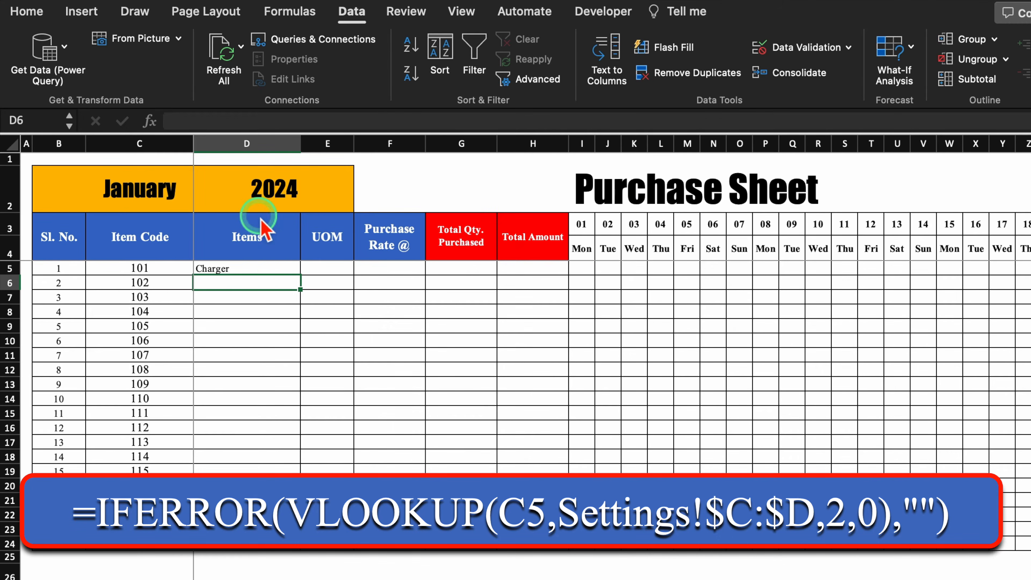
{"action": "left_click", "coordinate": [281, 273]}
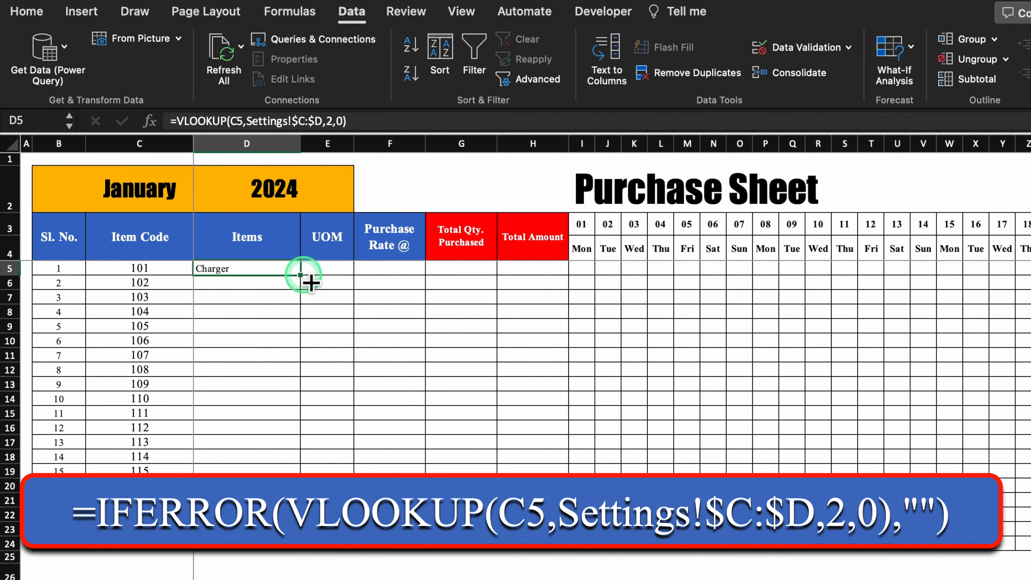
{"action": "left_click_drag", "start_coordinate": [301, 275], "coordinate": [315, 557]}
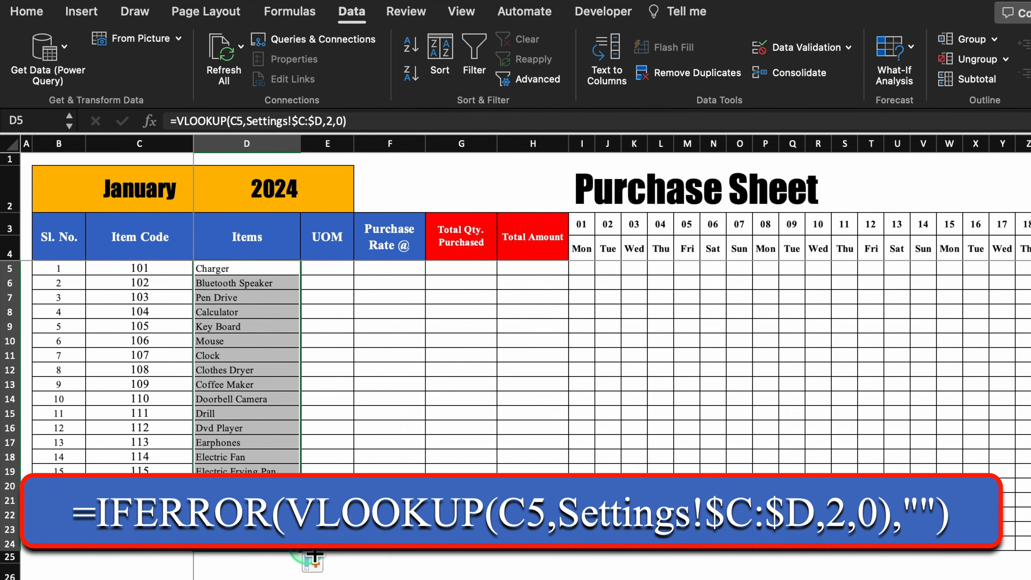
- Wrap the VLOOKUP in D5 in IFERROR with "" as the error value and fill the formula down to D24
{"action": "left_click", "coordinate": [276, 270]}
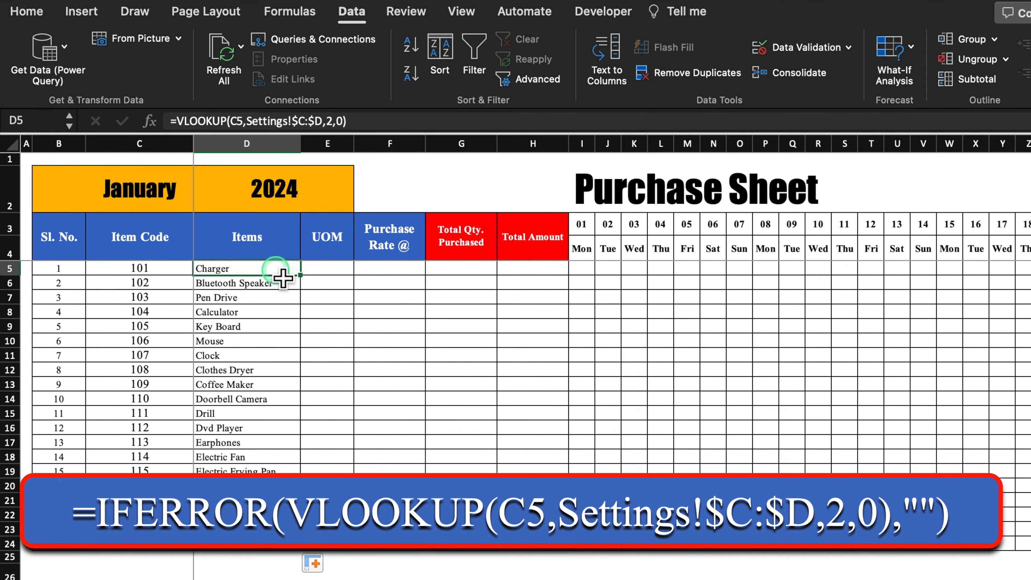
{"action": "left_click", "coordinate": [175, 120]}
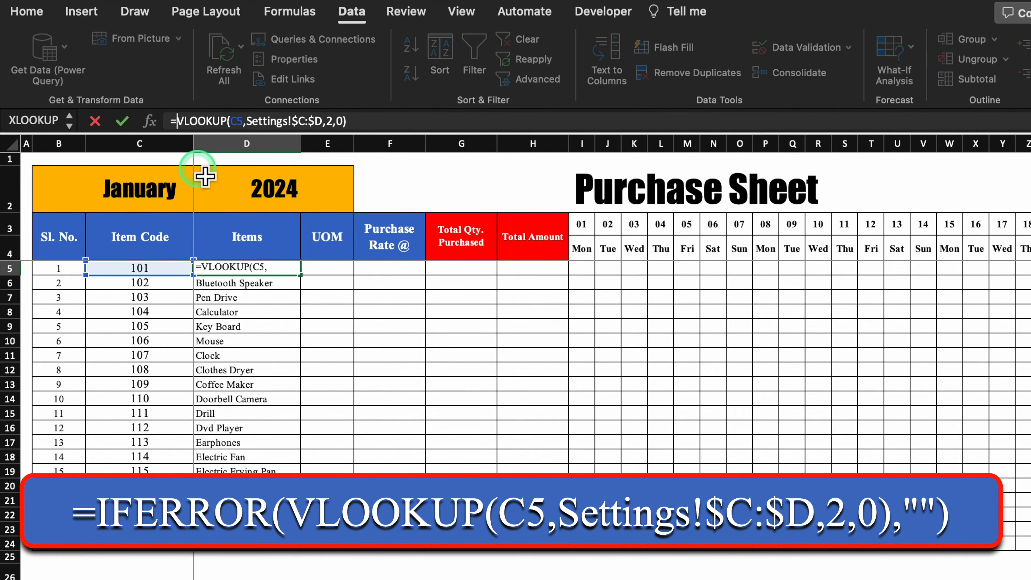
{"action": "type", "text": "iferror"}
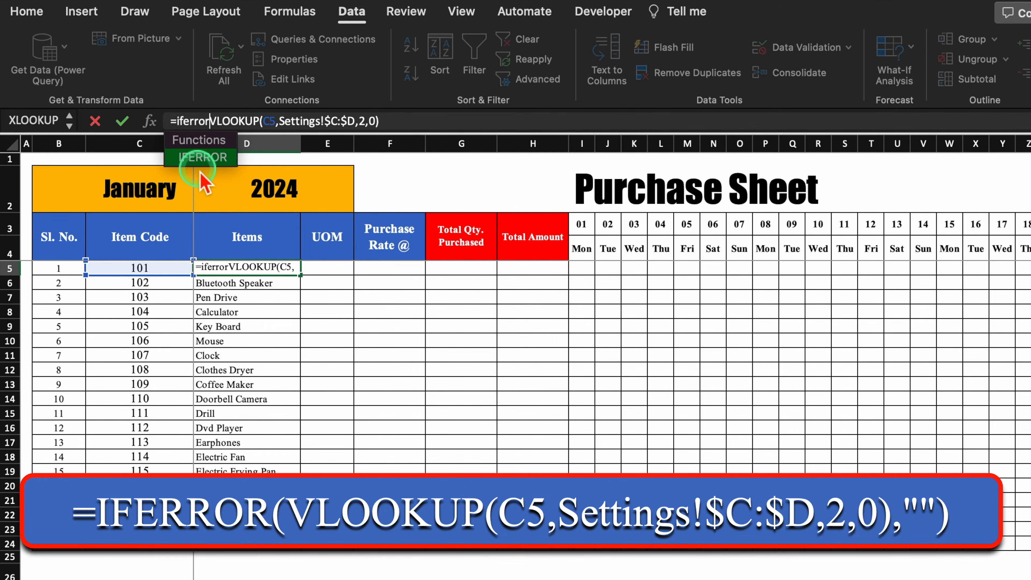
{"action": "double_click", "coordinate": [203, 157]}
{"action": "left_click", "coordinate": [420, 120]}
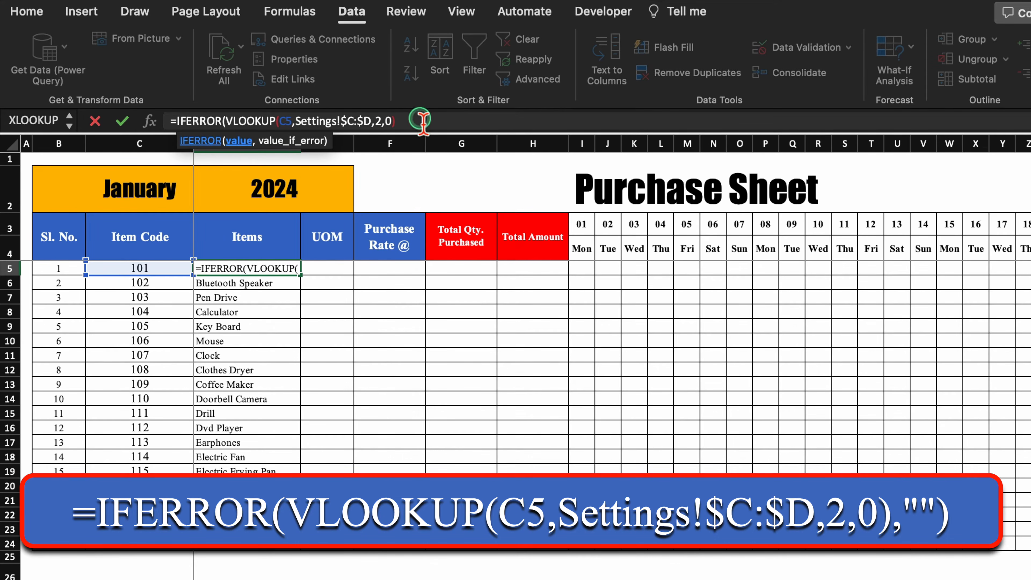
{"action": "type", "text": ","}
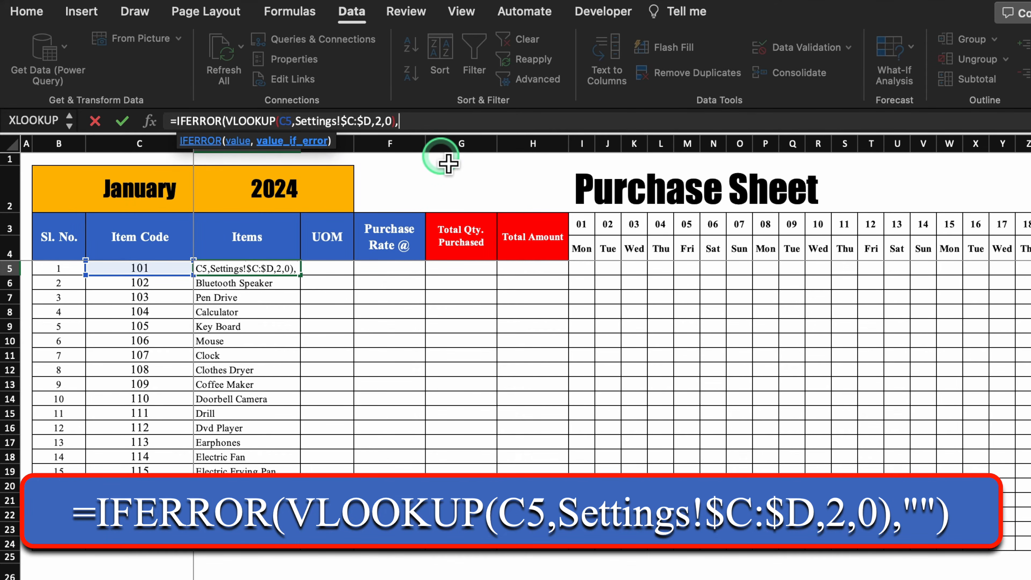
{"action": "type", "text": "\"\""}
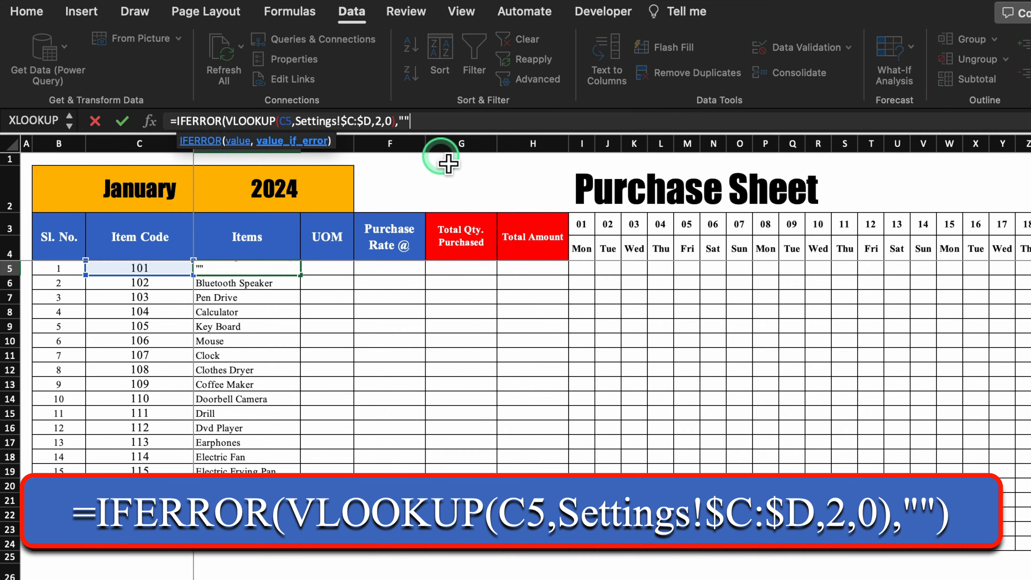
{"action": "type", "text": ")"}
{"action": "key", "text": "Return"}
{"action": "left_click", "coordinate": [245, 271]}
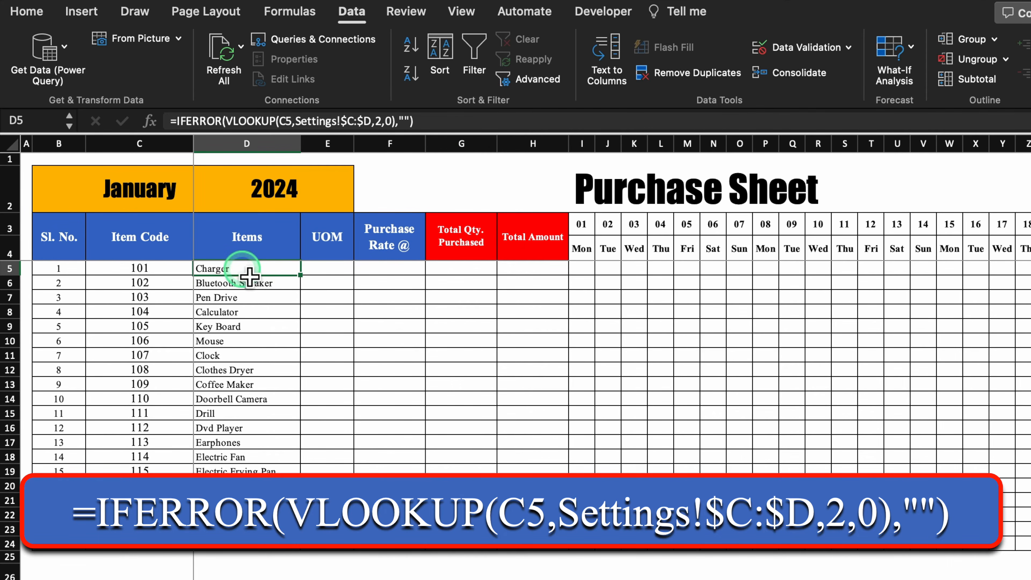
{"action": "left_click_drag", "start_coordinate": [300, 275], "coordinate": [296, 548]}
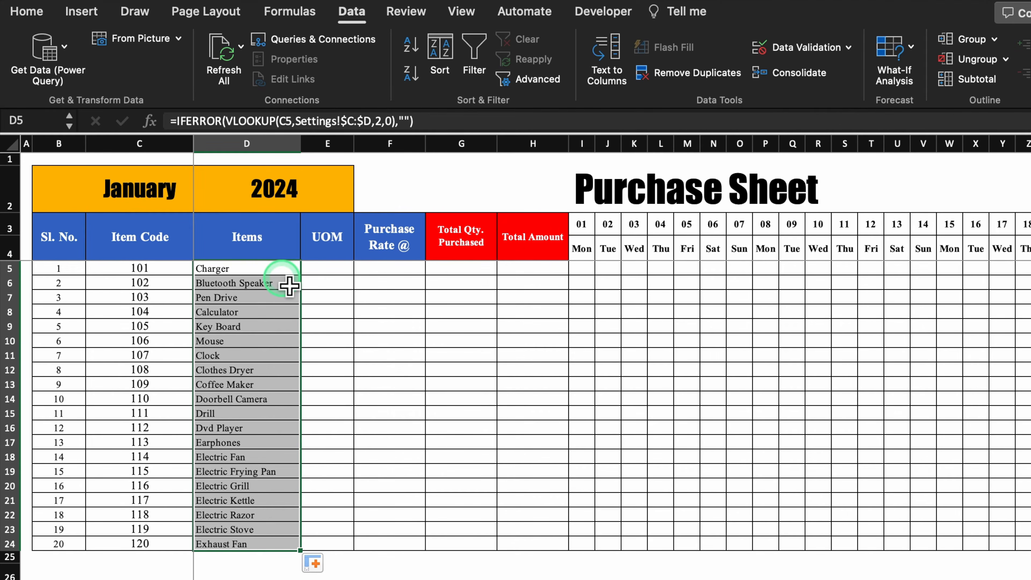
{"action": "left_click", "coordinate": [178, 271]}
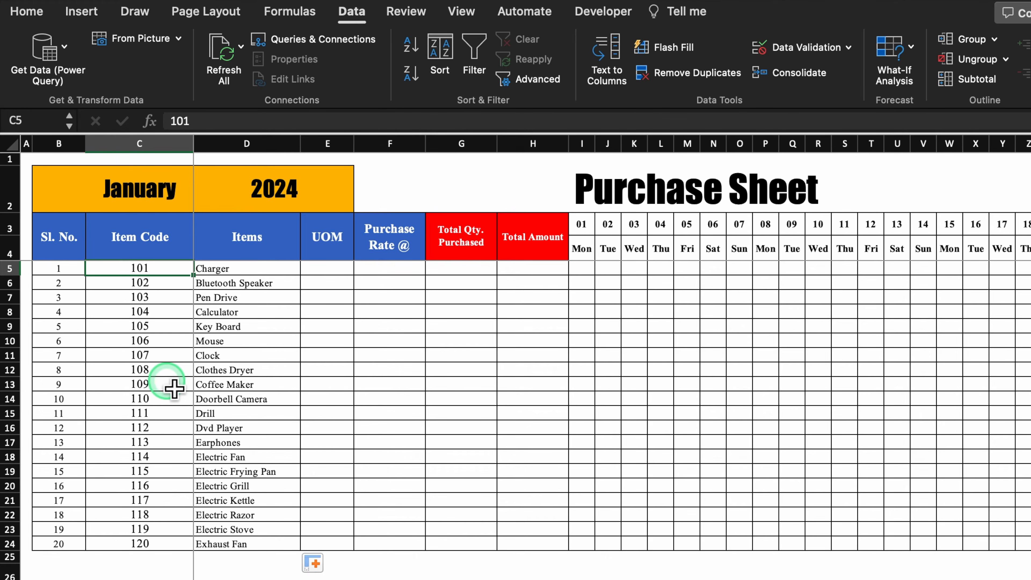
- Test the item lookup by changing the code in C5 to 120, and undo the change
{"action": "type", "text": "120"}
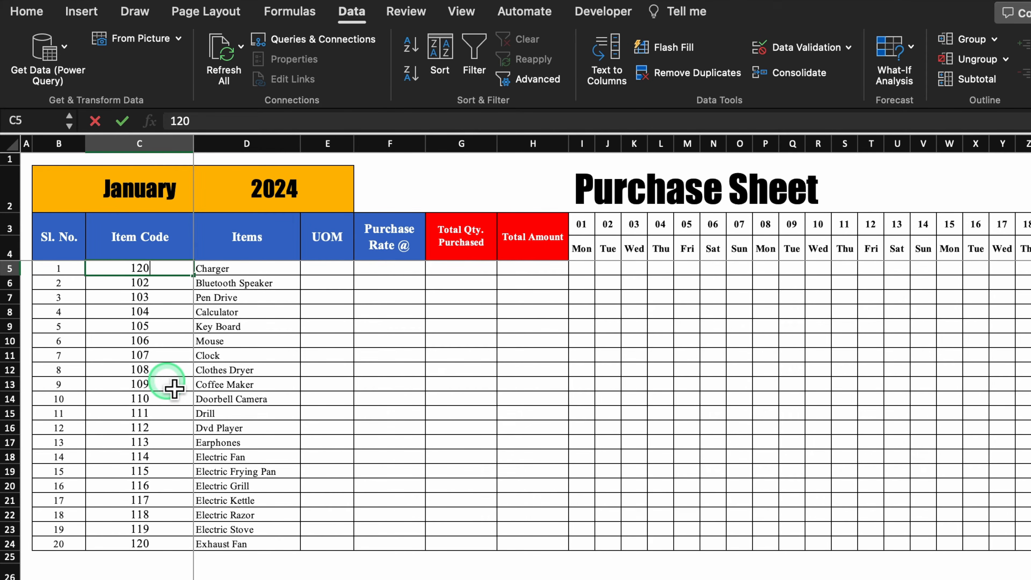
{"action": "key", "text": "Return"}
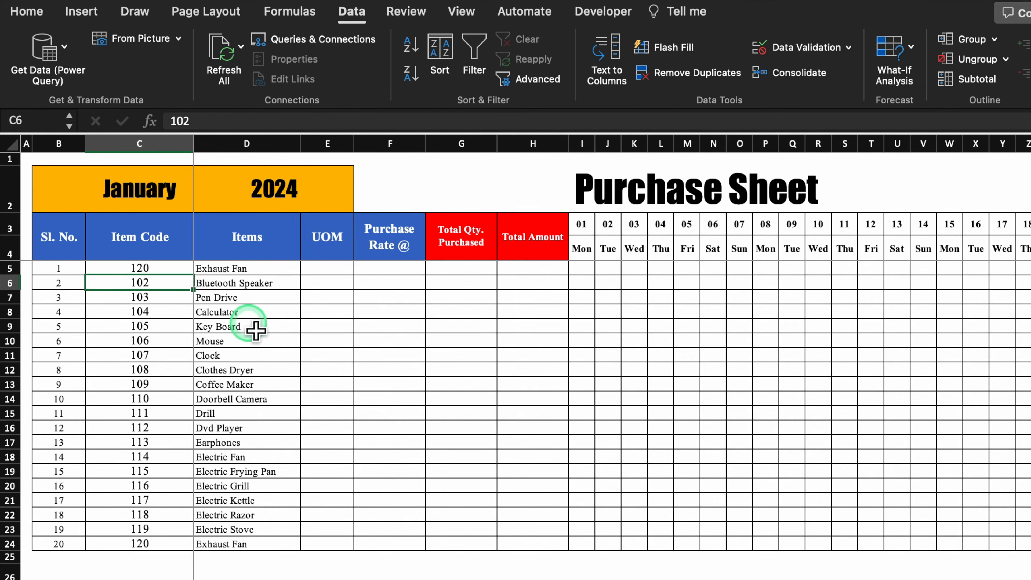
{"action": "key", "text": "super+z"}
- Start a VLOOKUP formula in UOM cell E5 with C5 as the lookup value and Settings!$C:$E as the table array
{"action": "left_click", "coordinate": [344, 270]}
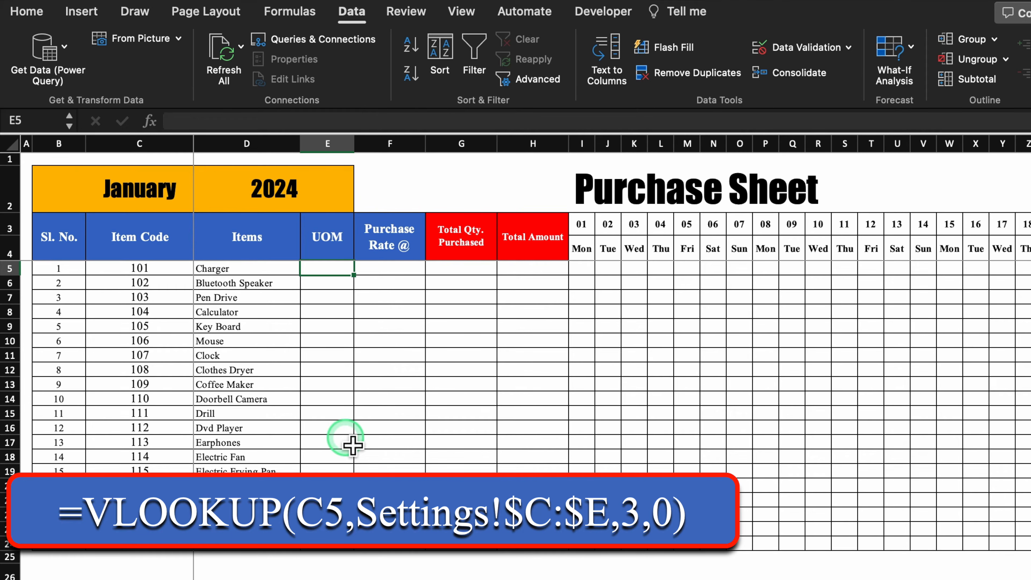
{"action": "type", "text": "=vlo"}
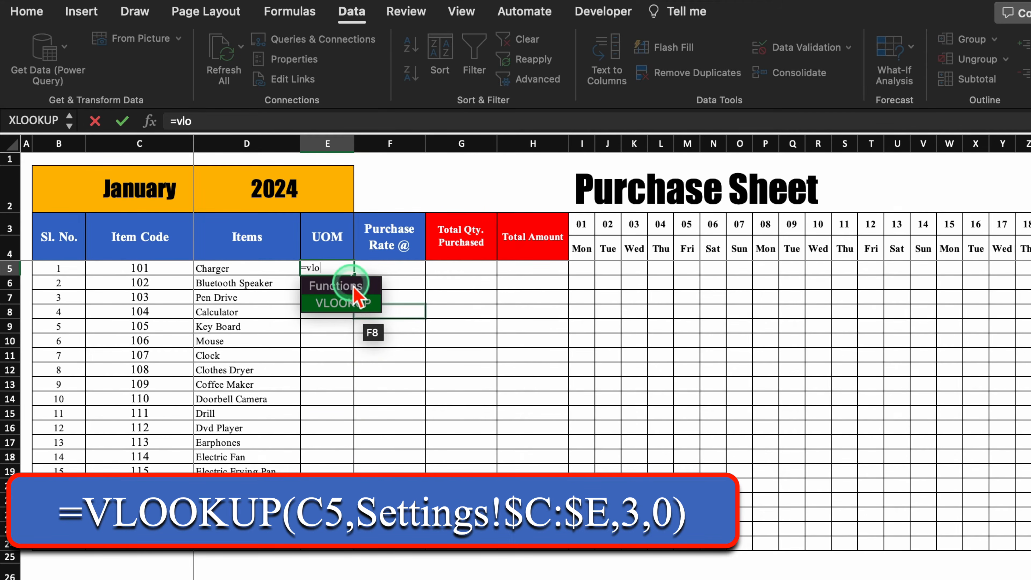
{"action": "double_click", "coordinate": [354, 304]}
{"action": "left_click", "coordinate": [149, 269]}
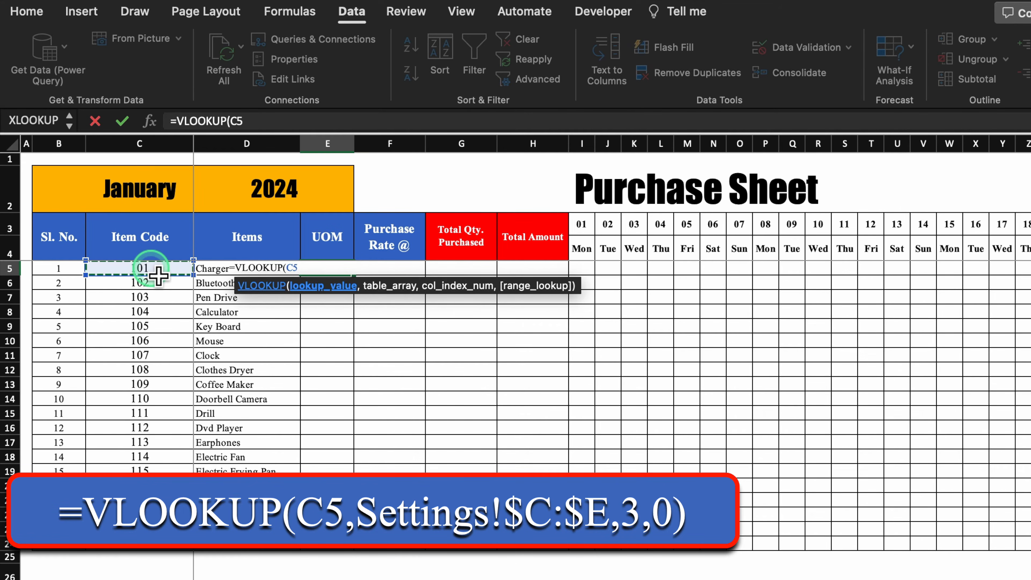
{"action": "type", "text": ","}
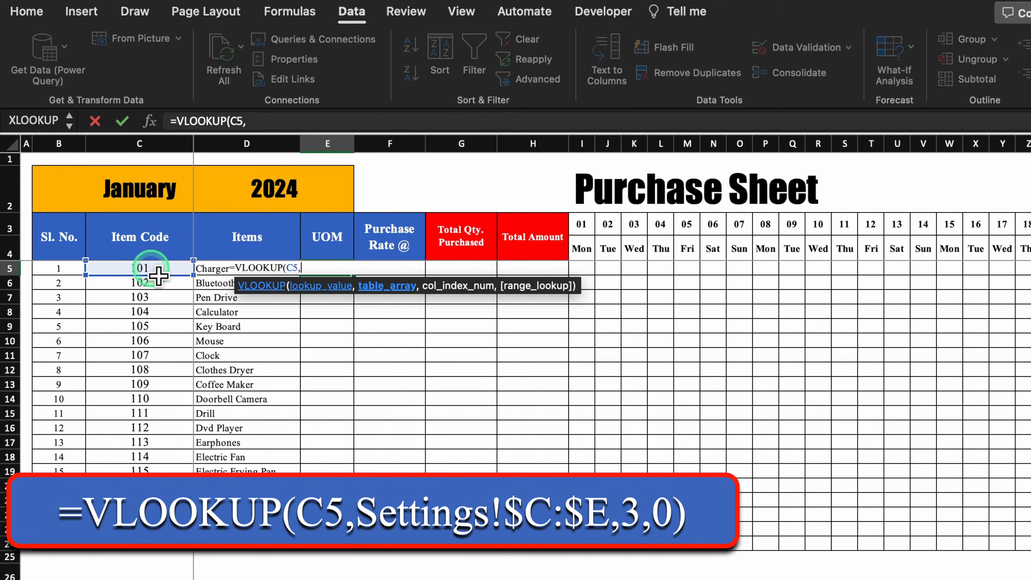
{"action": "left_click", "coordinate": [211, 578]}
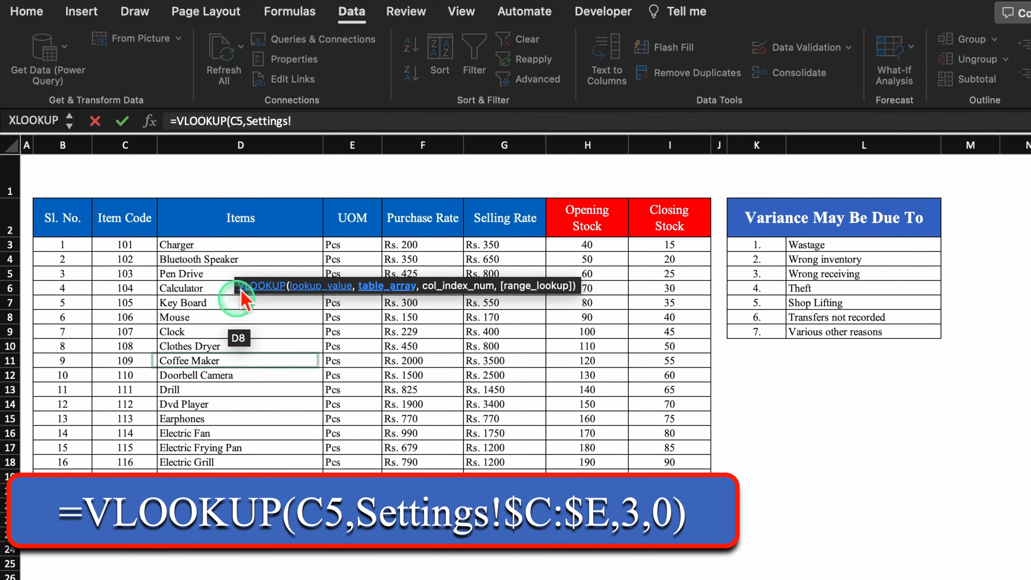
{"action": "left_click_drag", "start_coordinate": [136, 151], "coordinate": [339, 173]}
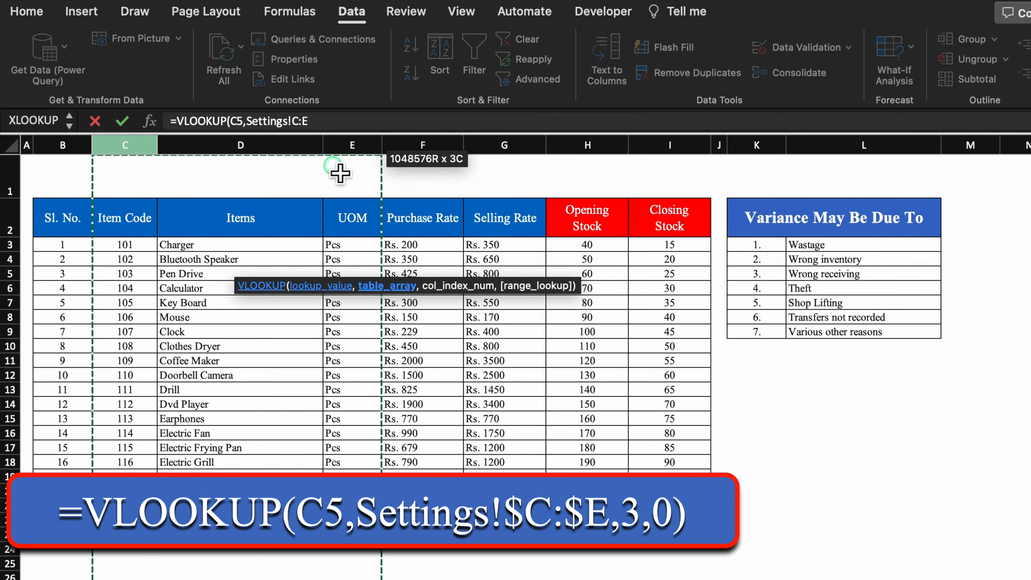
{"action": "left_click", "coordinate": [340, 172]}
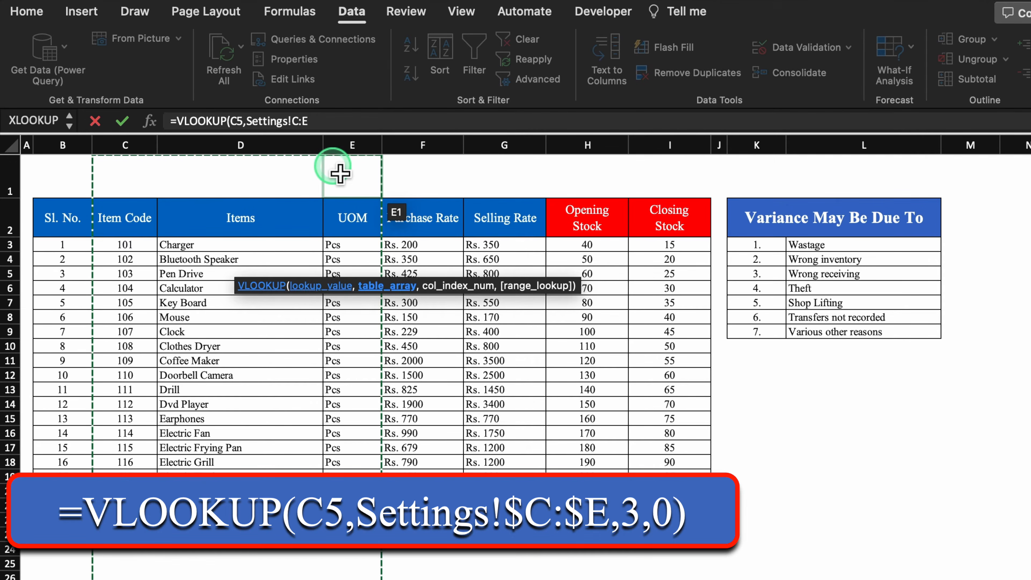
{"action": "key", "text": "F4"}
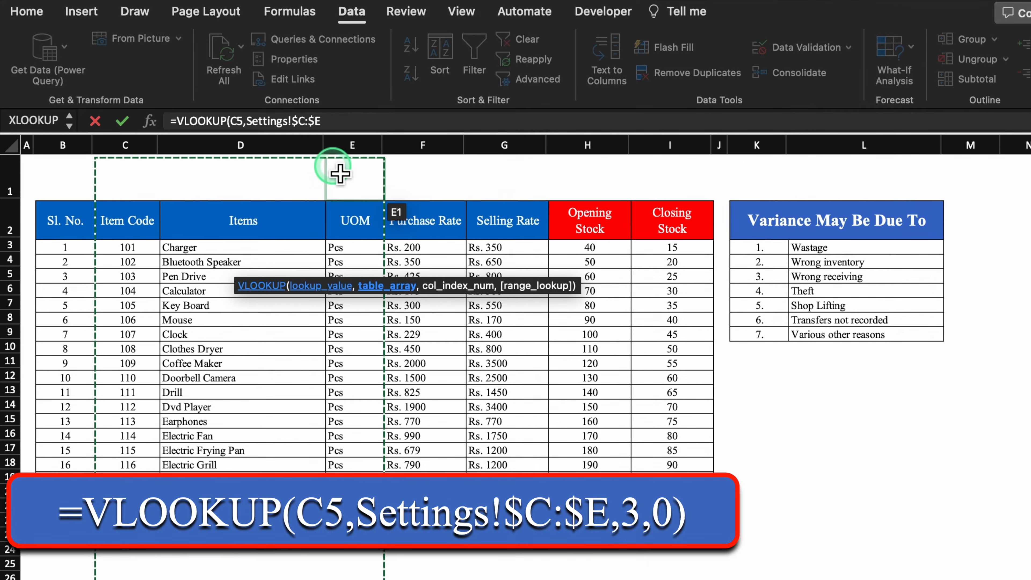
- Complete the VLOOKUP in E5 with column index 3 and range lookup 0, and fill it down to E24
{"action": "type", "text": ","}
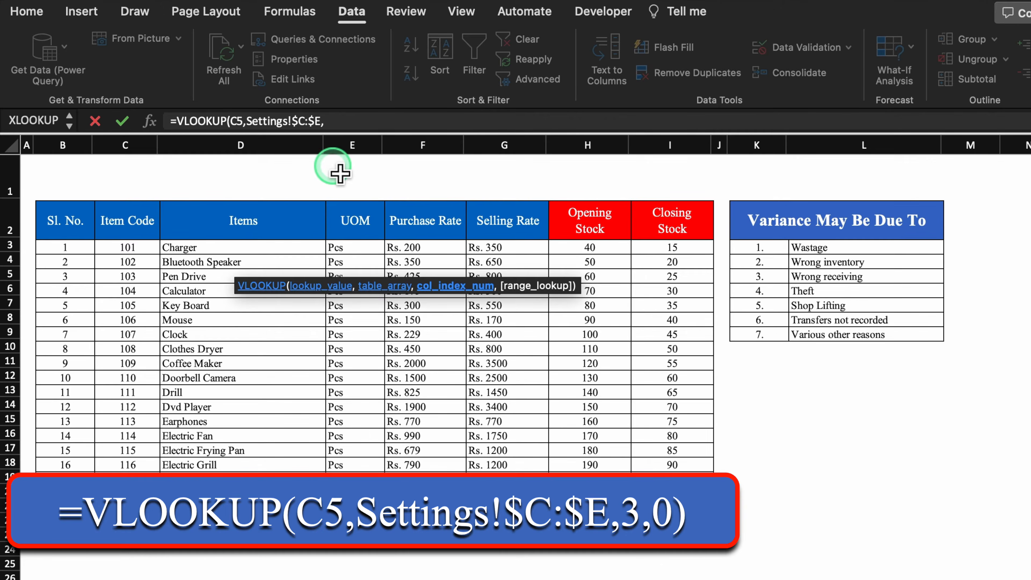
{"action": "left_click", "coordinate": [126, 146]}
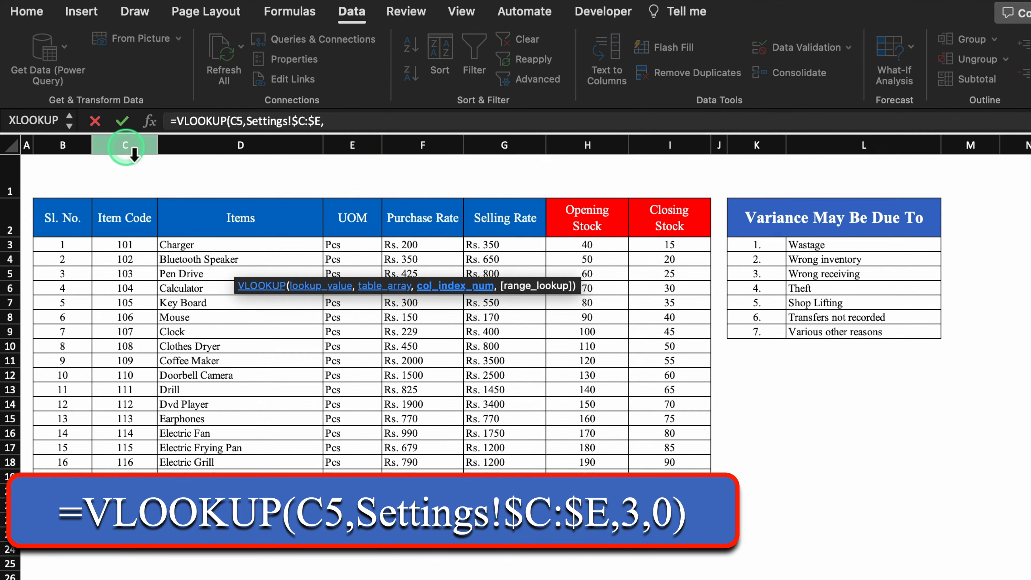
{"action": "left_click", "coordinate": [237, 146]}
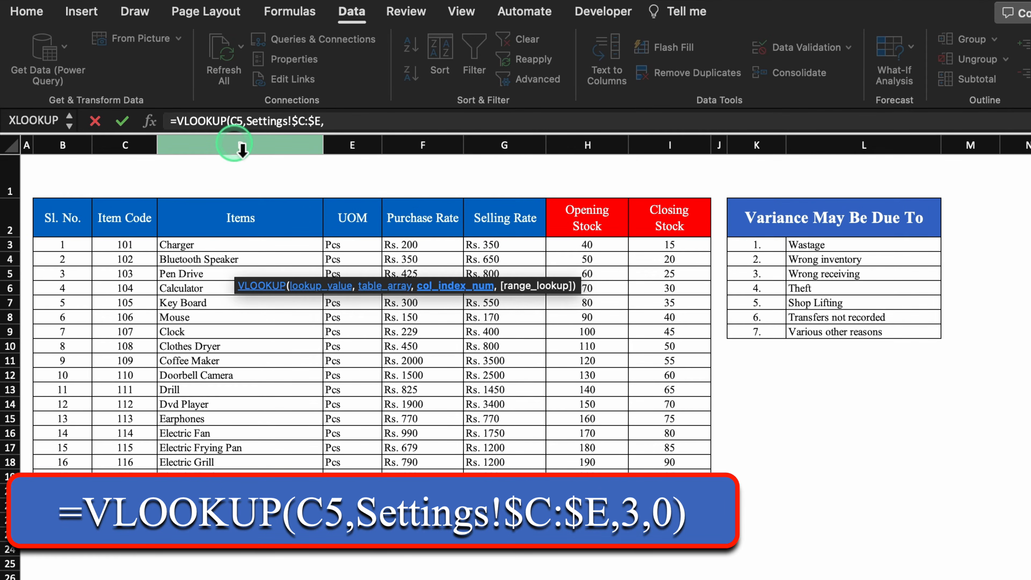
{"action": "left_click", "coordinate": [363, 156]}
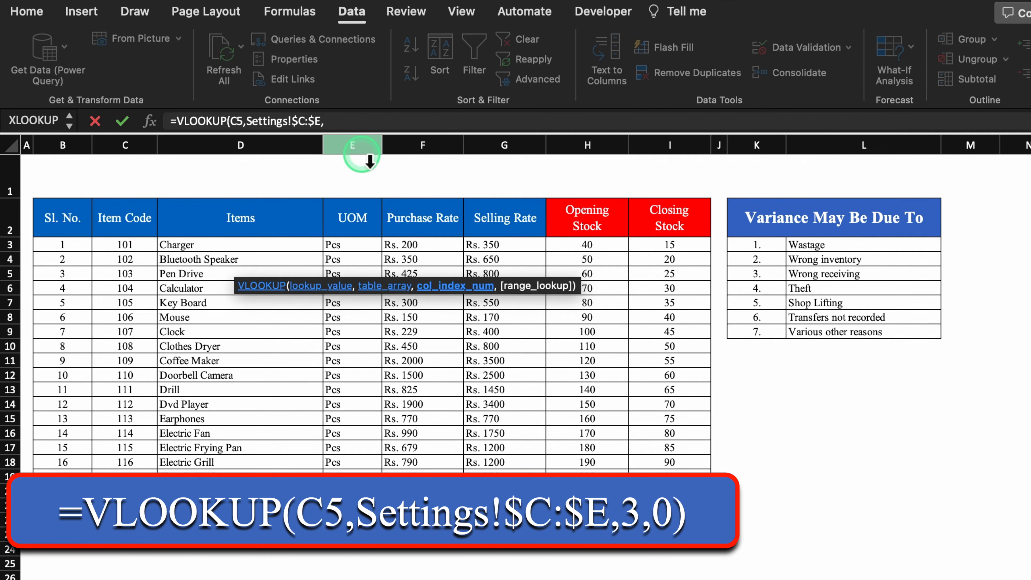
{"action": "type", "text": ",3,"}
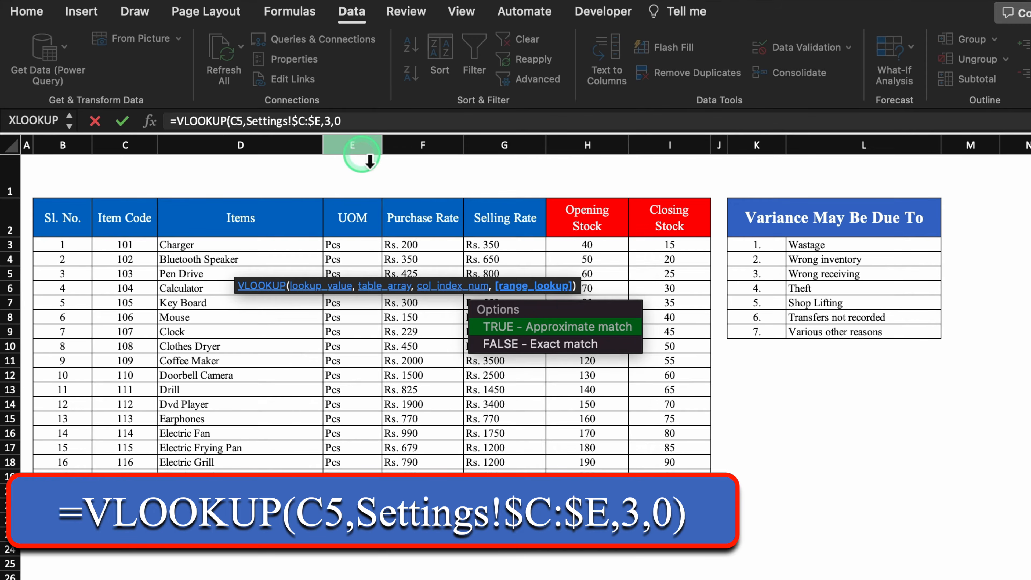
{"action": "type", "text": "0)"}
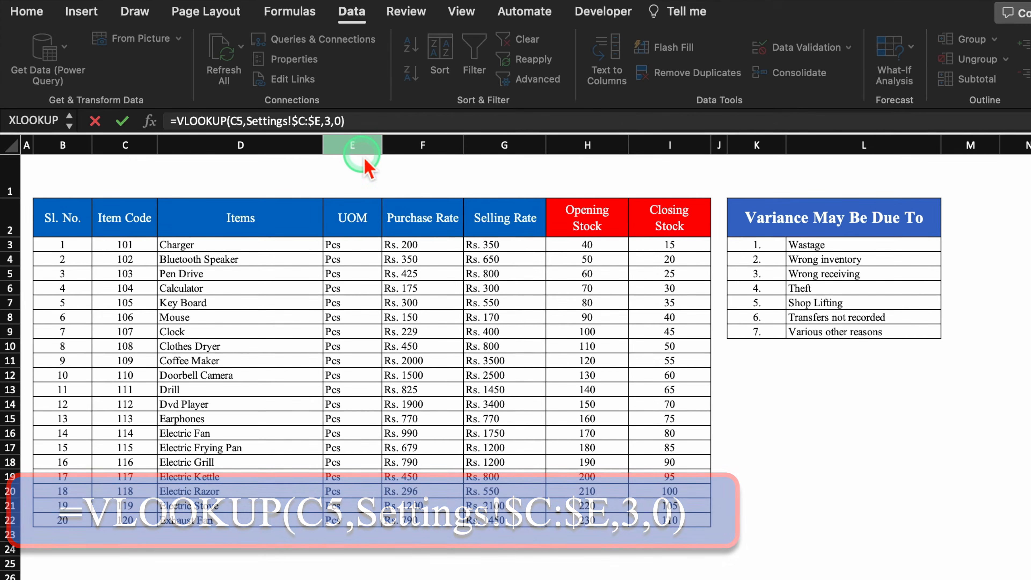
{"action": "key", "text": "Return"}
{"action": "left_click", "coordinate": [333, 269]}
{"action": "left_click_drag", "start_coordinate": [354, 275], "coordinate": [363, 555]}
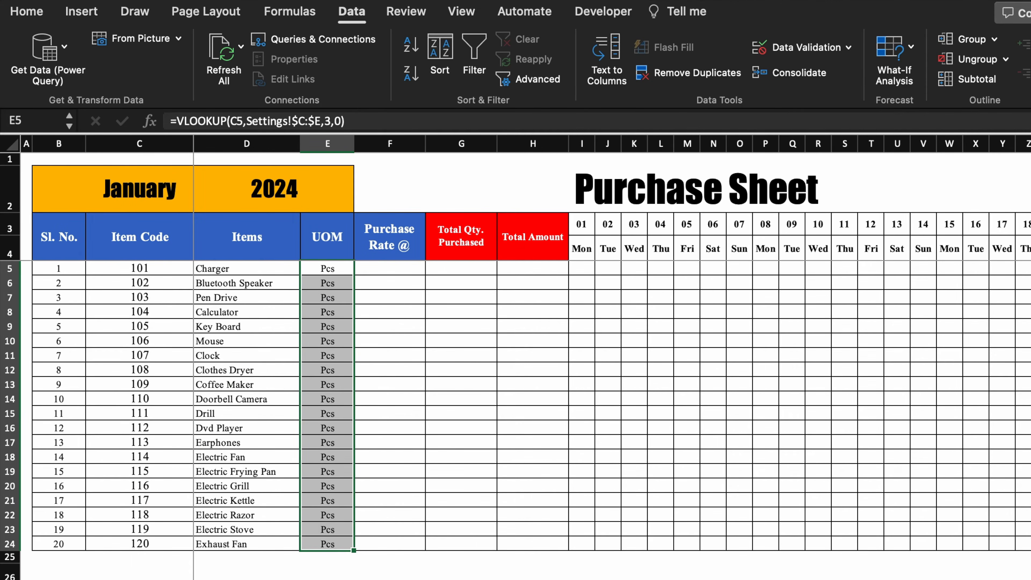
- Start a VLOOKUP formula in Purchase Rate cell F5 with C5 as the lookup value and Settings!$C:$F as the table array
{"action": "left_click", "coordinate": [138, 579]}
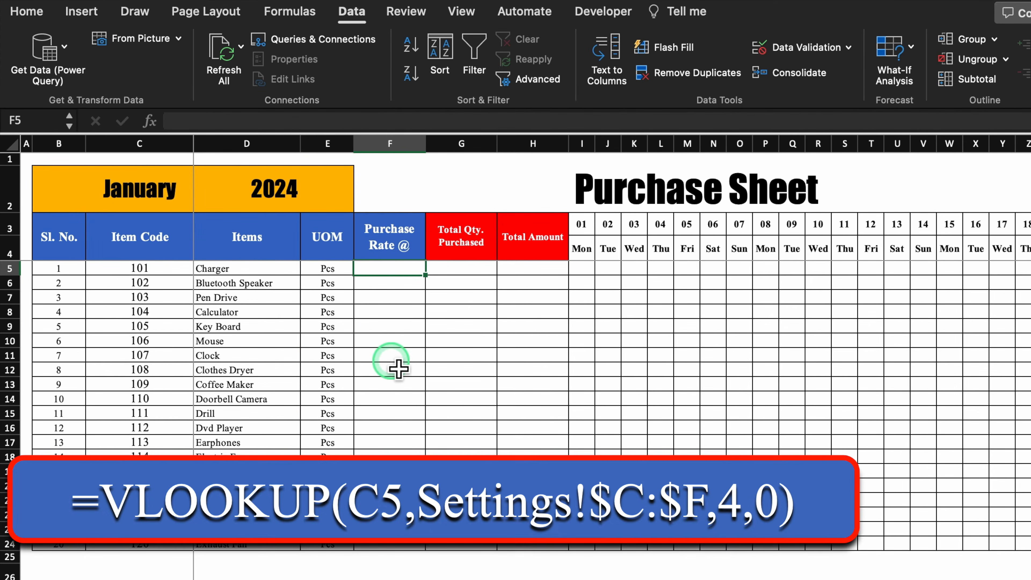
{"action": "type", "text": "=vloo"}
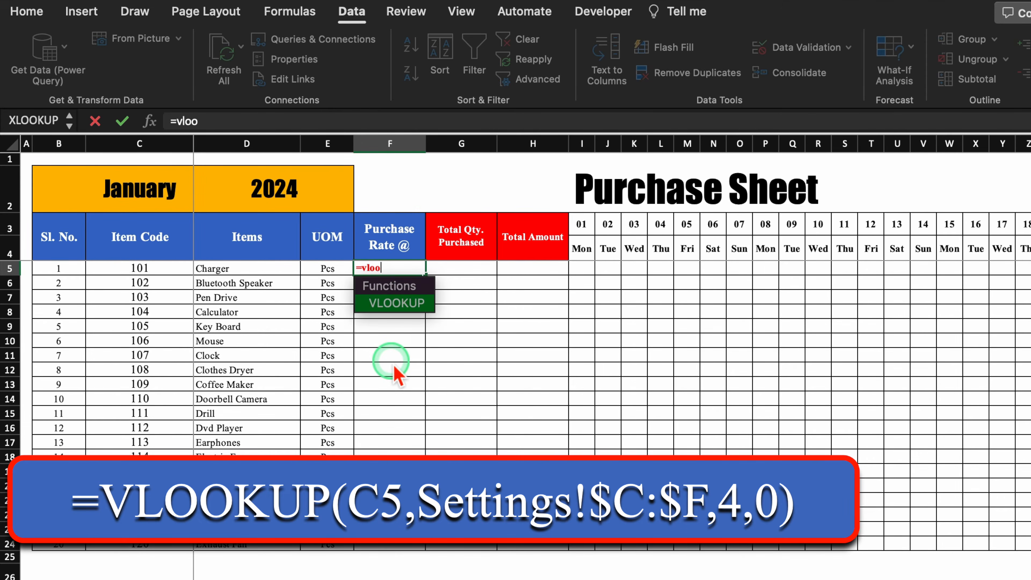
{"action": "double_click", "coordinate": [396, 303]}
{"action": "left_click", "coordinate": [166, 277]}
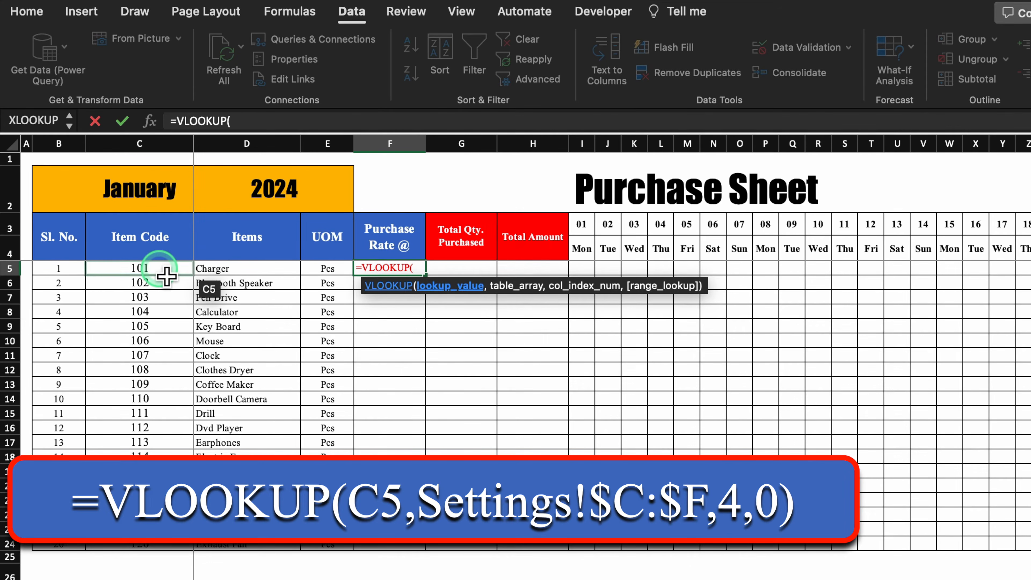
{"action": "type", "text": ","}
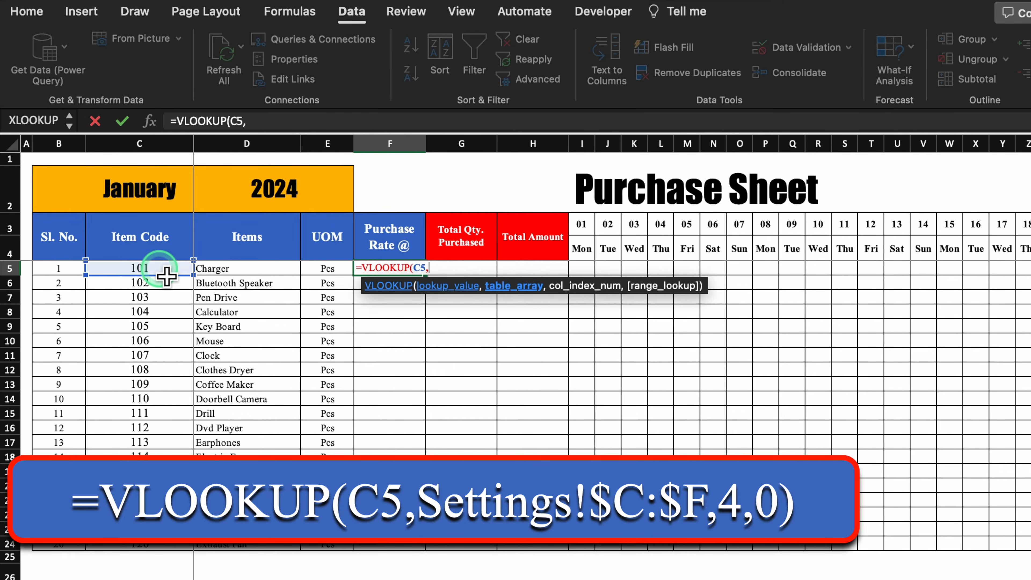
{"action": "left_click", "coordinate": [126, 554]}
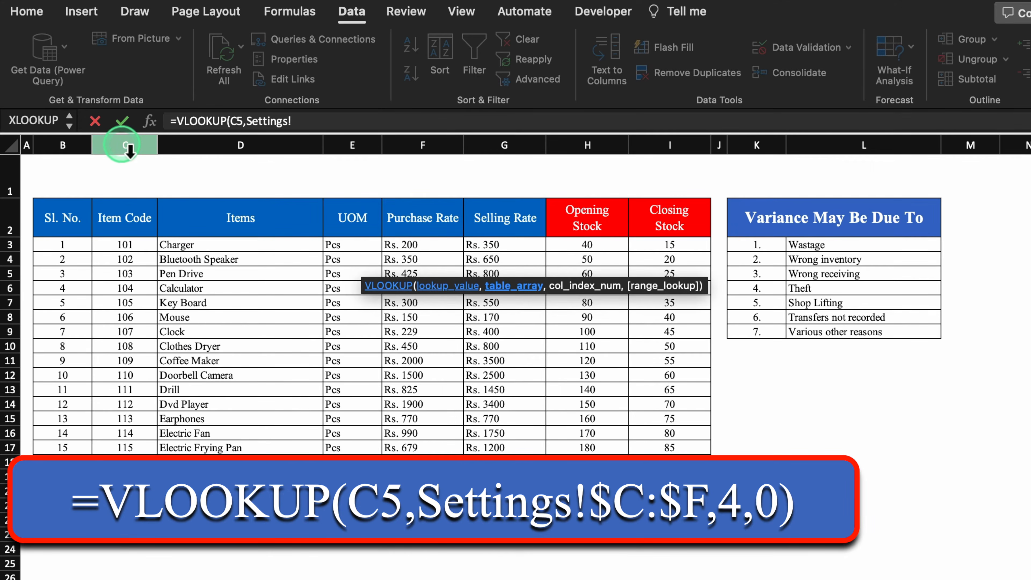
{"action": "left_click_drag", "start_coordinate": [125, 145], "coordinate": [437, 173]}
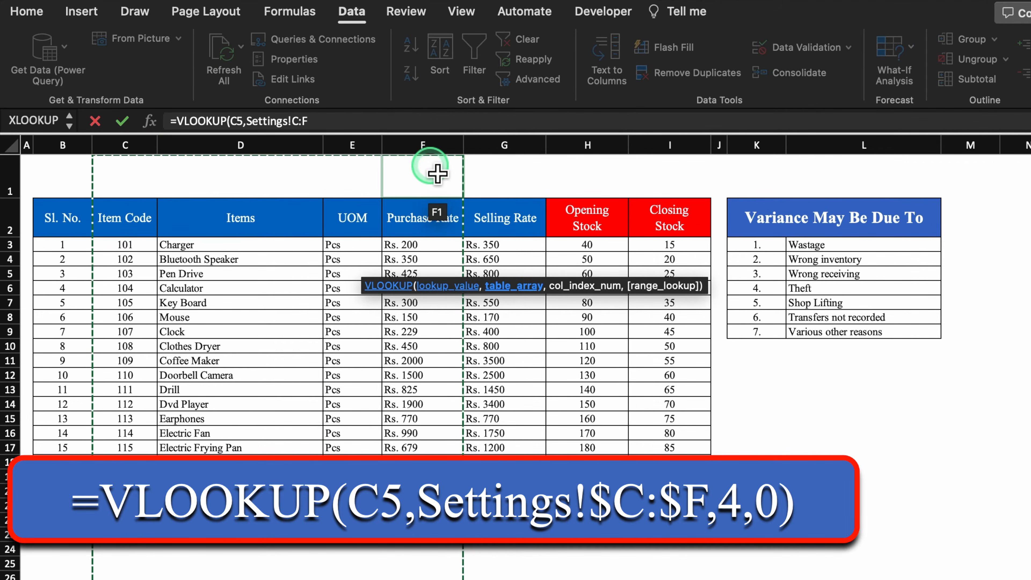
{"action": "key", "text": "F4"}
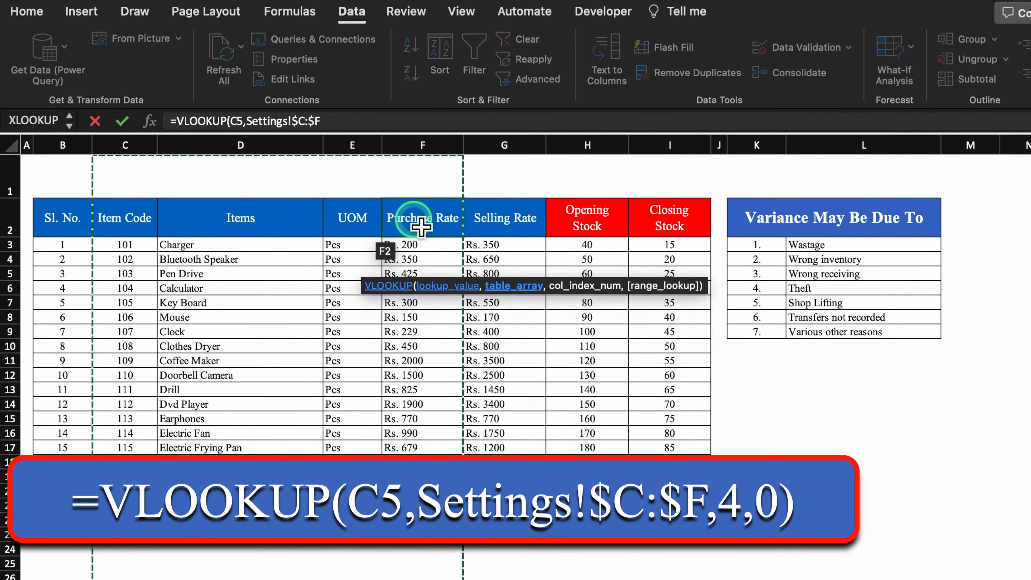
- Complete the VLOOKUP in F5 with column index 4 and range lookup 0, and fill it down to F24
{"action": "type", "text": ",4"}
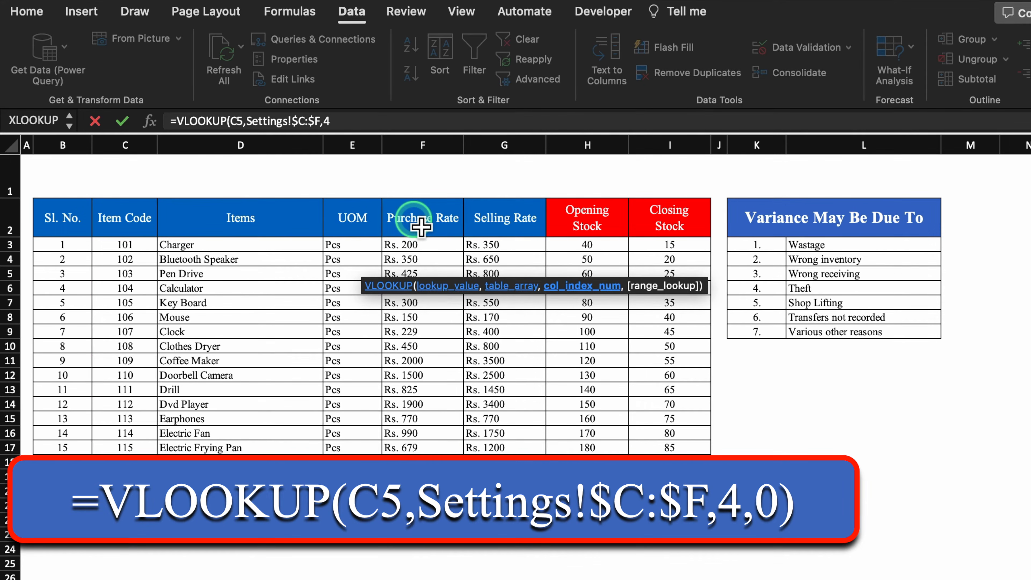
{"action": "type", "text": ",0"}
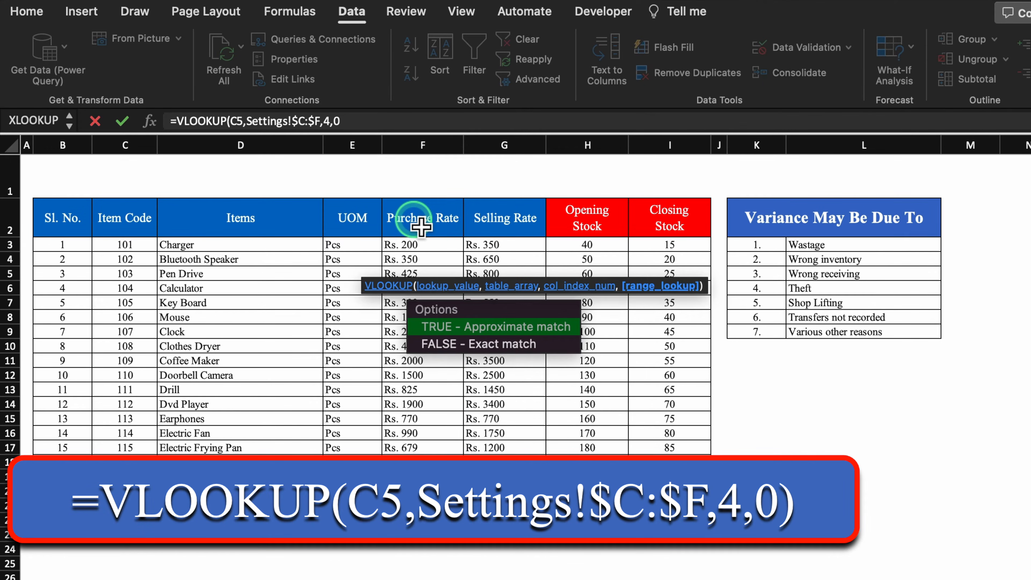
{"action": "type", "text": ")"}
{"action": "key", "text": "Return"}
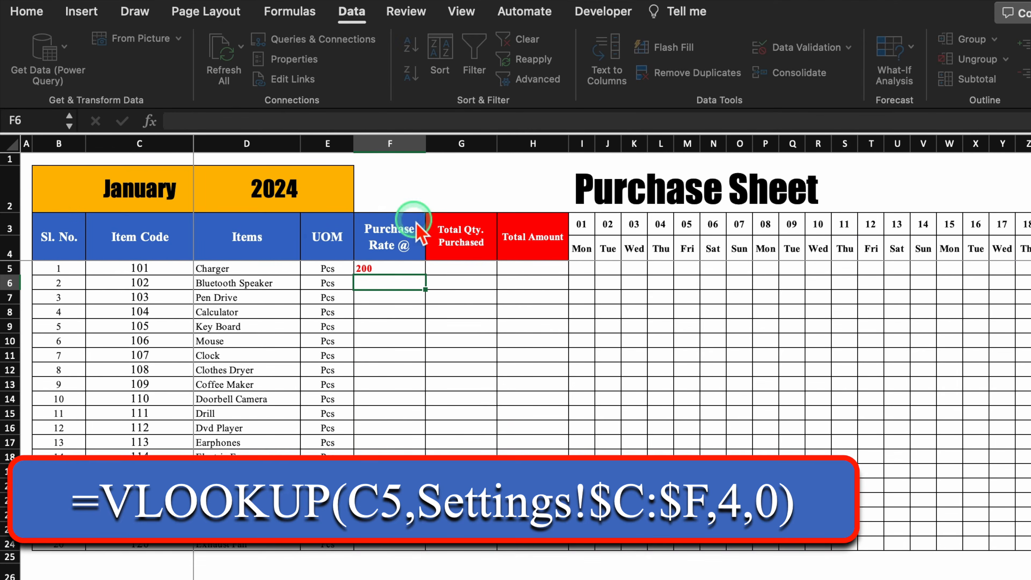
{"action": "left_click_drag", "start_coordinate": [424, 275], "coordinate": [437, 546]}
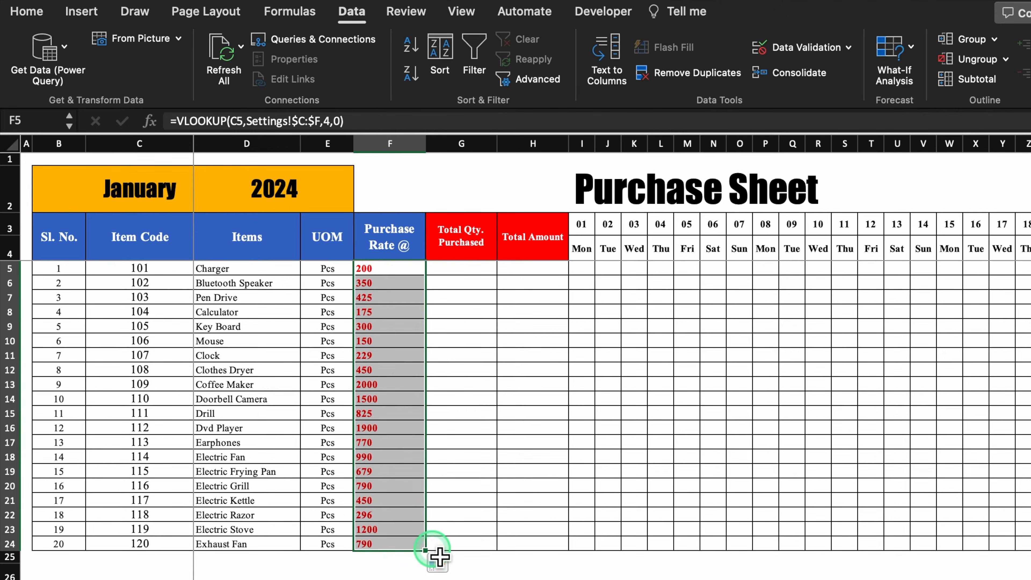
{"action": "left_click", "coordinate": [475, 268]}
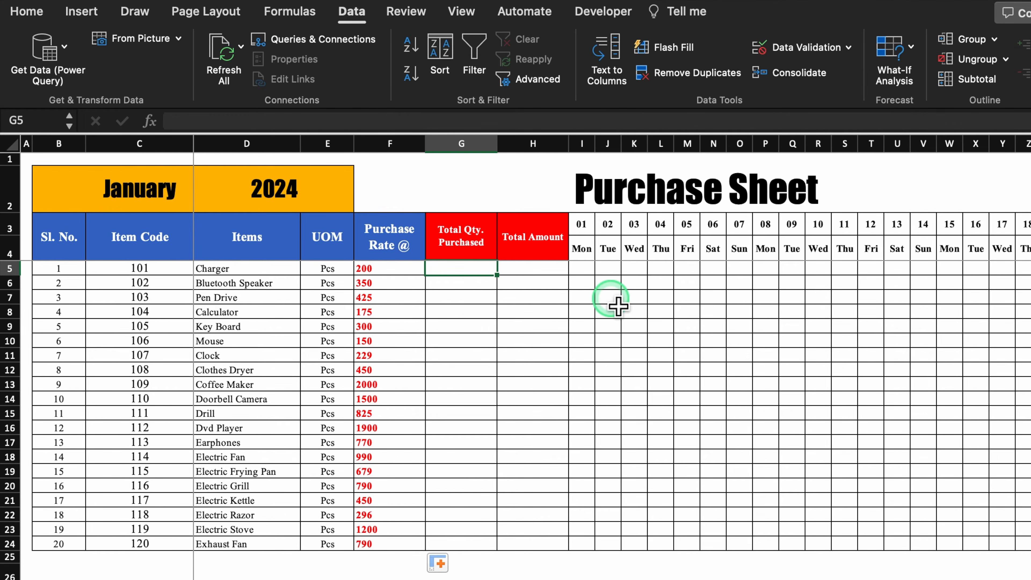
{"action": "left_click", "coordinate": [588, 271]}
{"action": "left_click", "coordinate": [609, 273]}
{"action": "left_click", "coordinate": [662, 274]}
{"action": "left_click", "coordinate": [739, 274]}
{"action": "left_click", "coordinate": [850, 271]}
{"action": "left_click", "coordinate": [868, 399]}
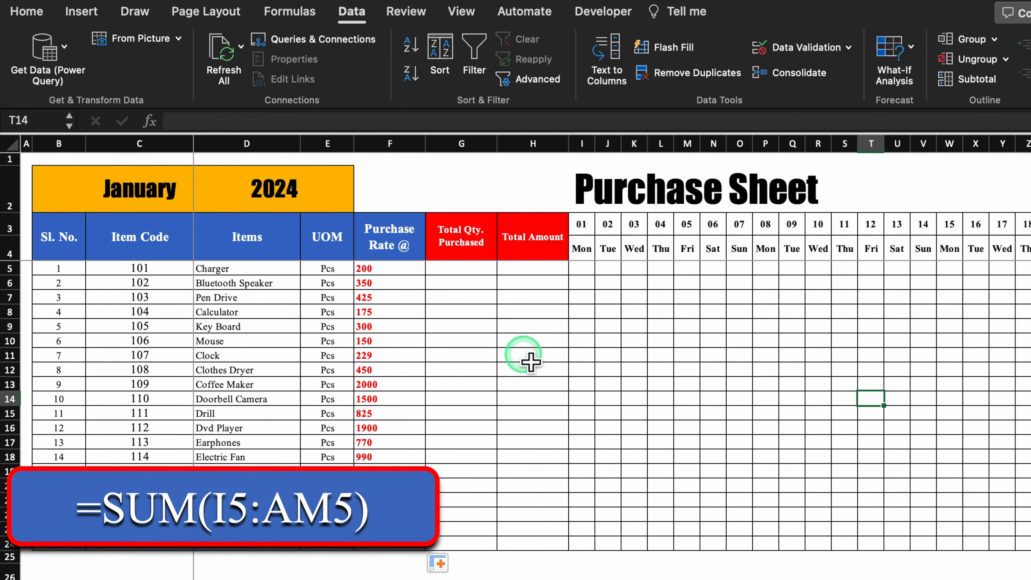
- Enter =SUM(I5:AM5) in Total Qty. Purchased cell G5 and fill the formula down to G24
{"action": "left_click", "coordinate": [463, 279]}
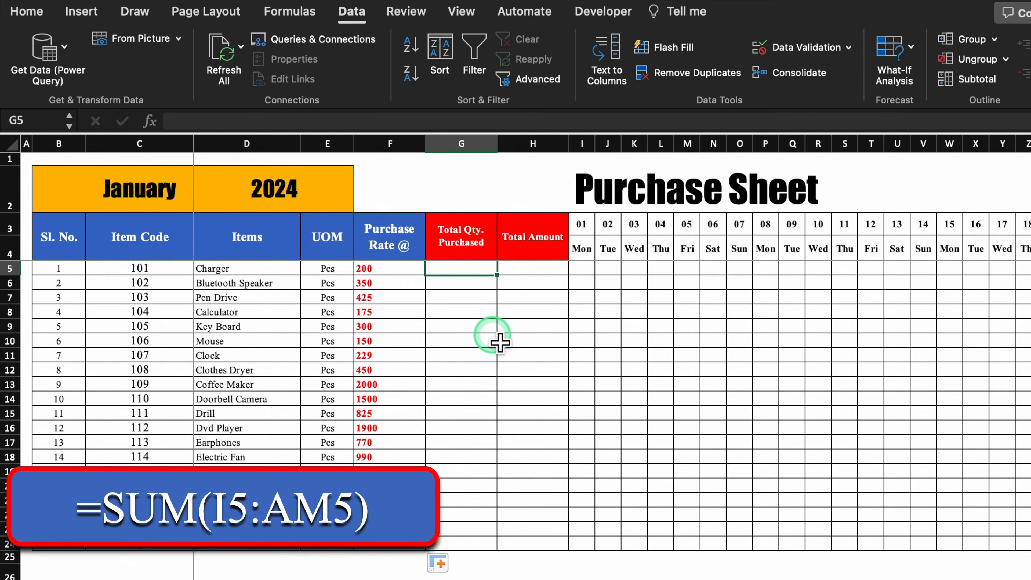
{"action": "type", "text": "=sum"}
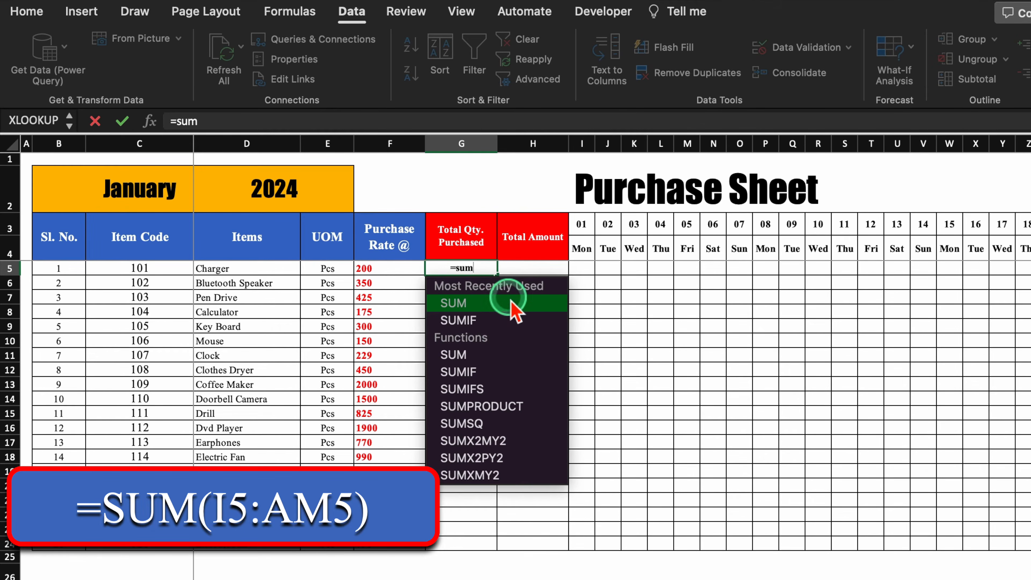
{"action": "double_click", "coordinate": [487, 303]}
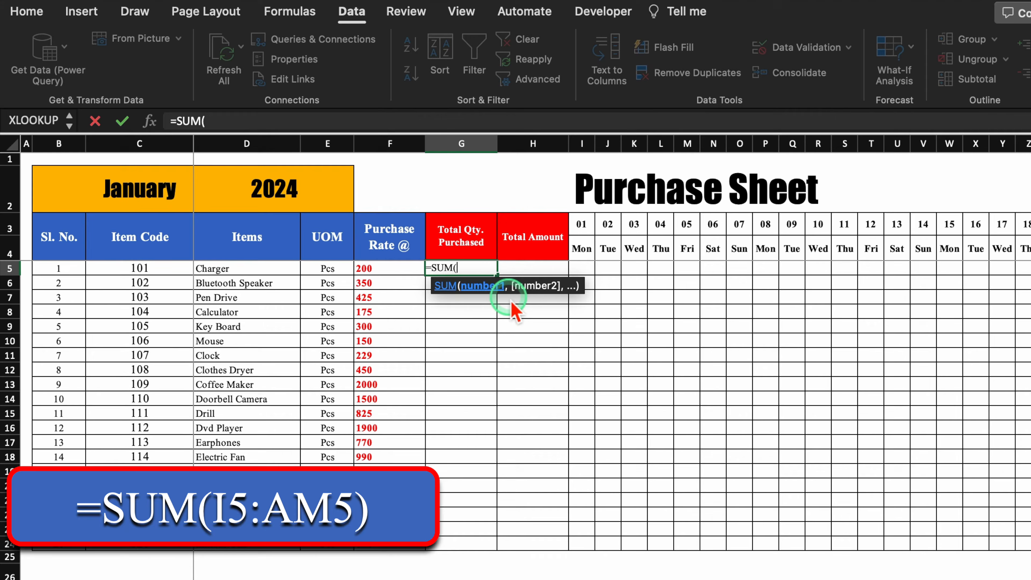
{"action": "left_click_drag", "start_coordinate": [592, 278], "coordinate": [1029, 268]}
{"action": "type", "text": ")"}
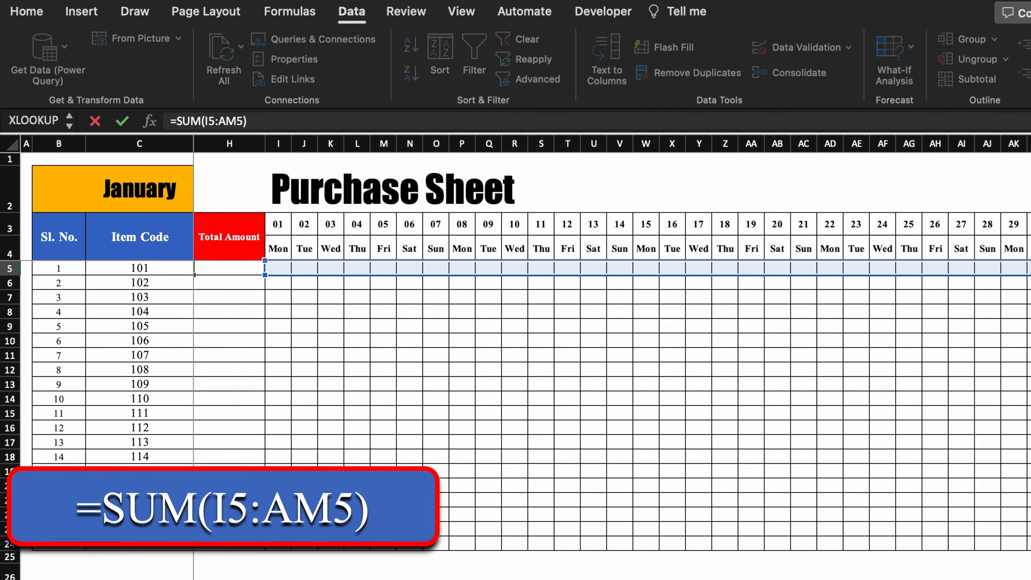
{"action": "key", "text": "Return"}
{"action": "left_click", "coordinate": [240, 272]}
{"action": "left_click_drag", "start_coordinate": [265, 274], "coordinate": [276, 560]}
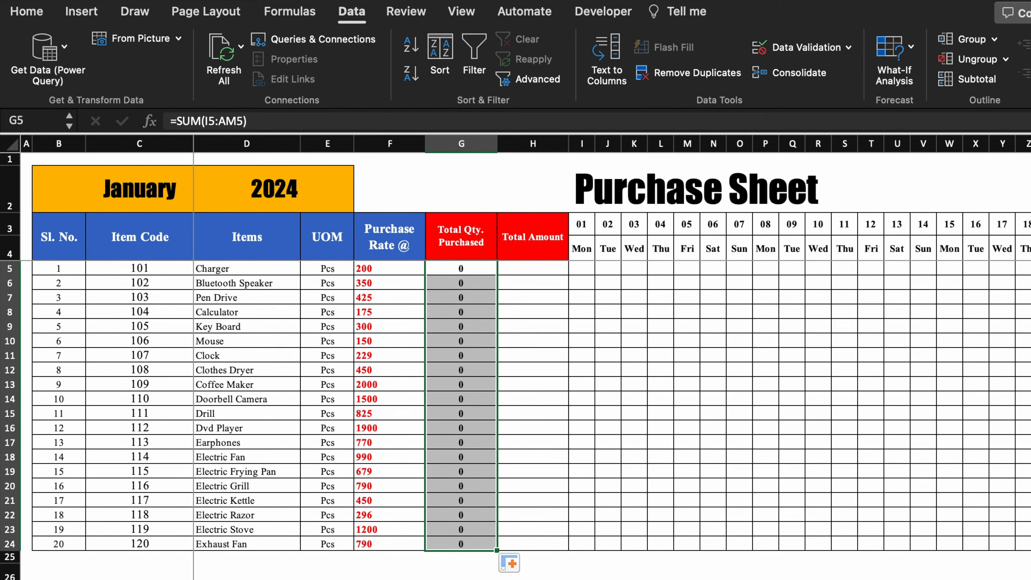
- Enter =G5*F5 in Total Amount cell H5 and fill the formula down to H24
{"action": "left_click", "coordinate": [540, 271]}
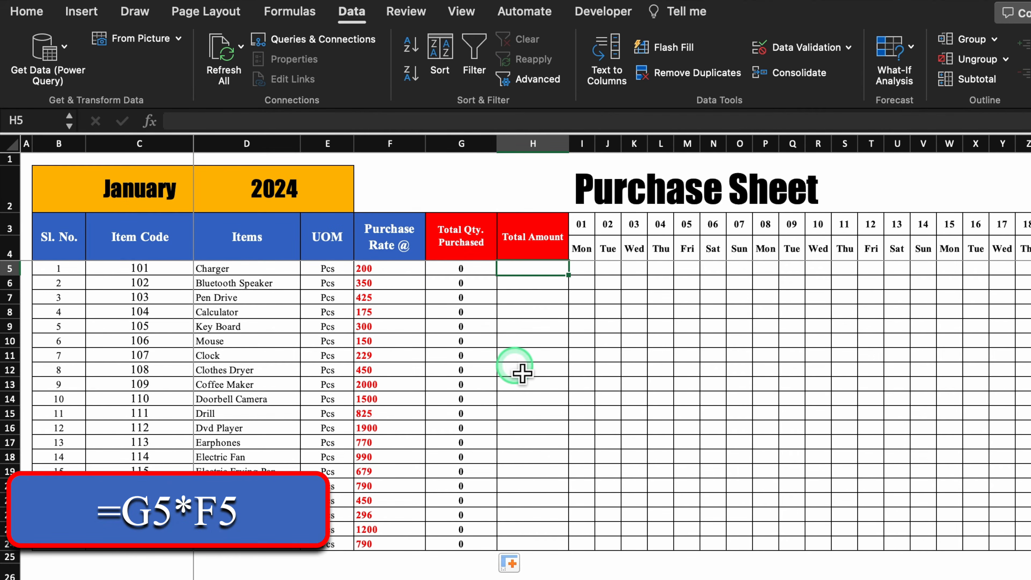
{"action": "type", "text": "="}
{"action": "left_click", "coordinate": [482, 276]}
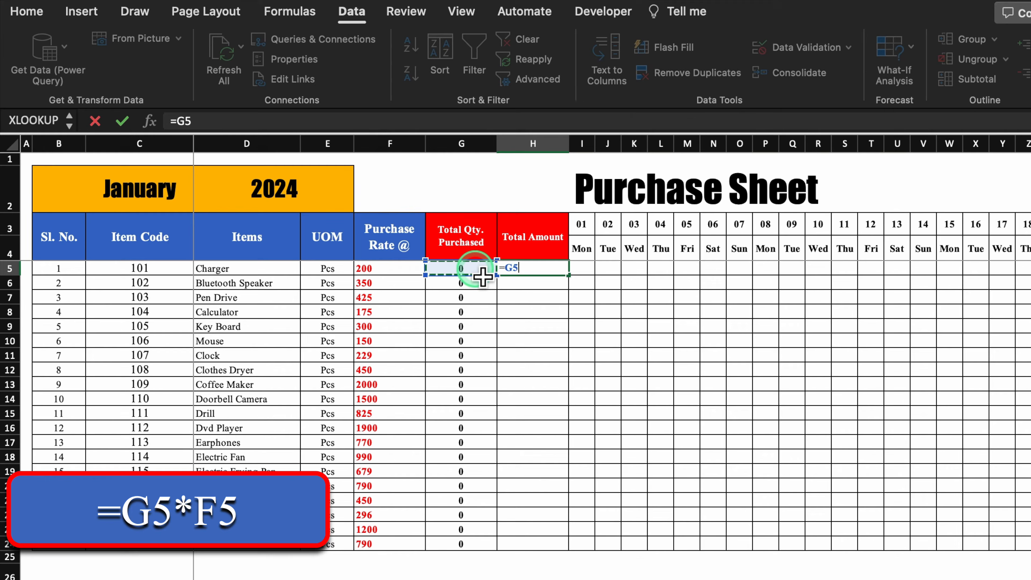
{"action": "type", "text": "*"}
{"action": "left_click", "coordinate": [402, 272]}
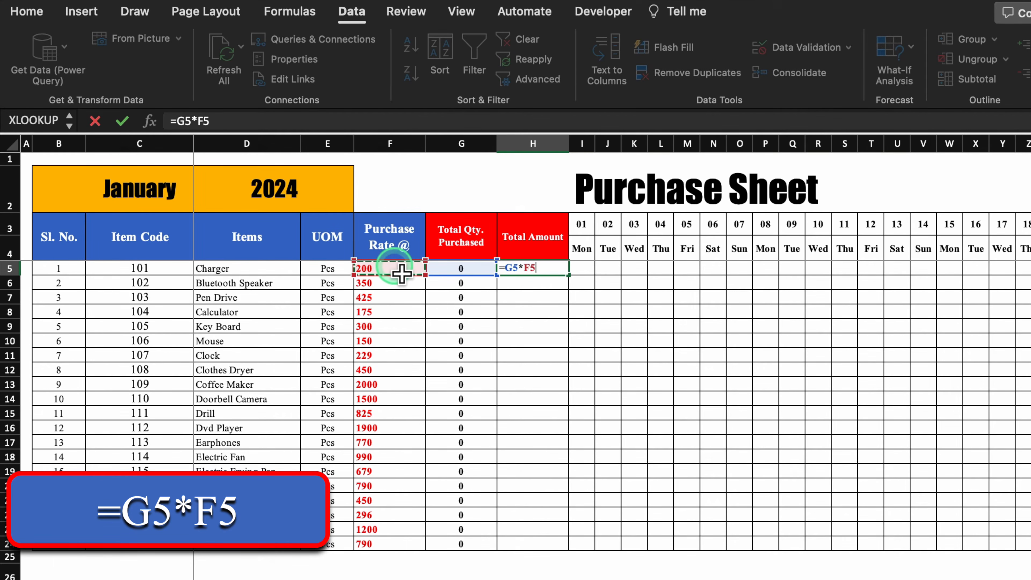
{"action": "key", "text": "Return"}
{"action": "left_click", "coordinate": [560, 271]}
{"action": "left_click_drag", "start_coordinate": [568, 275], "coordinate": [577, 555]}
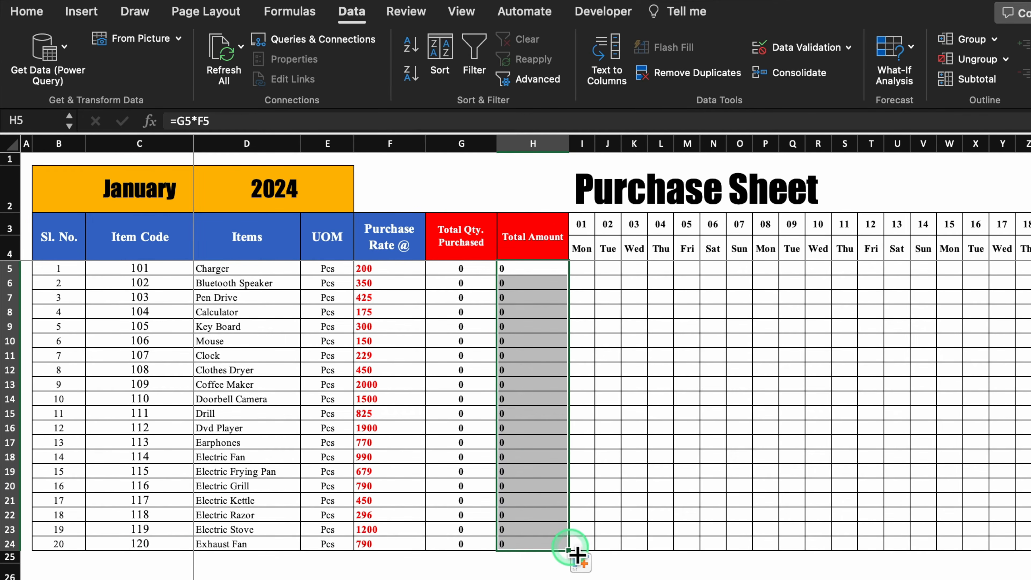
{"action": "left_click", "coordinate": [449, 578]}
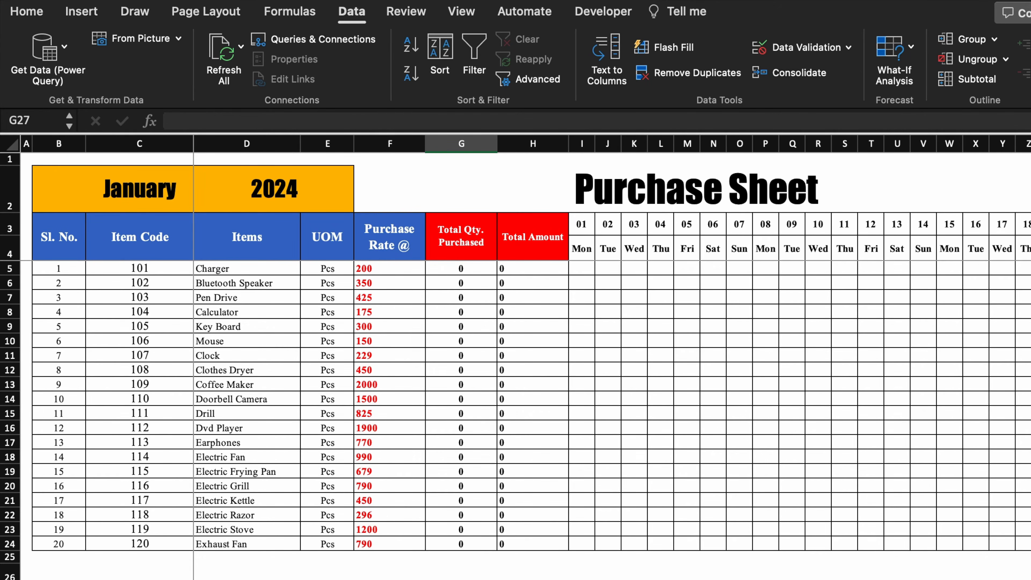
- Create a copy of the Stock Purchase Sheet at the end of the workbook
{"action": "left_click", "coordinate": [234, 579]}
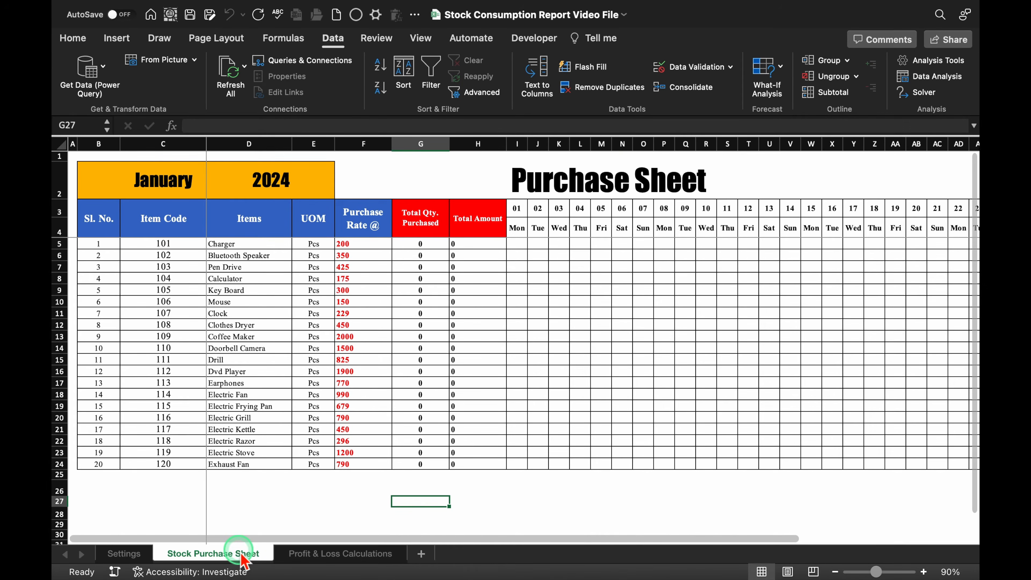
{"action": "right_click", "coordinate": [241, 556]}
{"action": "left_click", "coordinate": [271, 436]}
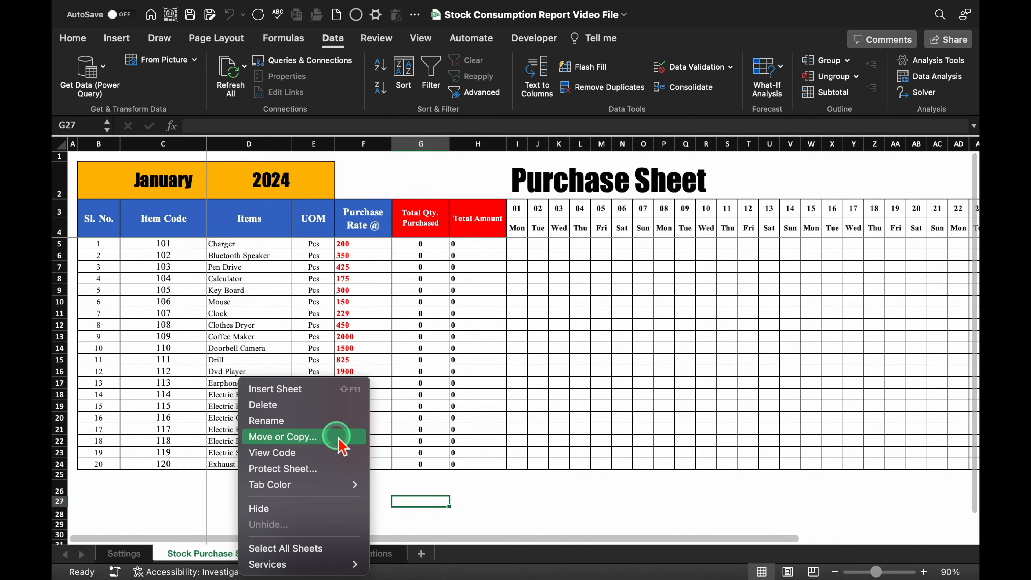
{"action": "left_click_drag", "start_coordinate": [418, 305], "coordinate": [419, 190]}
{"action": "left_click", "coordinate": [320, 322]}
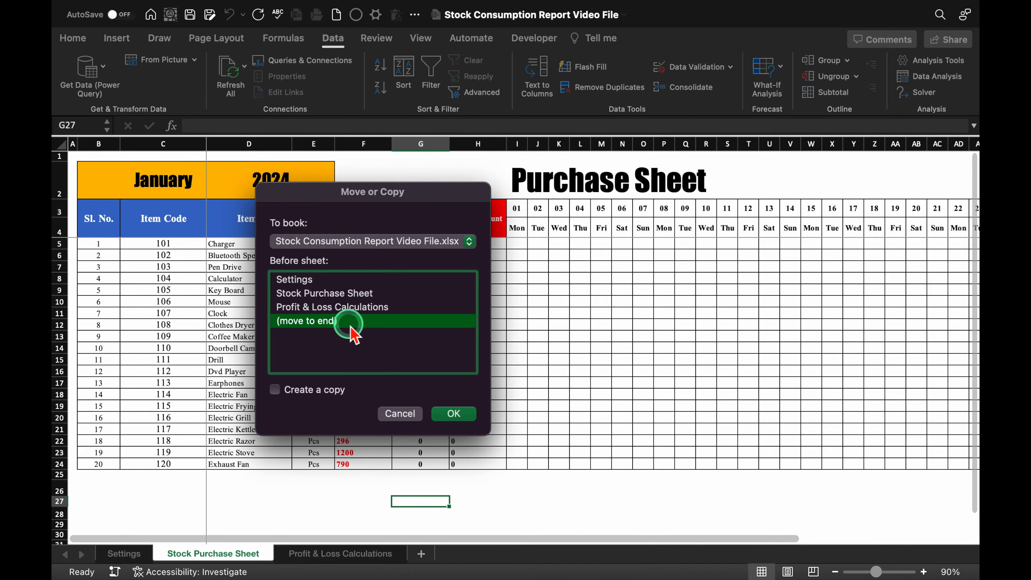
{"action": "left_click", "coordinate": [274, 390]}
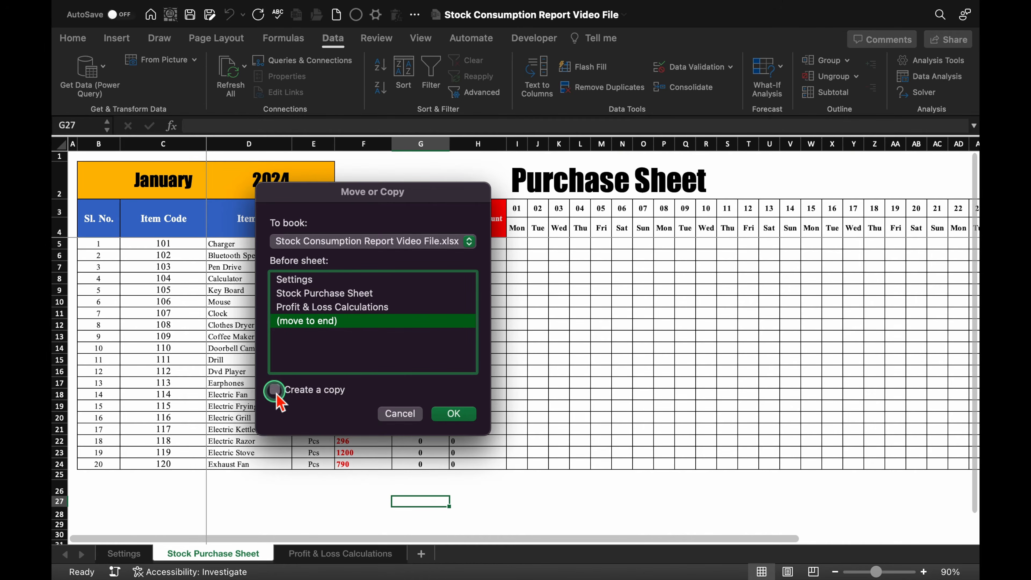
{"action": "left_click", "coordinate": [454, 414]}
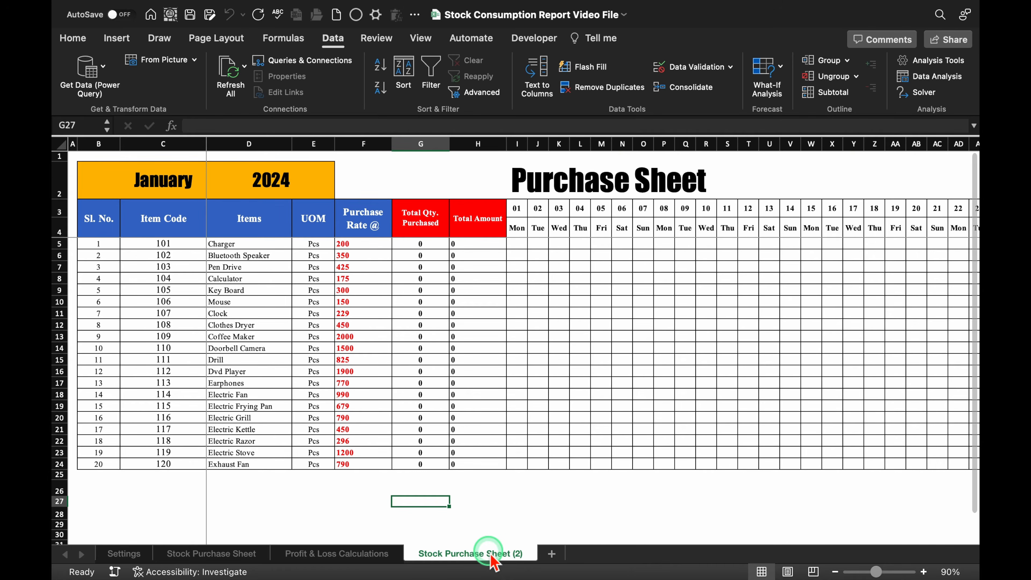
- Rename the copied sheet Stock Sales Sheet and move it ahead of Profit & Loss Calculations
{"action": "double_click", "coordinate": [492, 553]}
{"action": "left_click", "coordinate": [526, 555]}
{"action": "key", "text": "BackSpace"}
{"action": "key", "text": "BackSpace"}
{"action": "key", "text": "BackSpace"}
{"action": "key", "text": "BackSpace"}
{"action": "left_click_drag", "start_coordinate": [483, 556], "coordinate": [442, 555]}
{"action": "type", "text": "Sales"}
{"action": "left_click", "coordinate": [517, 501]}
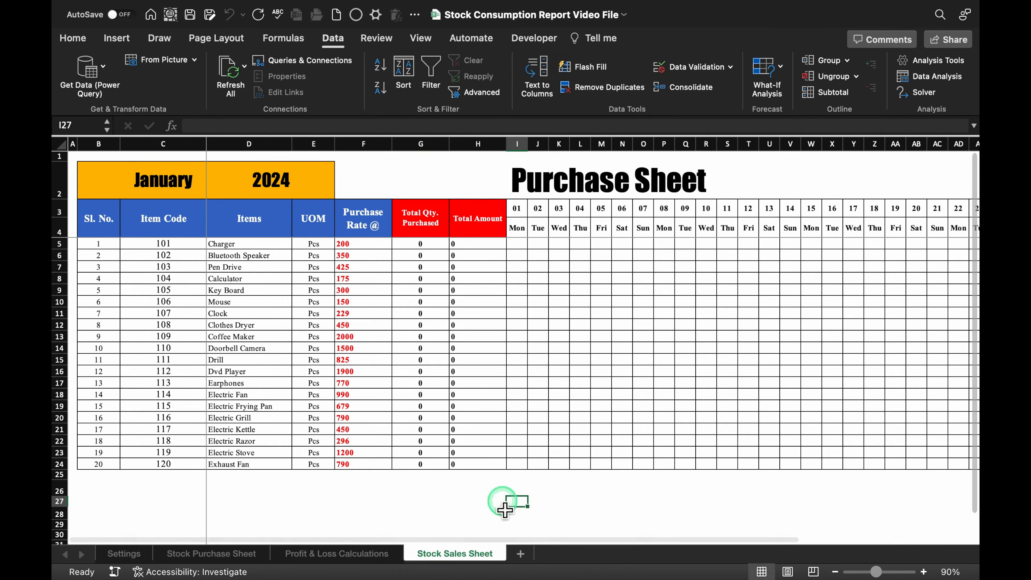
{"action": "left_click_drag", "start_coordinate": [482, 553], "coordinate": [289, 555]}
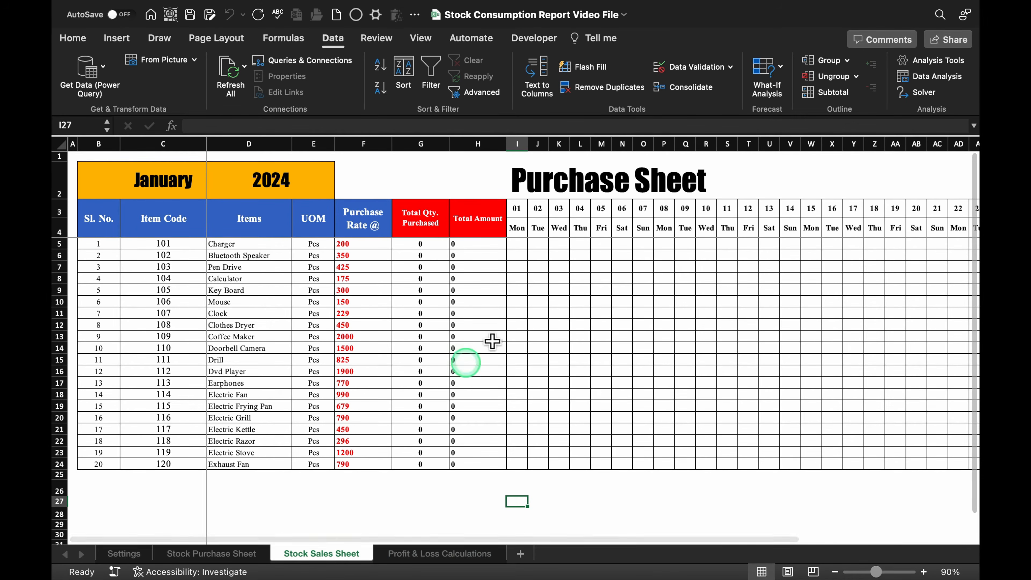
- Change the title in I2 of the Stock Sales Sheet to Sales Sheet
{"action": "left_click", "coordinate": [521, 180]}
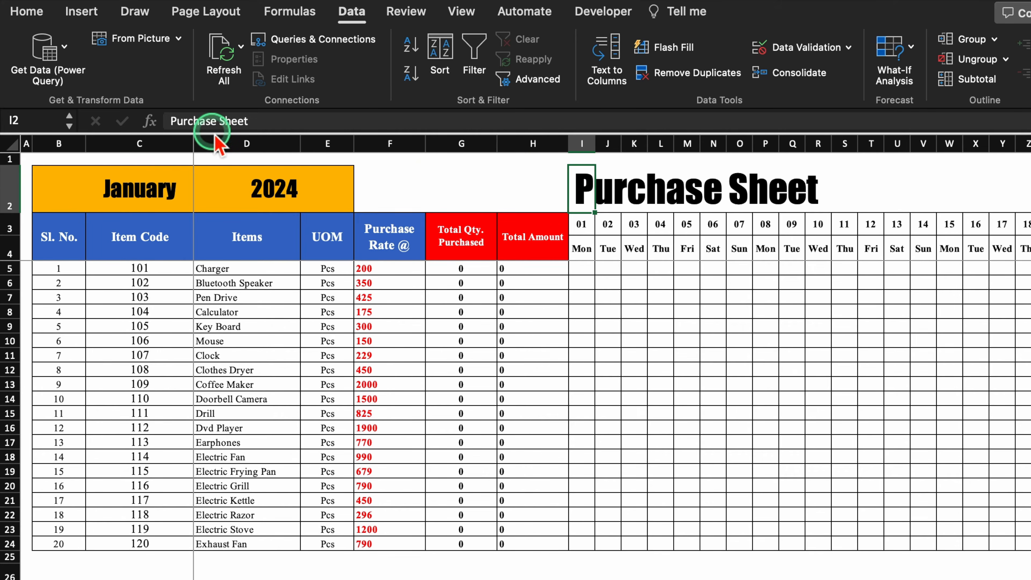
{"action": "left_click_drag", "start_coordinate": [213, 123], "coordinate": [167, 129]}
{"action": "type", "text": "Sales"}
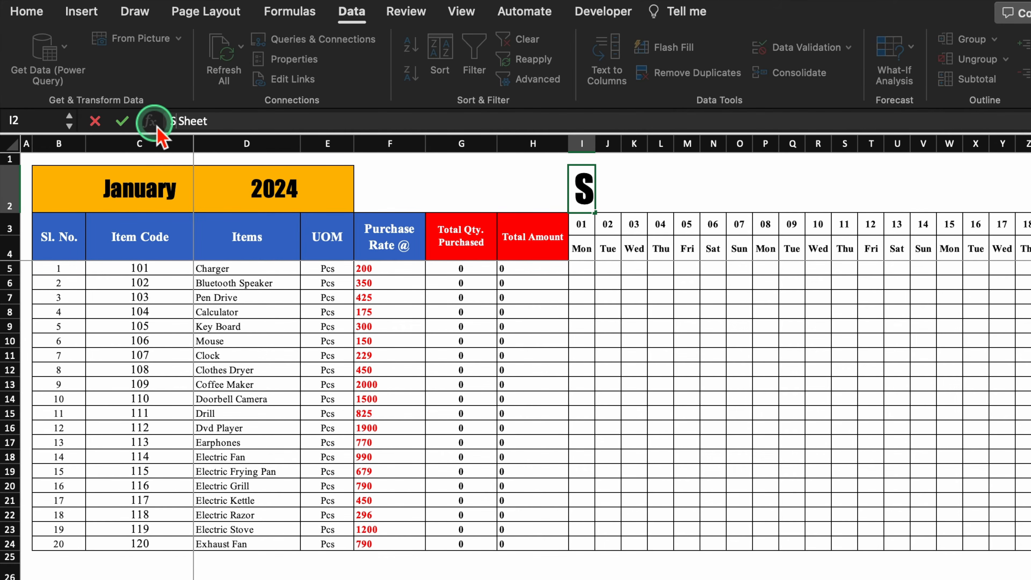
{"action": "key", "text": "Return"}
- Change the column F heading to Selling Rate @ and the column G heading to Total Qty. Sold
{"action": "left_click", "coordinate": [396, 241]}
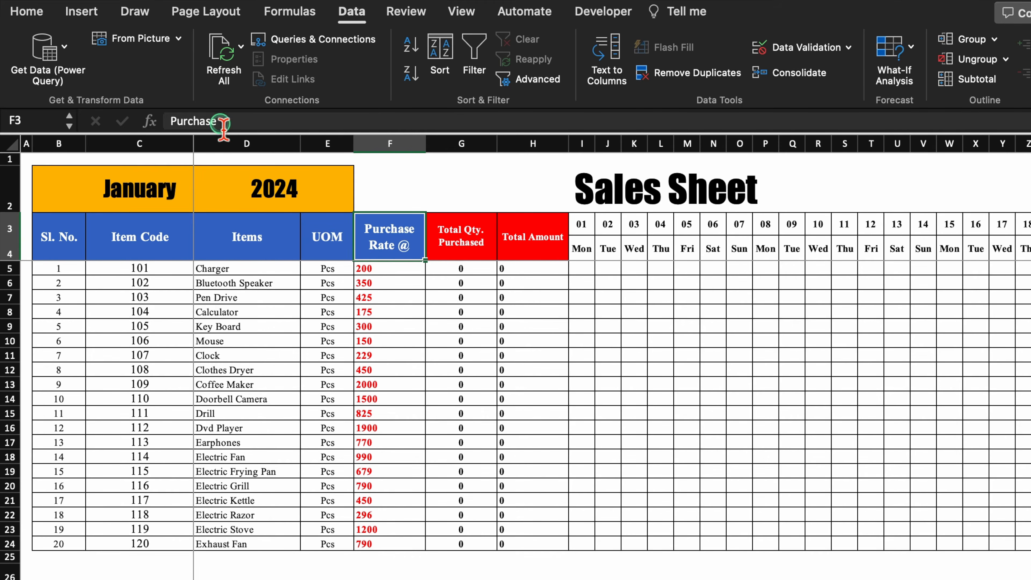
{"action": "left_click_drag", "start_coordinate": [219, 121], "coordinate": [168, 121]}
{"action": "type", "text": "Selling"}
{"action": "key", "text": "Return"}
{"action": "left_click", "coordinate": [467, 239]}
{"action": "left_click_drag", "start_coordinate": [426, 133], "coordinate": [426, 167]}
{"action": "left_click_drag", "start_coordinate": [229, 139], "coordinate": [171, 141]}
{"action": "type", "text": "Sold"}
{"action": "key", "text": "Return"}
{"action": "left_click", "coordinate": [632, 406]}
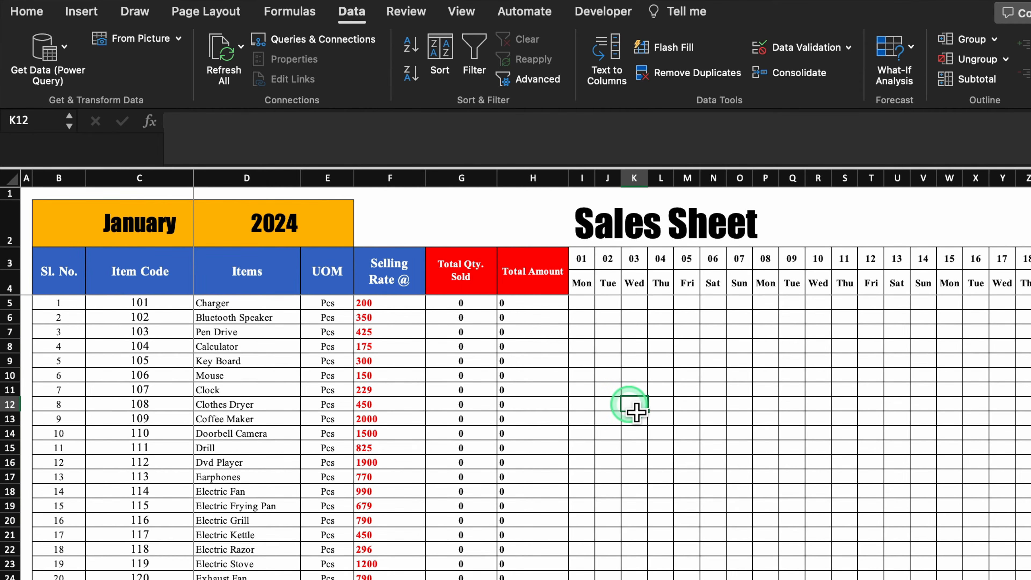
- Clear the copied purchase rate formulas from F5:F24 in the Selling Rate column
{"action": "left_click", "coordinate": [389, 389]}
{"action": "left_click_drag", "start_coordinate": [397, 305], "coordinate": [403, 576]}
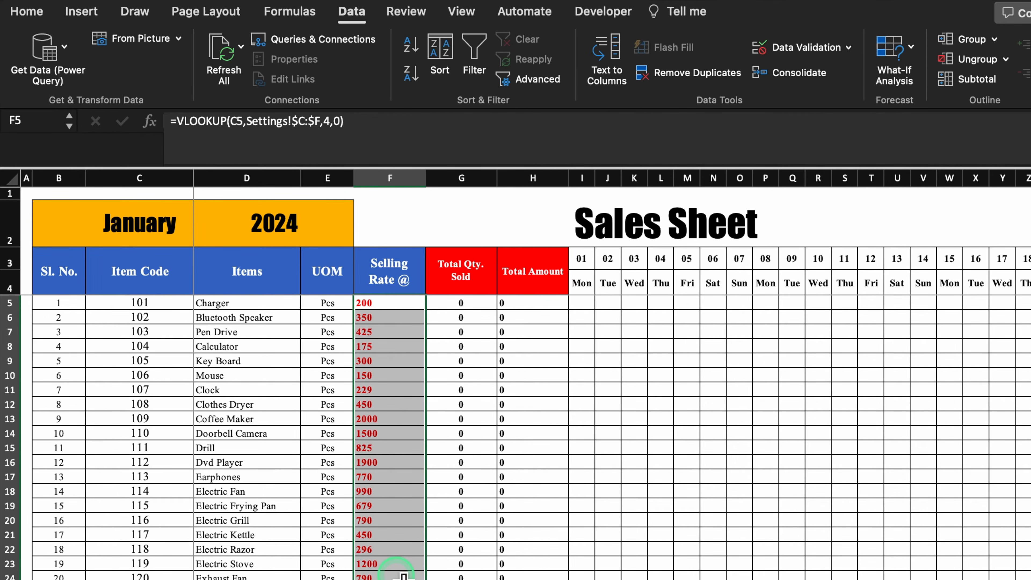
{"action": "key", "text": "Delete"}
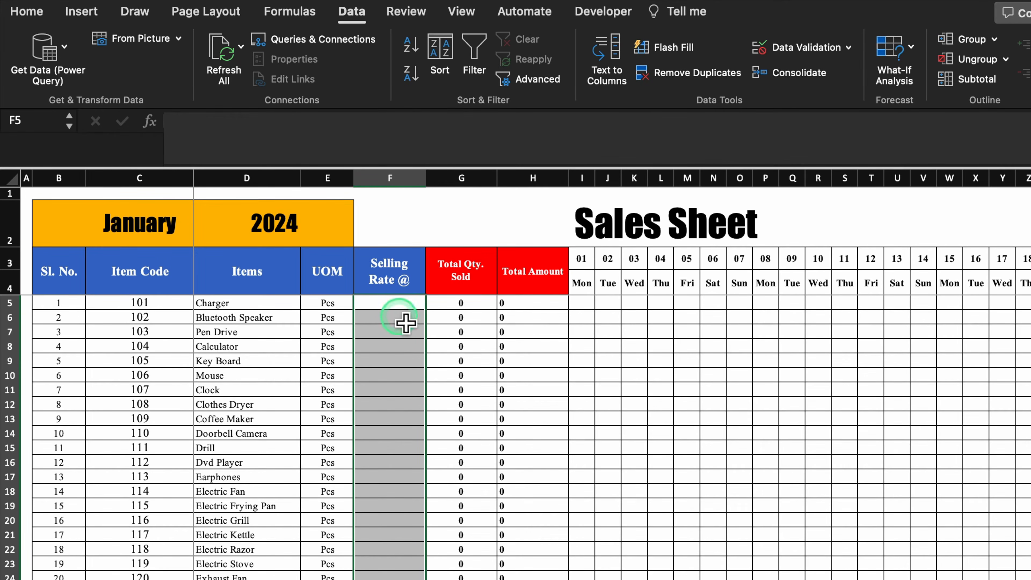
- Start a VLOOKUP formula in Selling Rate cell F5 with C5 as the lookup value and Settings!$C:$G as the table array
{"action": "left_click", "coordinate": [399, 305]}
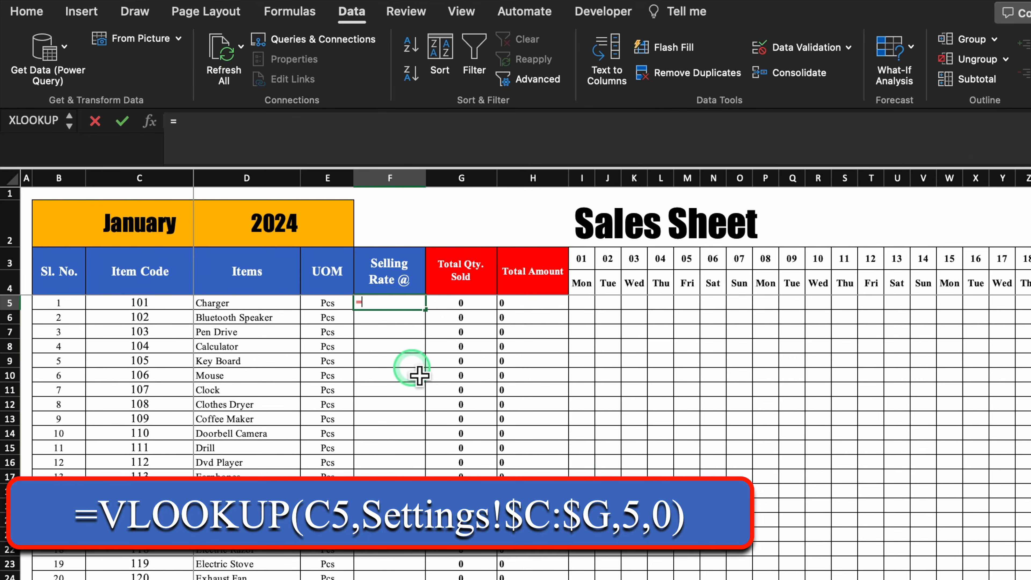
{"action": "type", "text": "=vlo"}
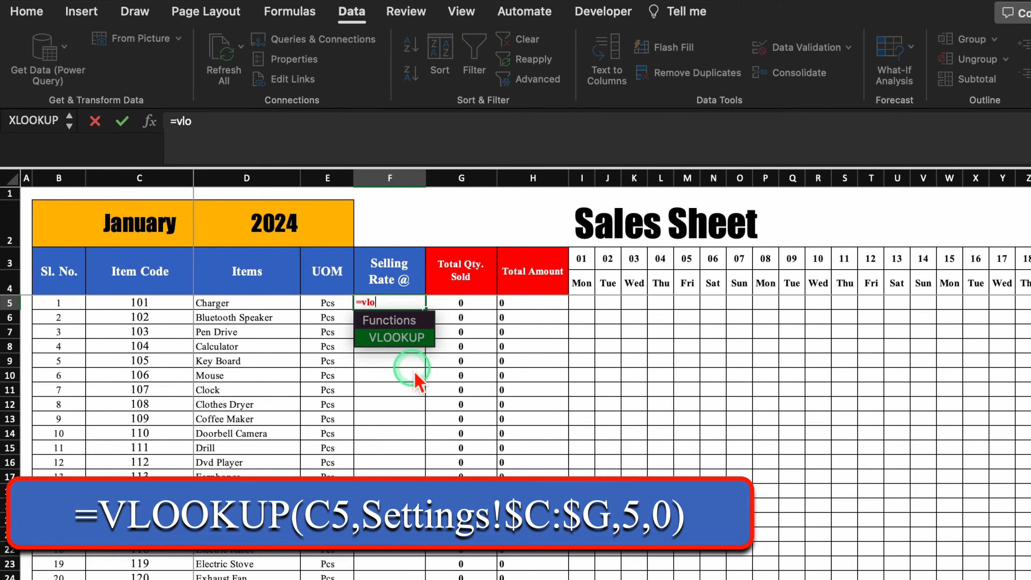
{"action": "double_click", "coordinate": [414, 341]}
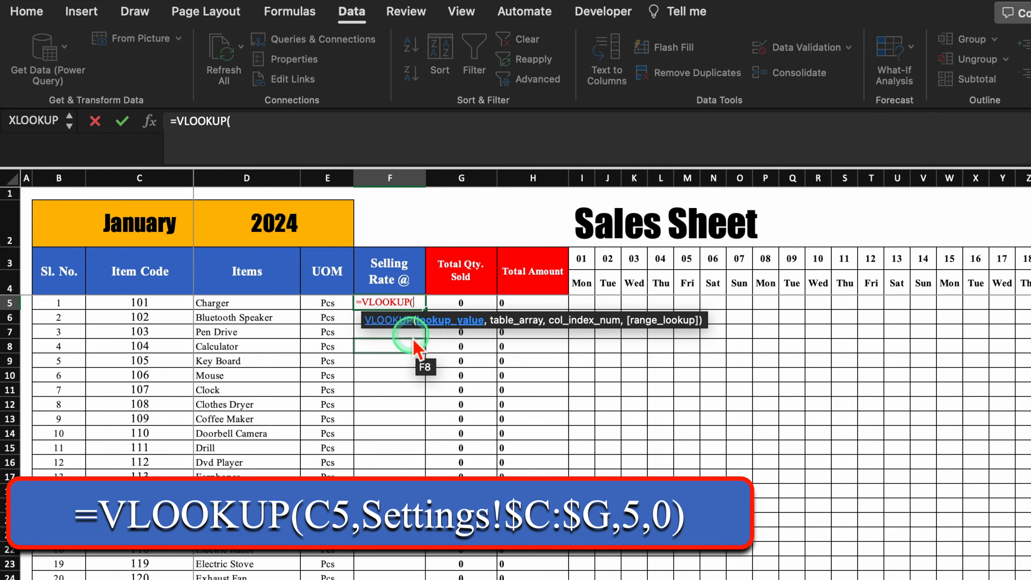
{"action": "left_click", "coordinate": [138, 306]}
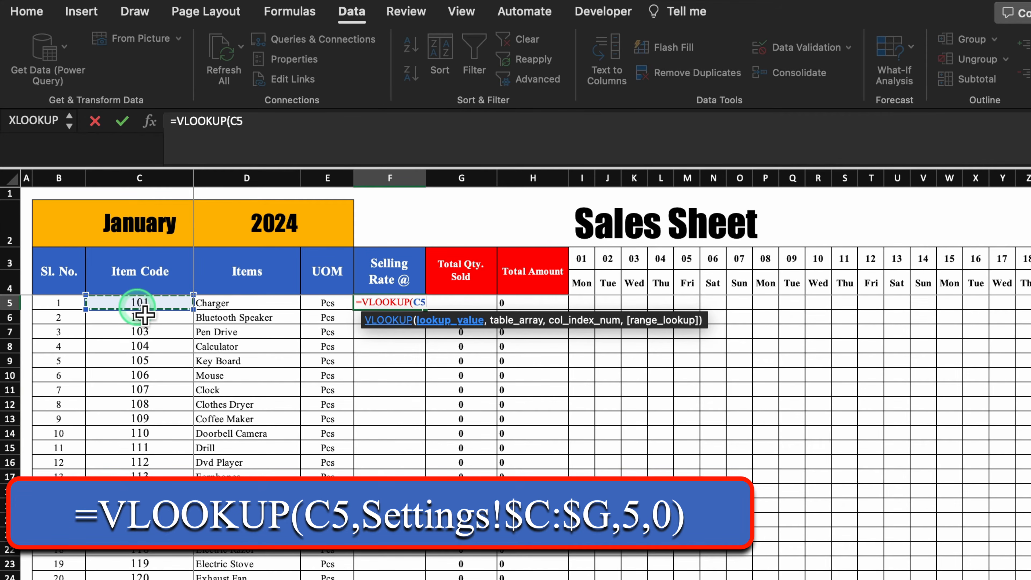
{"action": "type", "text": ","}
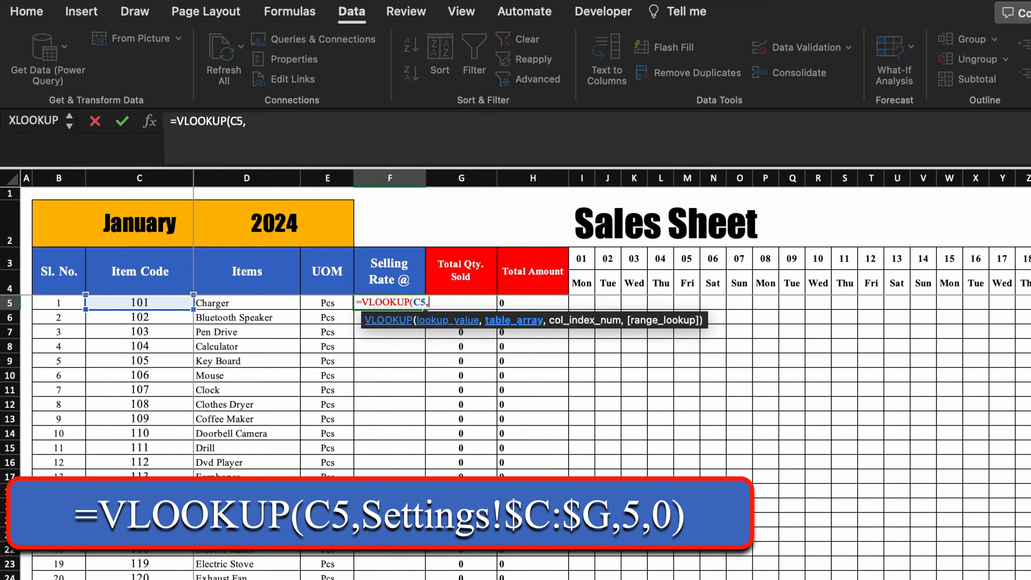
{"action": "left_click", "coordinate": [117, 579]}
{"action": "left_click_drag", "start_coordinate": [140, 185], "coordinate": [493, 203]}
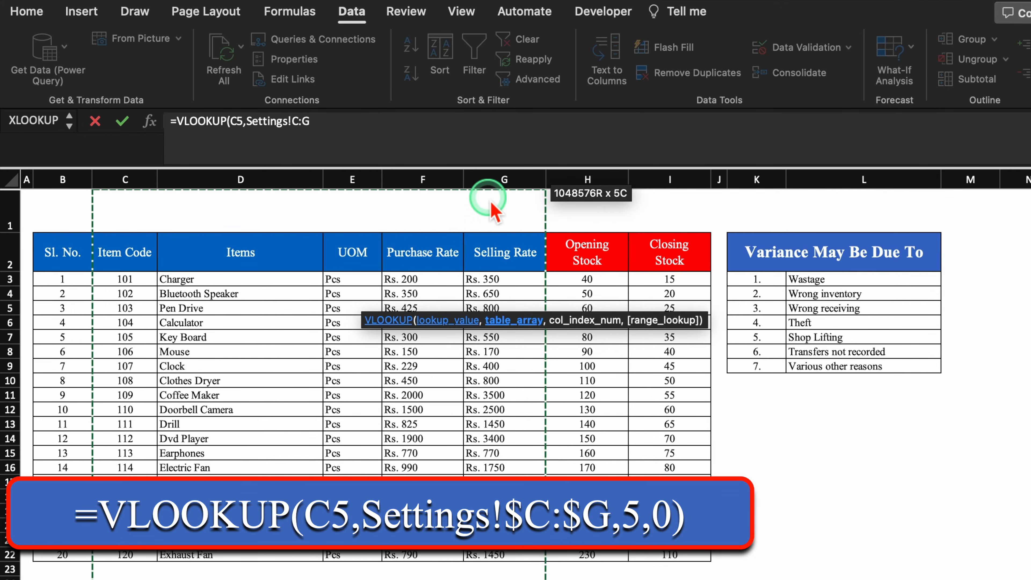
{"action": "key", "text": "F4"}
{"action": "type", "text": ","}
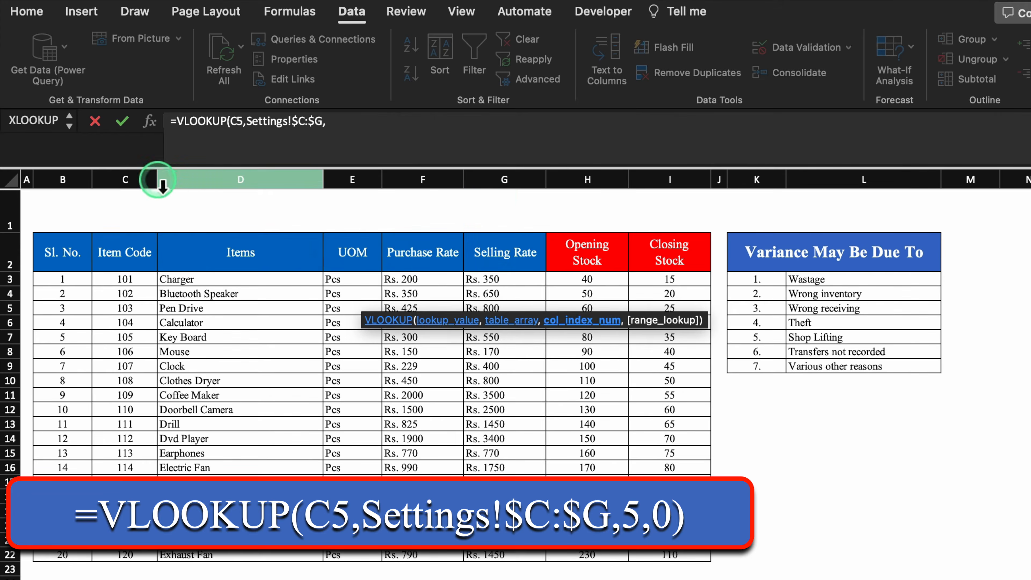
- Complete the VLOOKUP in F5 with column index 5 and range lookup 0, and fill it down to F24
{"action": "left_click", "coordinate": [134, 179]}
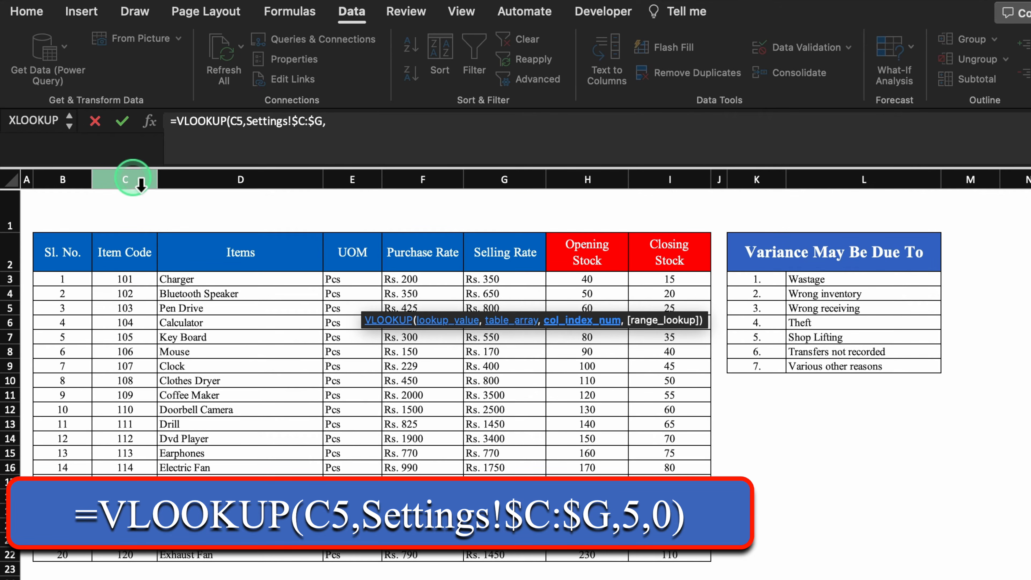
{"action": "left_click", "coordinate": [256, 179]}
{"action": "left_click", "coordinate": [358, 179]}
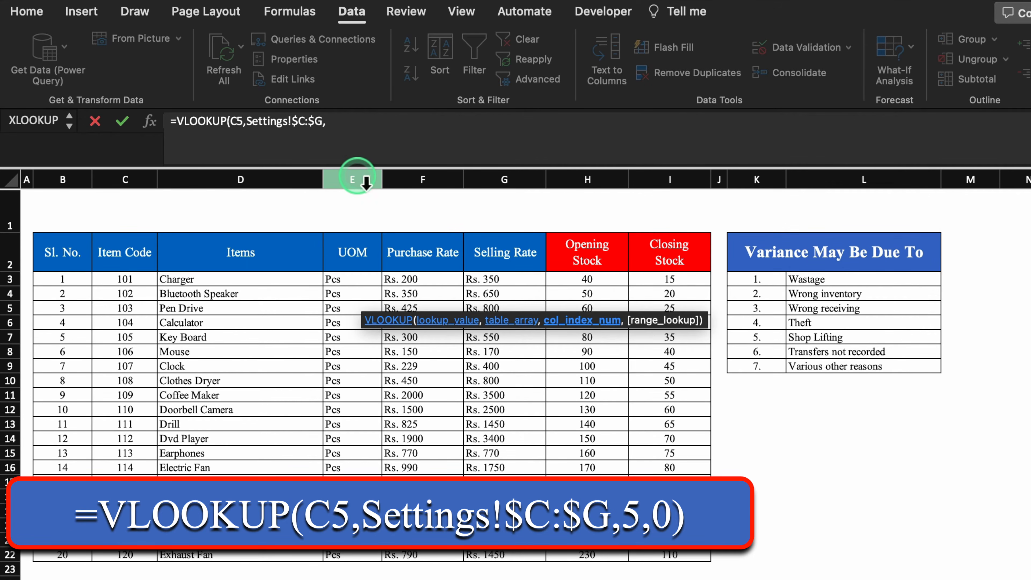
{"action": "left_click", "coordinate": [422, 179]}
{"action": "left_click", "coordinate": [503, 182]}
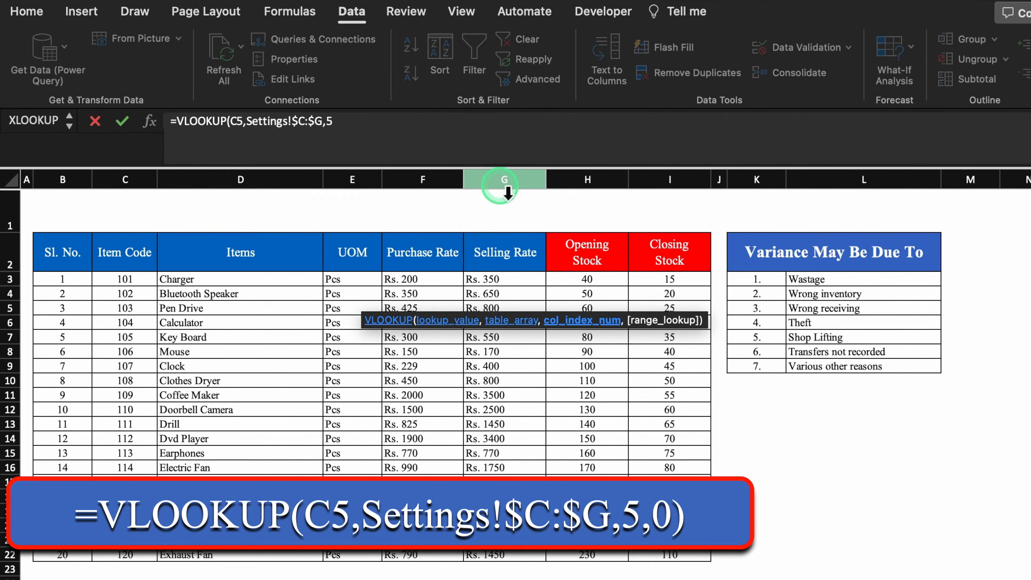
{"action": "type", "text": ","}
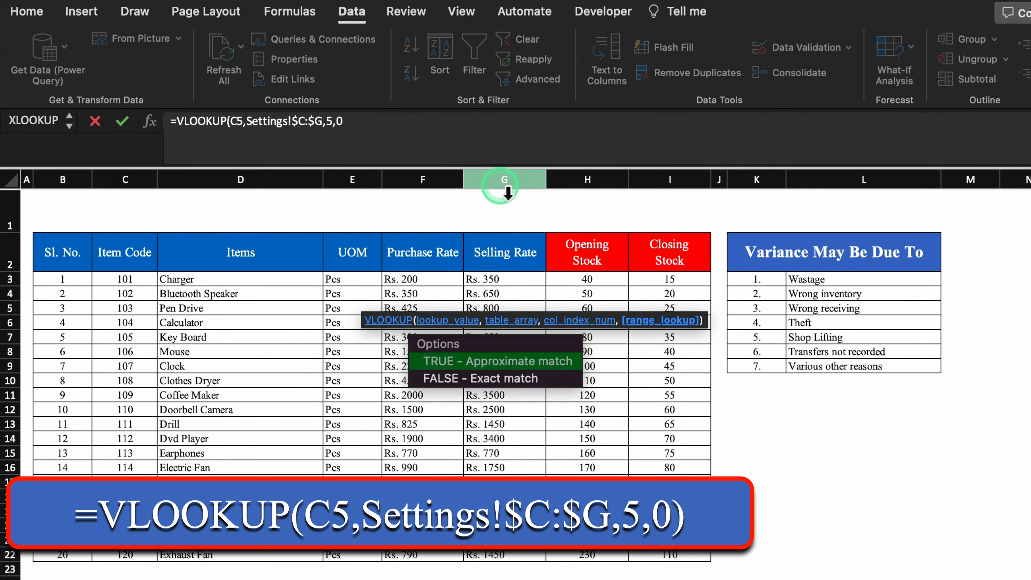
{"action": "type", "text": "0)"}
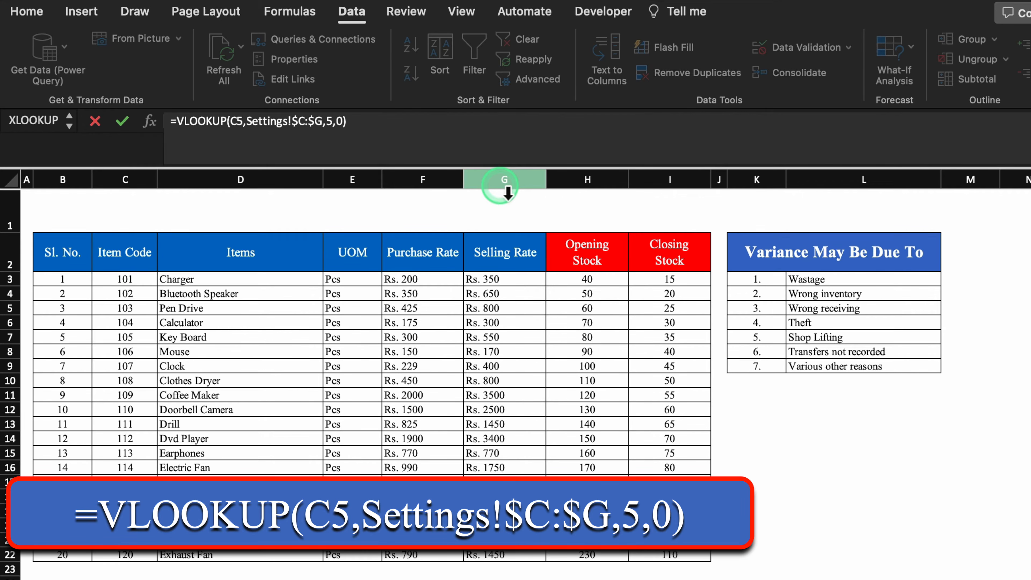
{"action": "key", "text": "Return"}
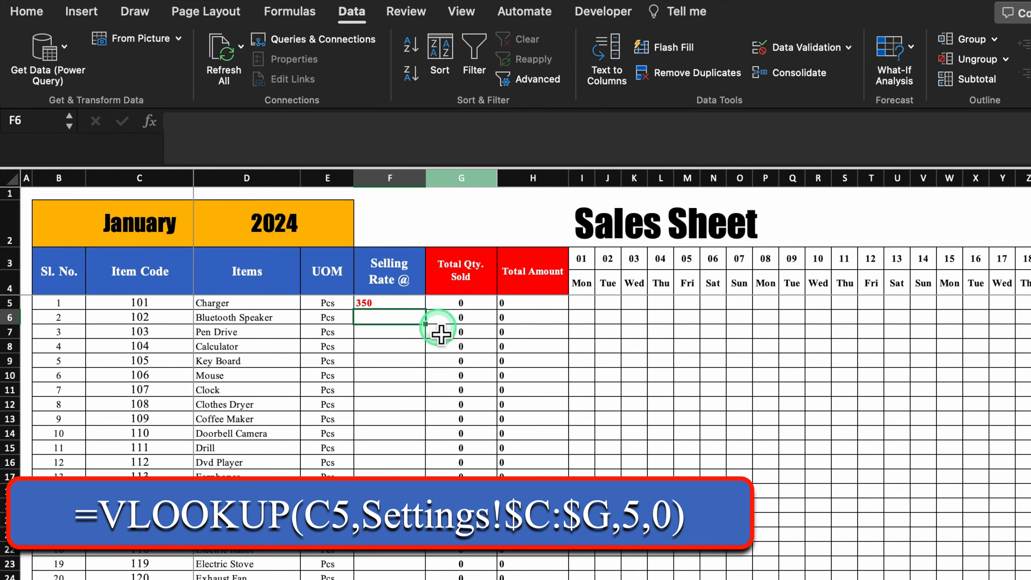
{"action": "left_click", "coordinate": [389, 304]}
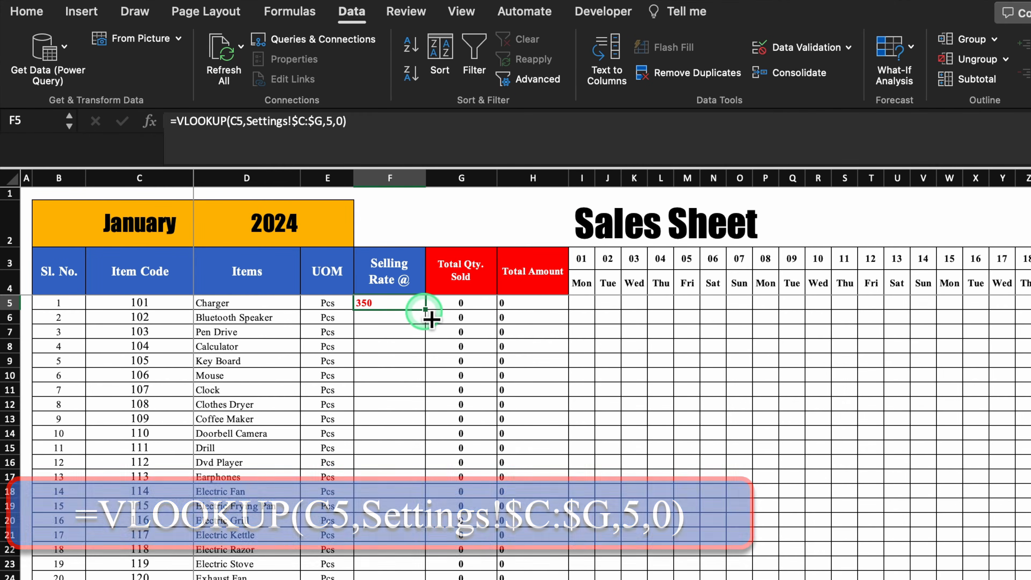
{"action": "double_click", "coordinate": [425, 311]}
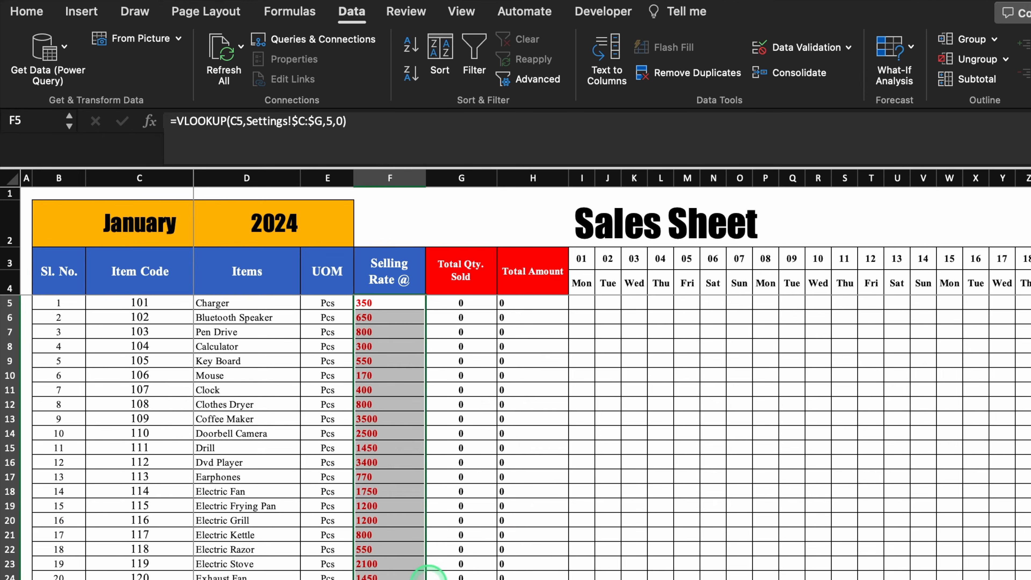
{"action": "left_click", "coordinate": [386, 306]}
- Format the date and weekday headers I3:AM4 on the Purchase Sheet with a blue fill and white font
{"action": "key", "text": "ctrl+Page_Up"}
{"action": "key", "text": "ctrl+Page_Down"}
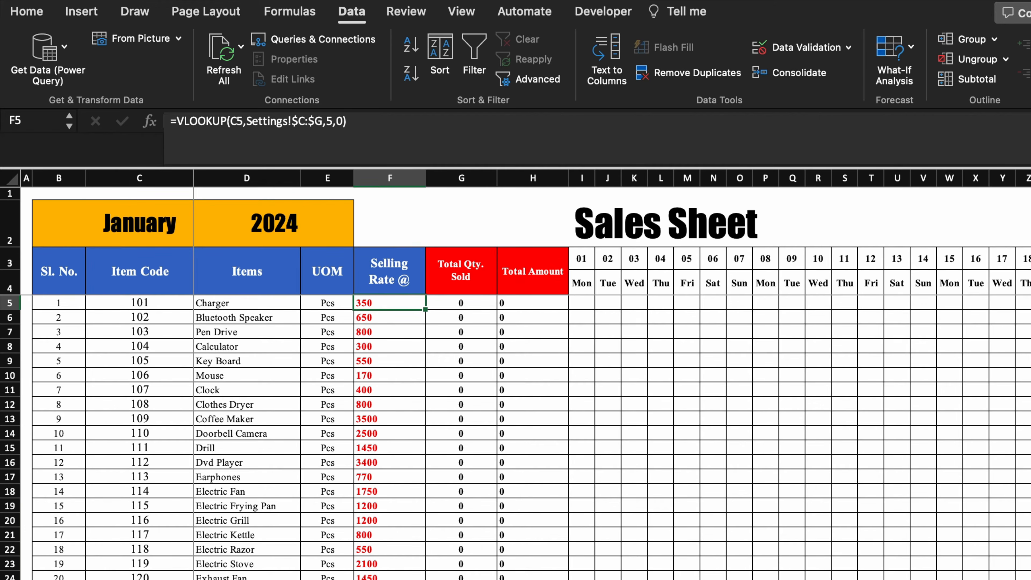
{"action": "left_click_drag", "start_coordinate": [590, 260], "coordinate": [678, 292]}
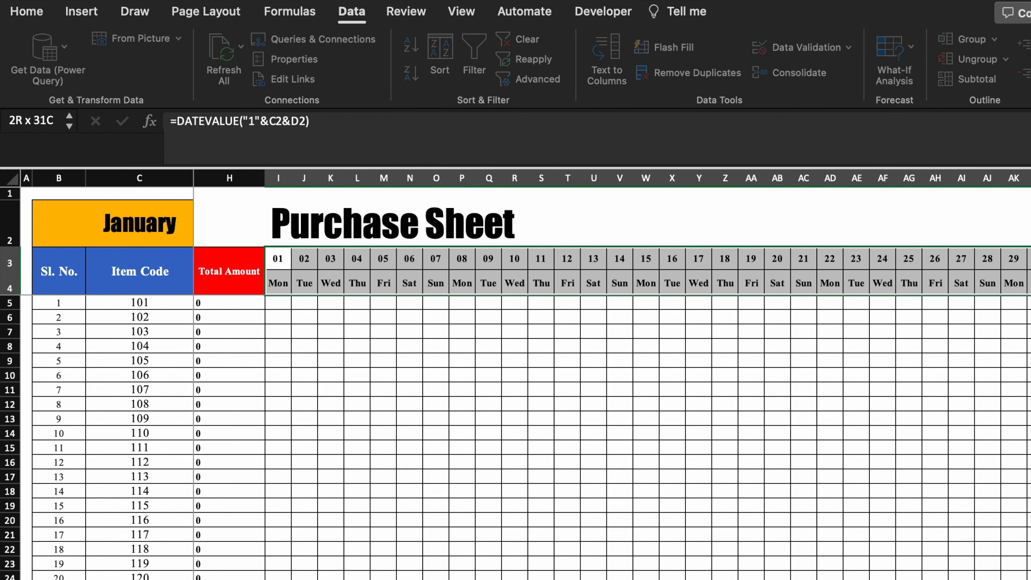
{"action": "left_click", "coordinate": [27, 15]}
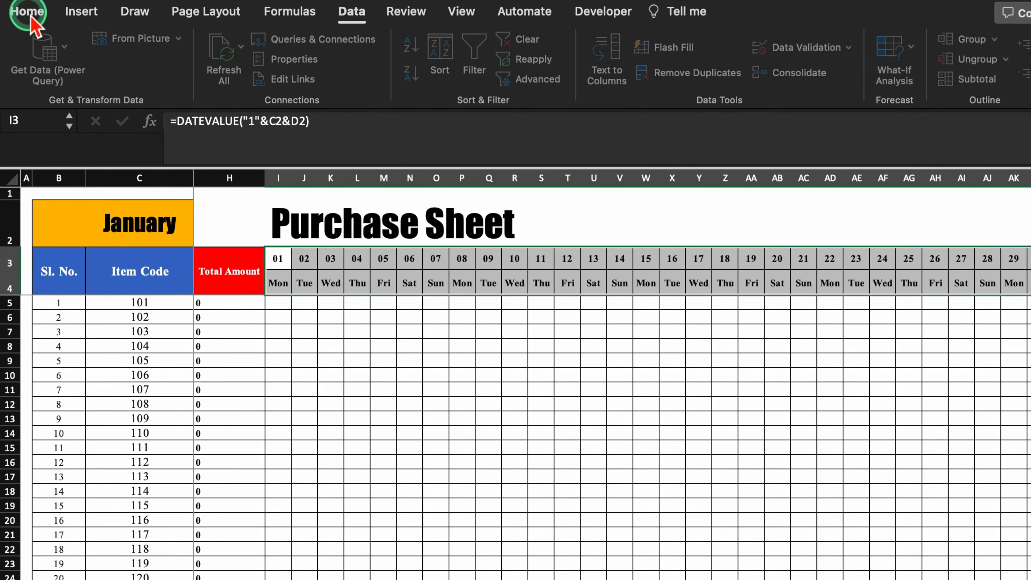
{"action": "left_click", "coordinate": [275, 73]}
{"action": "left_click", "coordinate": [329, 154]}
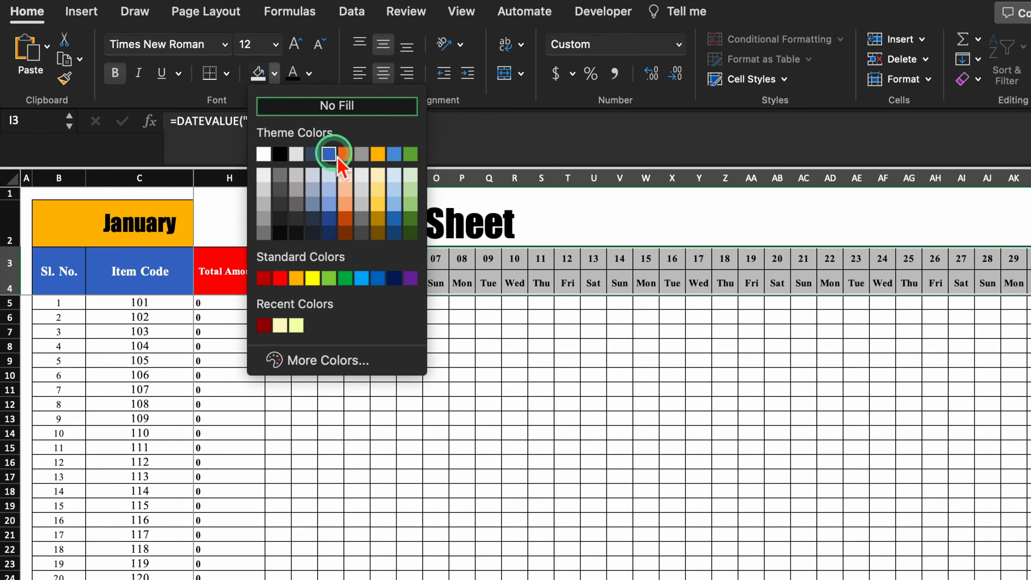
{"action": "left_click", "coordinate": [309, 73]}
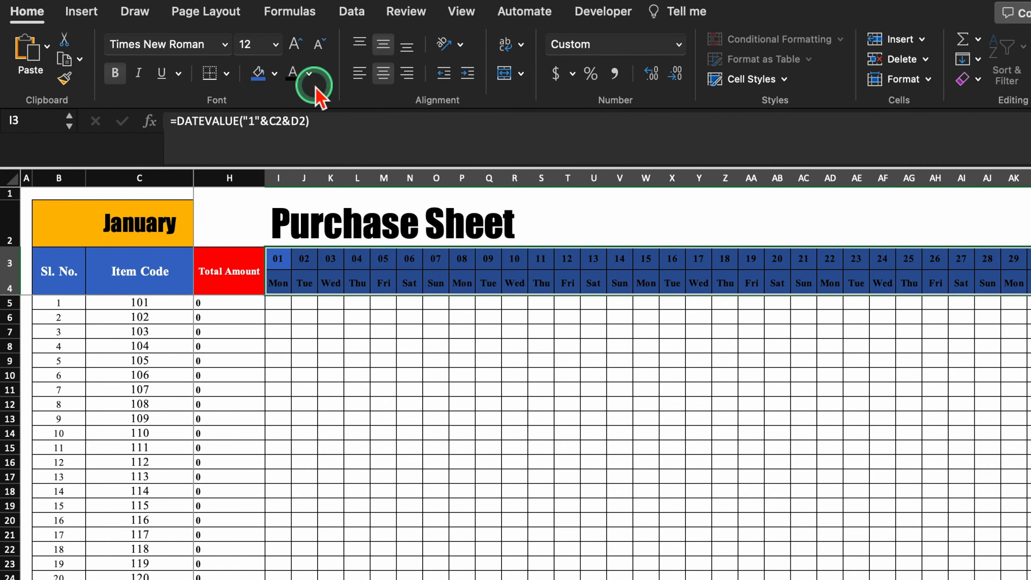
{"action": "left_click", "coordinate": [298, 154]}
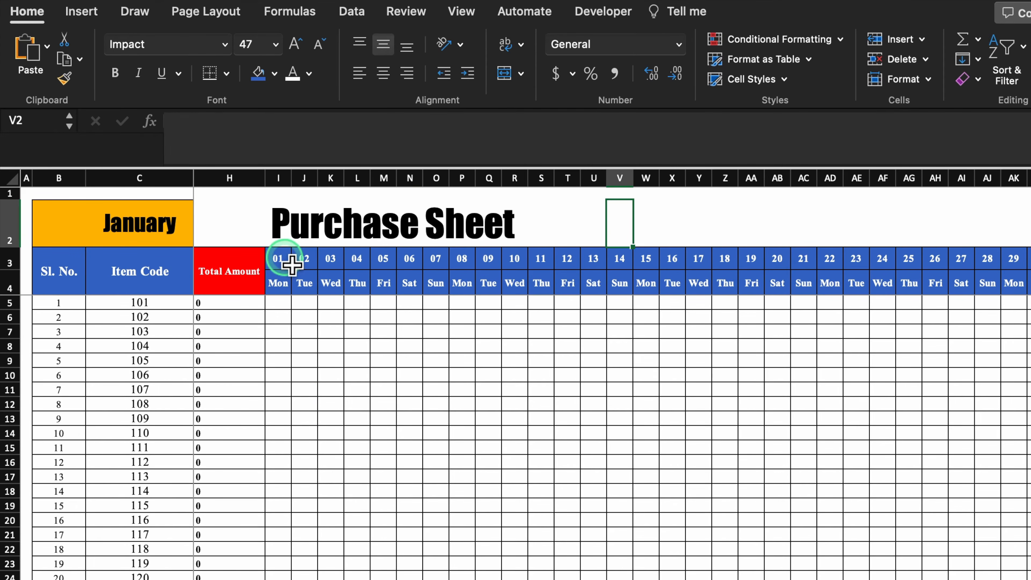
- Start a Classic conditional formatting rule for I3:AM24 that uses a formula to determine which cells to format
{"action": "left_click_drag", "start_coordinate": [292, 265], "coordinate": [1029, 535]}
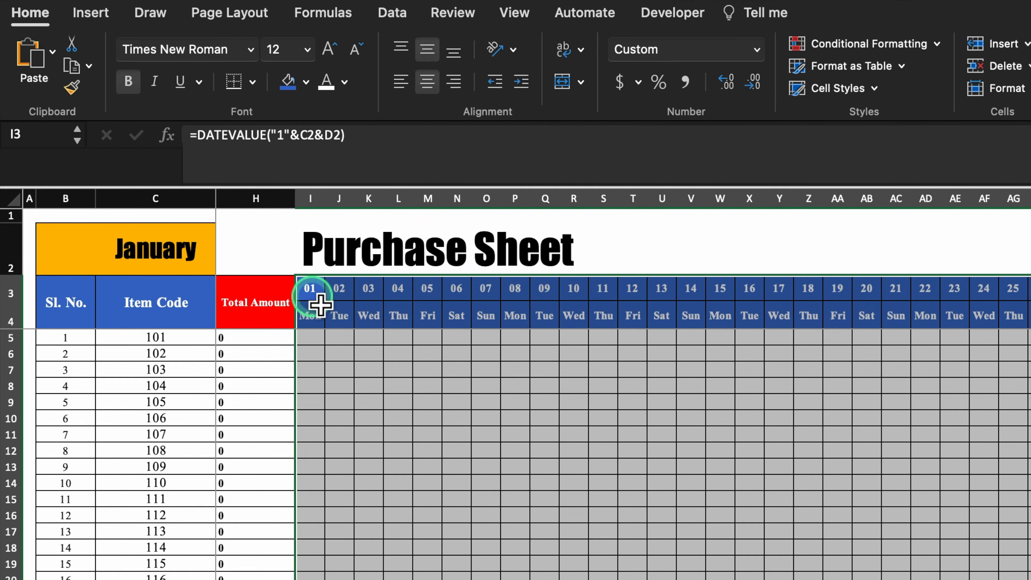
{"action": "left_click", "coordinate": [885, 44]}
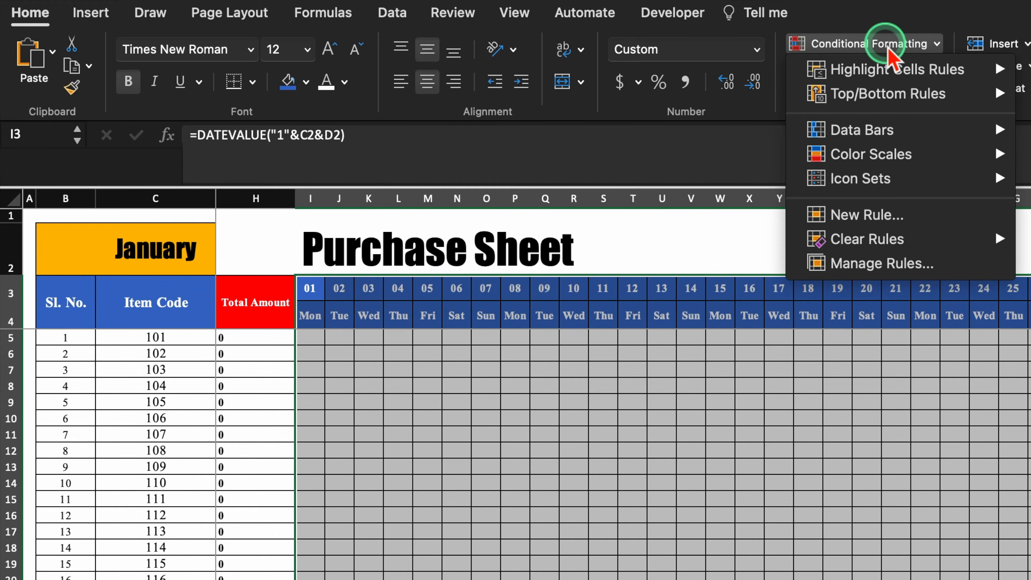
{"action": "left_click", "coordinate": [899, 214]}
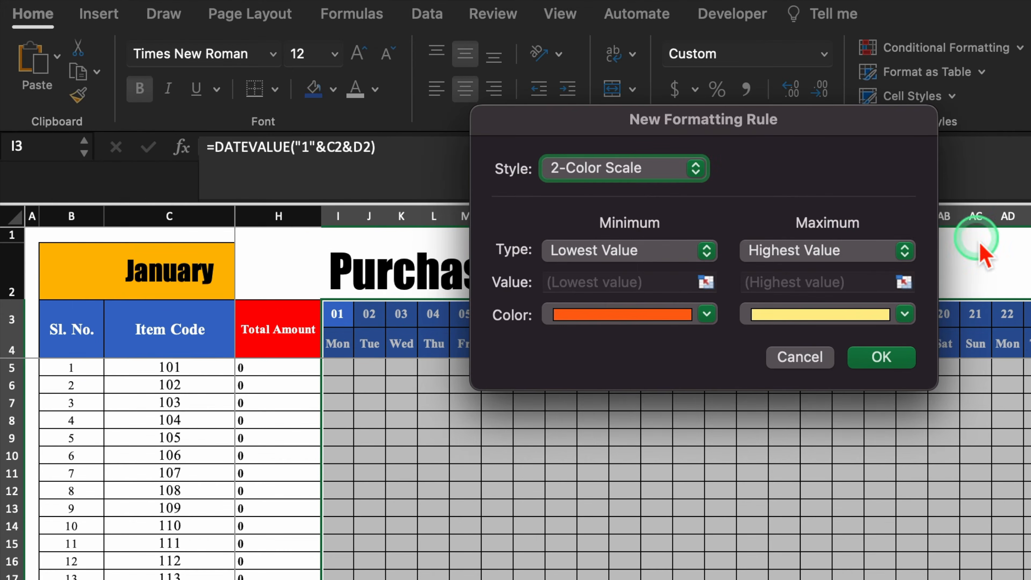
{"action": "left_click", "coordinate": [694, 167]}
{"action": "left_click", "coordinate": [627, 271]}
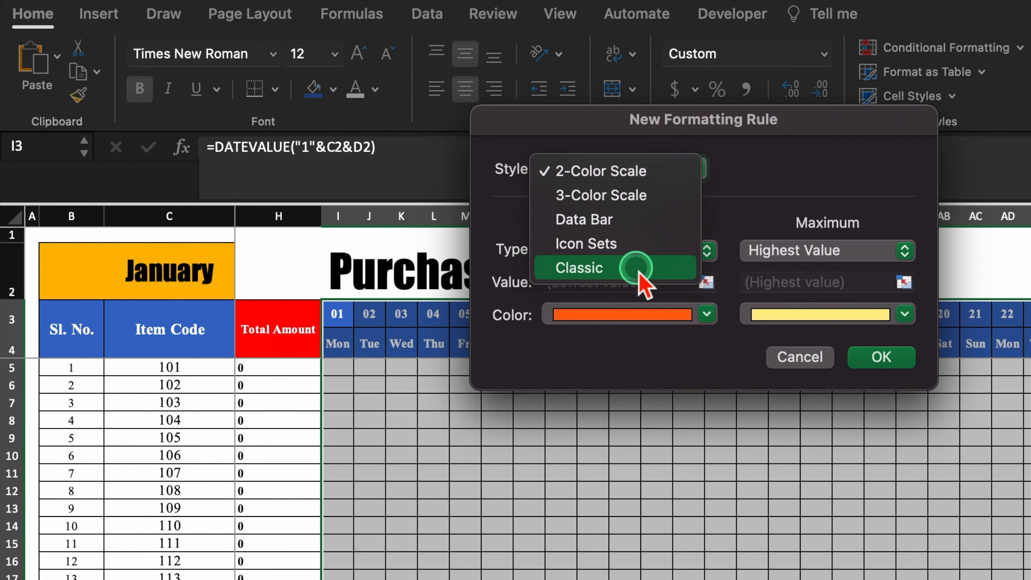
{"action": "left_click", "coordinate": [792, 223]}
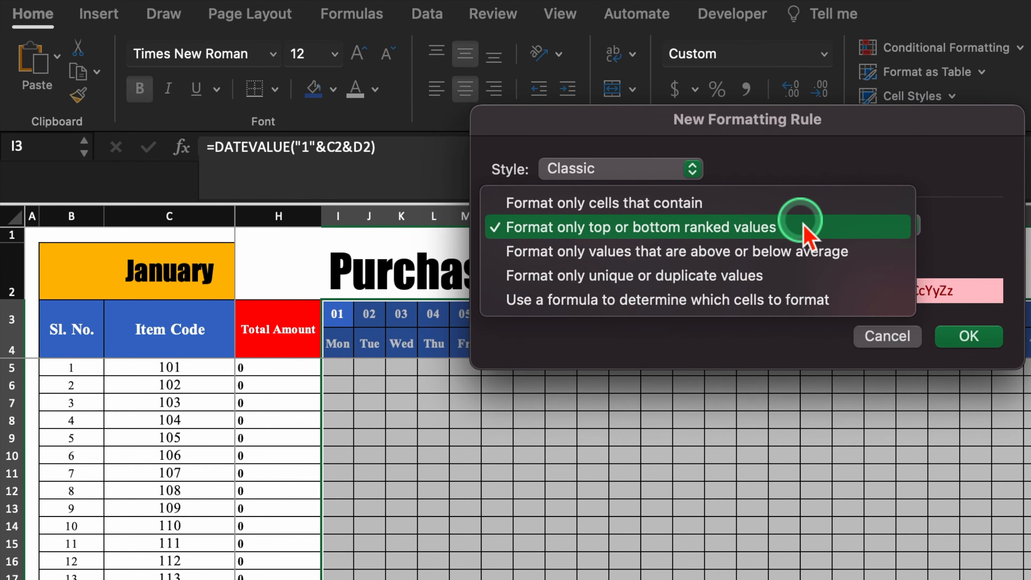
{"action": "left_click", "coordinate": [758, 299]}
{"action": "left_click", "coordinate": [773, 256]}
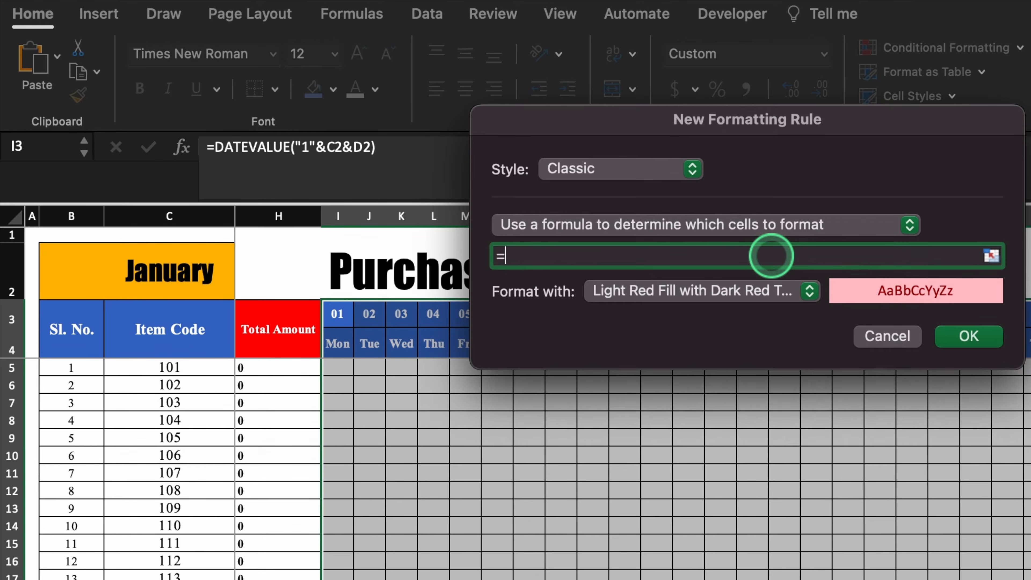
- Enter =I$4="Sat" as the rule formula, with the column relative and the row absolute
{"action": "type", "text": "="}
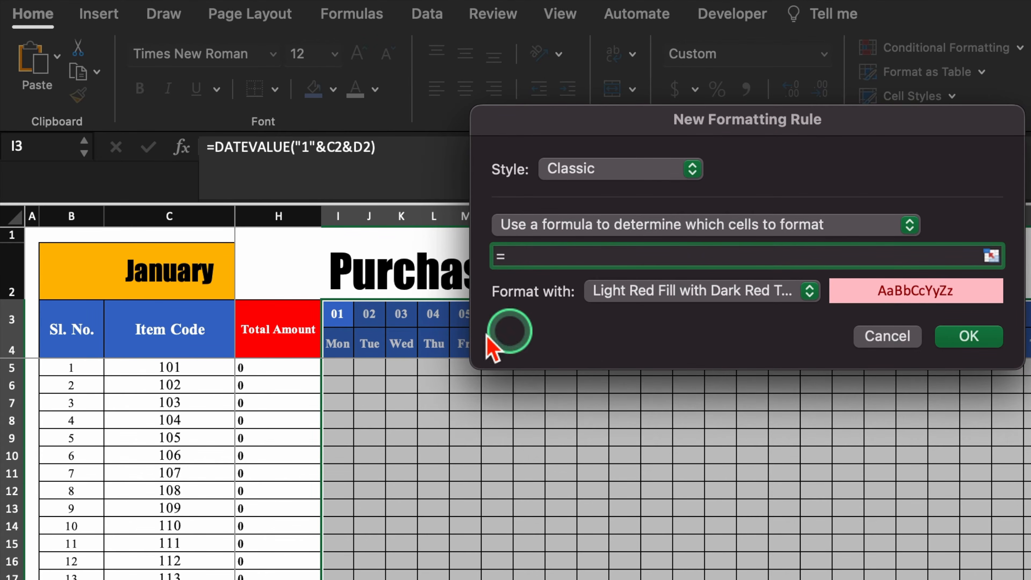
{"action": "left_click", "coordinate": [341, 343]}
{"action": "left_click", "coordinate": [513, 255]}
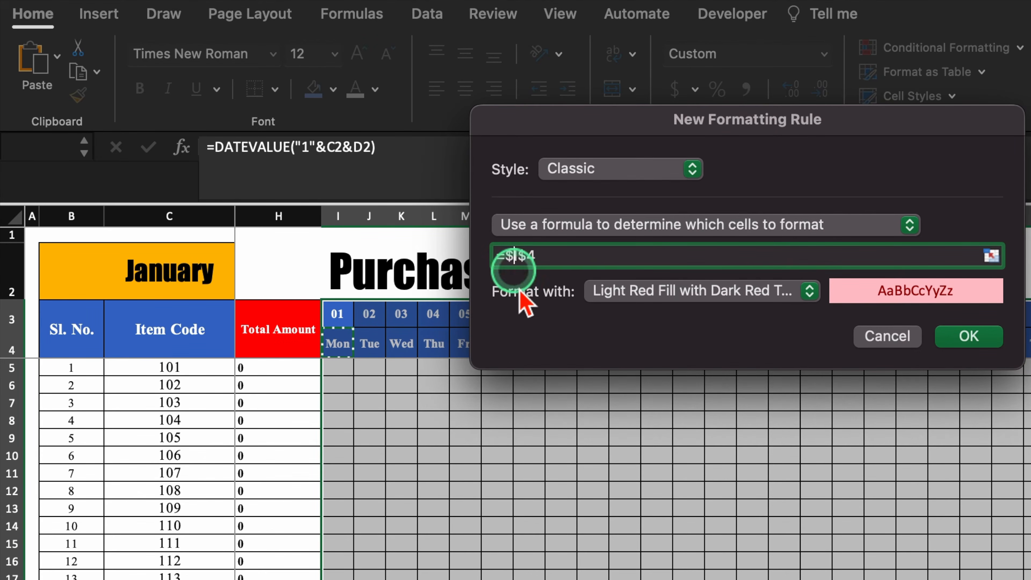
{"action": "key", "text": "BackSpace"}
{"action": "key", "text": "BackSpace"}
{"action": "type", "text": "I"}
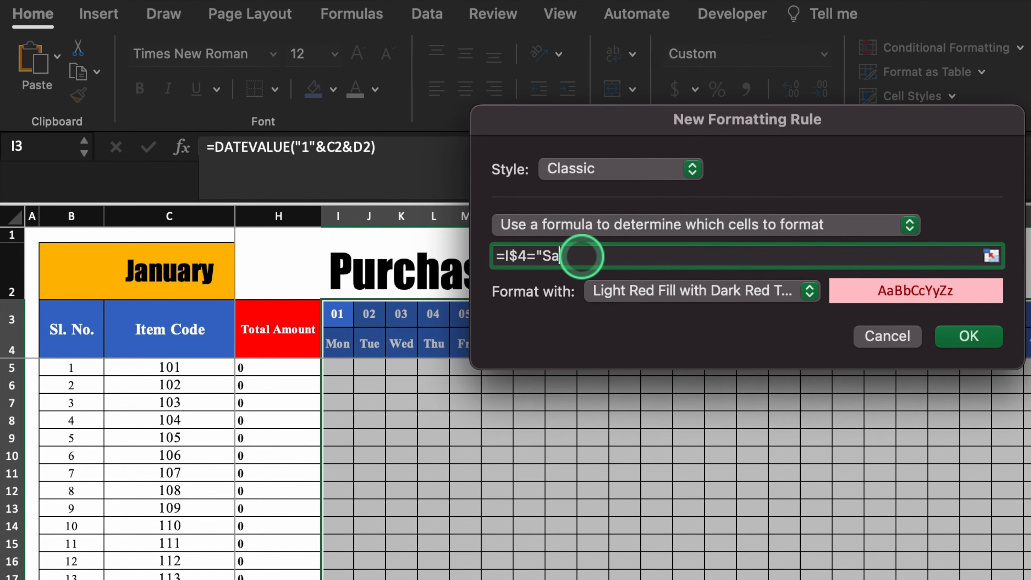
{"action": "type", "text": "=\"Sat"}
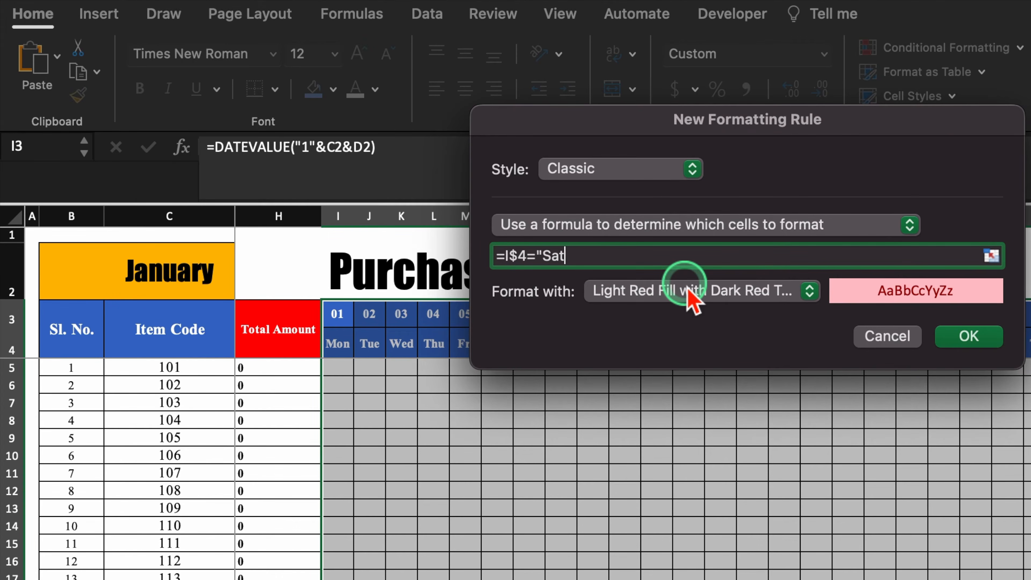
- Give the Saturday rule a custom format with red fill and white font, and apply it to the range
{"action": "left_click", "coordinate": [809, 291]}
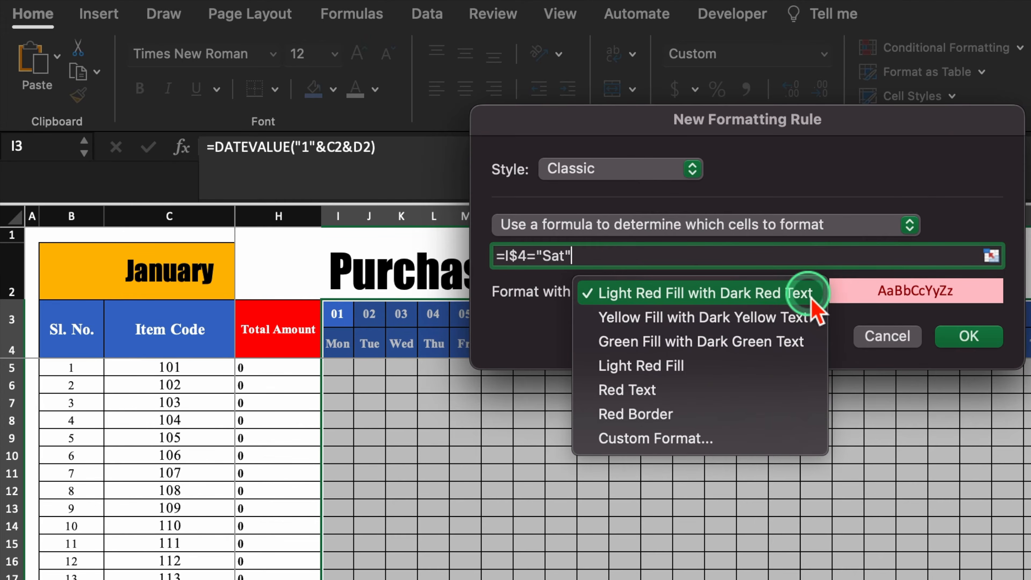
{"action": "left_click", "coordinate": [722, 437]}
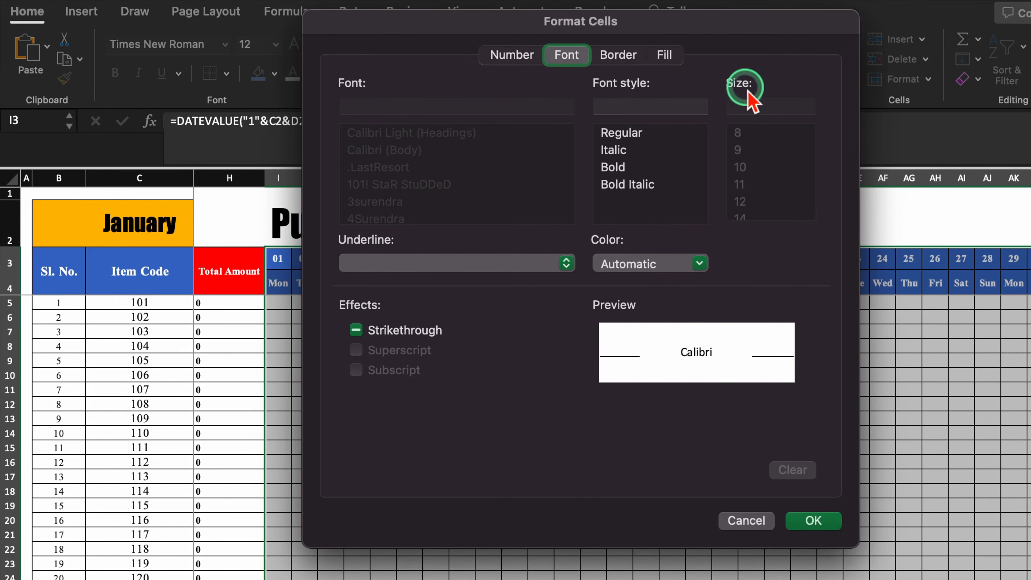
{"action": "left_click", "coordinate": [665, 55]}
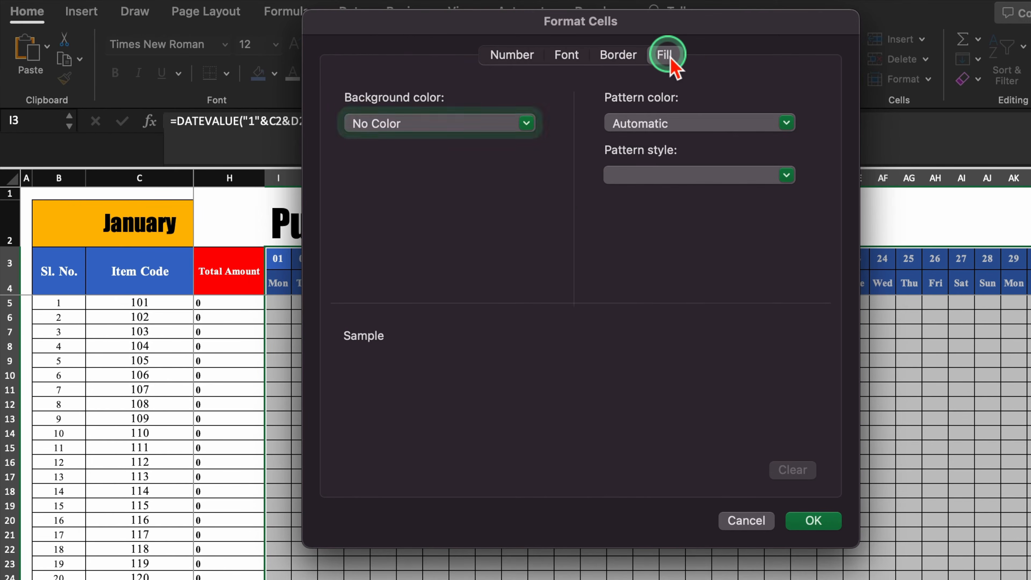
{"action": "left_click", "coordinate": [528, 123]}
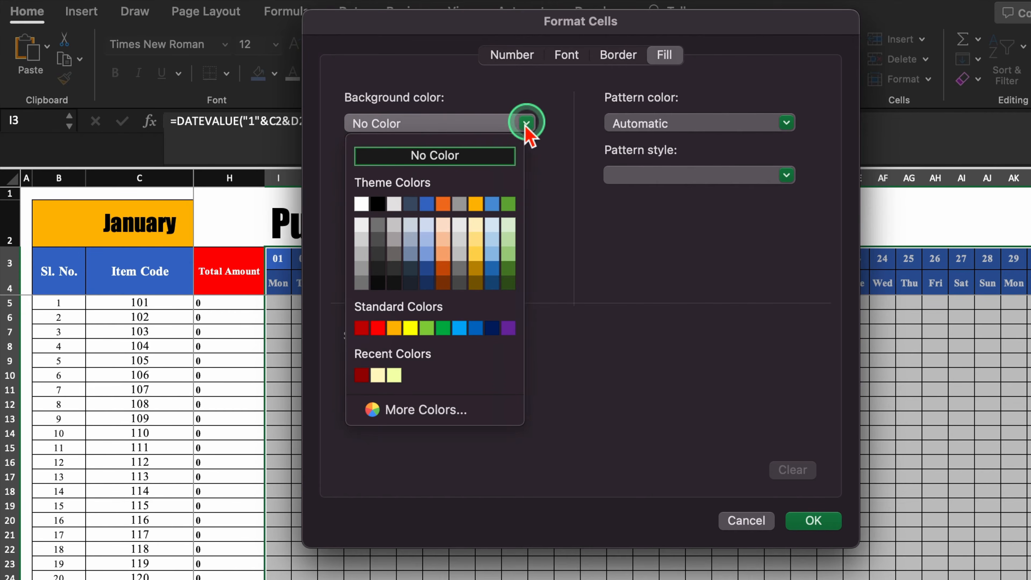
{"action": "left_click", "coordinate": [380, 328]}
{"action": "left_click", "coordinate": [567, 57]}
{"action": "left_click", "coordinate": [695, 264]}
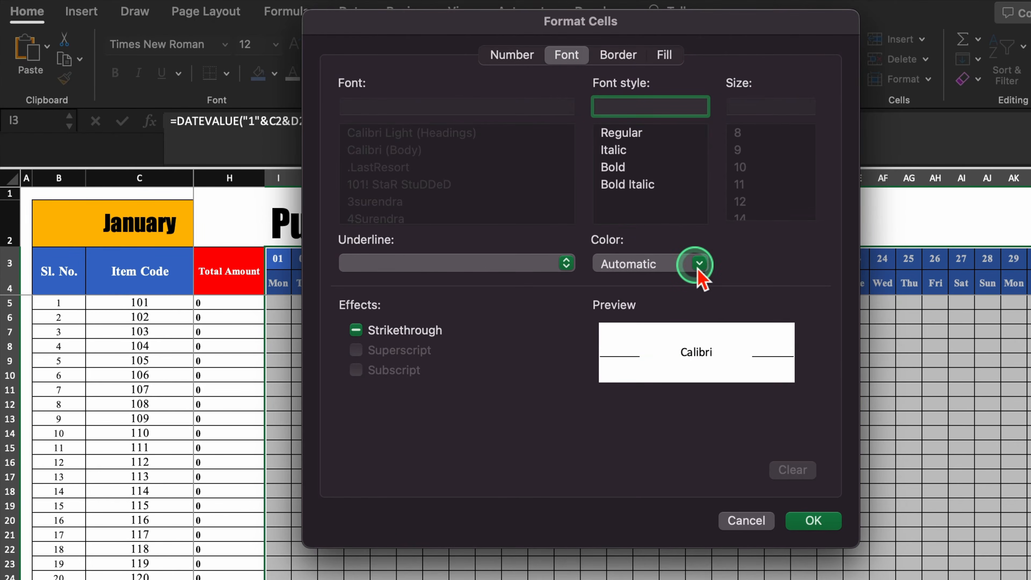
{"action": "left_click", "coordinate": [620, 335]}
{"action": "left_click", "coordinate": [812, 522]}
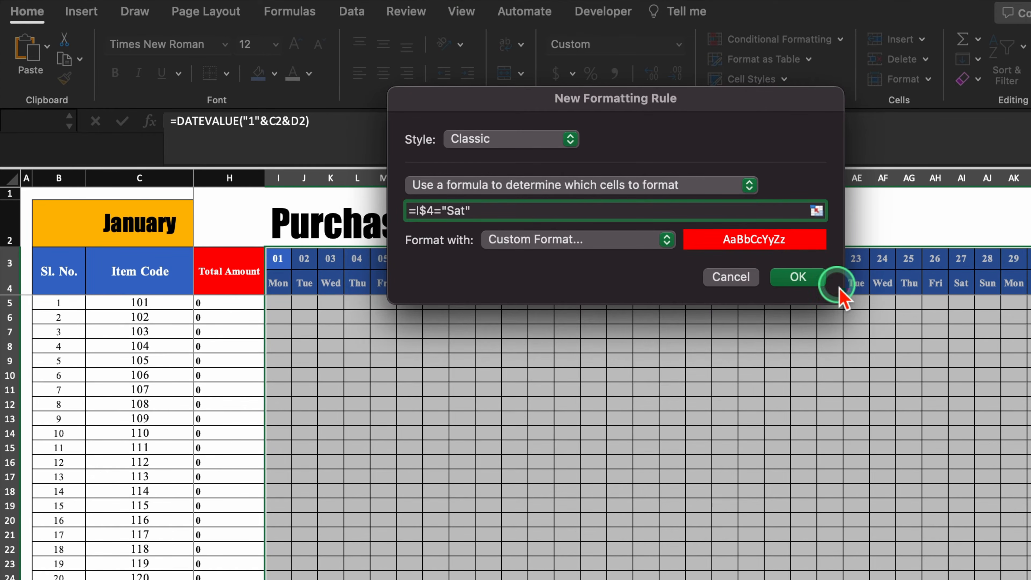
{"action": "left_click", "coordinate": [812, 279]}
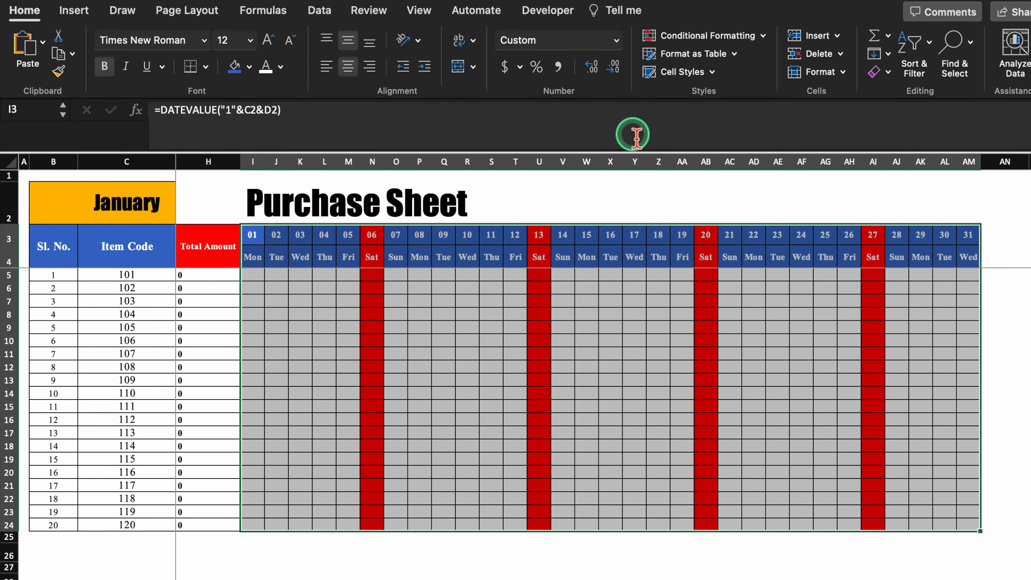
- Duplicate the Saturday formatting rule, change the copy's formula to =I$4="Sun", and apply the rules
{"action": "left_click", "coordinate": [731, 36]}
{"action": "left_click", "coordinate": [751, 214]}
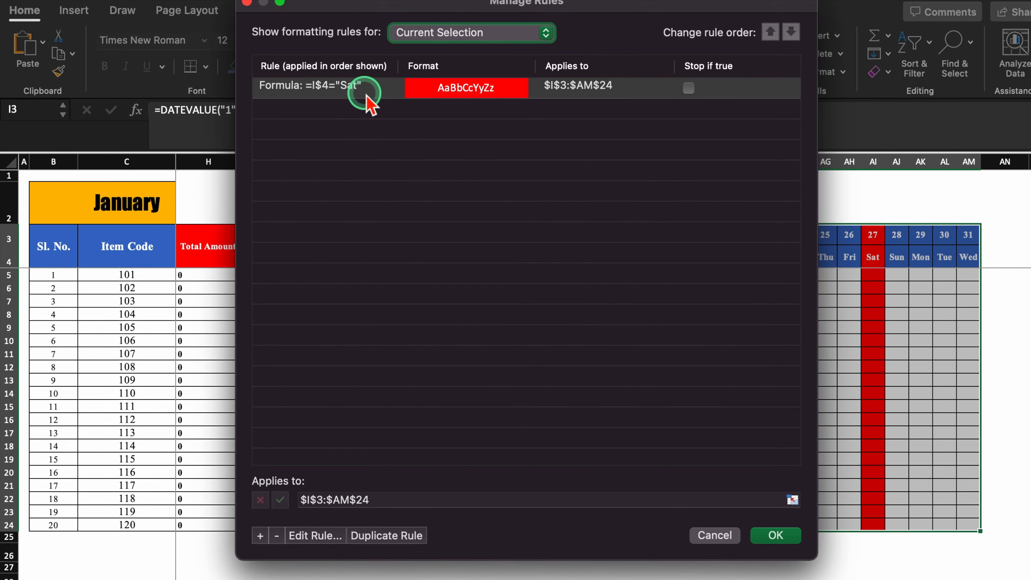
{"action": "left_click", "coordinate": [362, 89]}
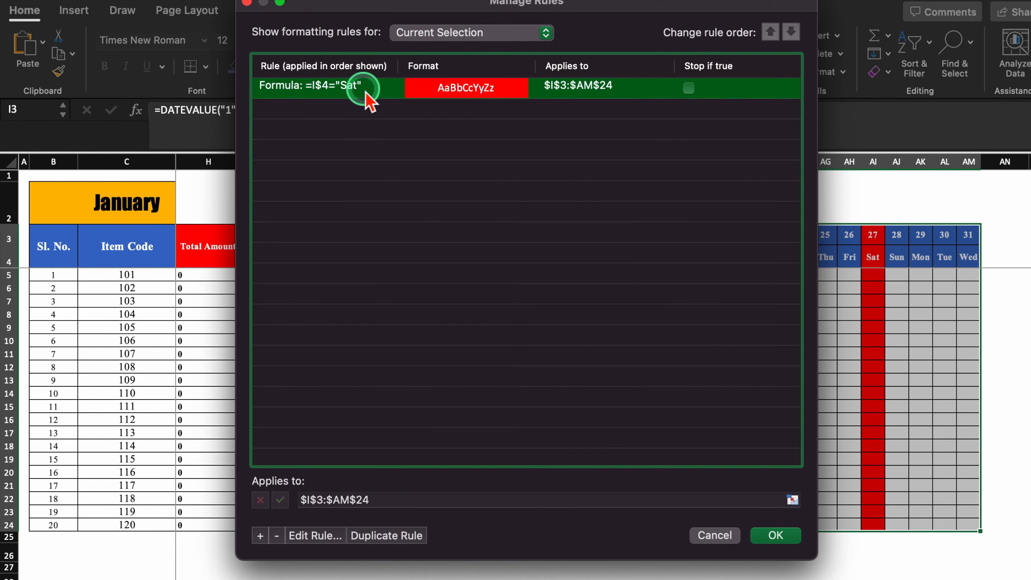
{"action": "left_click", "coordinate": [386, 535]}
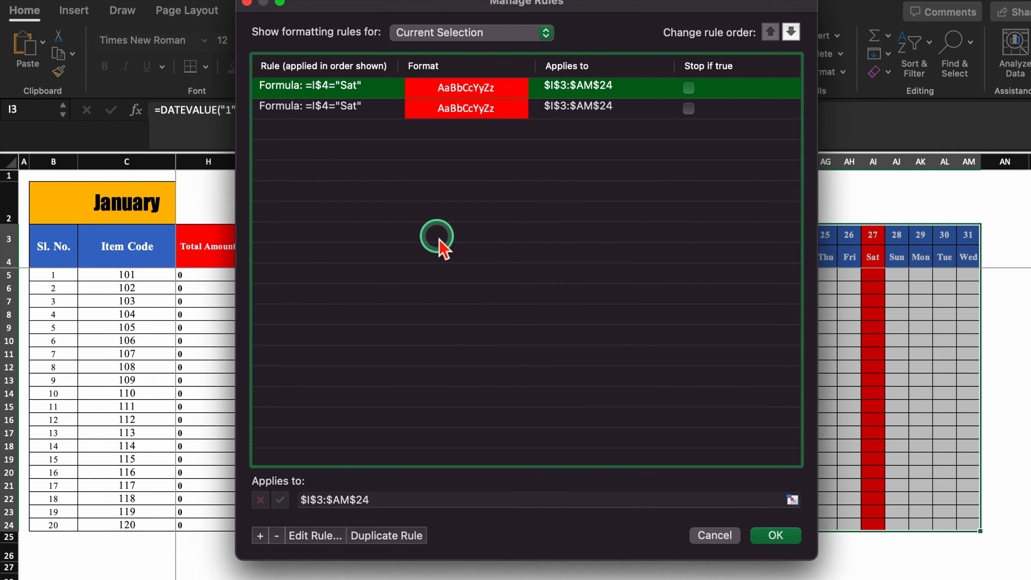
{"action": "left_click", "coordinate": [314, 536]}
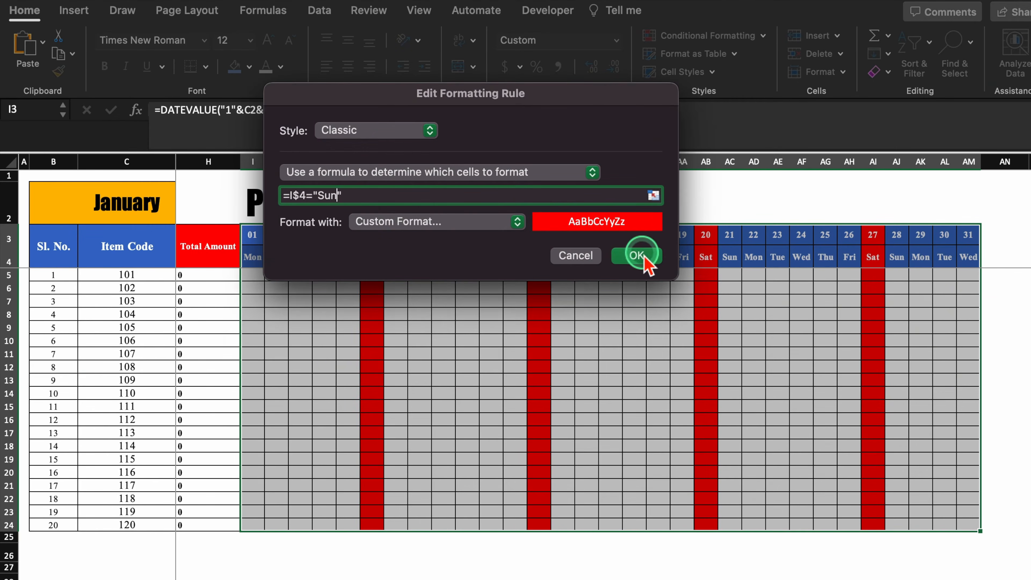
{"action": "left_click", "coordinate": [642, 256]}
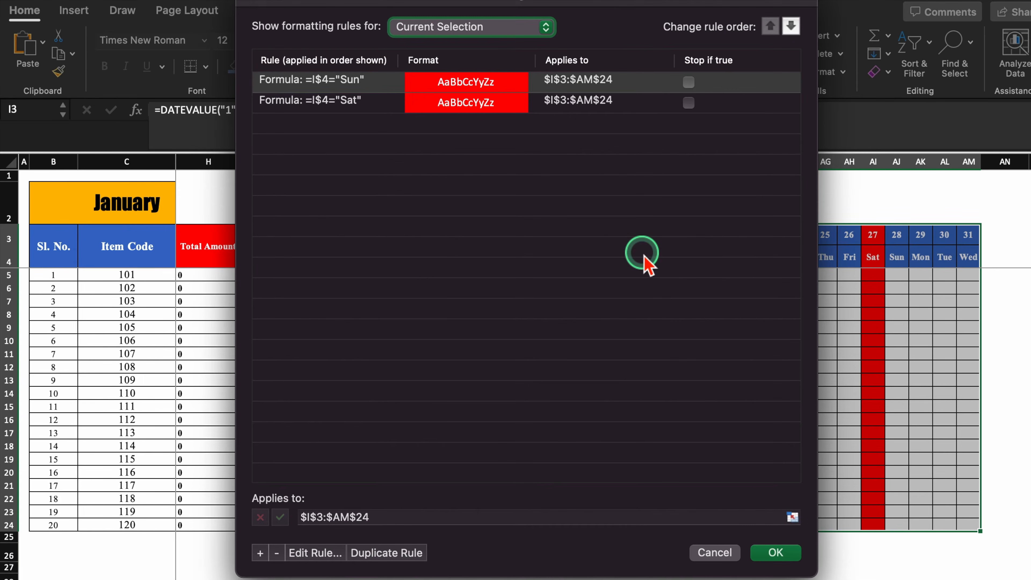
{"action": "left_click", "coordinate": [776, 552]}
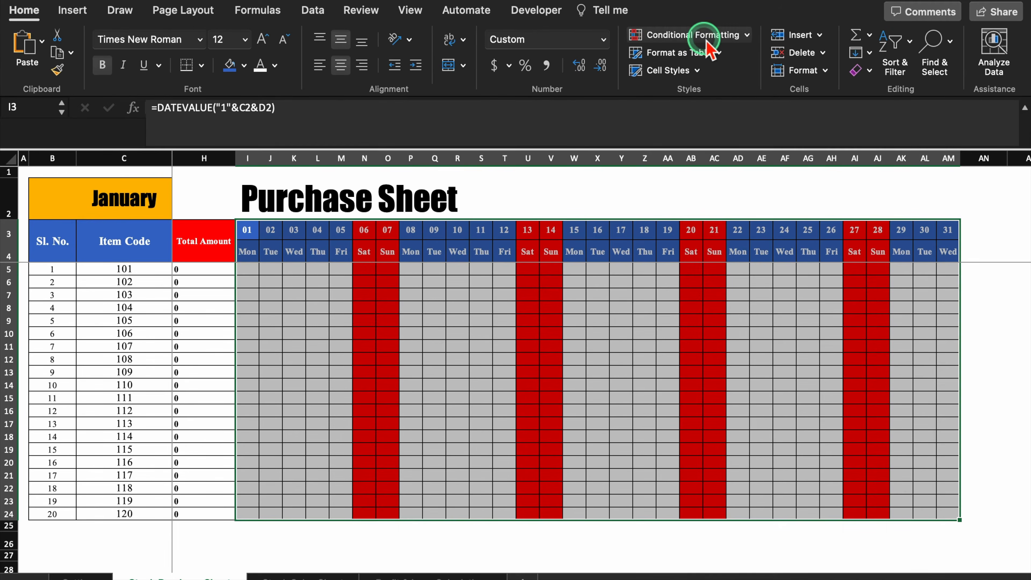
- Duplicate the Sunday formatting rule and change the copy's formula to =I$4="" for blank weekday cells
{"action": "left_click", "coordinate": [792, 39]}
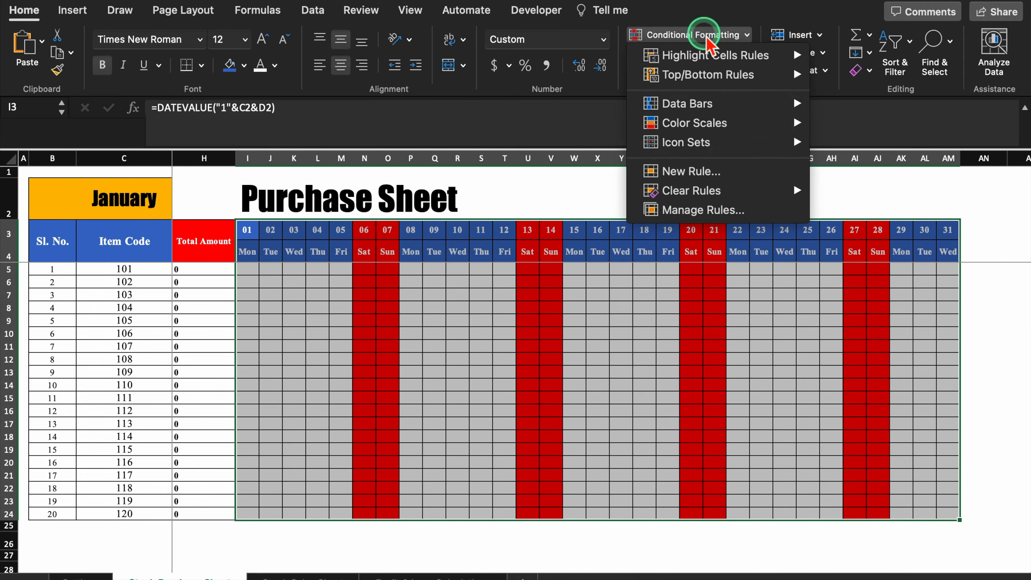
{"action": "left_click", "coordinate": [698, 209]}
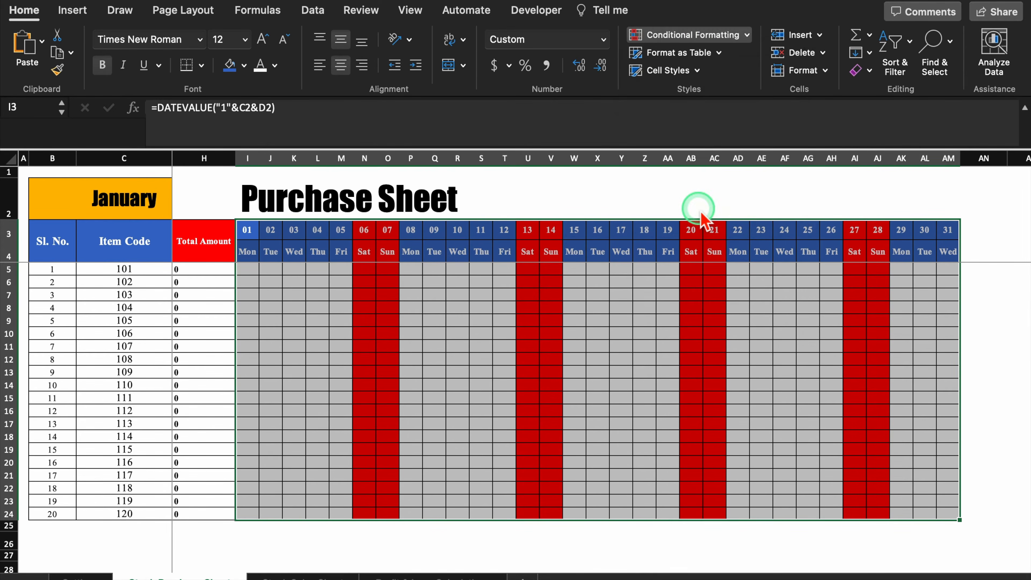
{"action": "left_click", "coordinate": [342, 72]}
{"action": "left_click", "coordinate": [312, 246]}
{"action": "left_click", "coordinate": [370, 559]}
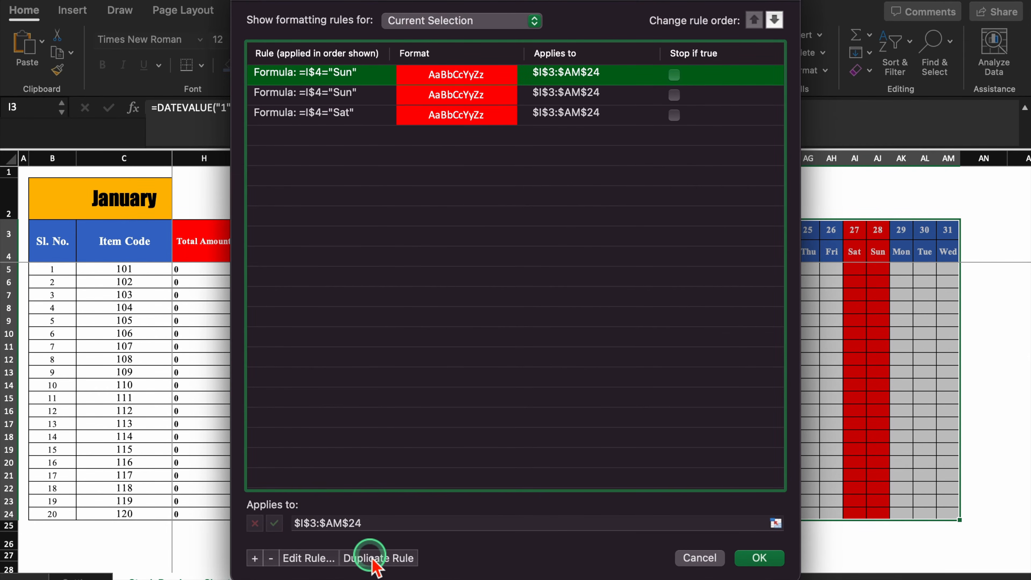
{"action": "left_click", "coordinate": [311, 558]}
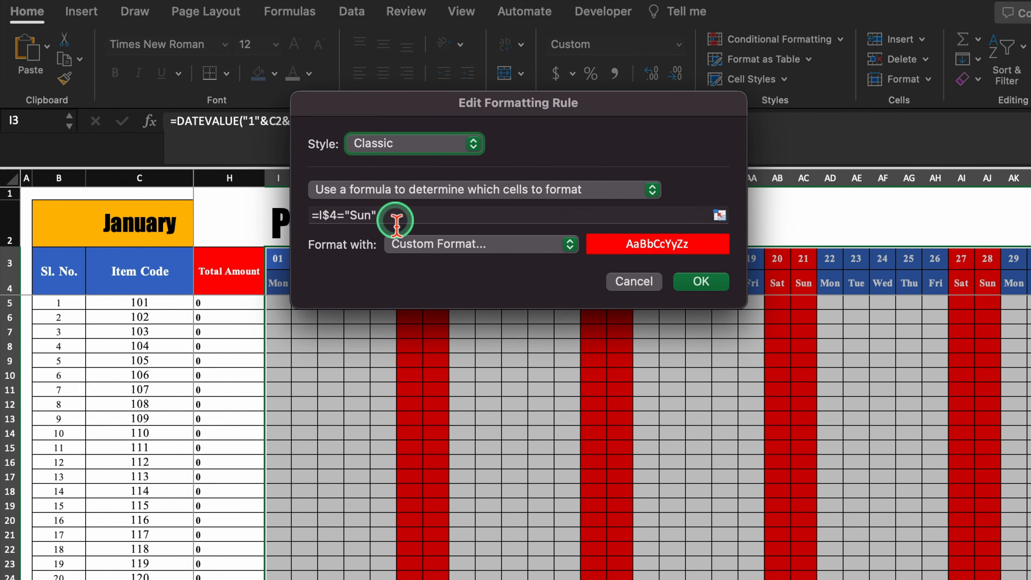
{"action": "left_click", "coordinate": [396, 221]}
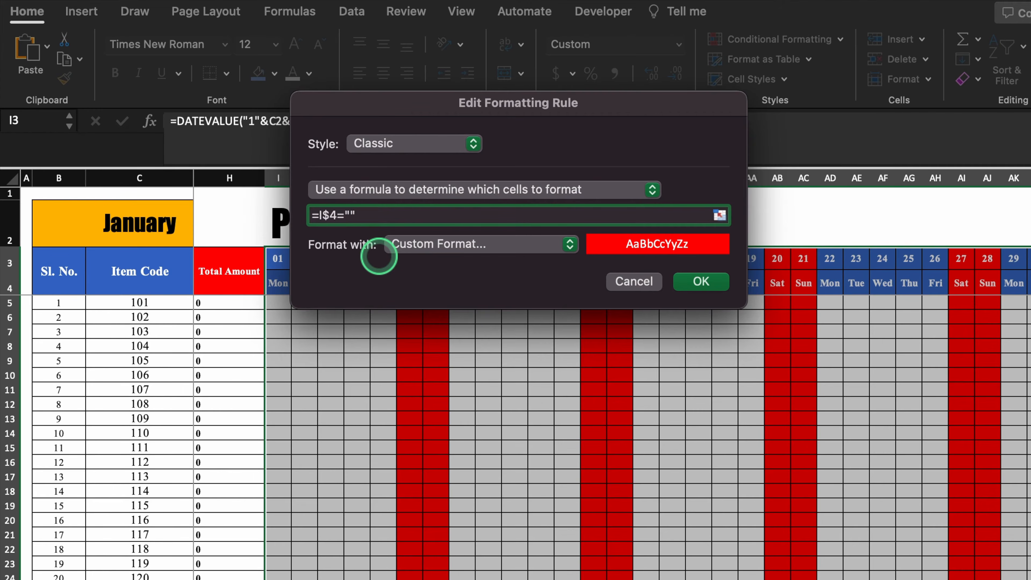
{"action": "left_click", "coordinate": [704, 280]}
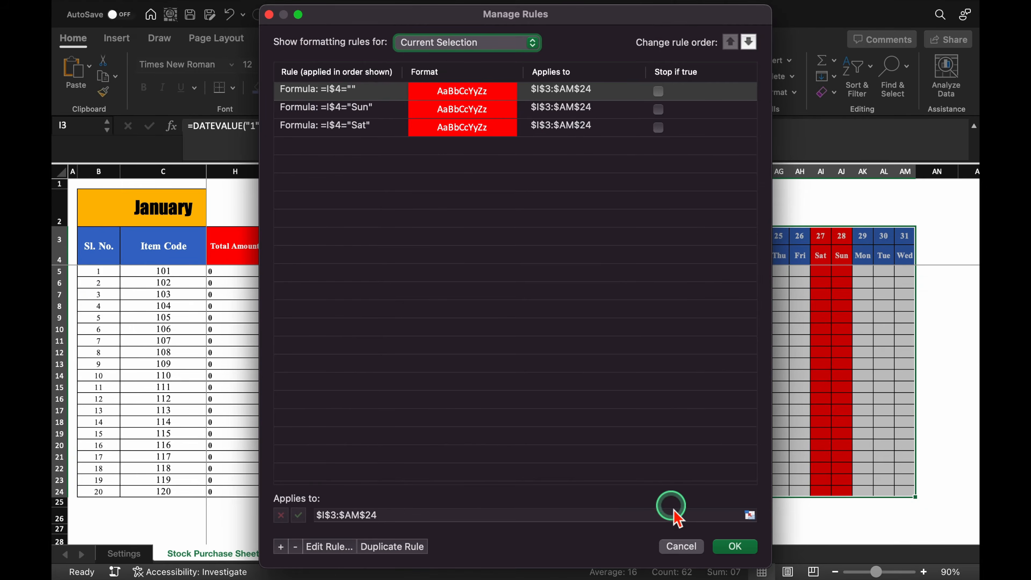
- Apply the weekend and blank-day formatting rules, and switch the purchase sheet's month in C2 to February to check the highlighting
{"action": "left_click", "coordinate": [738, 545]}
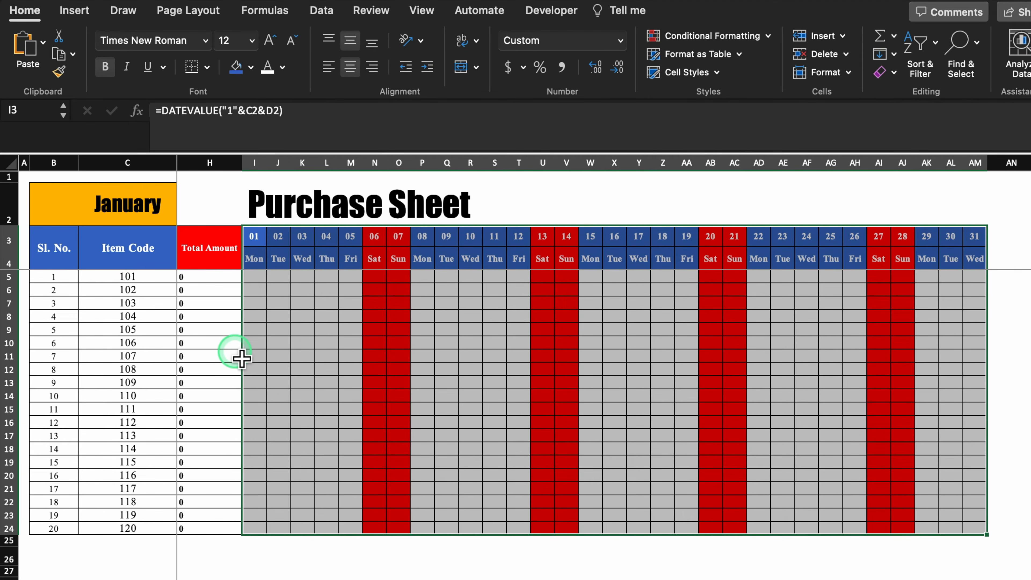
{"action": "left_click", "coordinate": [213, 318]}
{"action": "left_click", "coordinate": [130, 199]}
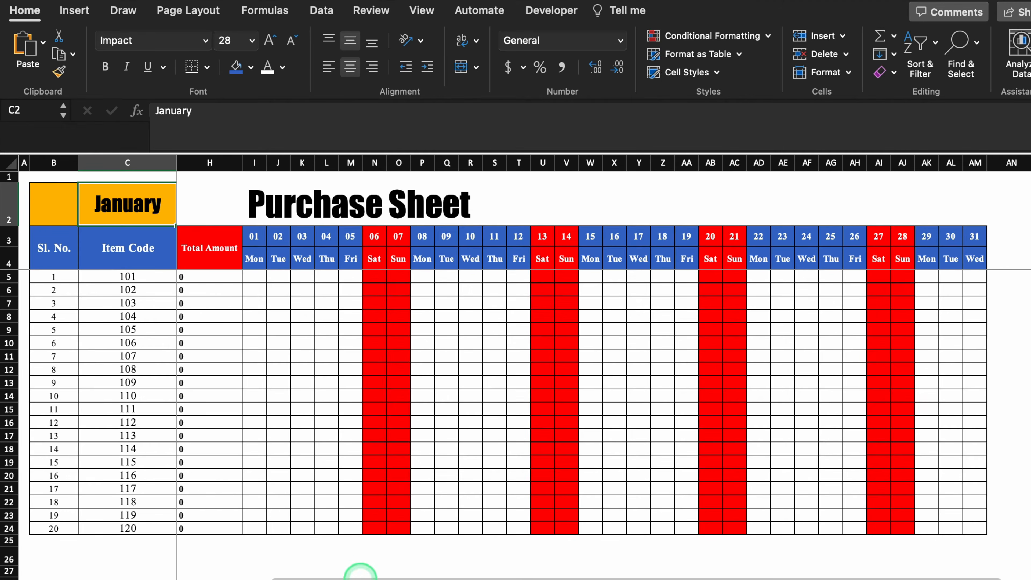
{"action": "left_click", "coordinate": [188, 219]}
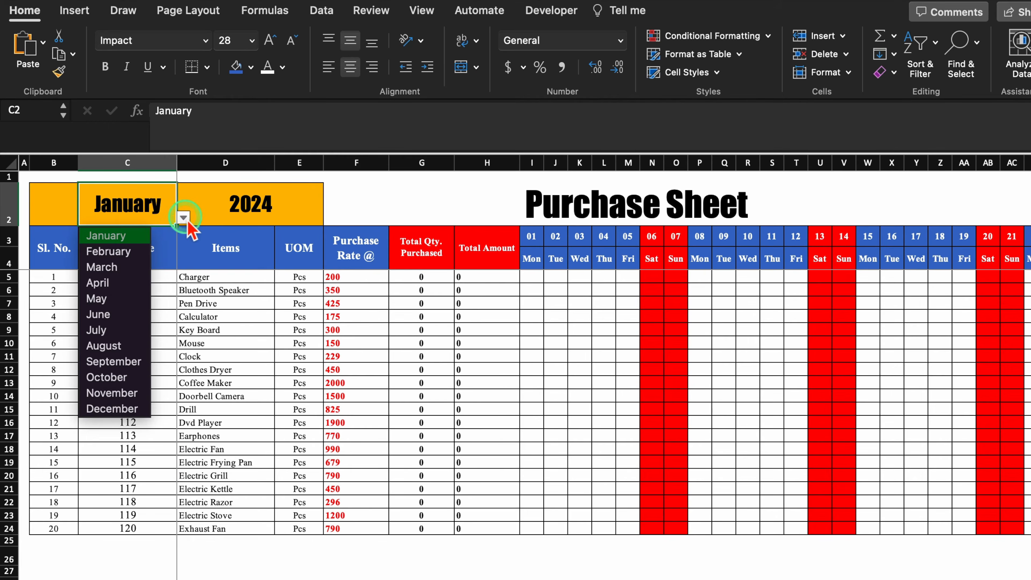
{"action": "left_click", "coordinate": [129, 252]}
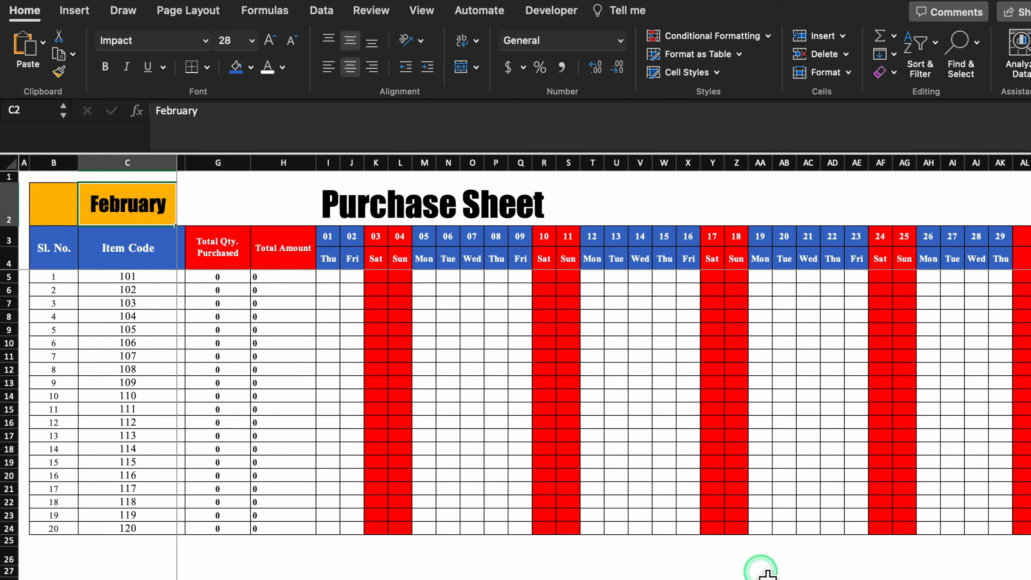
{"action": "scroll", "coordinate": [759, 575], "scroll_direction": "right", "scroll_amount": 2}
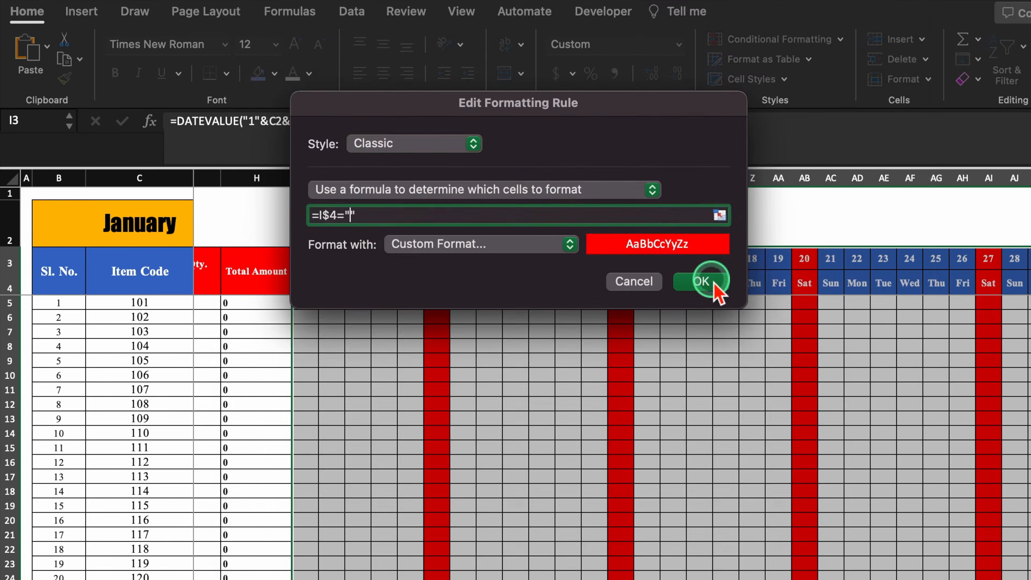
- Confirm the formatting rule with the formula =I$4="" and its red custom format
{"action": "left_click", "coordinate": [707, 280]}
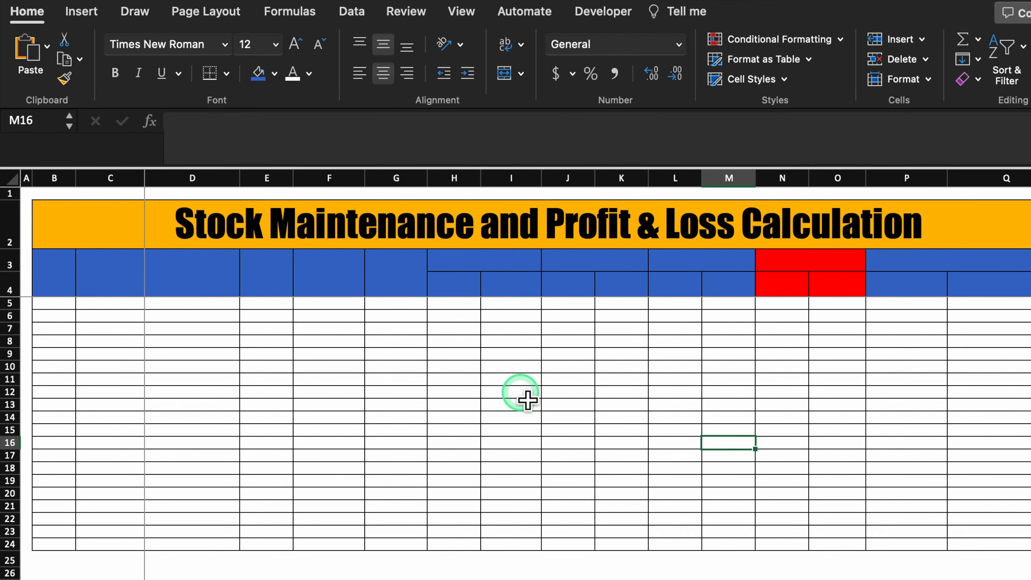
- Enter the headers Sl. No., Item Code, Items and UOM in B3 to E3 of the stock maintenance sheet
{"action": "left_click", "coordinate": [61, 274]}
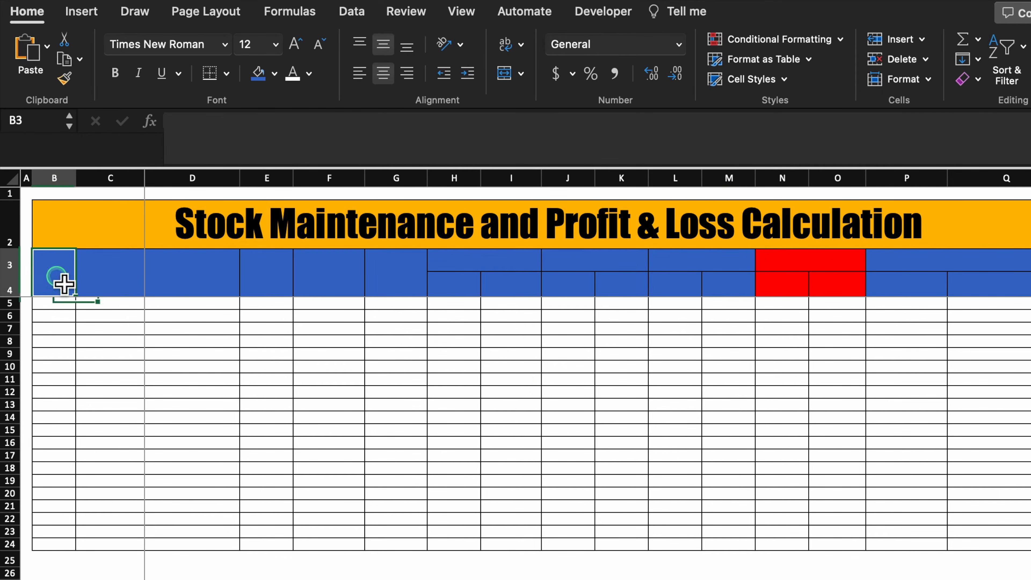
{"action": "type", "text": "Sl. No."}
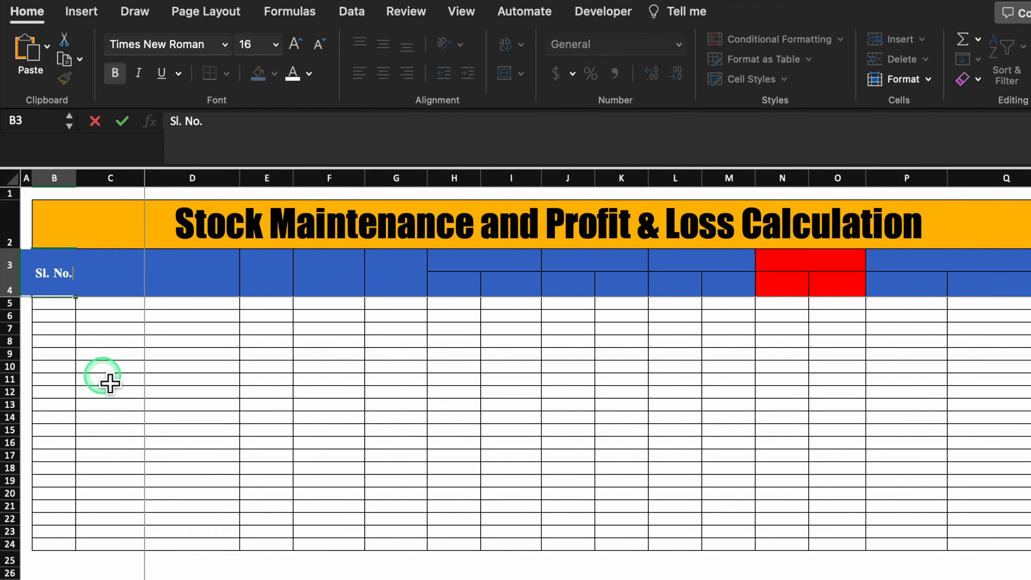
{"action": "key", "text": "Tab"}
{"action": "type", "text": "Item Code"}
{"action": "key", "text": "Tab"}
{"action": "type", "text": "Items"}
{"action": "key", "text": "Tab"}
{"action": "key", "text": "F2"}
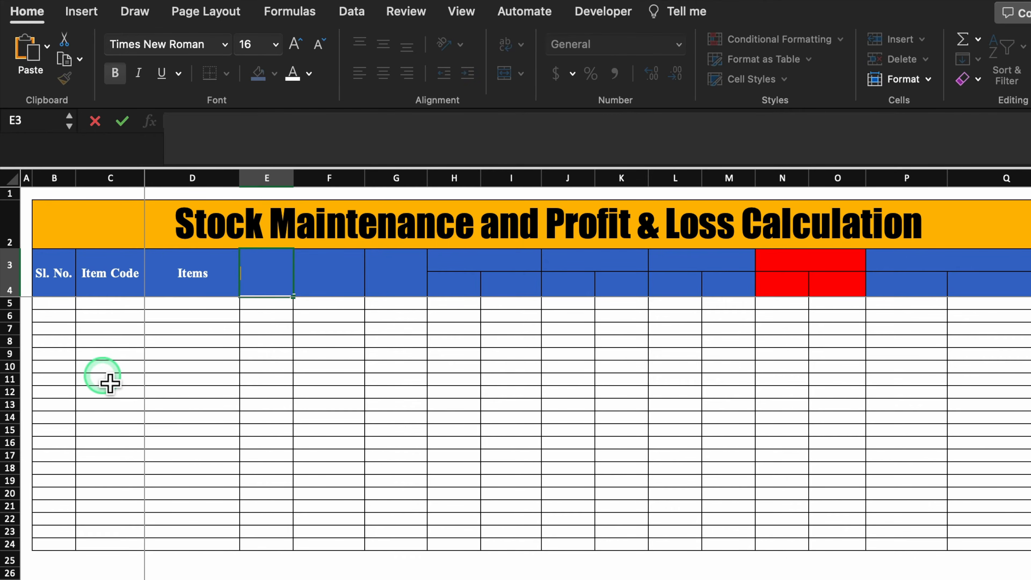
{"action": "key", "text": "Tab"}
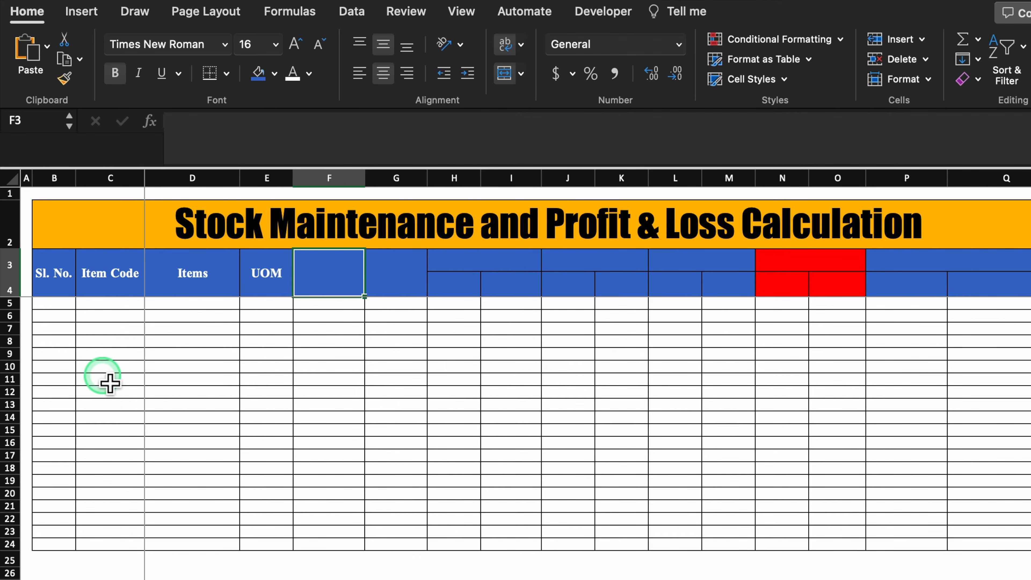
- Enter the headers Purchase Rate in F3 and Selling Rate in G3
{"action": "type", "text": "Purchase "}
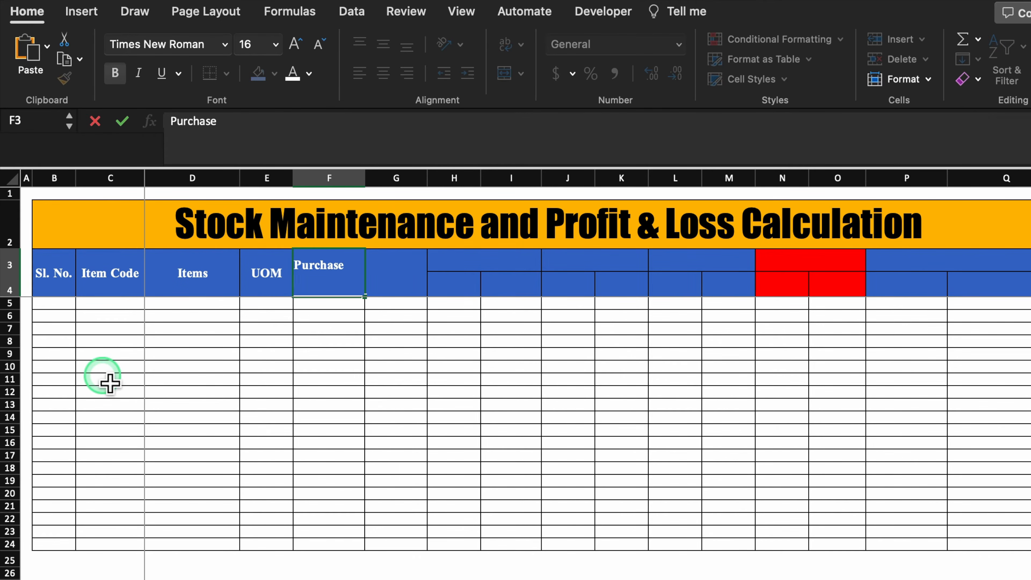
{"action": "type", "text": "Rate"}
{"action": "key", "text": "Tab"}
{"action": "type", "text": "Selling"}
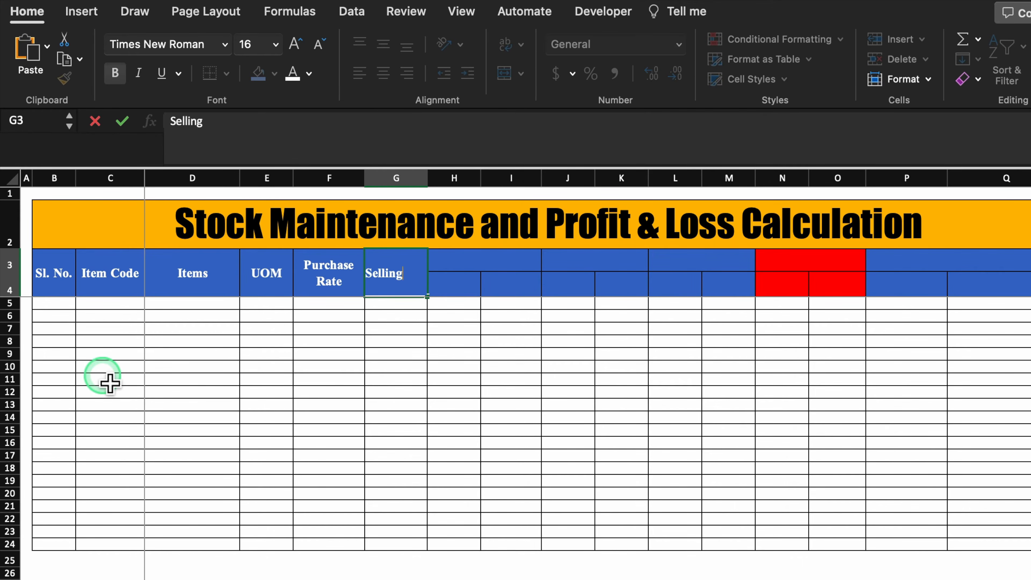
{"action": "key", "text": "Tab"}
- Enter Opening Stock, Closing Stock and Stock Purchased in the merged header cells H3, J3 and L3
{"action": "type", "text": "Opening Sto"}
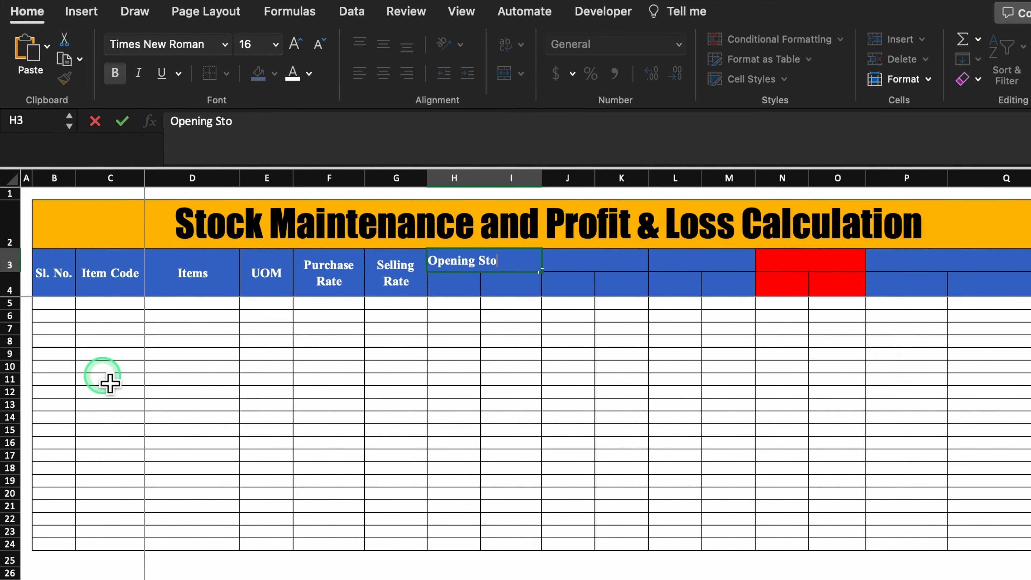
{"action": "type", "text": "ck"}
{"action": "key", "text": "Tab"}
{"action": "type", "text": "Closing Stock"}
{"action": "key", "text": "Tab"}
{"action": "type", "text": "Stock P"}
{"action": "key", "text": "Tab"}
- Enter the headers Ideal Qty. Sold, Actual Qty. Sold and Varience in N3, P3 and R3, plus a profit/loss header in T3
{"action": "type", "text": "Ideal Qty. Sold"}
{"action": "key", "text": "Tab"}
{"action": "type", "text": "Actual Qty"}
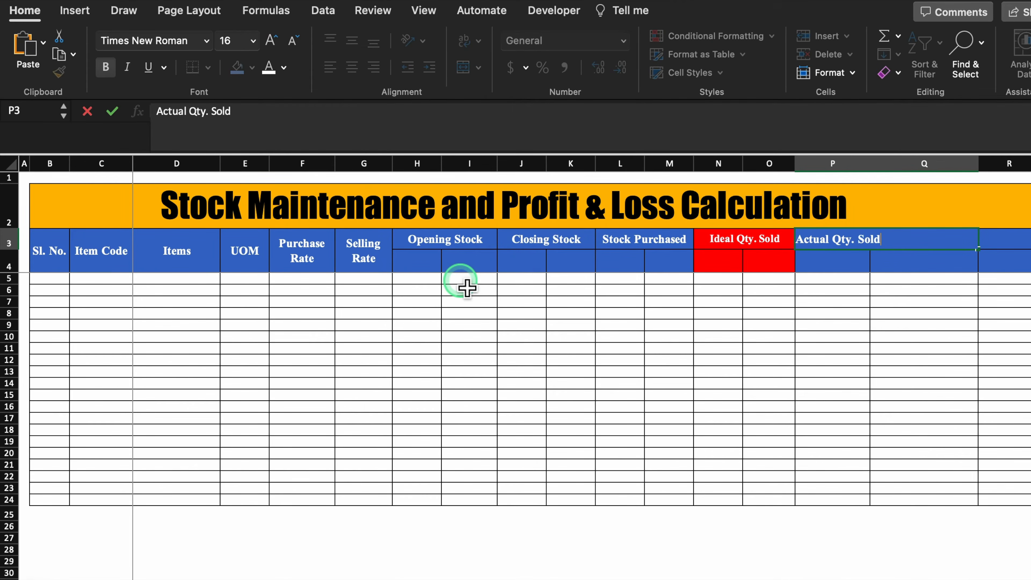
{"action": "key", "text": "Tab"}
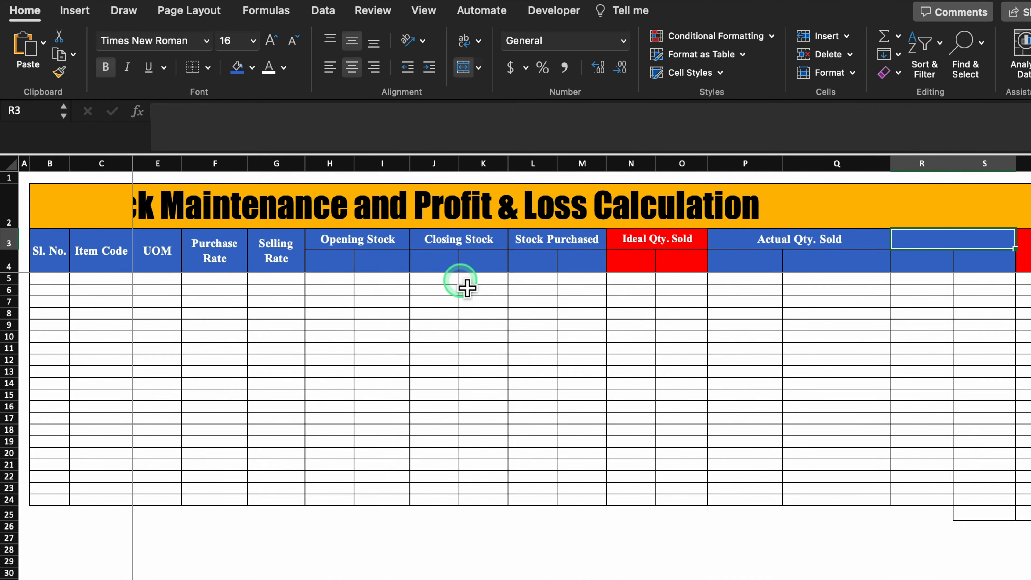
{"action": "type", "text": "Varience"}
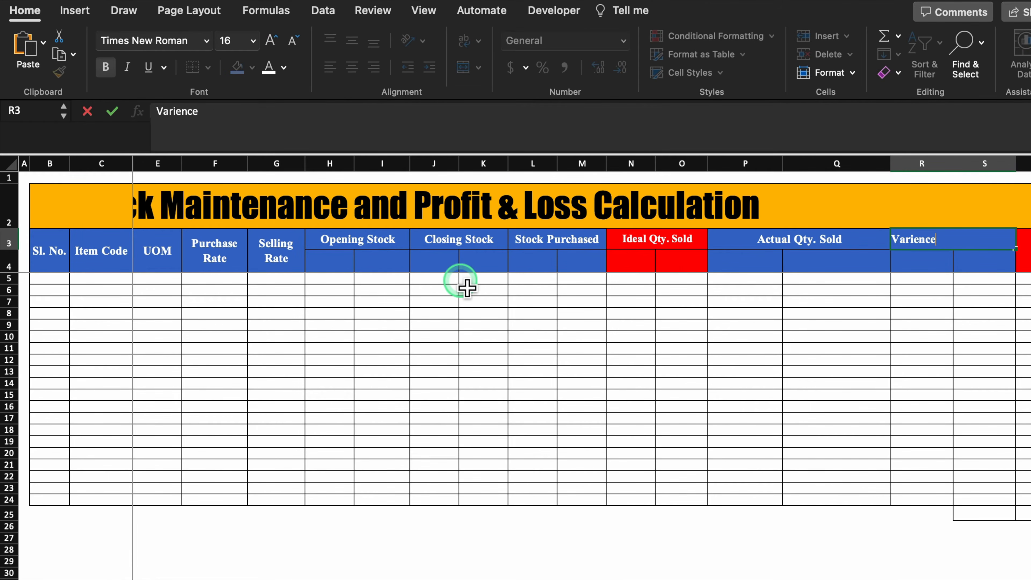
{"action": "key", "text": "Tab"}
{"action": "type", "text": "P"}
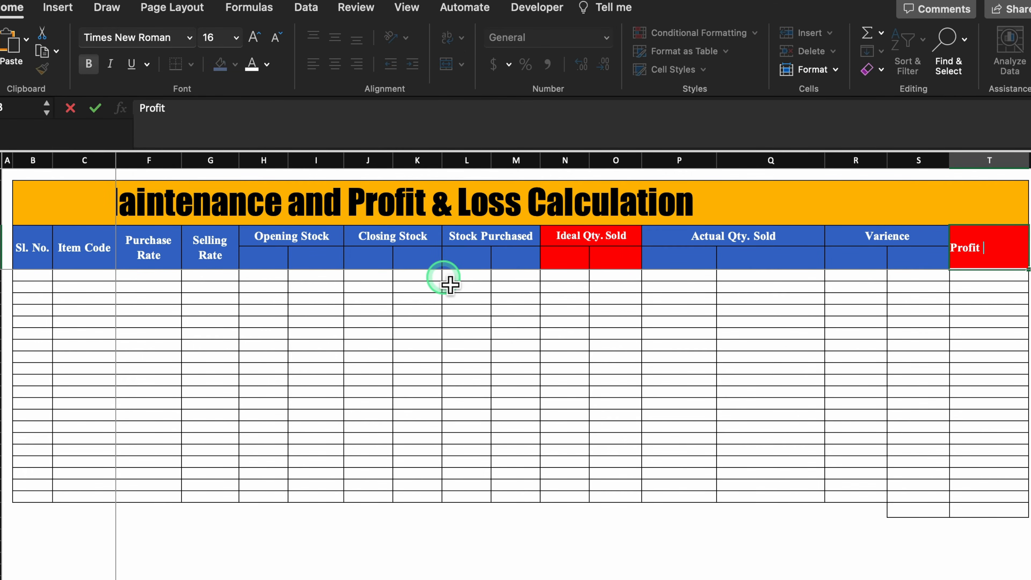
{"action": "key", "text": "Tab"}
{"action": "scroll", "coordinate": [528, 572], "scroll_direction": "left", "scroll_amount": 5}
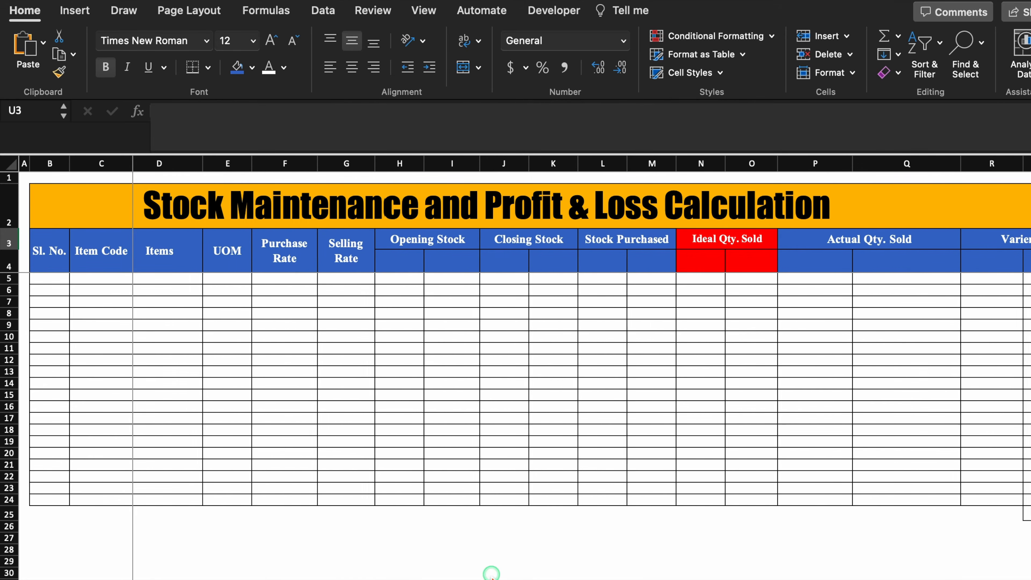
- Enter the sub-headers Qty. in H4 and Amount in I4 under Opening Stock
{"action": "left_click", "coordinate": [416, 262]}
{"action": "type", "text": "Qty."}
{"action": "key", "text": "Tab"}
- Copy the Qty. and Amount sub-headers to the cells under Closing Stock, Stock Purchased, Actual Qty. Sold and Varience
{"action": "left_click_drag", "start_coordinate": [414, 261], "coordinate": [460, 269]}
{"action": "key", "text": "super+c"}
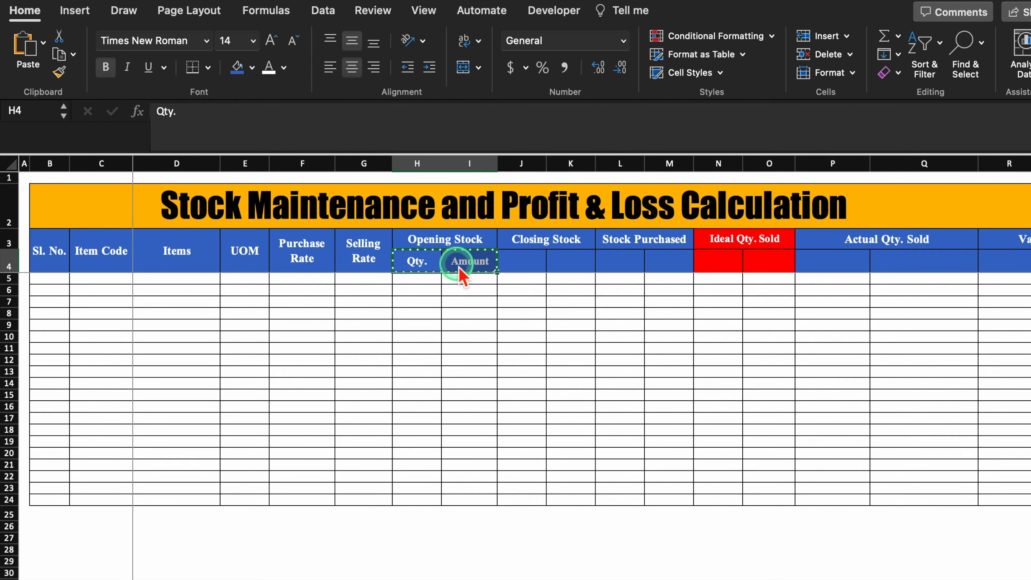
{"action": "left_click", "coordinate": [523, 260]}
{"action": "key", "text": "super+v"}
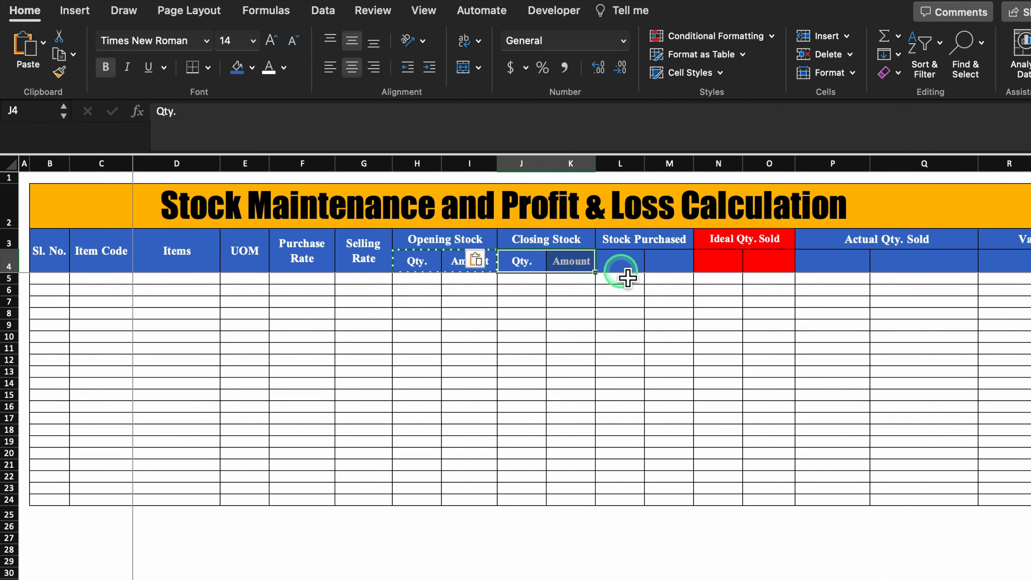
{"action": "left_click", "coordinate": [621, 270]}
{"action": "key", "text": "super+v"}
{"action": "left_click", "coordinate": [832, 260]}
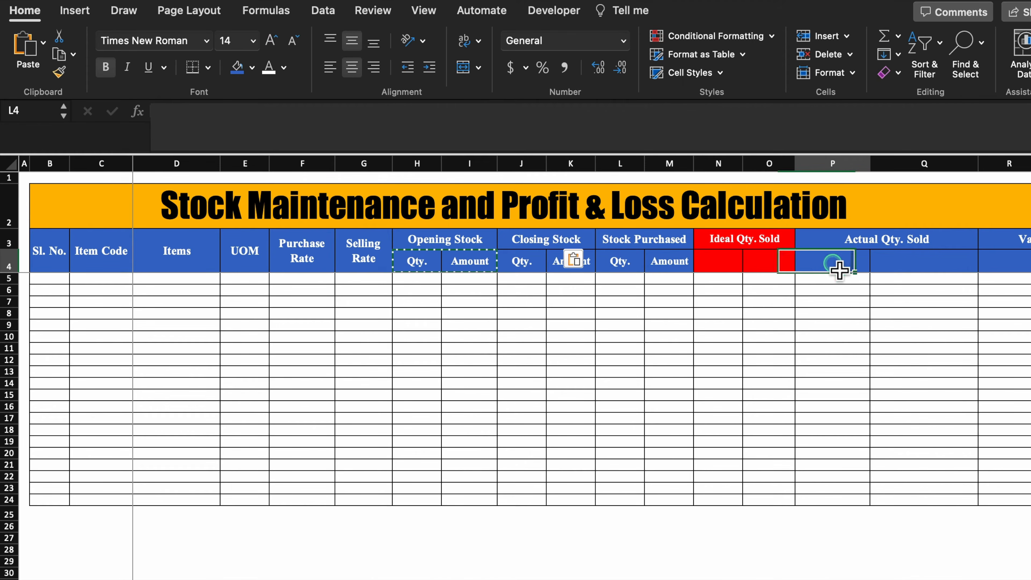
{"action": "key", "text": "super+v"}
{"action": "scroll", "coordinate": [828, 459], "scroll_direction": "right", "scroll_amount": 3}
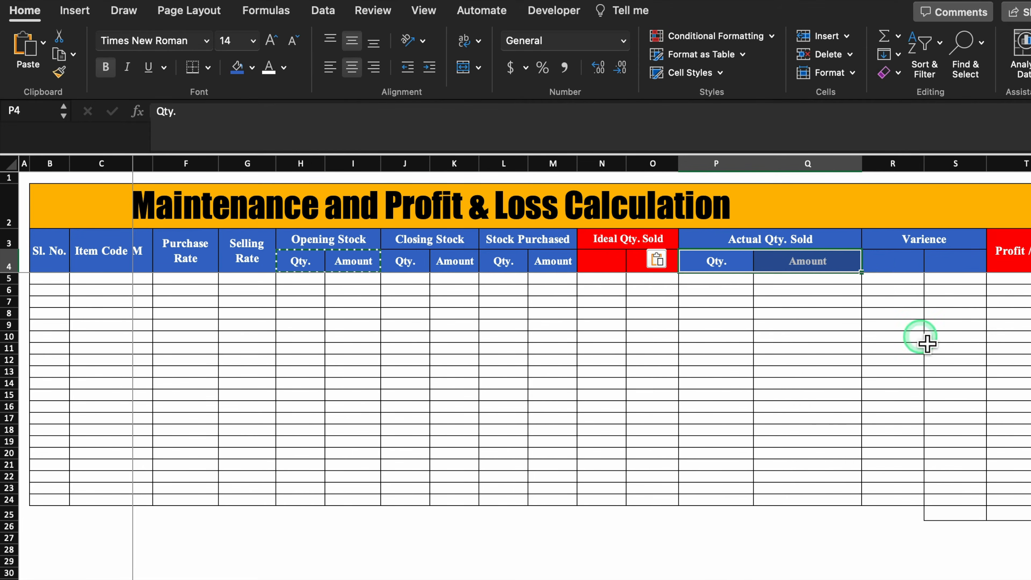
{"action": "left_click", "coordinate": [902, 260]}
{"action": "key", "text": "super+v"}
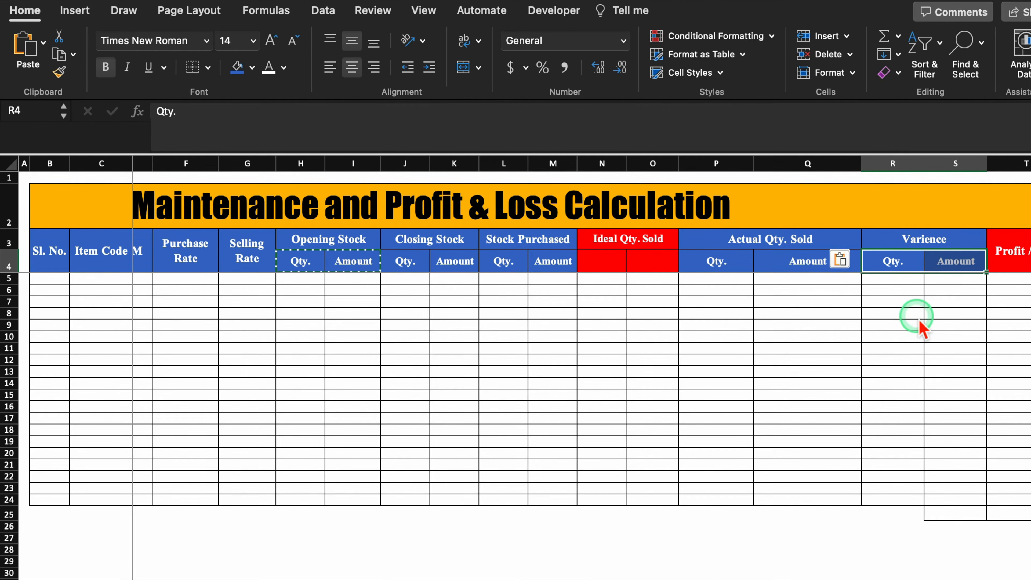
- Enter Qty. in N4 and Amount in O4 under Ideal Qty. Sold, keeping the red fill
{"action": "left_click", "coordinate": [604, 264]}
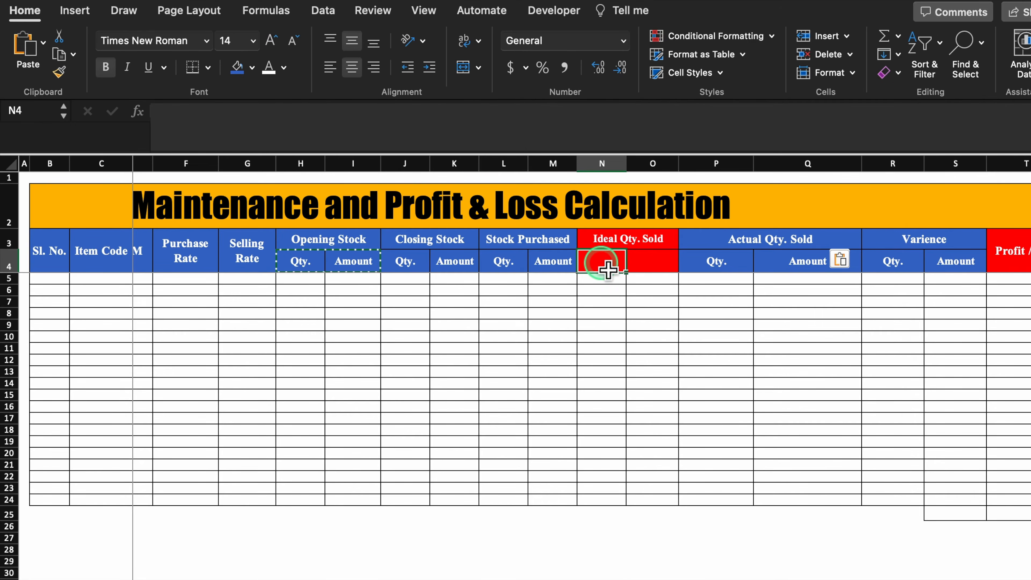
{"action": "type", "text": "Qt"}
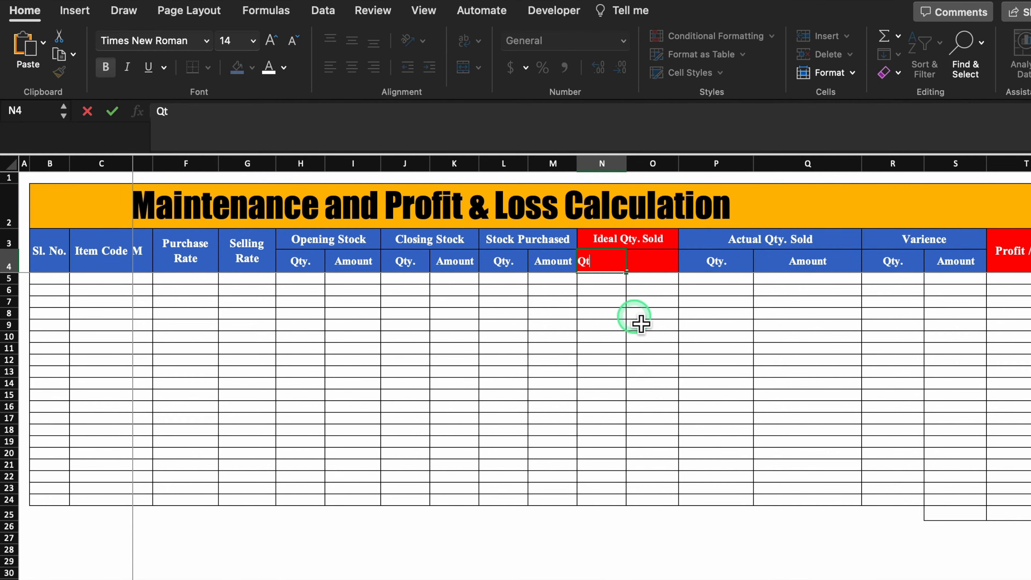
{"action": "key", "text": "Tab"}
{"action": "type", "text": "unt"}
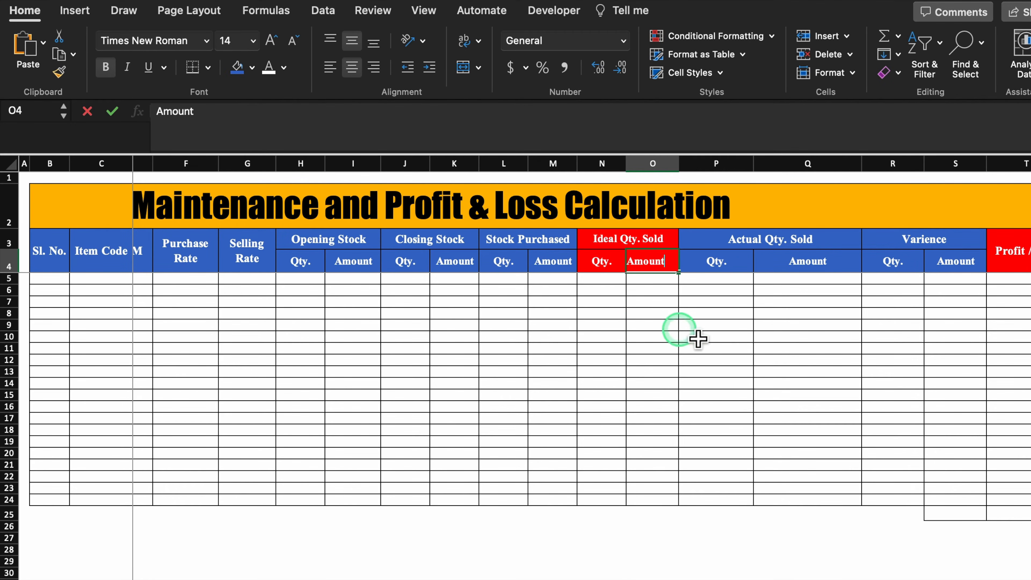
{"action": "left_click", "coordinate": [716, 337]}
- Enter 1 in B5 and fill the Sl. No. column down to B24 as a series from 1 to 20
{"action": "scroll", "coordinate": [510, 572], "scroll_direction": "left", "scroll_amount": 3}
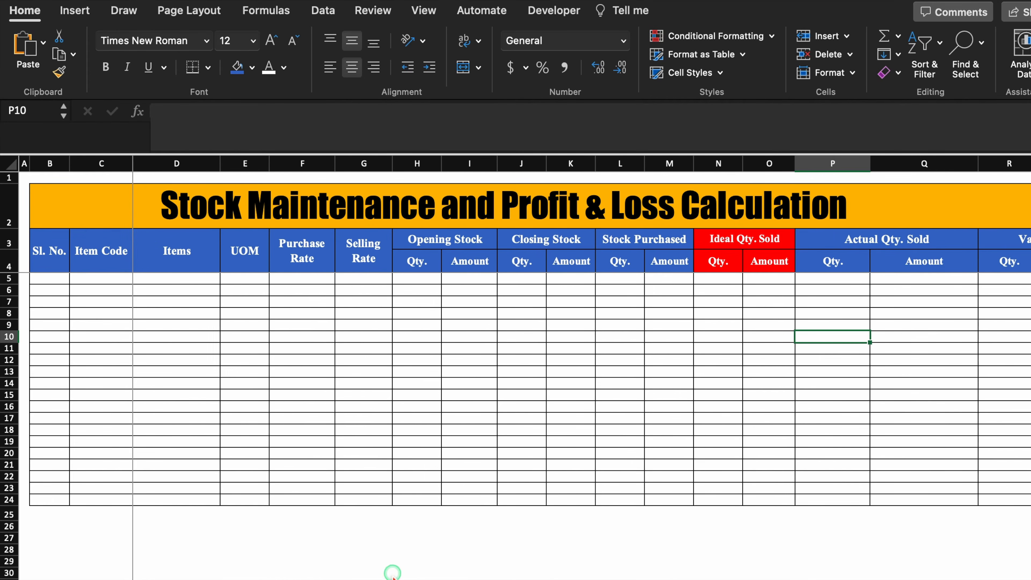
{"action": "left_click", "coordinate": [51, 279]}
{"action": "type", "text": "1"}
{"action": "left_click", "coordinate": [115, 353]}
{"action": "left_click", "coordinate": [61, 280]}
{"action": "left_click_drag", "start_coordinate": [70, 283], "coordinate": [81, 500]}
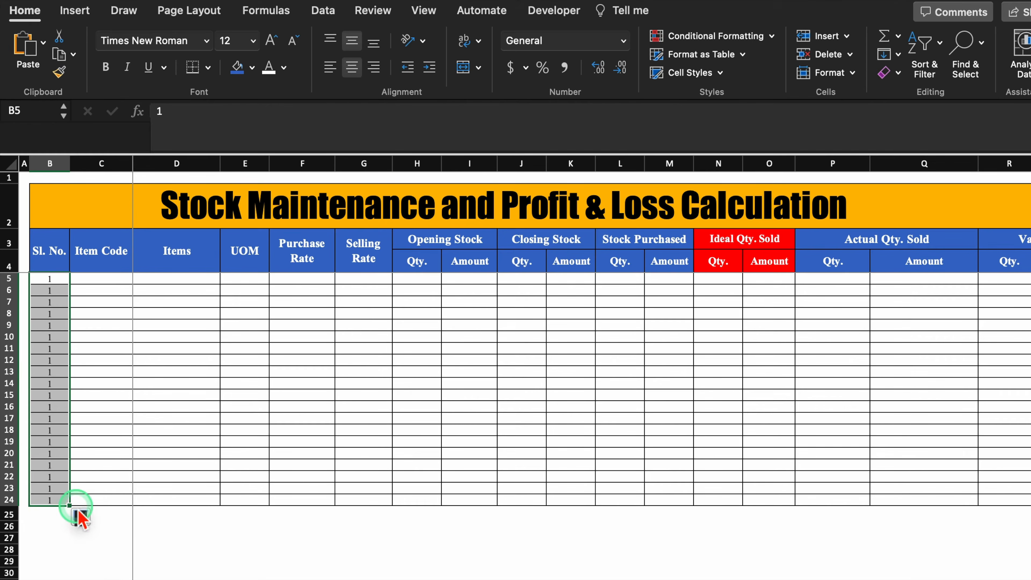
{"action": "left_click", "coordinate": [80, 514]}
{"action": "left_click", "coordinate": [122, 555]}
- Copy item codes 101 to 120 from the Sales Sheet into the Item Code column, starting at C5
{"action": "left_click", "coordinate": [110, 279]}
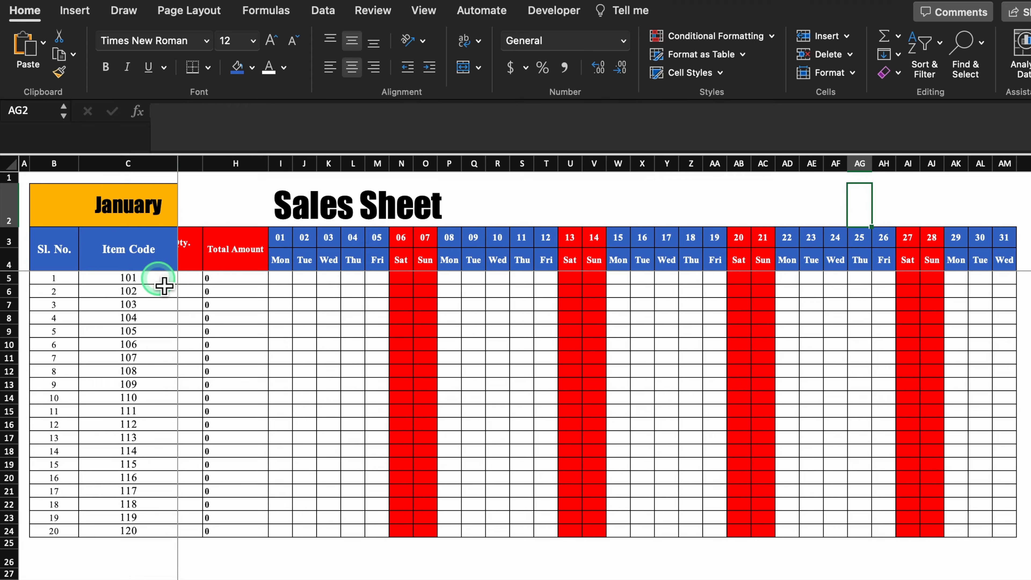
{"action": "left_click_drag", "start_coordinate": [157, 279], "coordinate": [169, 532]}
{"action": "key", "text": "super+c"}
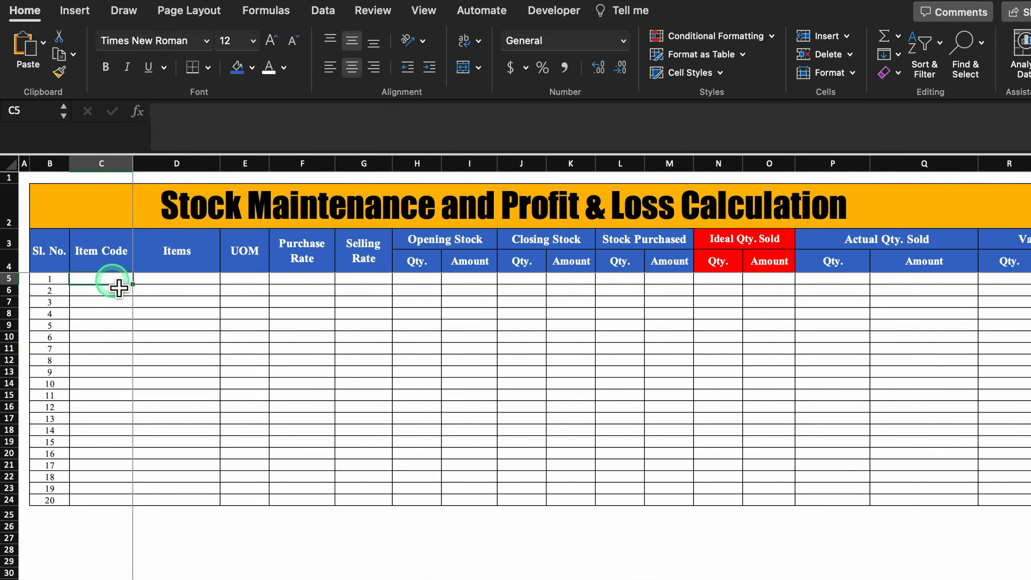
{"action": "right_click", "coordinate": [110, 283]}
{"action": "left_click", "coordinate": [446, 454]}
- Select D5, the first cell under Items, for the item name lookup
{"action": "left_click", "coordinate": [179, 281]}
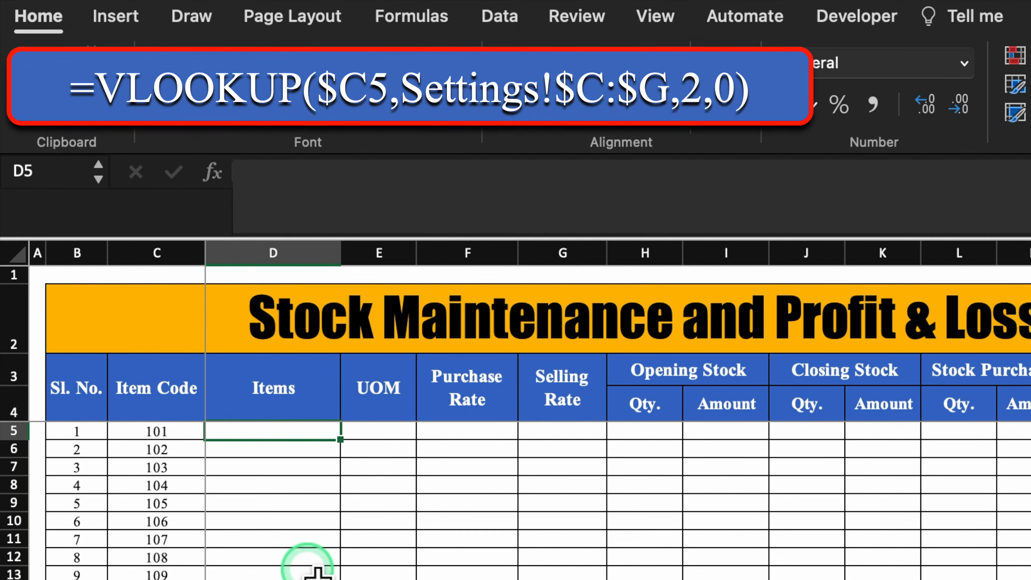
- Begin a VLOOKUP formula in cell D5 using the column-locked item code $C5 as the lookup value
{"action": "type", "text": "="}
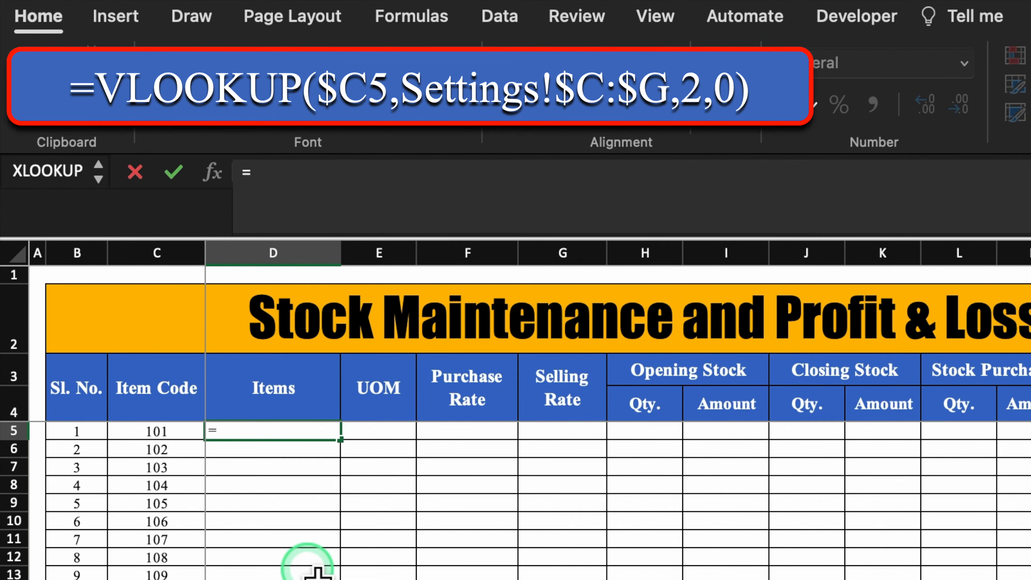
{"action": "type", "text": "vlo"}
{"action": "double_click", "coordinate": [270, 479]}
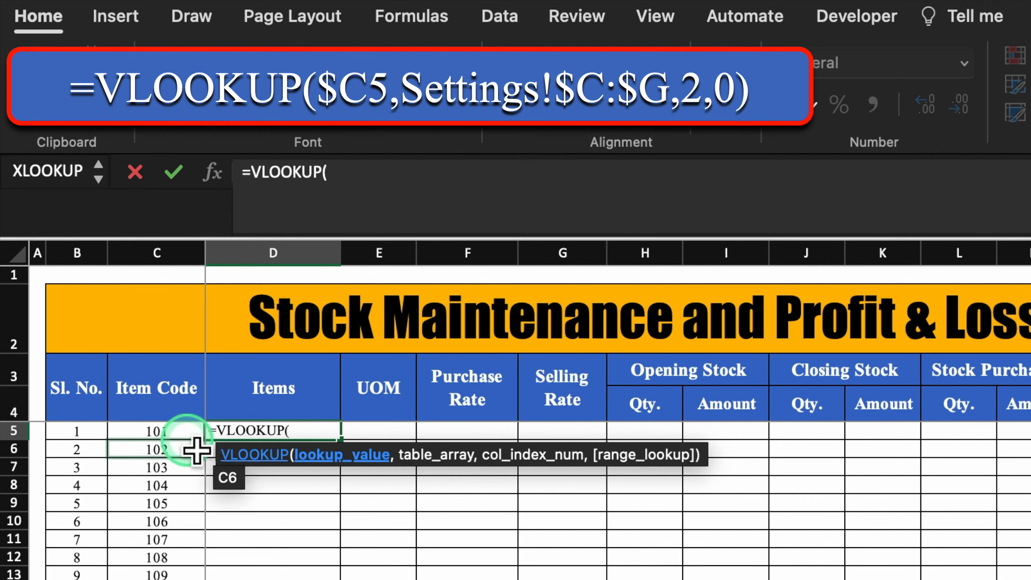
{"action": "left_click", "coordinate": [175, 433]}
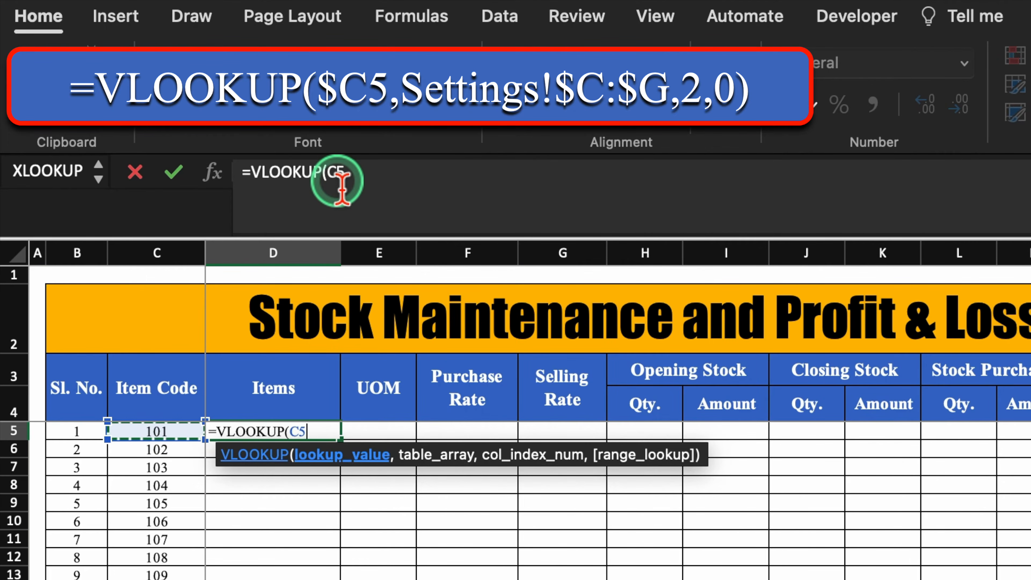
{"action": "left_click", "coordinate": [328, 173]}
{"action": "type", "text": "$"}
{"action": "left_click", "coordinate": [403, 175]}
{"action": "type", "text": ","}
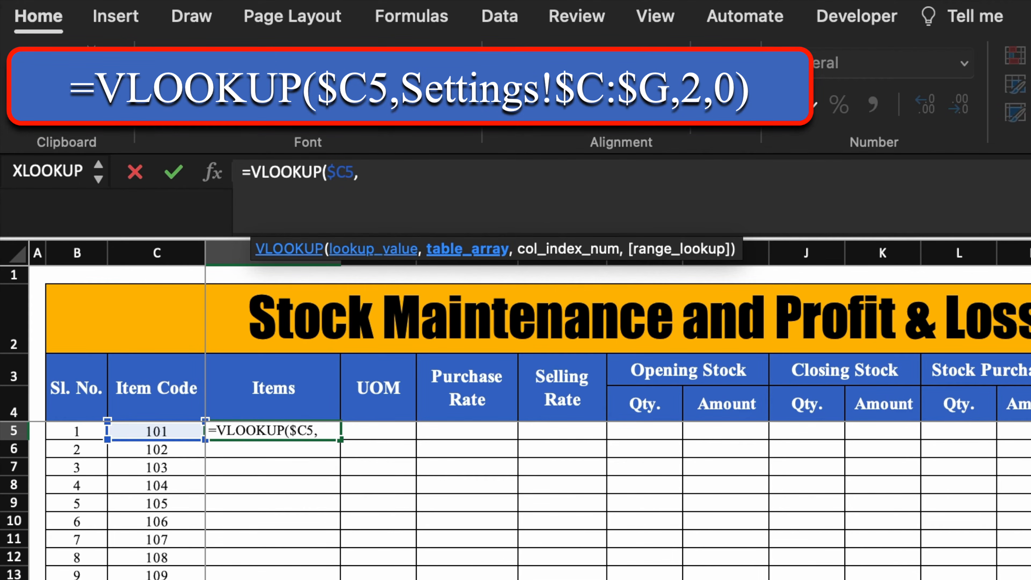
- Complete the D5 lookup with table array Settings!$C:$G, column index 2 and range lookup 0, and copy it across through G5
{"action": "key", "text": "ctrl+Page_Up"}
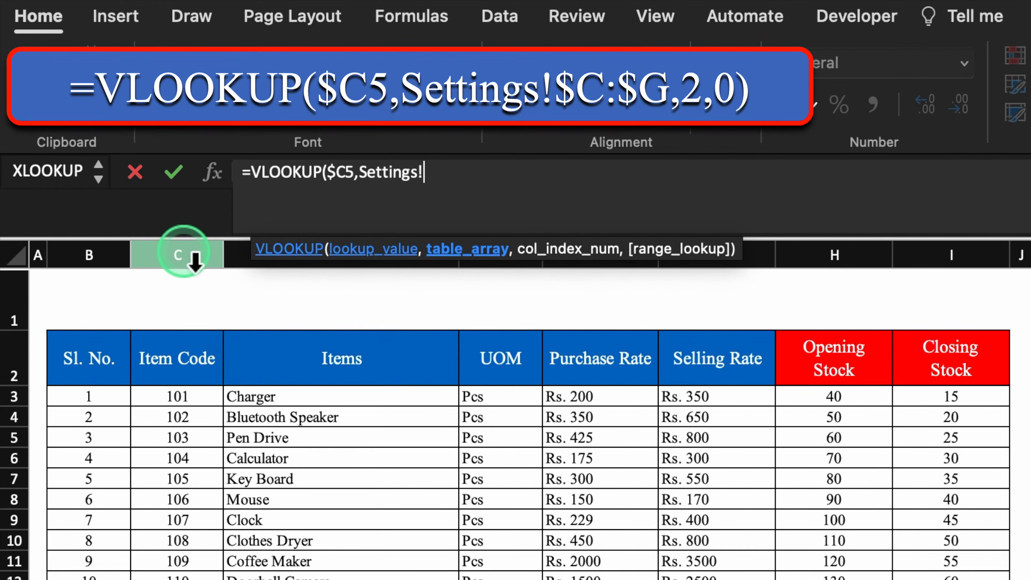
{"action": "left_click_drag", "start_coordinate": [194, 260], "coordinate": [704, 311]}
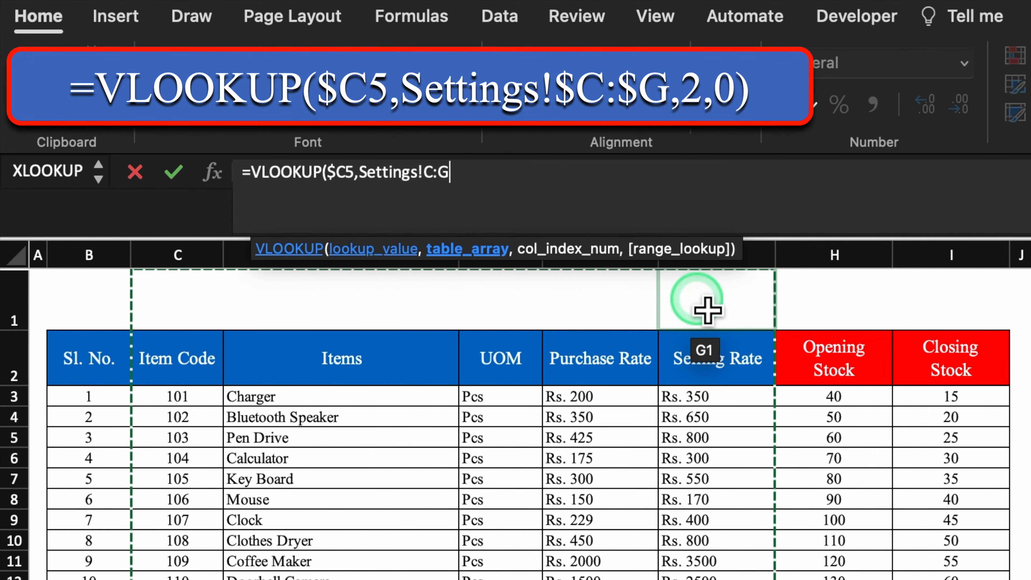
{"action": "key", "text": "F4"}
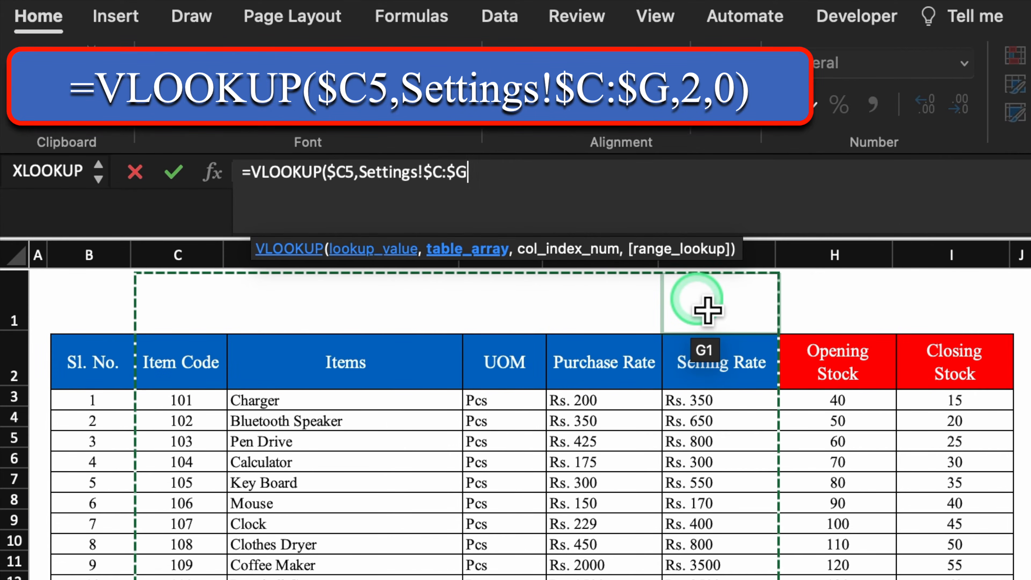
{"action": "type", "text": ",2,0"}
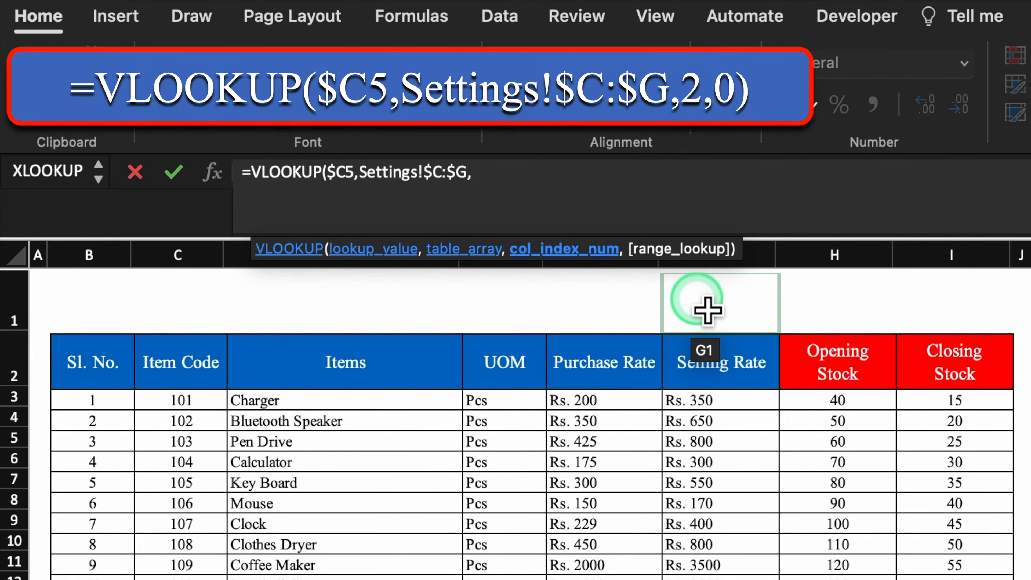
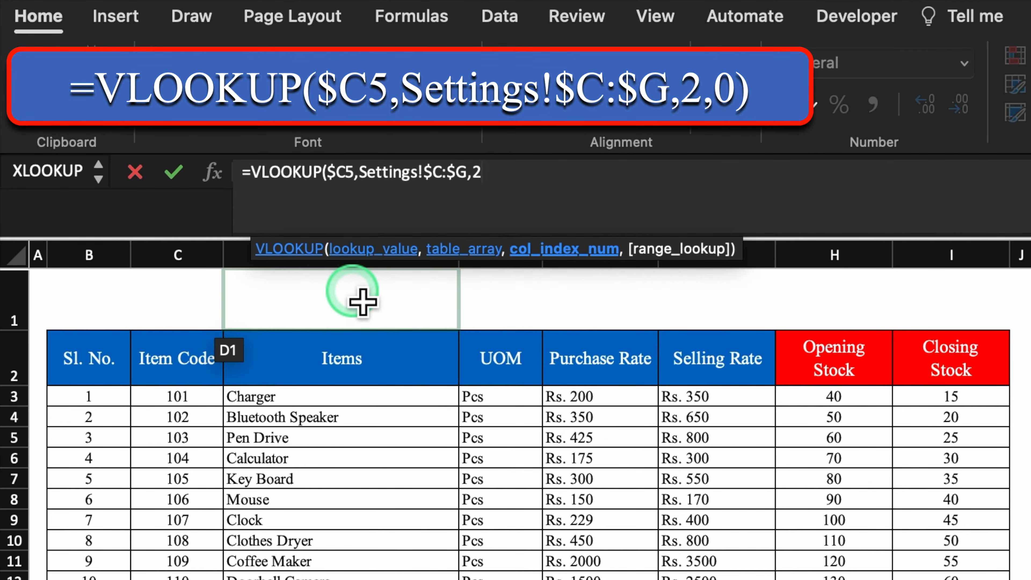
{"action": "type", "text": ",0)"}
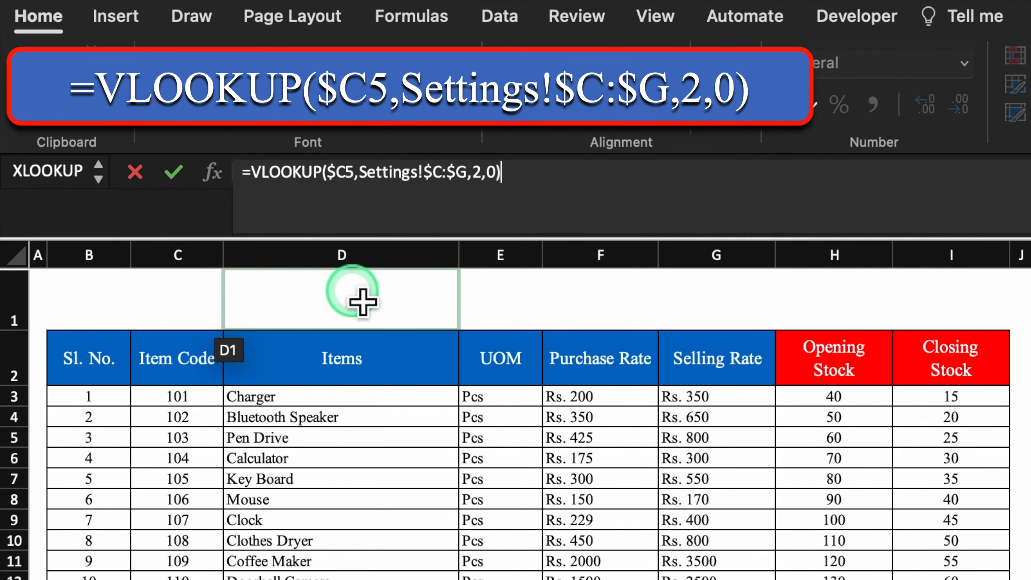
{"action": "key", "text": "Return"}
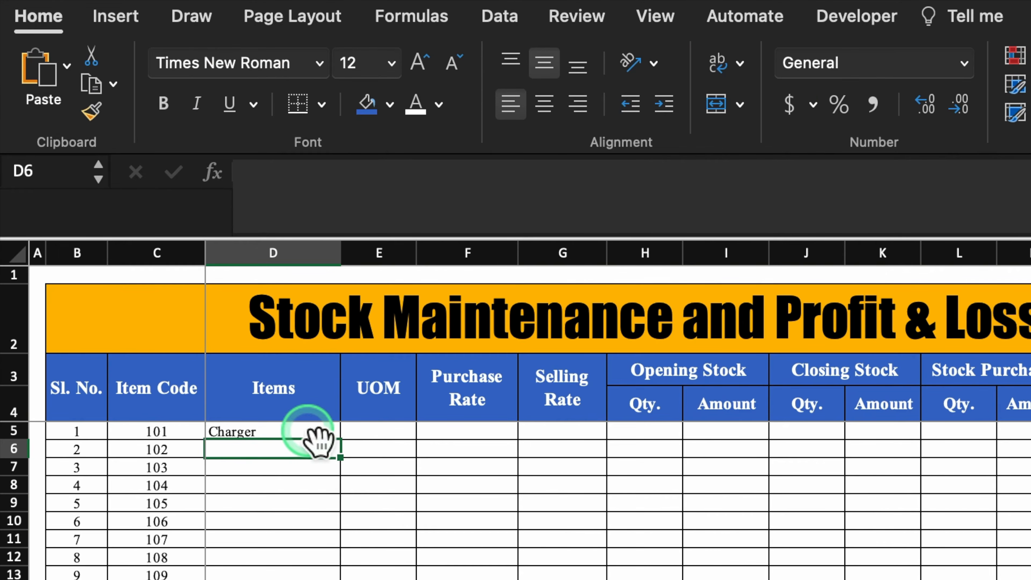
{"action": "left_click", "coordinate": [313, 433]}
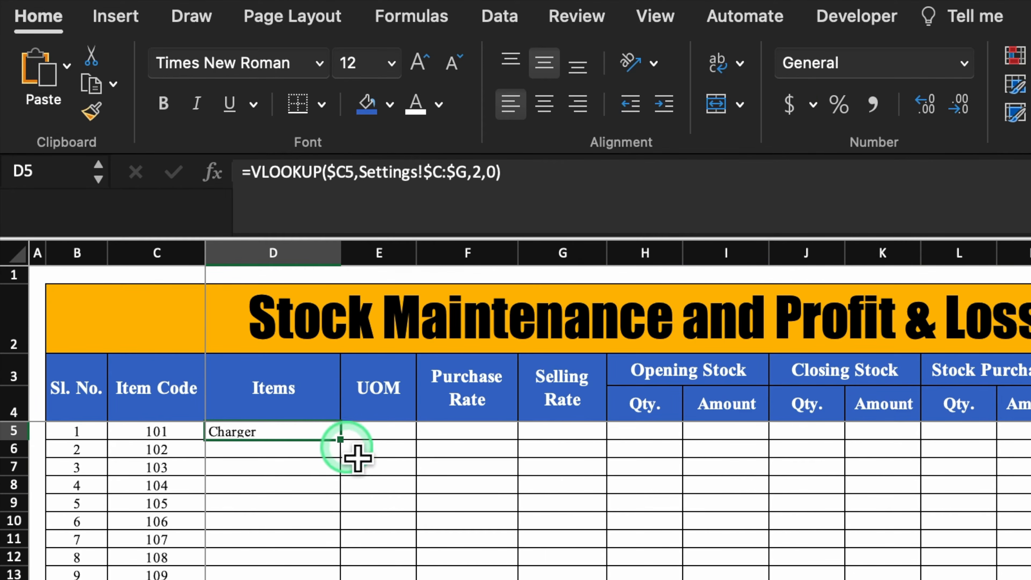
{"action": "left_click_drag", "start_coordinate": [341, 440], "coordinate": [593, 465]}
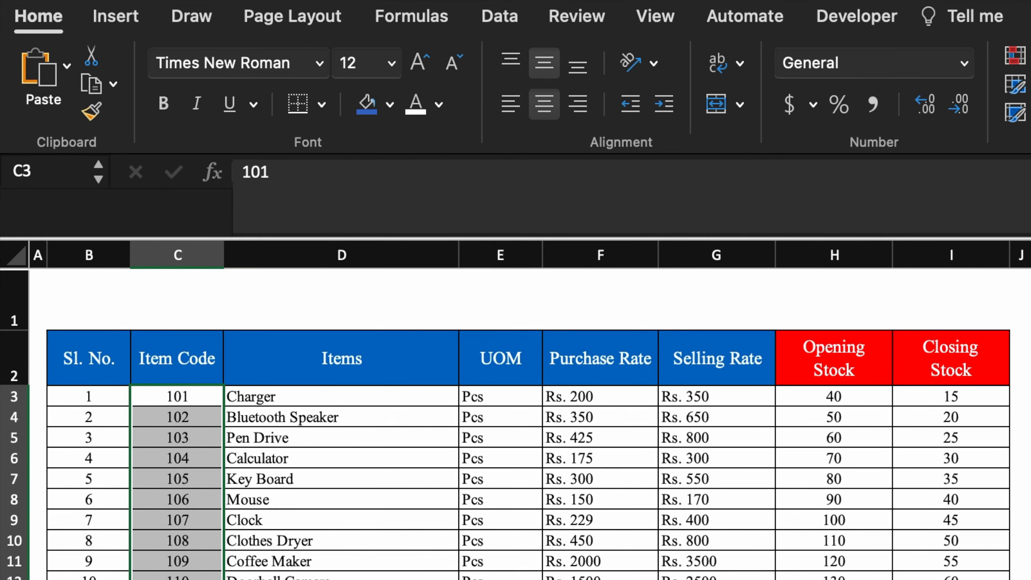
- On the Settings sheet, enter 1 and 2 in row 1 above Item Code and Items, and centre C1:G1
{"action": "left_click", "coordinate": [203, 305]}
{"action": "type", "text": "1"}
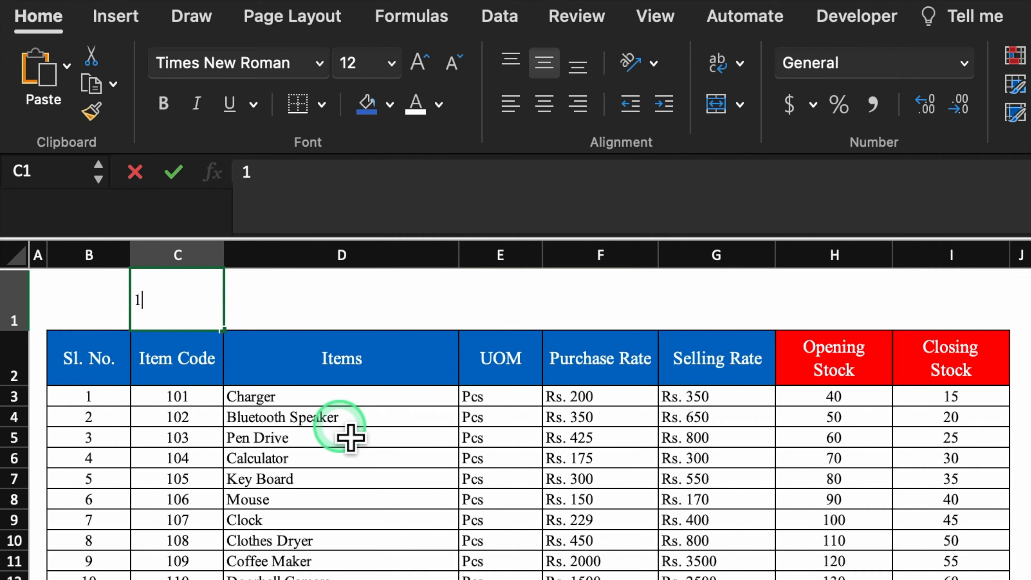
{"action": "left_click", "coordinate": [301, 309]}
{"action": "type", "text": "2"}
{"action": "left_click", "coordinate": [517, 310]}
{"action": "left_click_drag", "start_coordinate": [207, 318], "coordinate": [767, 323]}
{"action": "left_click", "coordinate": [544, 104]}
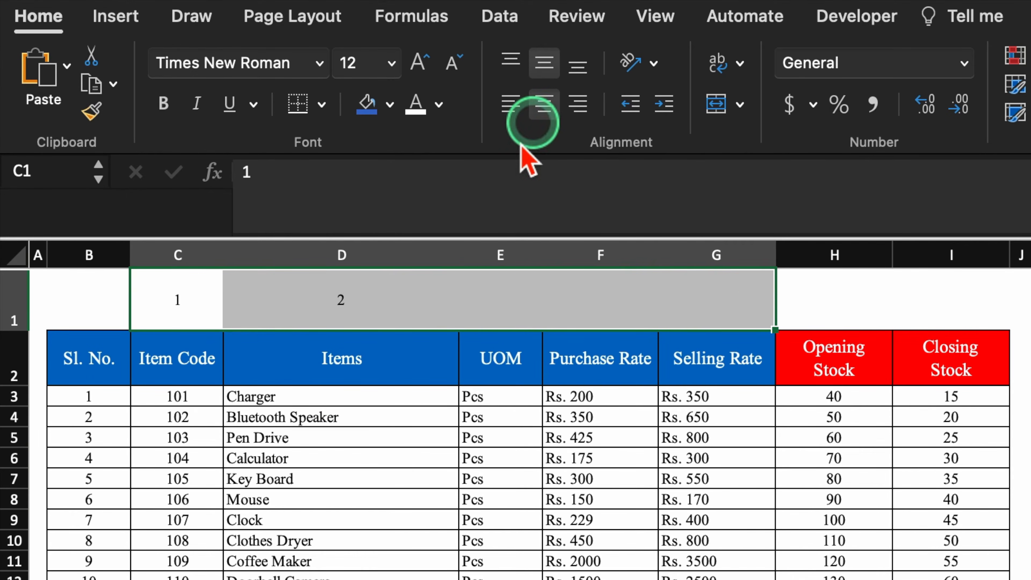
- Enter 3, 4 and 5 in row 1 above the UOM, Purchase Rate and Selling Rate columns, and return to the stock sheet
{"action": "left_click", "coordinate": [519, 300]}
{"action": "type", "text": "3"}
{"action": "left_click", "coordinate": [603, 289]}
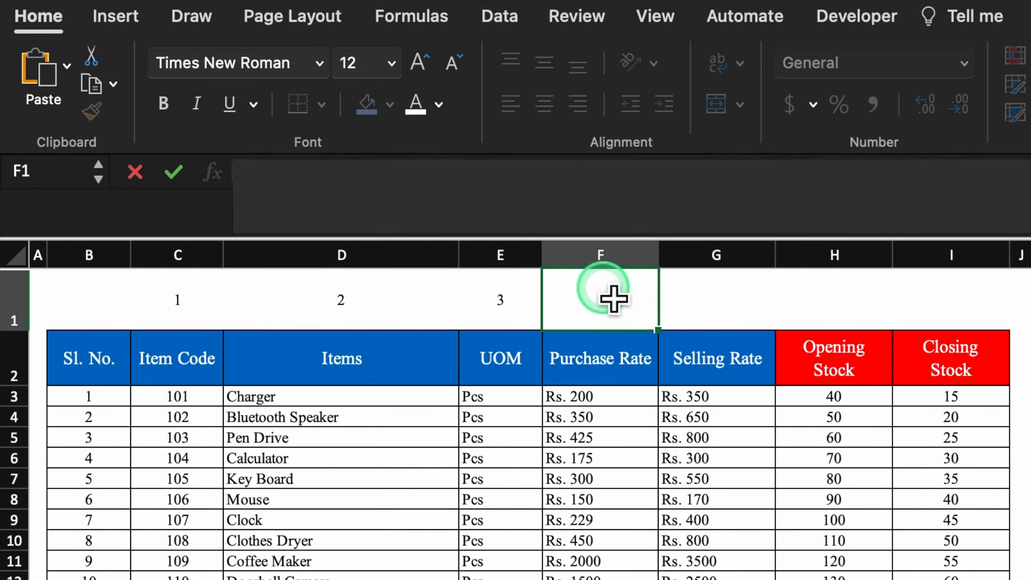
{"action": "type", "text": "4"}
{"action": "left_click", "coordinate": [697, 304]}
{"action": "left_click", "coordinate": [830, 440]}
{"action": "type", "text": "5"}
{"action": "left_click", "coordinate": [1029, 579]}
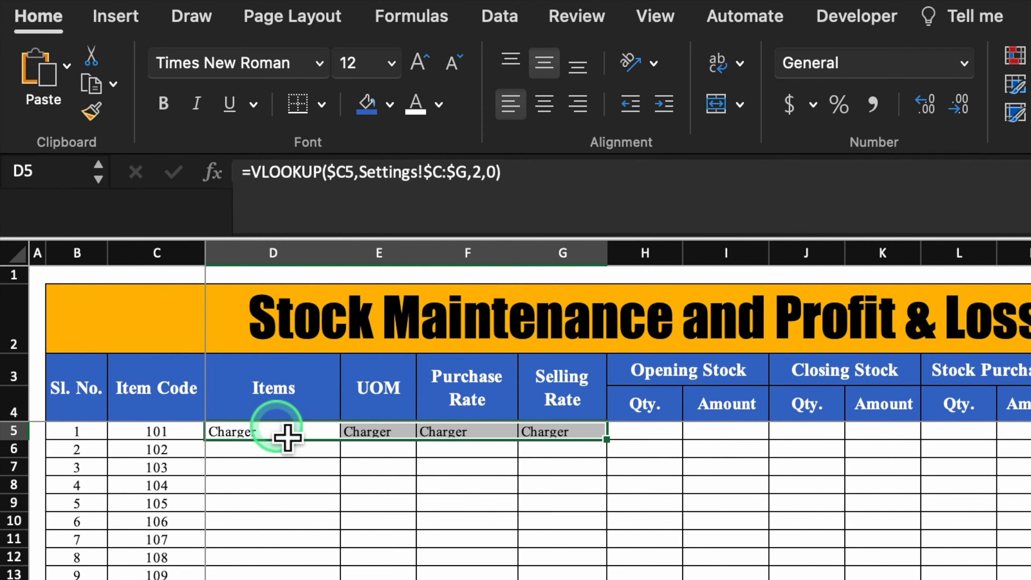
- Change the column index in the UOM formula in E5 to 3
{"action": "left_click", "coordinate": [285, 438]}
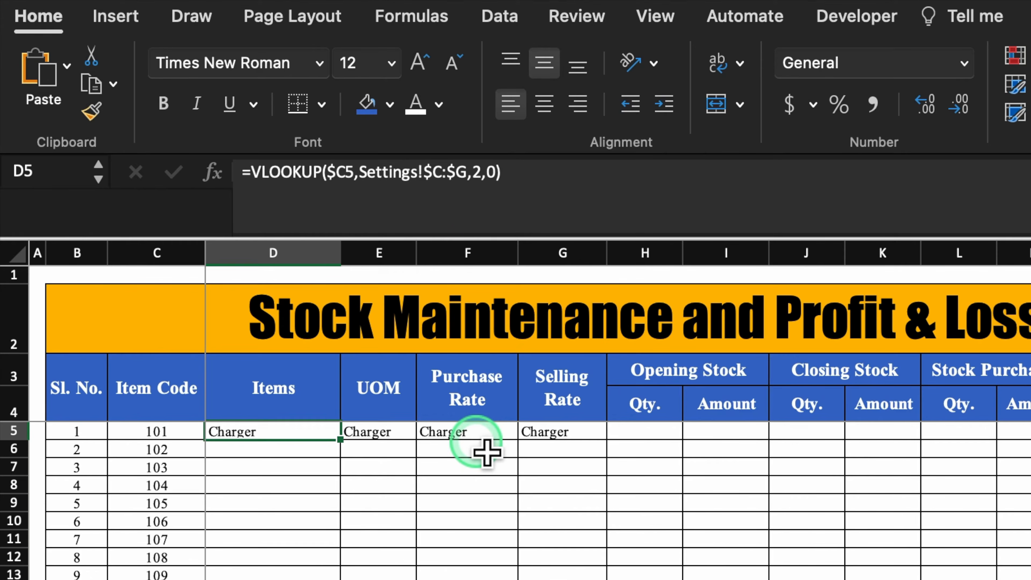
{"action": "key", "text": "Right"}
{"action": "left_click", "coordinate": [482, 173]}
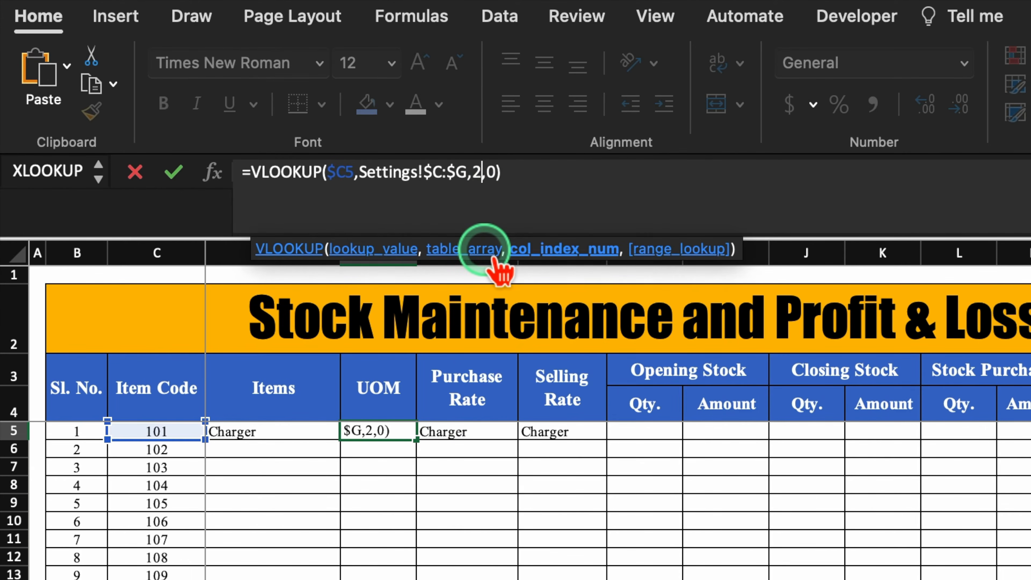
{"action": "key", "text": "Return"}
- Change the column index in the Purchase Rate formula in F5 to 4
{"action": "left_click", "coordinate": [479, 433]}
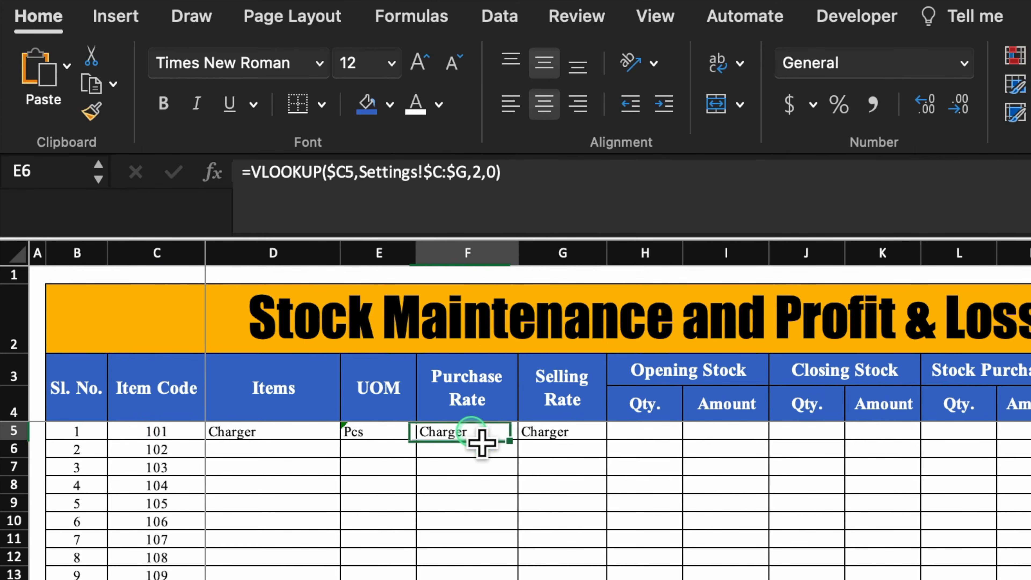
{"action": "left_click", "coordinate": [483, 174]}
{"action": "key", "text": "BackSpace"}
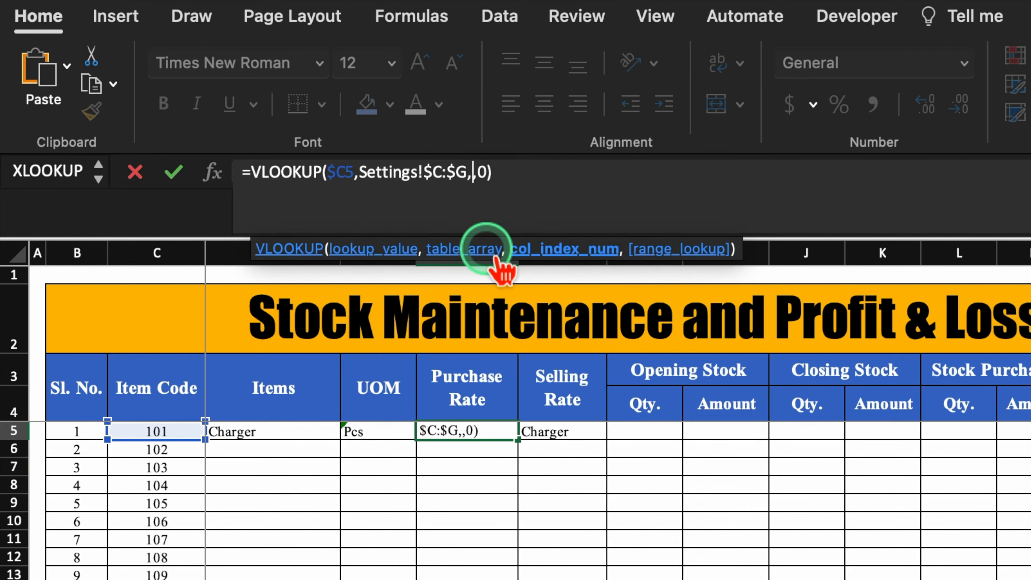
{"action": "type", "text": "4"}
{"action": "key", "text": "Return"}
- Change the column index in the Selling Rate formula in G5 to 5
{"action": "left_click", "coordinate": [589, 433]}
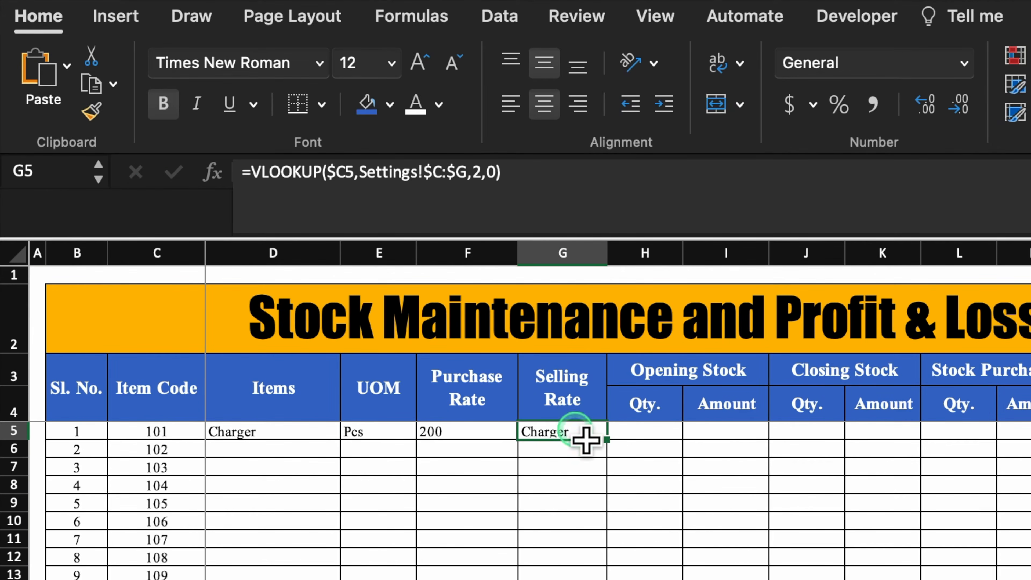
{"action": "left_click", "coordinate": [479, 176]}
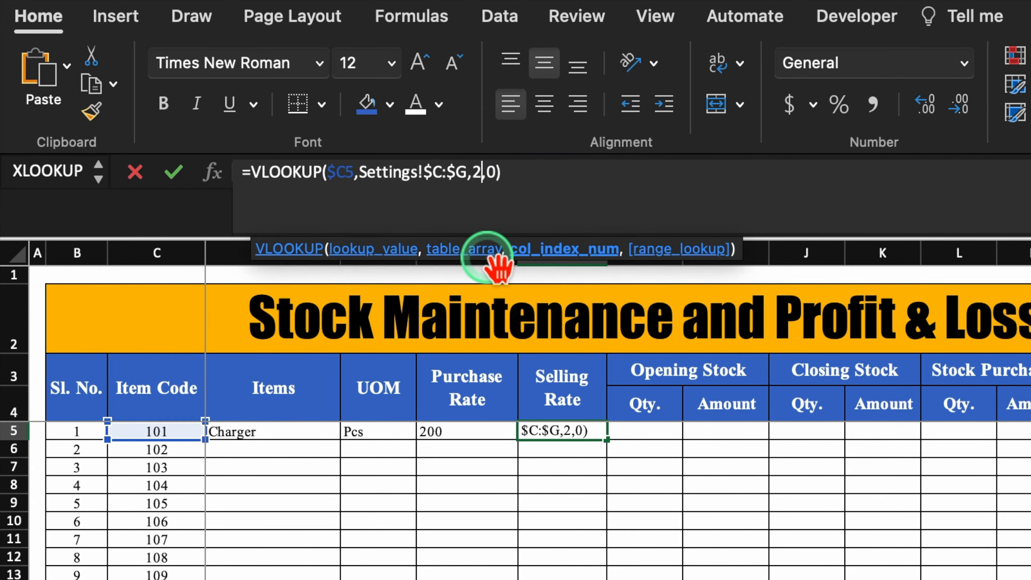
{"action": "key", "text": "BackSpace"}
{"action": "type", "text": "5"}
{"action": "key", "text": "Return"}
- Fill the lookup formulas in D5:G5 down through all the item rows
{"action": "left_click_drag", "start_coordinate": [280, 432], "coordinate": [513, 433]}
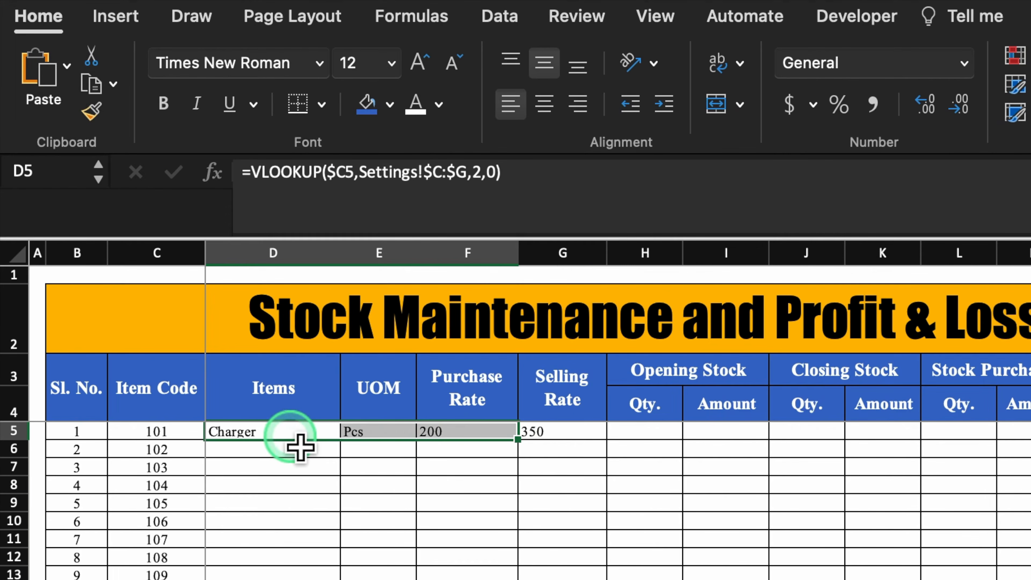
{"action": "left_click", "coordinate": [289, 433]}
{"action": "left_click_drag", "start_coordinate": [284, 431], "coordinate": [602, 437]}
{"action": "double_click", "coordinate": [606, 439]}
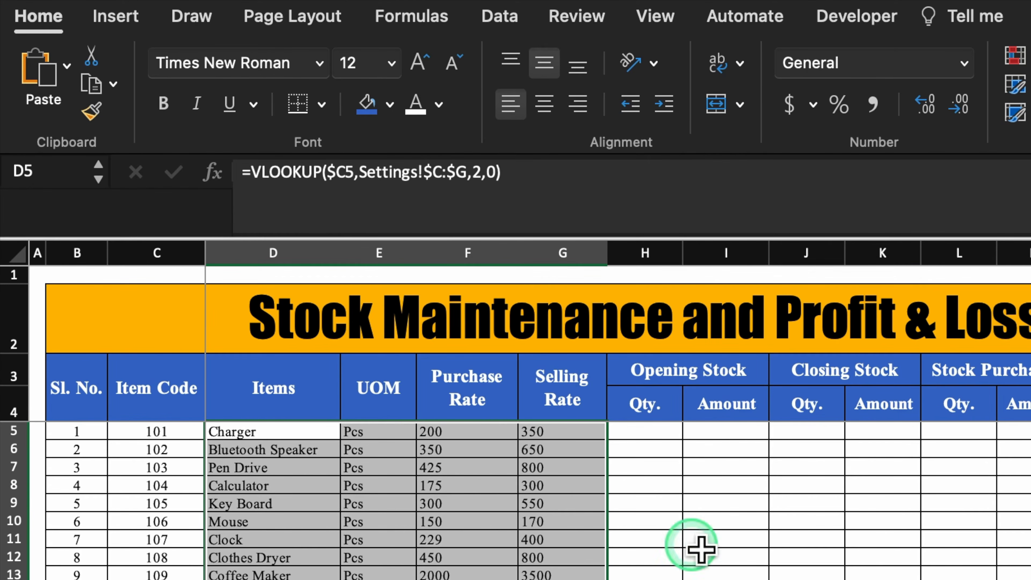
- Begin a VLOOKUP formula in the Opening Stock Qty. cell H5 with C5 as the lookup value
{"action": "left_click", "coordinate": [662, 440]}
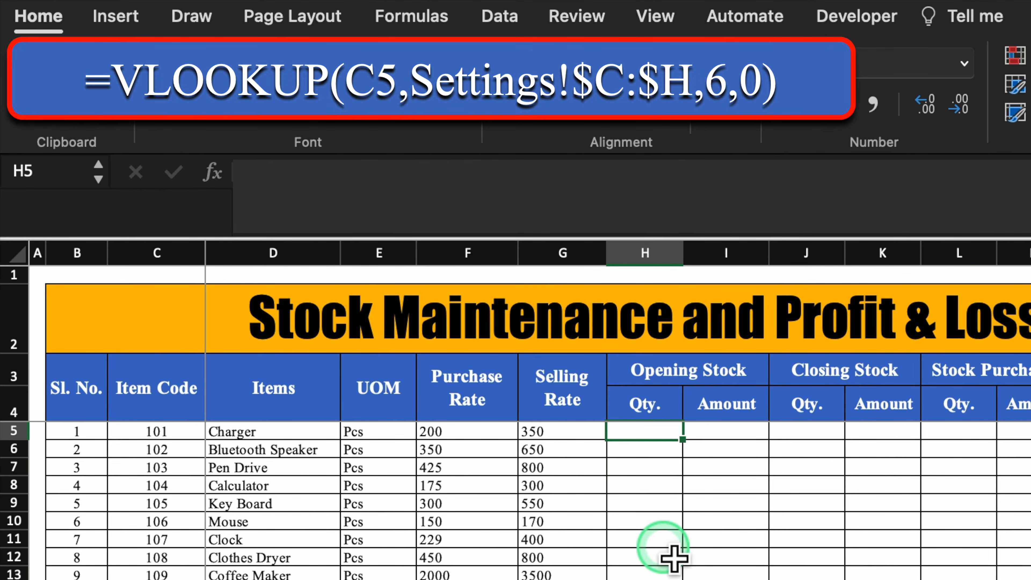
{"action": "type", "text": "=vlo"}
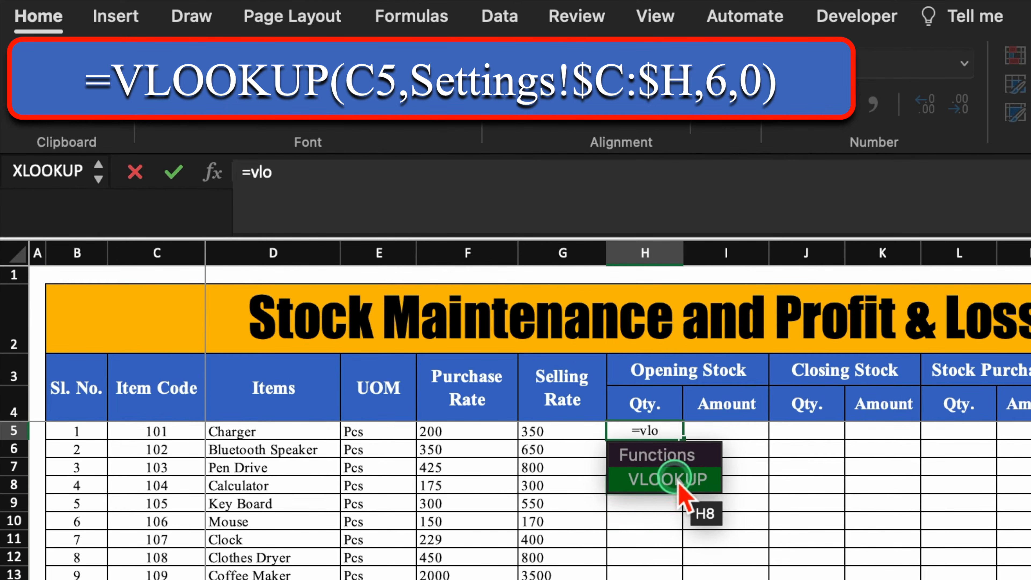
{"action": "double_click", "coordinate": [669, 481]}
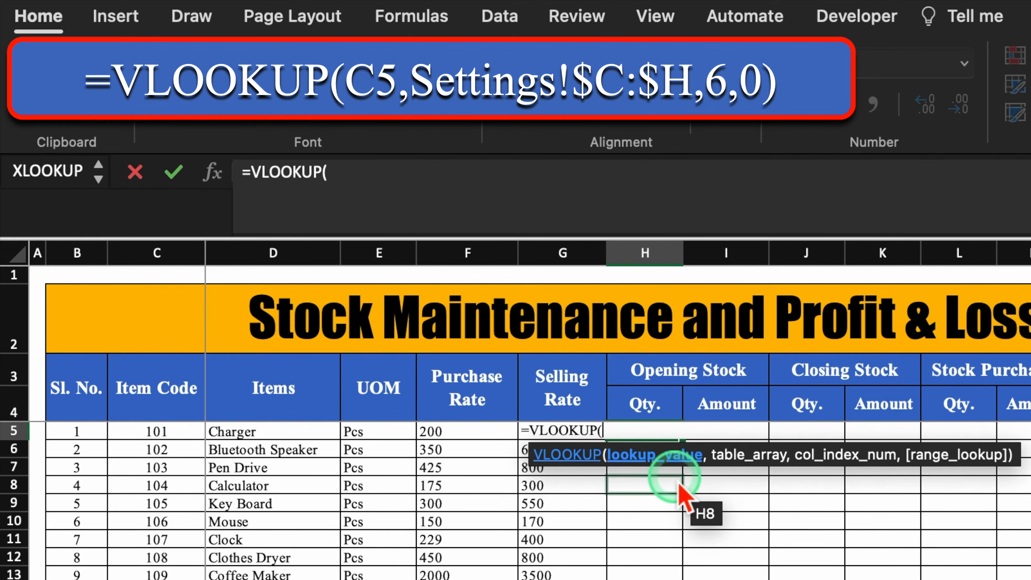
{"action": "left_click", "coordinate": [165, 442]}
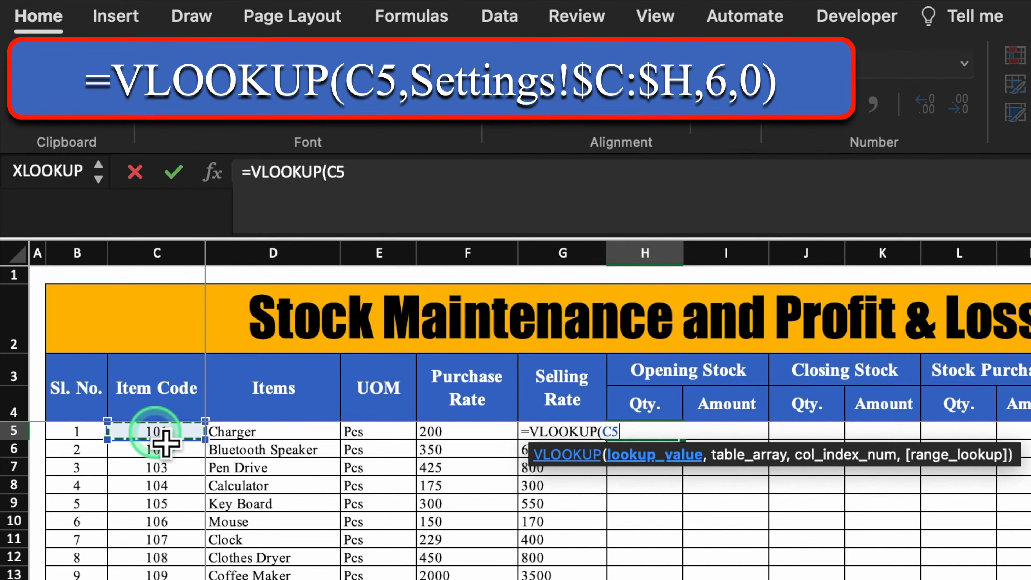
{"action": "type", "text": ","}
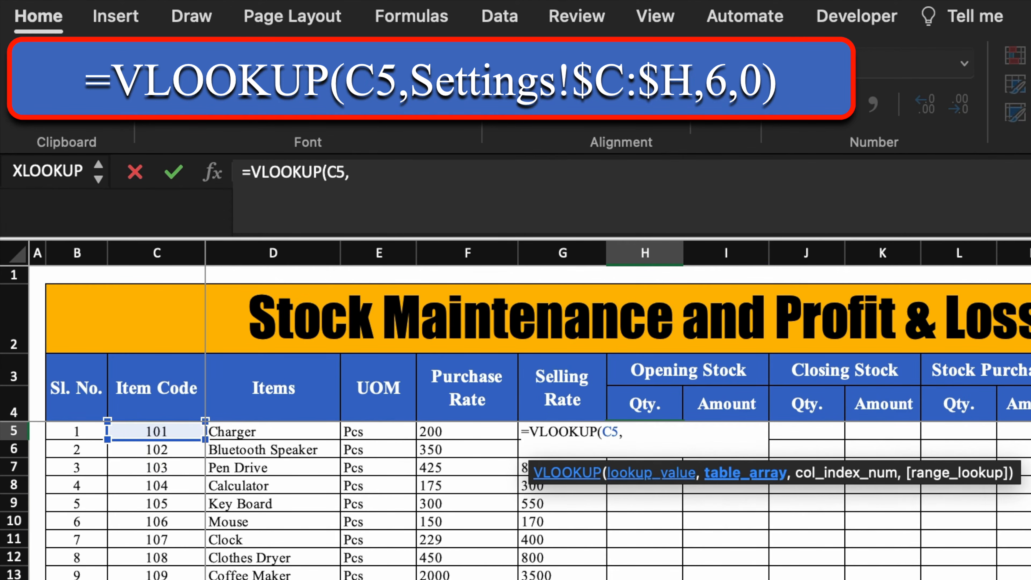
- Complete the H5 lookup with table array Settings!$C:$H, column index 6 and match type 0, and fill it down the item rows
{"action": "key", "text": "ctrl+Page_Down"}
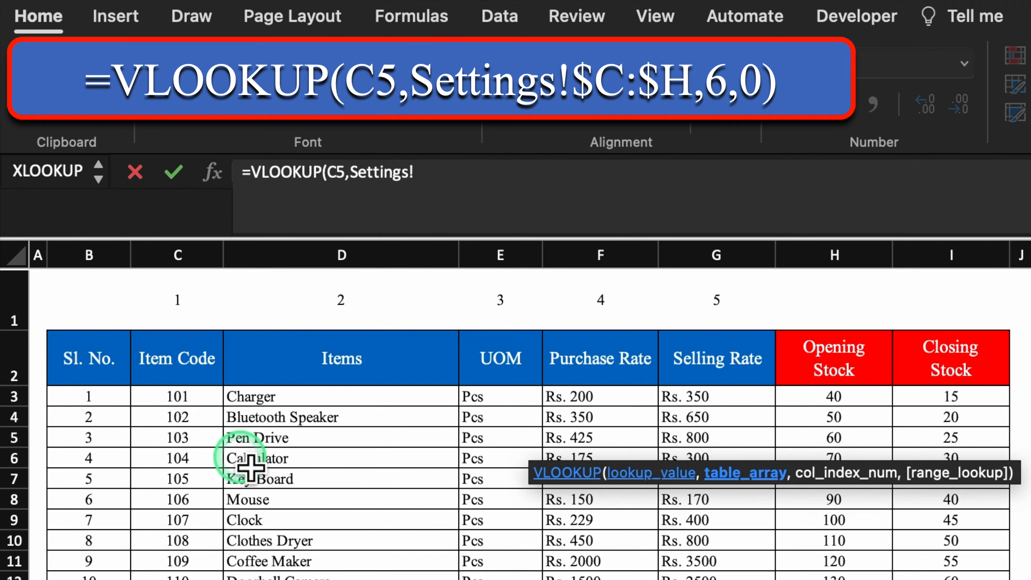
{"action": "left_click_drag", "start_coordinate": [191, 268], "coordinate": [828, 336]}
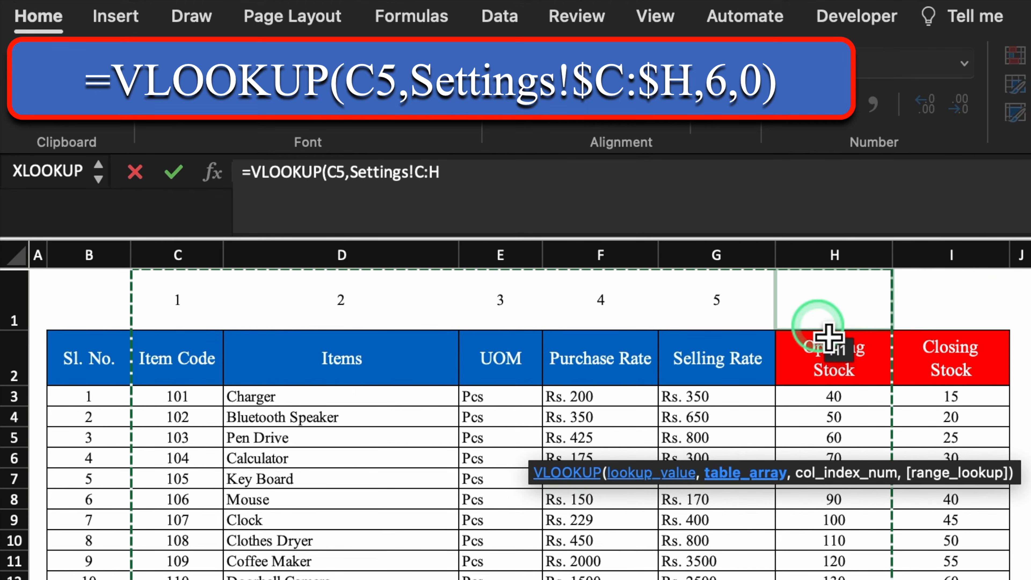
{"action": "key", "text": "F4"}
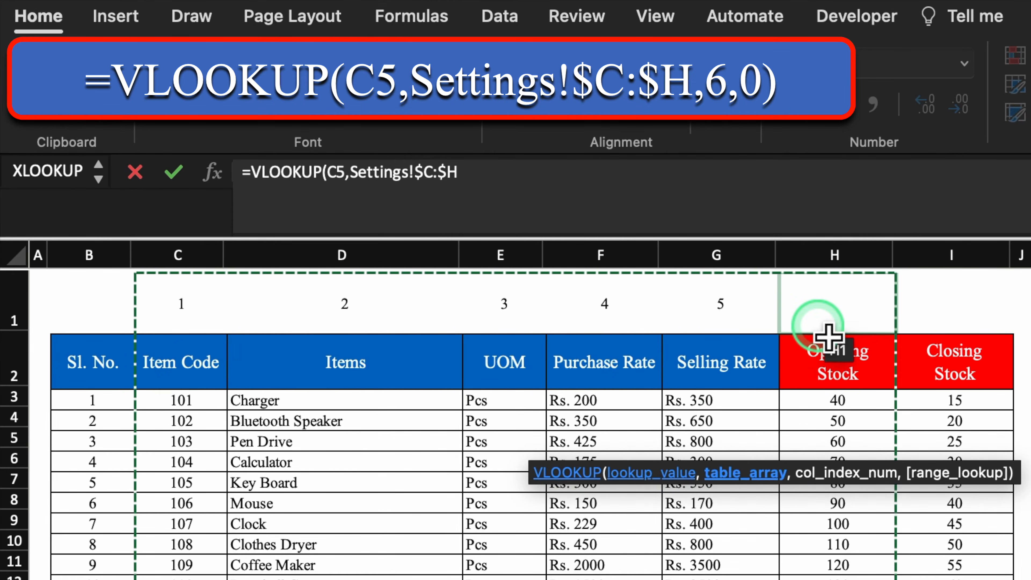
{"action": "type", "text": ","}
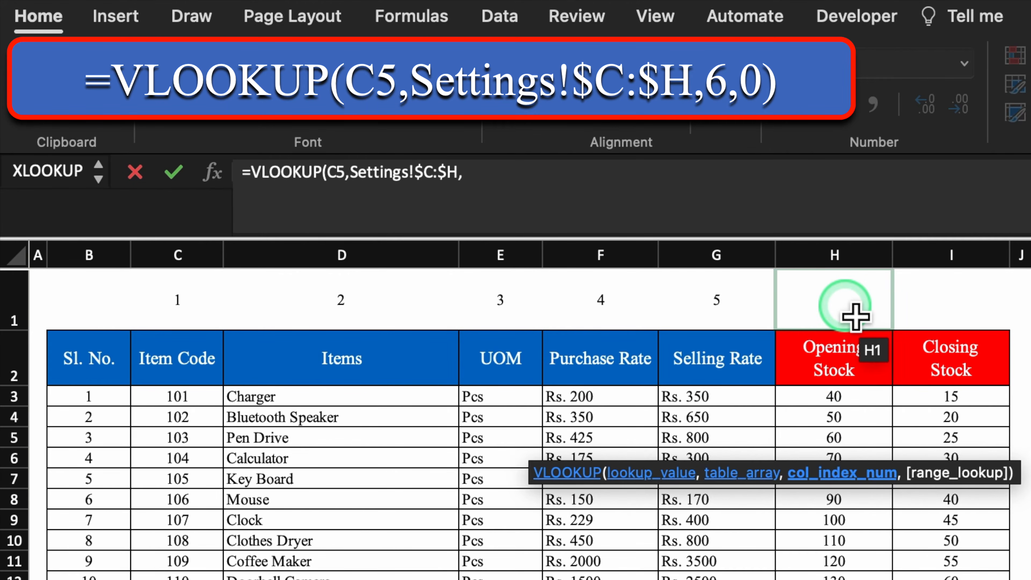
{"action": "type", "text": "6"}
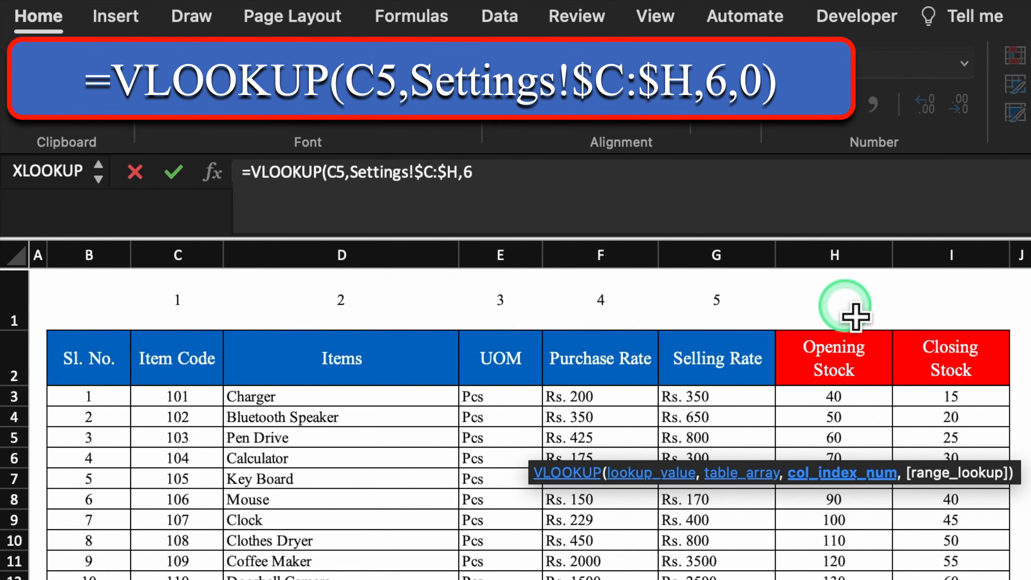
{"action": "type", "text": ",0)"}
{"action": "key", "text": "Return"}
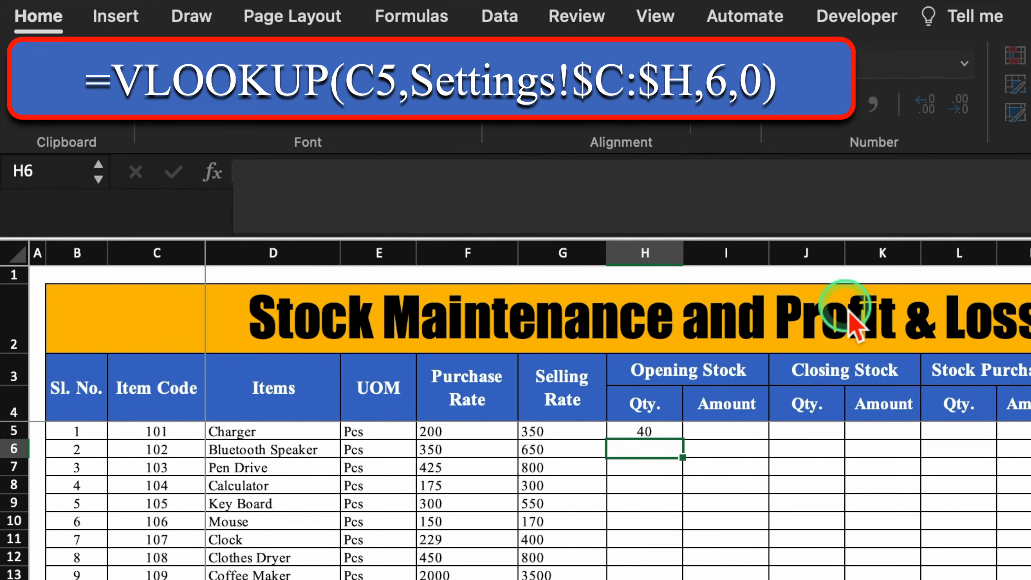
{"action": "left_click", "coordinate": [663, 438]}
{"action": "left_click_drag", "start_coordinate": [683, 440], "coordinate": [688, 578]}
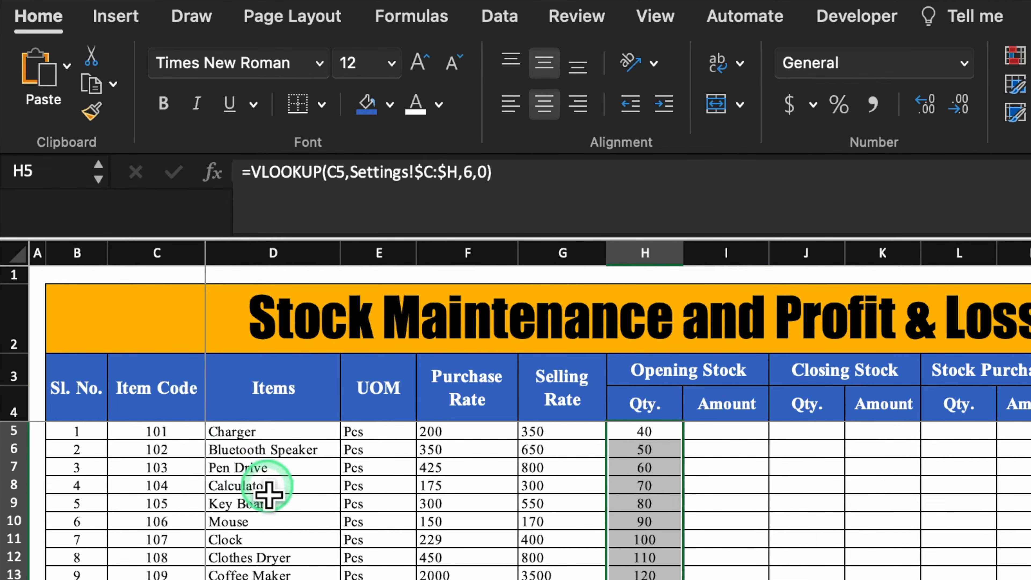
- Test the lookups by entering item code 120 in C5, and undo the entry
{"action": "left_click", "coordinate": [179, 433]}
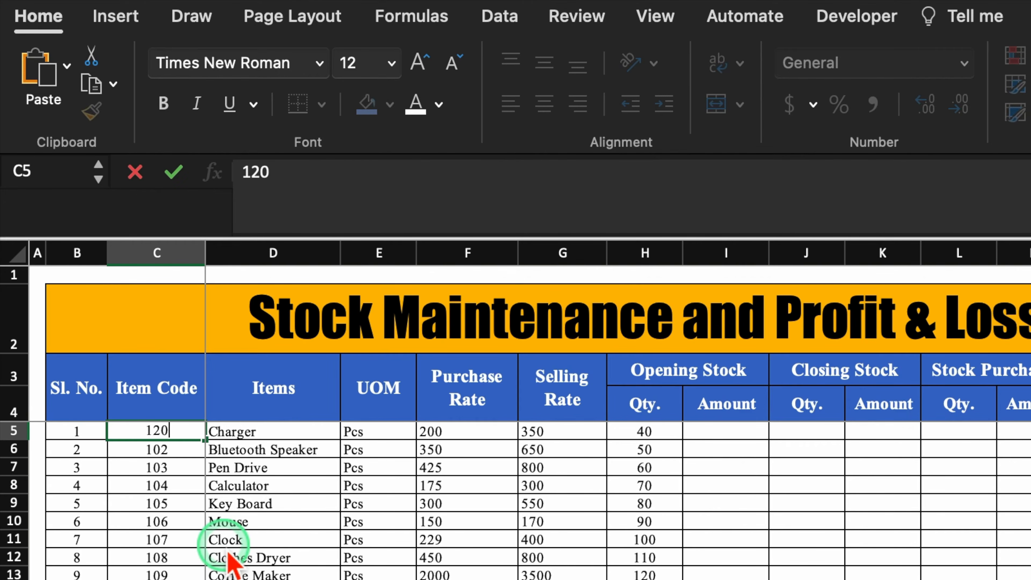
{"action": "key", "text": "Return"}
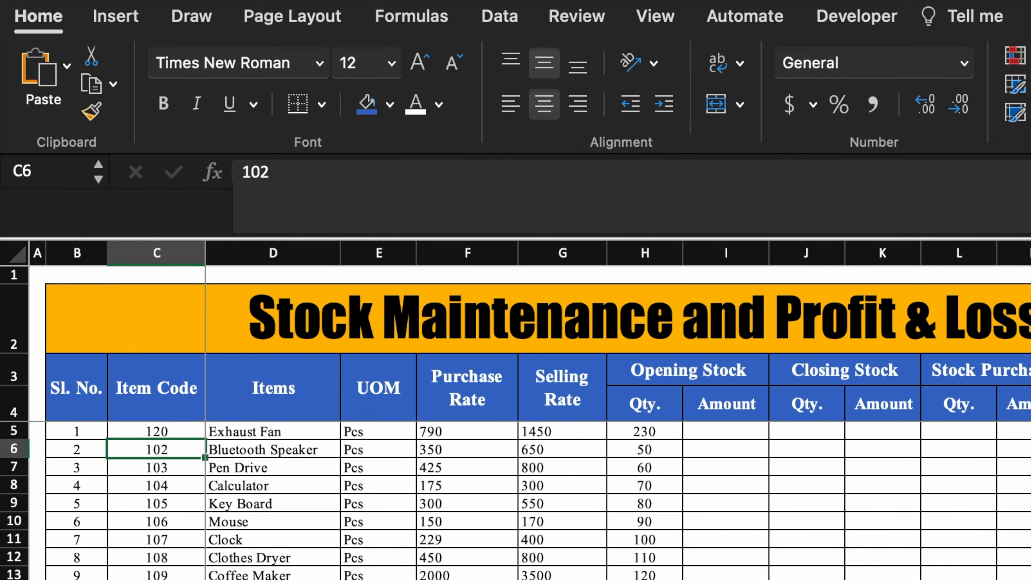
{"action": "key", "text": "super+z"}
- Enter the formula =H5*F5 in the Opening Stock Amount cell I5
{"action": "left_click", "coordinate": [730, 437]}
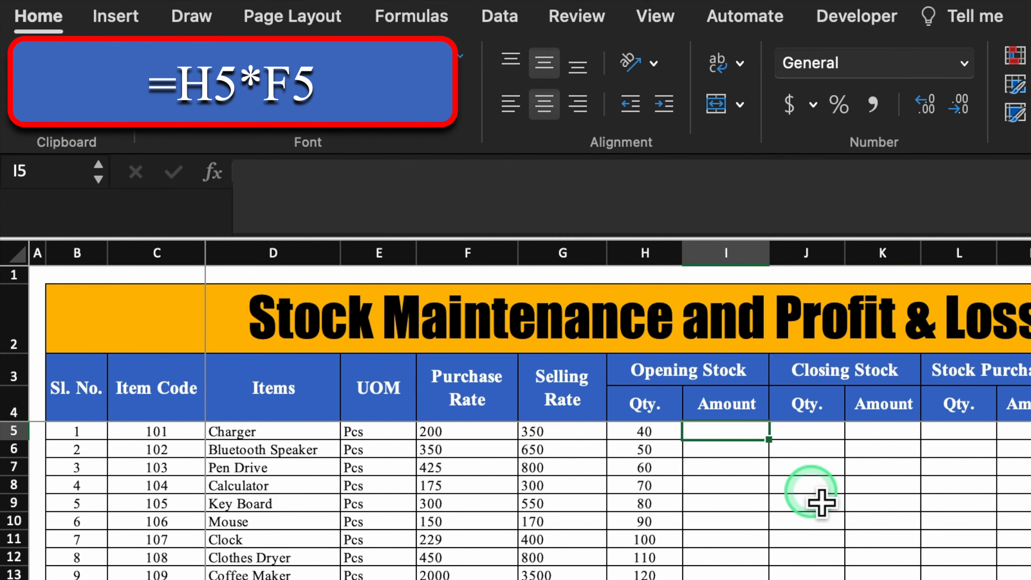
{"action": "type", "text": "="}
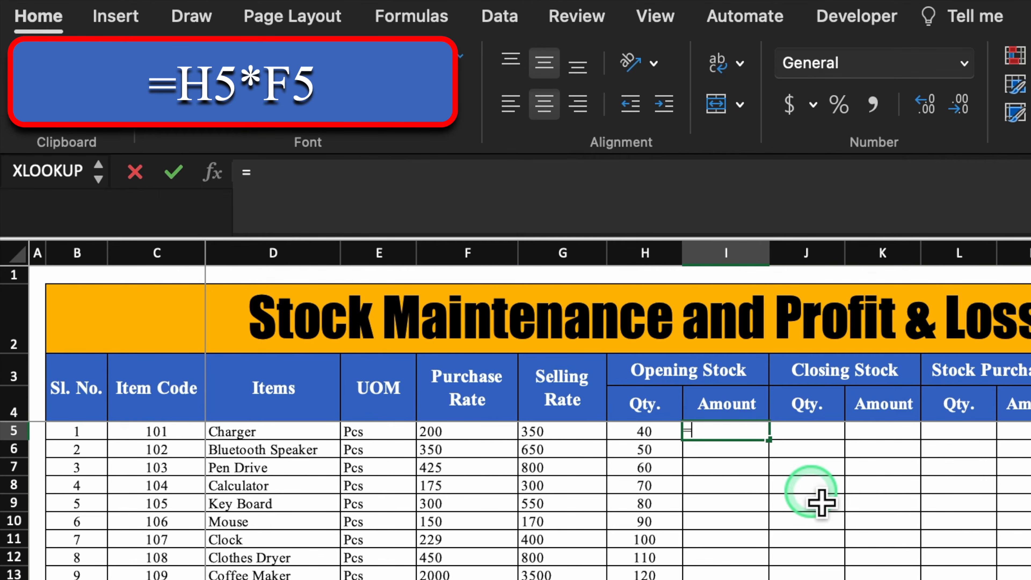
{"action": "left_click", "coordinate": [660, 431]}
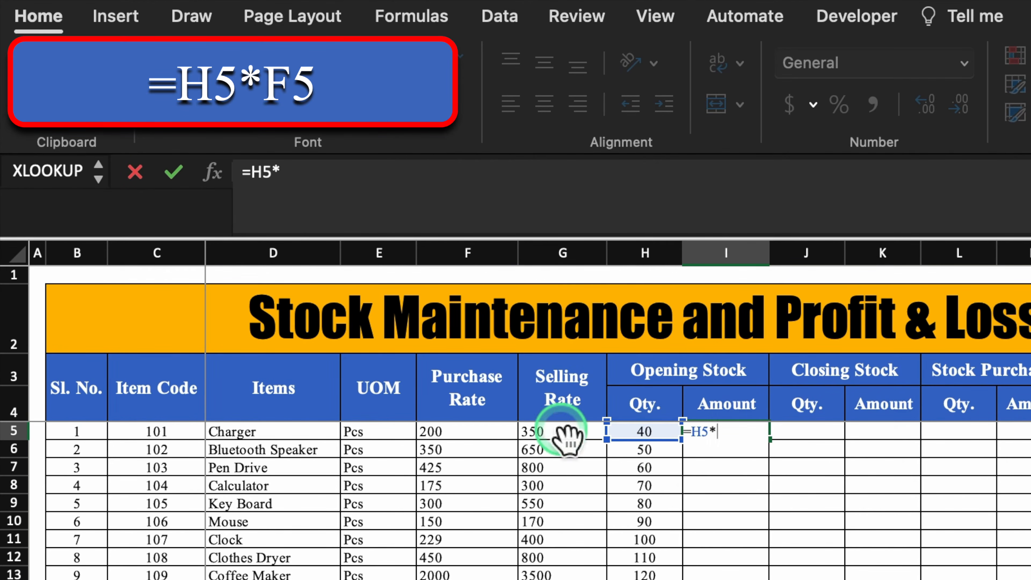
{"action": "left_click", "coordinate": [494, 438]}
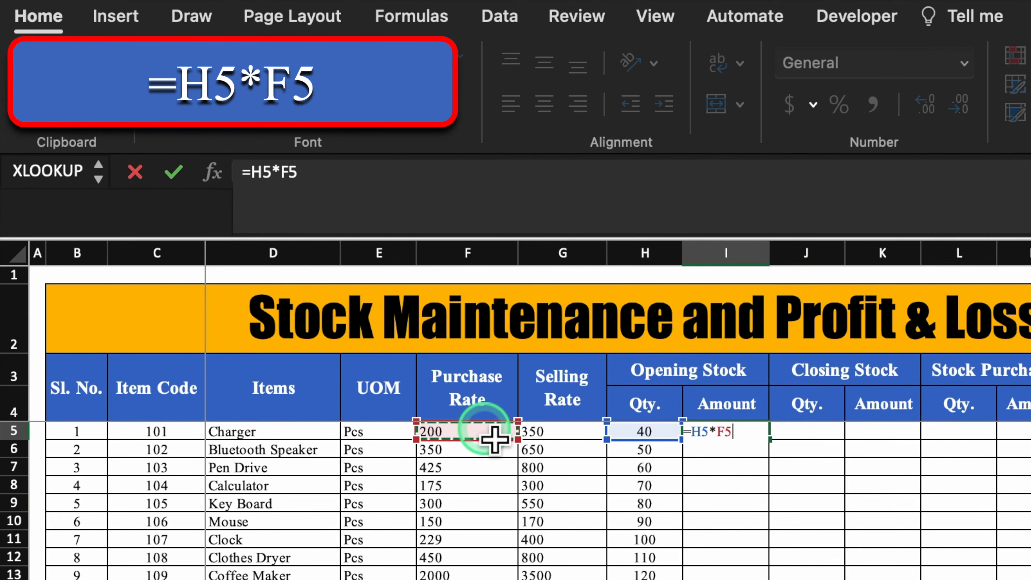
{"action": "key", "text": "Return"}
- Format the Purchase Rate and Selling Rate values from row 5 down in bold with the standard red font color
{"action": "left_click_drag", "start_coordinate": [471, 433], "coordinate": [591, 579]}
{"action": "left_click", "coordinate": [438, 104]}
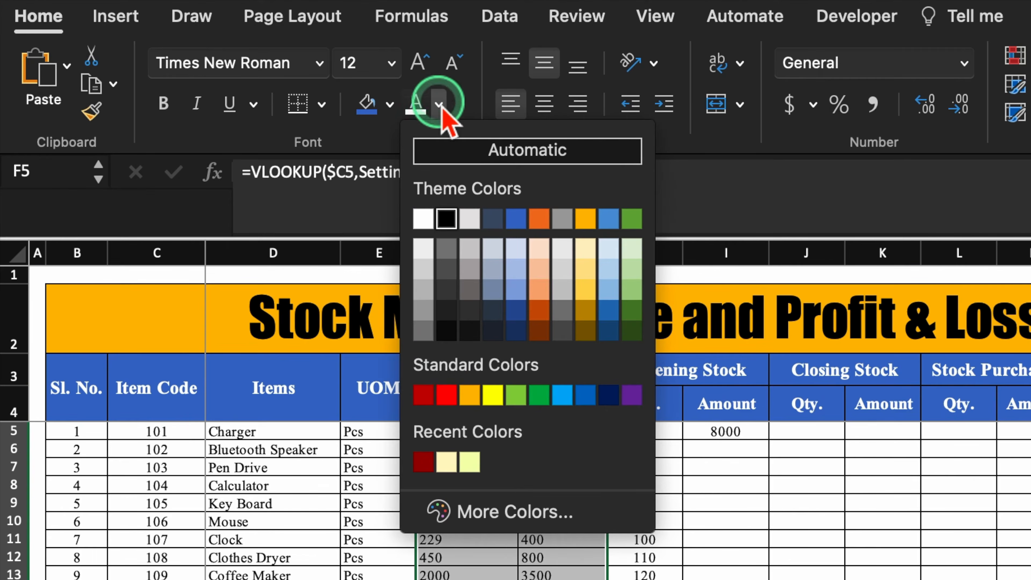
{"action": "left_click", "coordinate": [444, 393]}
{"action": "left_click", "coordinate": [164, 104]}
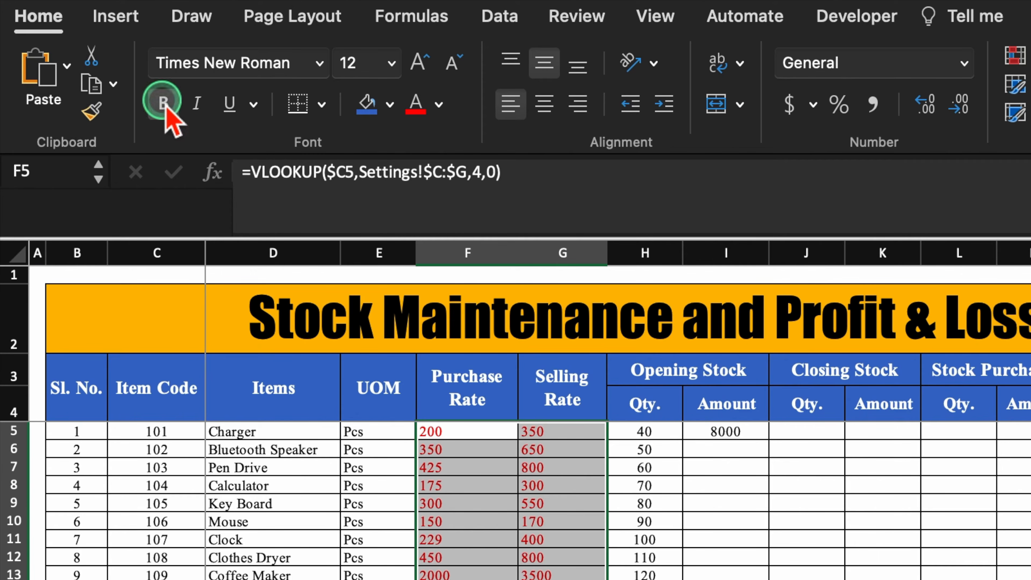
- Fill the Opening Stock Amount formula in I5 down through the item rows
{"action": "left_click", "coordinate": [746, 454]}
{"action": "left_click", "coordinate": [758, 433]}
{"action": "left_click_drag", "start_coordinate": [769, 439], "coordinate": [769, 579]}
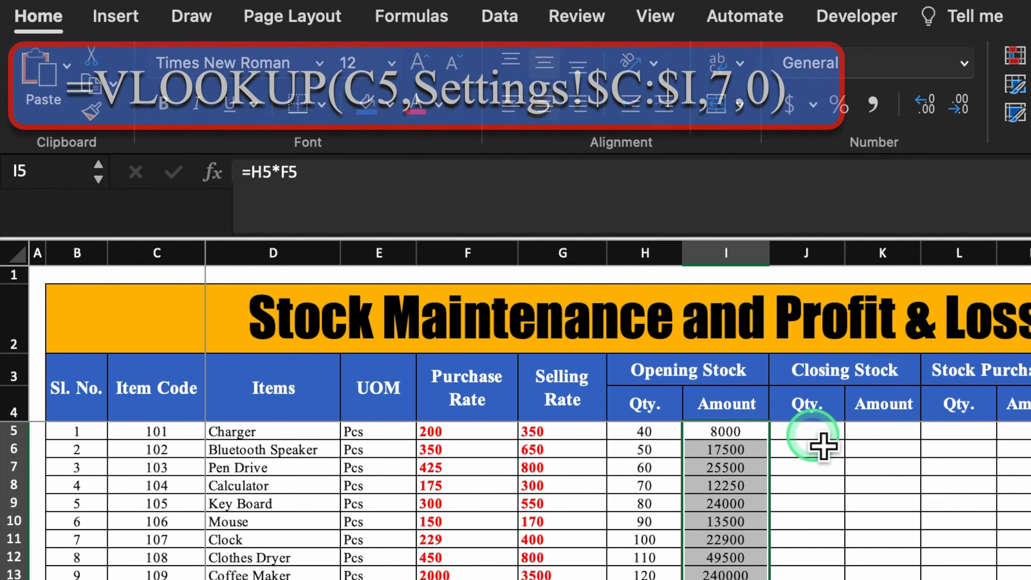
- Begin a VLOOKUP formula in the Closing Stock Qty. cell J5 with C5 as the lookup value
{"action": "left_click", "coordinate": [815, 433]}
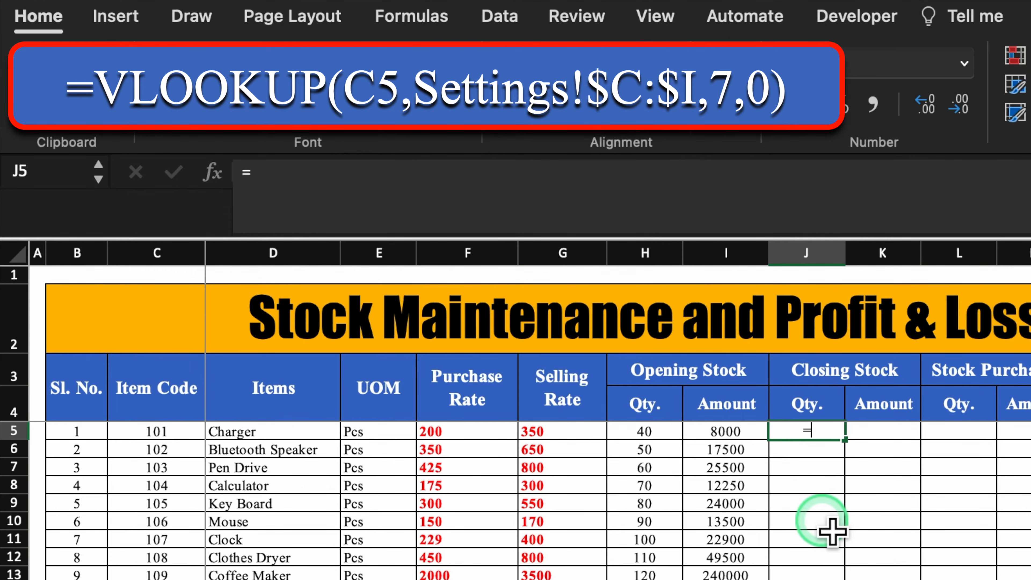
{"action": "type", "text": "=vlo"}
{"action": "double_click", "coordinate": [848, 481]}
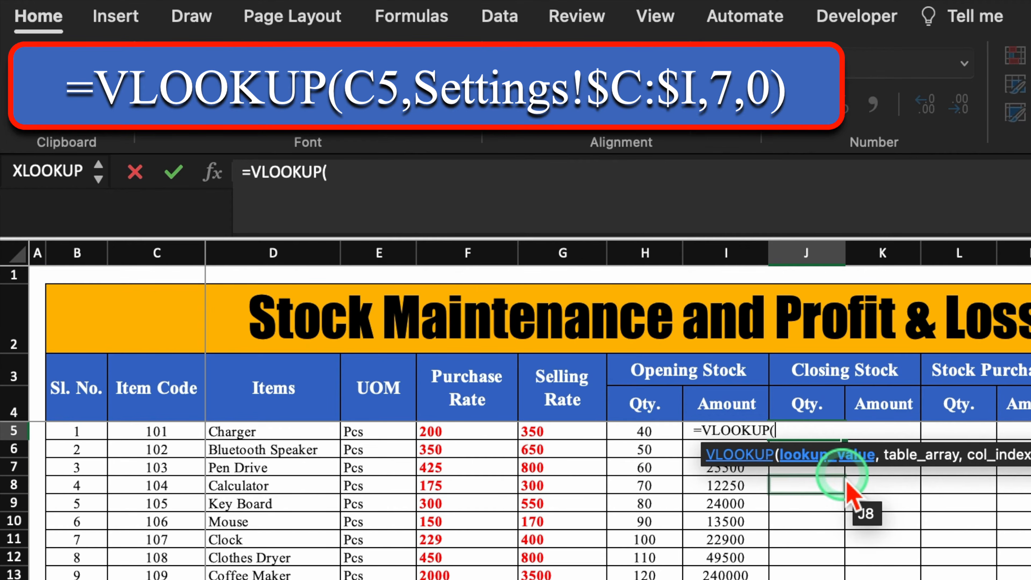
{"action": "left_click", "coordinate": [170, 431]}
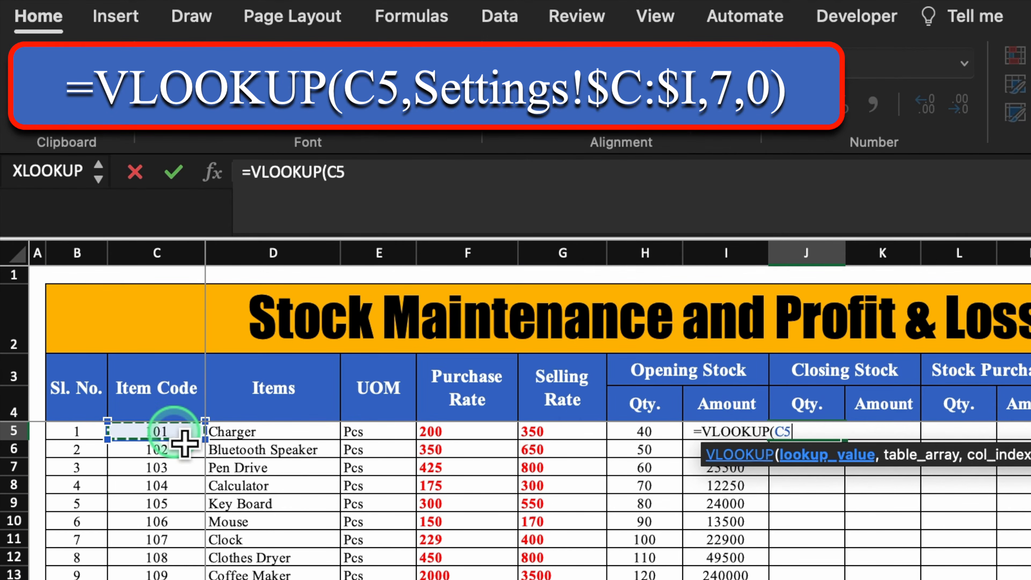
{"action": "type", "text": ","}
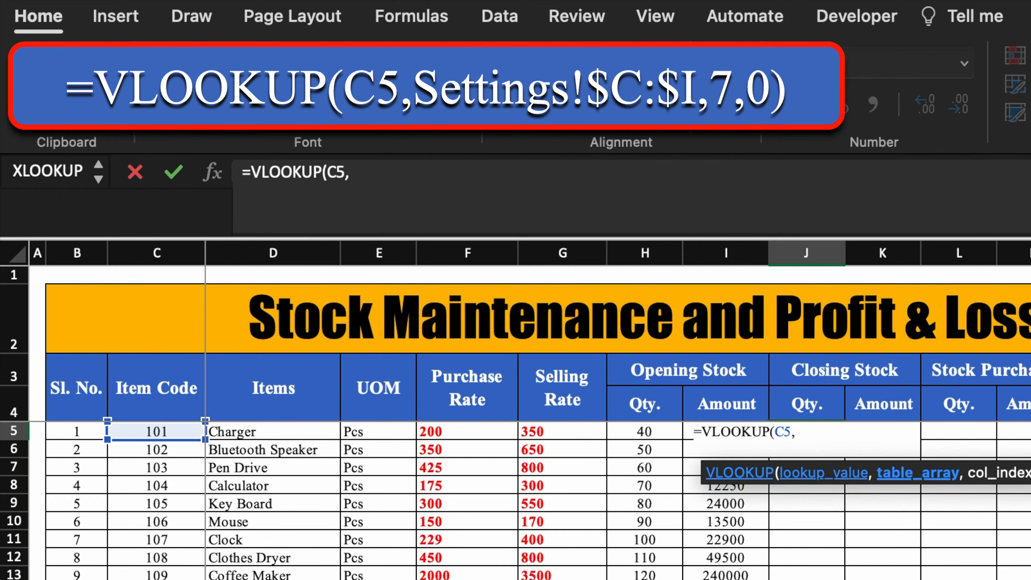
- Complete the J5 lookup with table array Settings!$C:$I, column index 7 and match type 0, and fill it down the item rows
{"action": "left_click", "coordinate": [243, 579]}
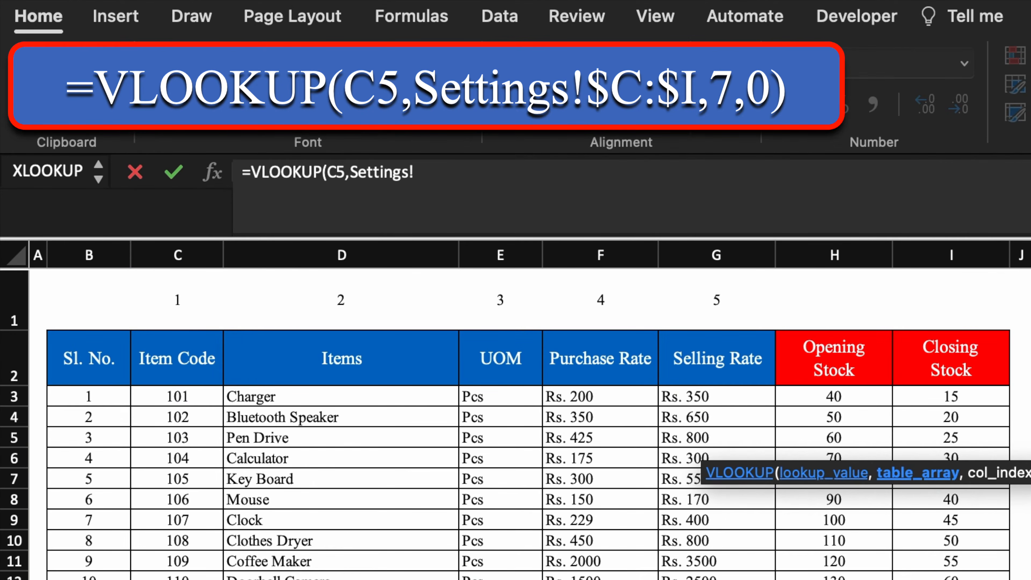
{"action": "left_click_drag", "start_coordinate": [197, 266], "coordinate": [948, 289]}
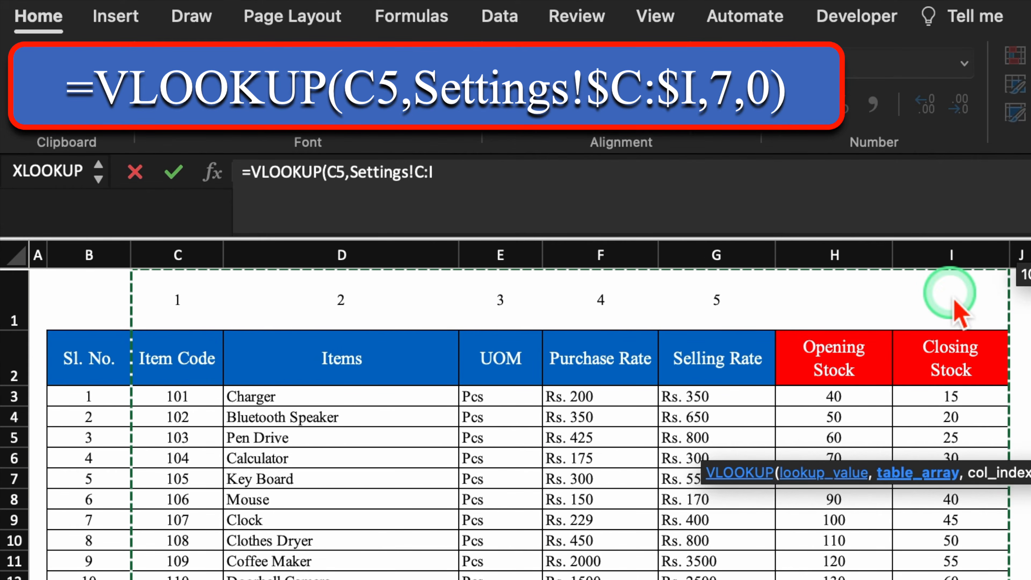
{"action": "key", "text": "F4"}
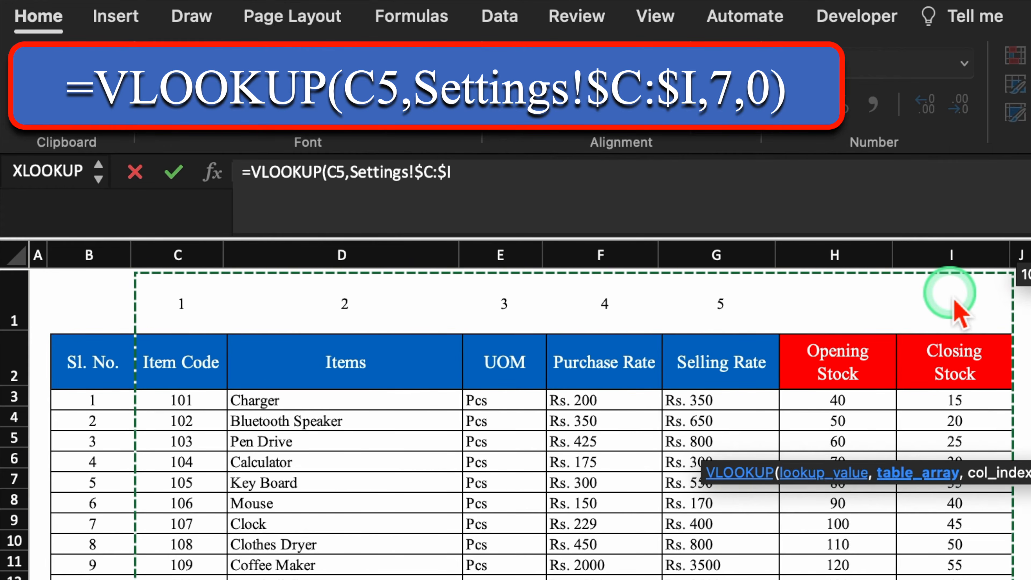
{"action": "type", "text": ","}
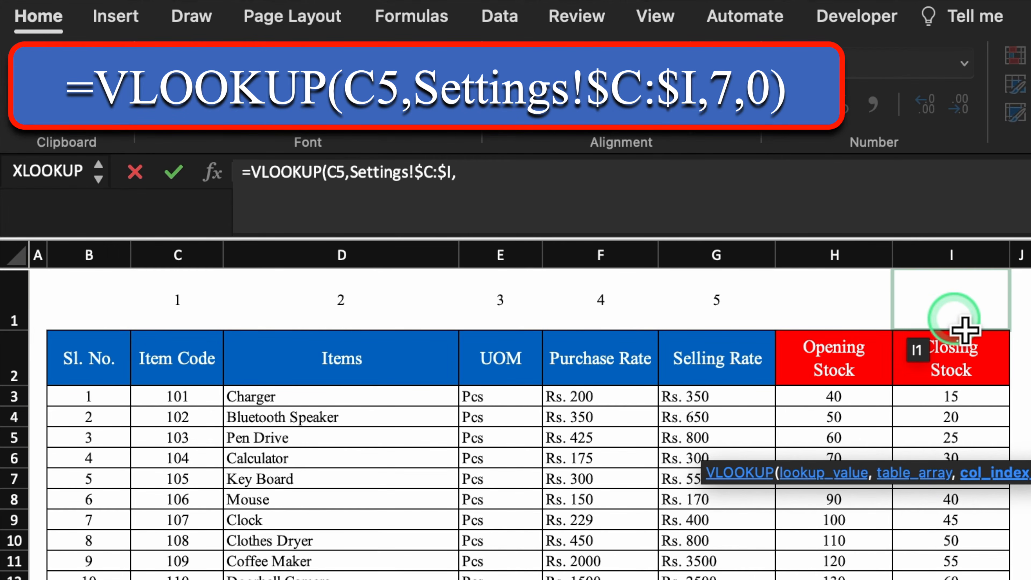
{"action": "type", "text": "7,0"}
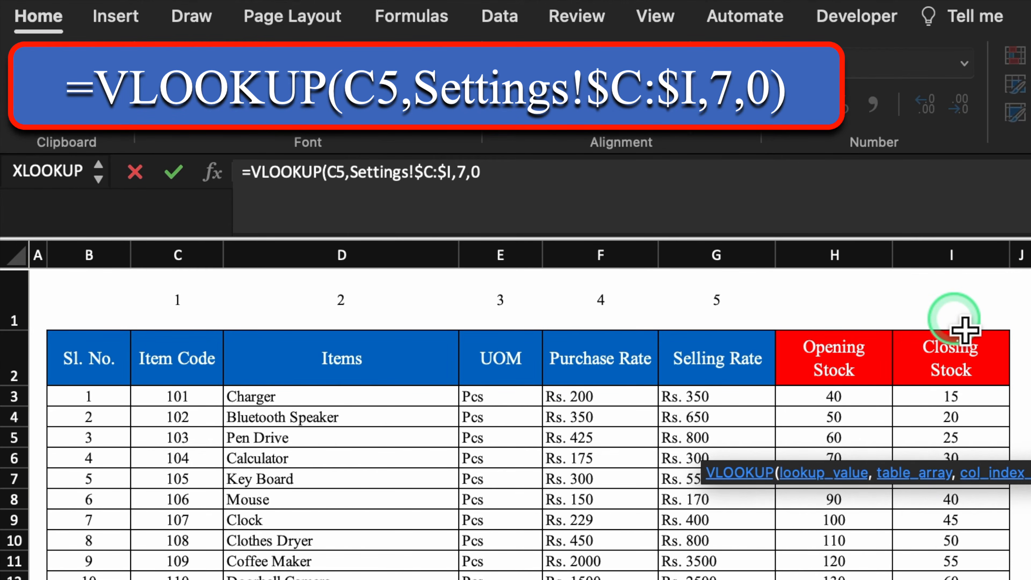
{"action": "type", "text": ")"}
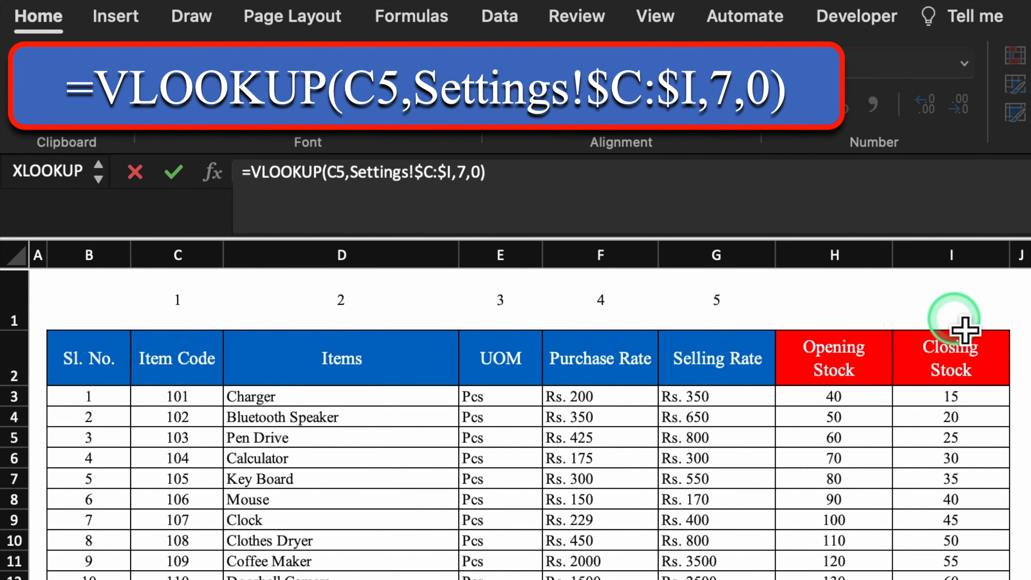
{"action": "key", "text": "Return"}
{"action": "left_click", "coordinate": [816, 431]}
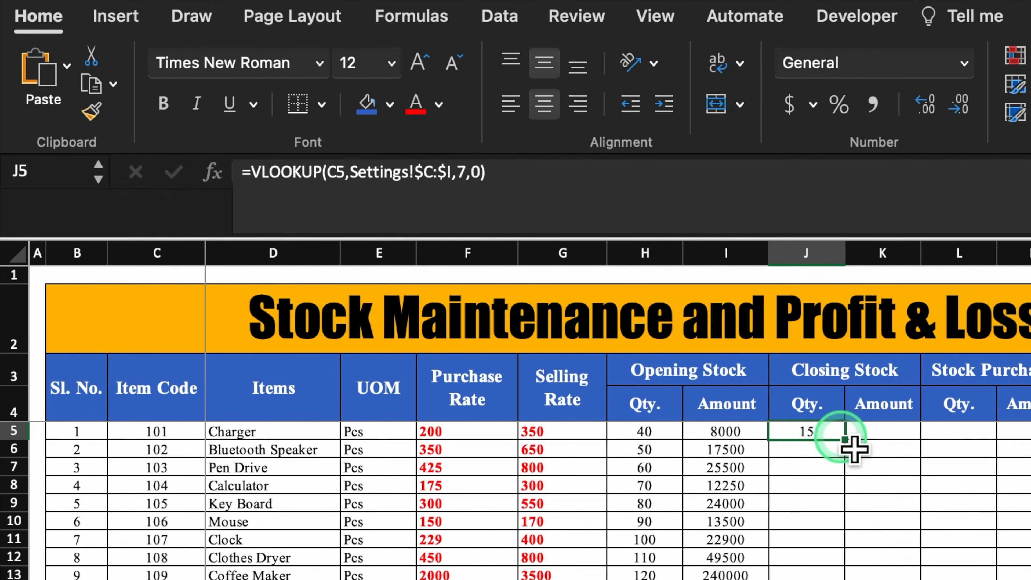
{"action": "double_click", "coordinate": [846, 442]}
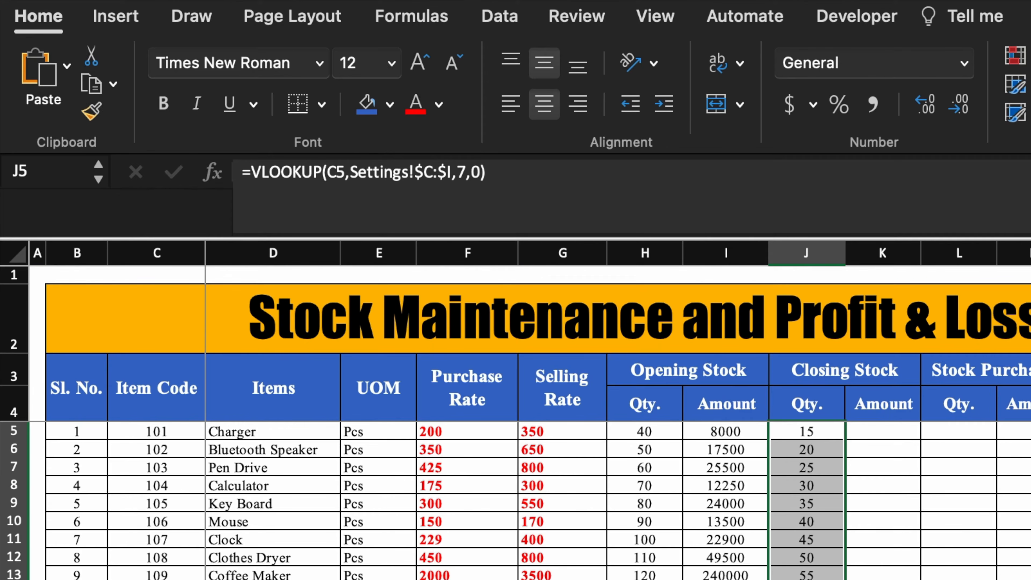
- Enter =J5*F5 in the Closing Stock Amount cell K5 and fill it down through the item rows
{"action": "left_click", "coordinate": [883, 431]}
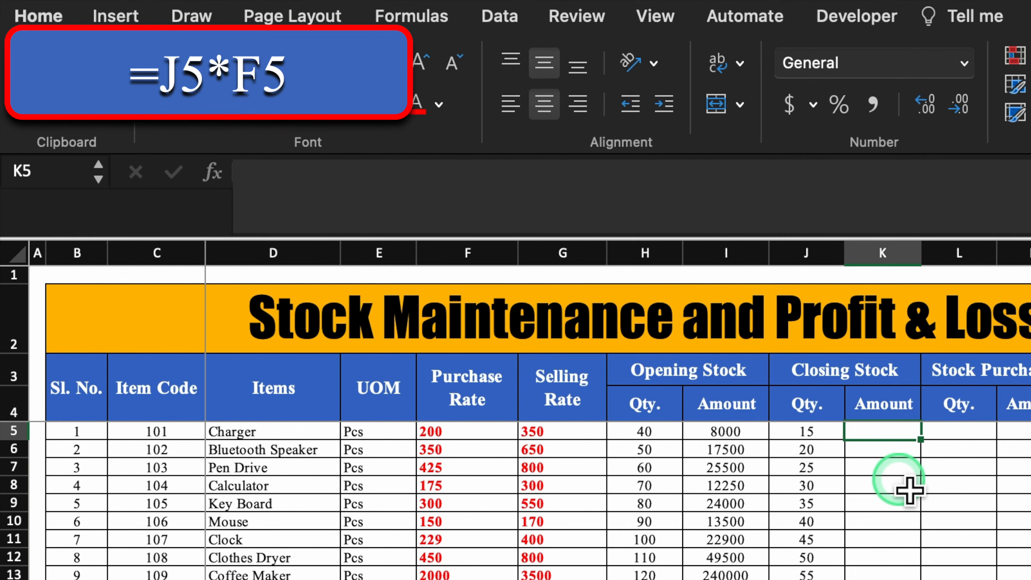
{"action": "type", "text": "="}
{"action": "left_click", "coordinate": [810, 430]}
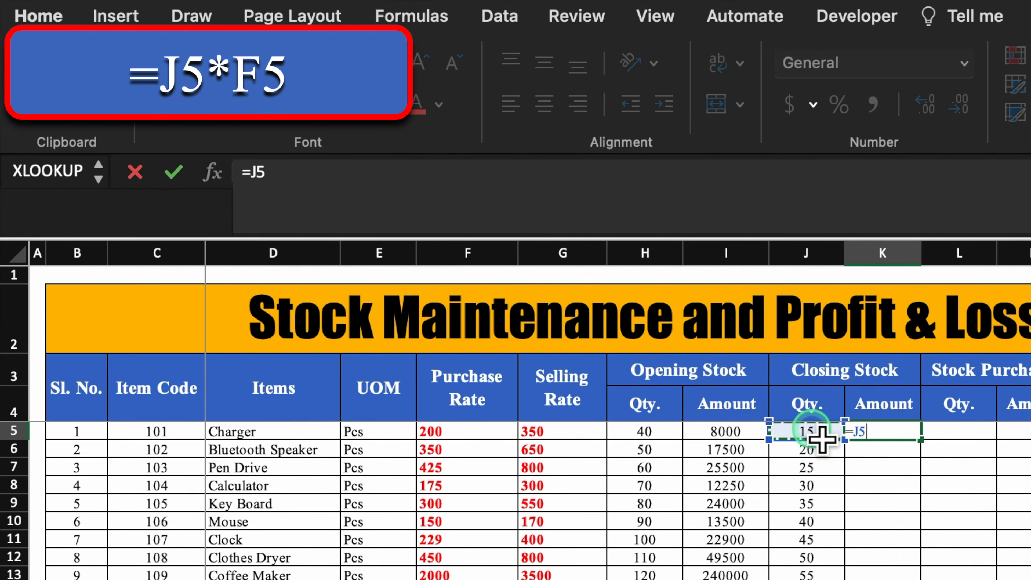
{"action": "type", "text": "*"}
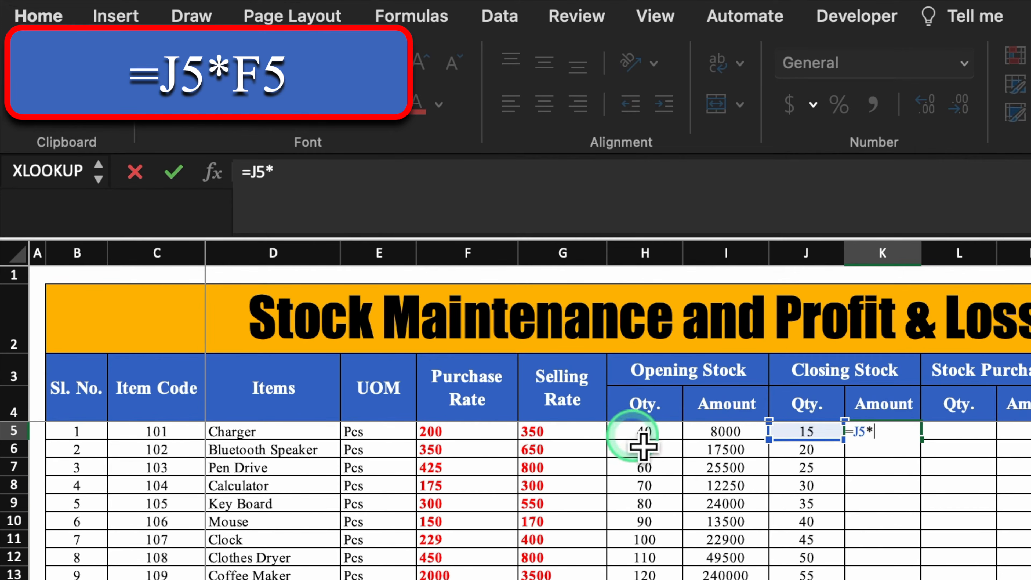
{"action": "left_click", "coordinate": [491, 434]}
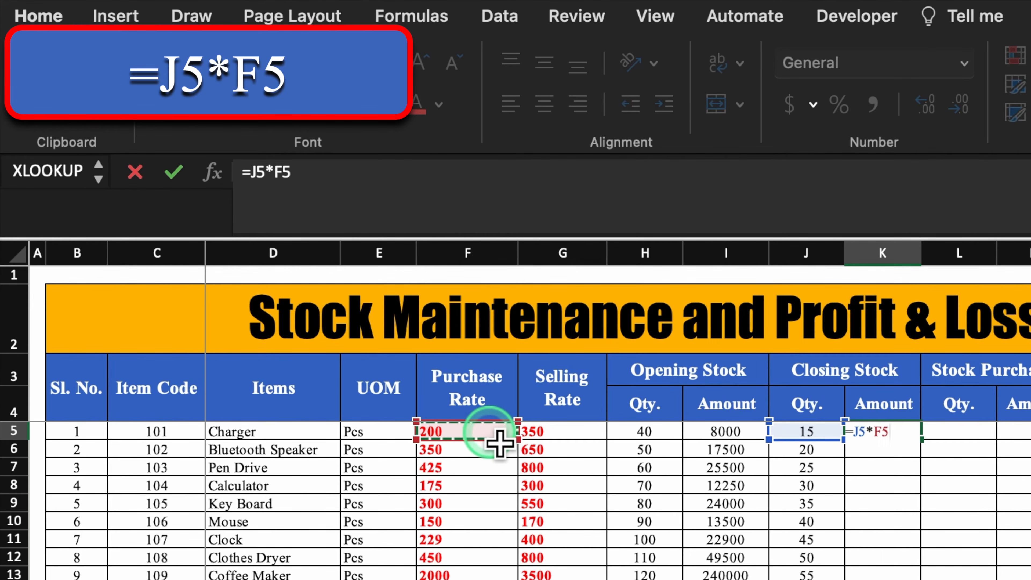
{"action": "key", "text": "Return"}
{"action": "left_click", "coordinate": [870, 430]}
{"action": "left_click_drag", "start_coordinate": [921, 439], "coordinate": [927, 576]}
{"action": "left_click_drag", "start_coordinate": [927, 576], "coordinate": [927, 578]}
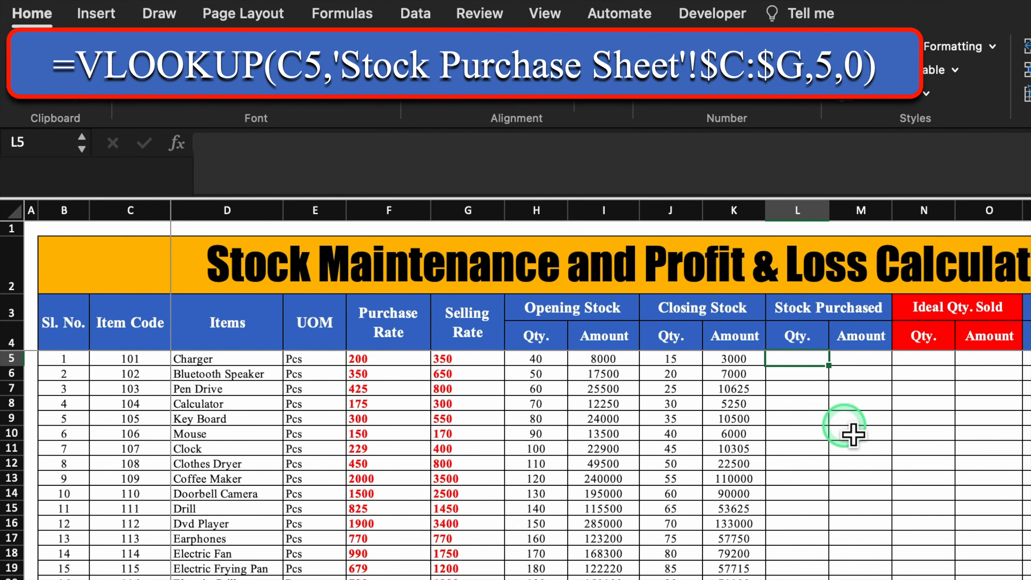
- Begin a VLOOKUP formula in the Stock Purchased Qty. cell L5 with C5 as the lookup value
{"action": "type", "text": "="}
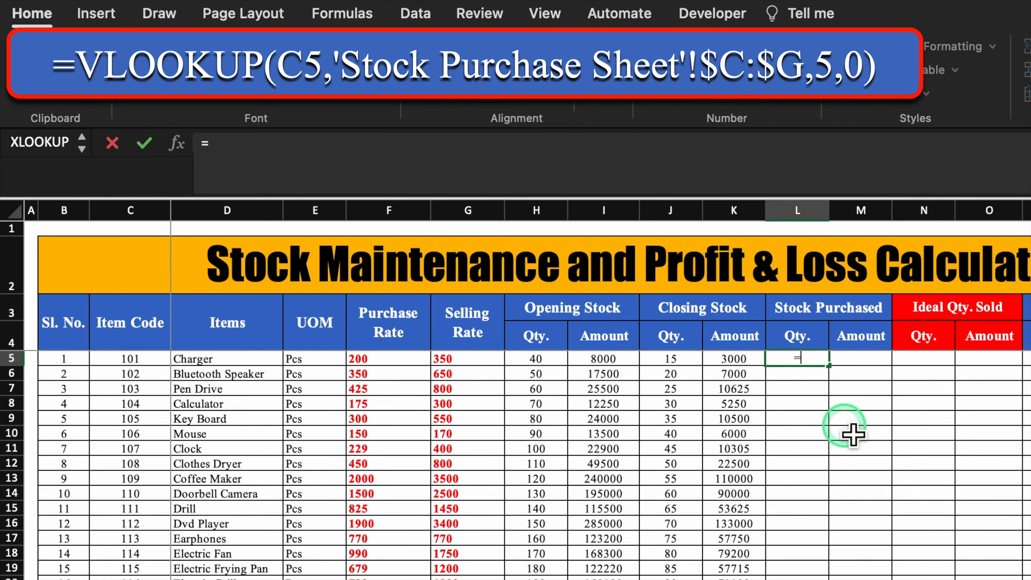
{"action": "type", "text": "vlo"}
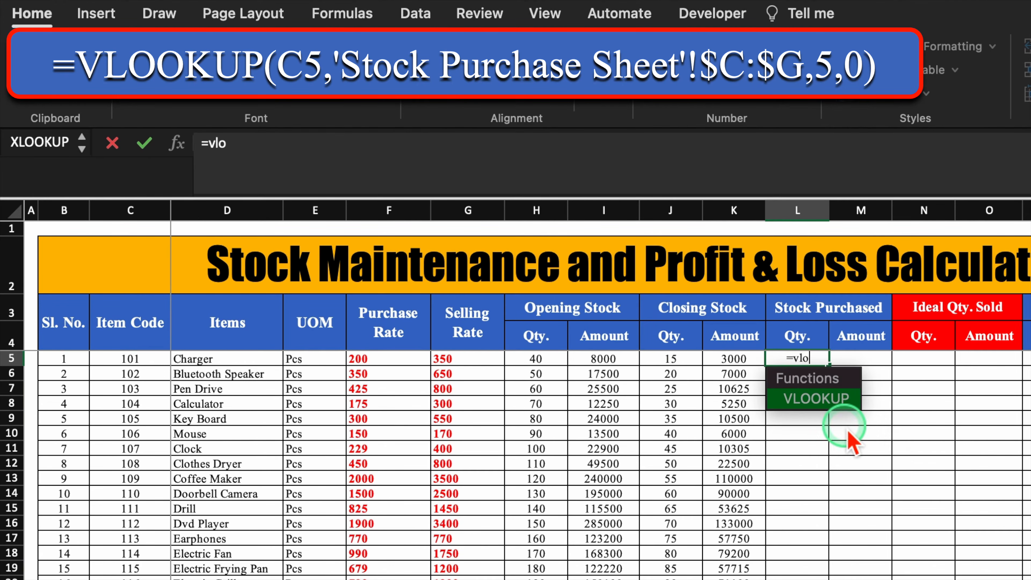
{"action": "double_click", "coordinate": [835, 403]}
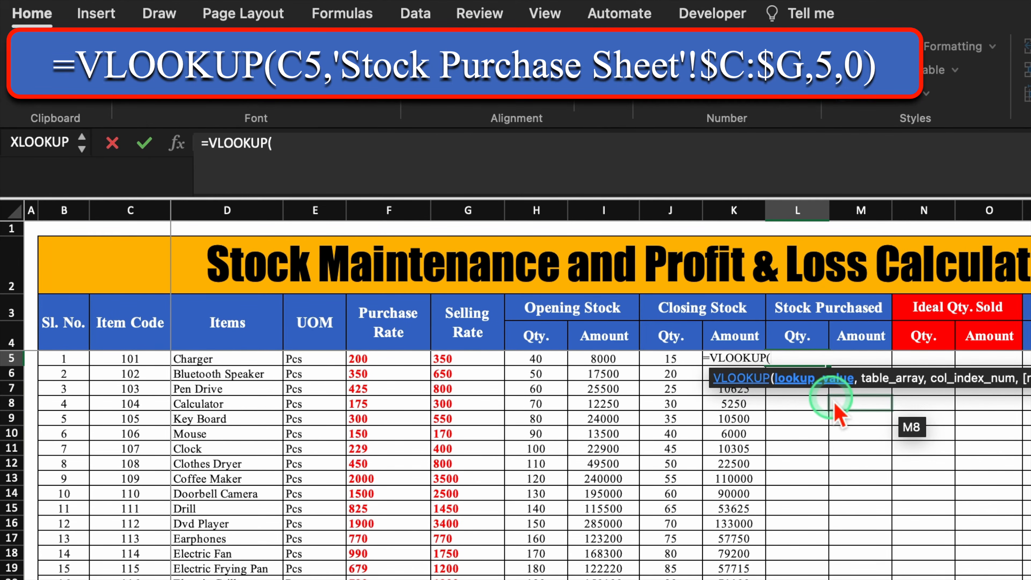
{"action": "left_click", "coordinate": [152, 360]}
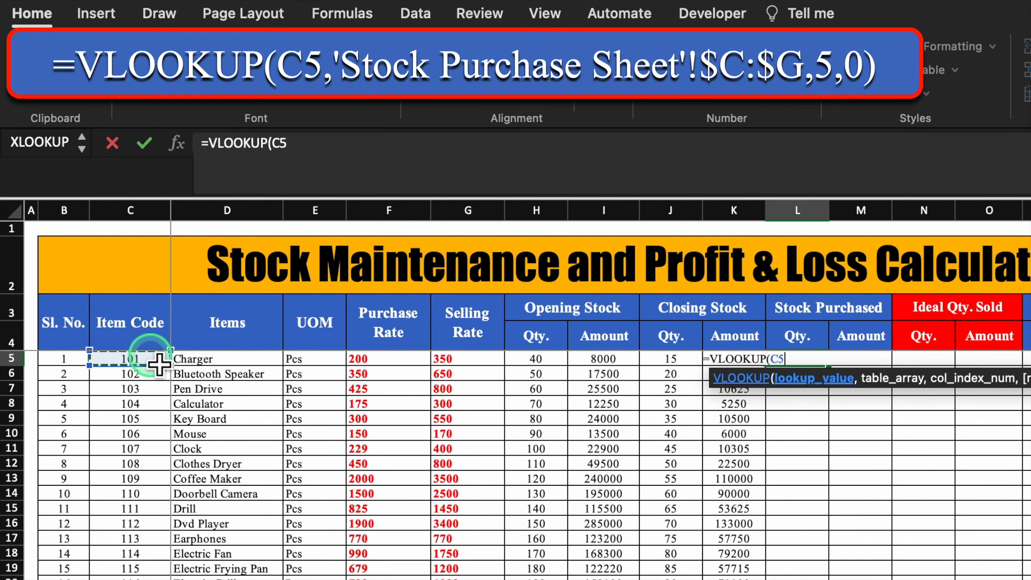
{"action": "type", "text": ","}
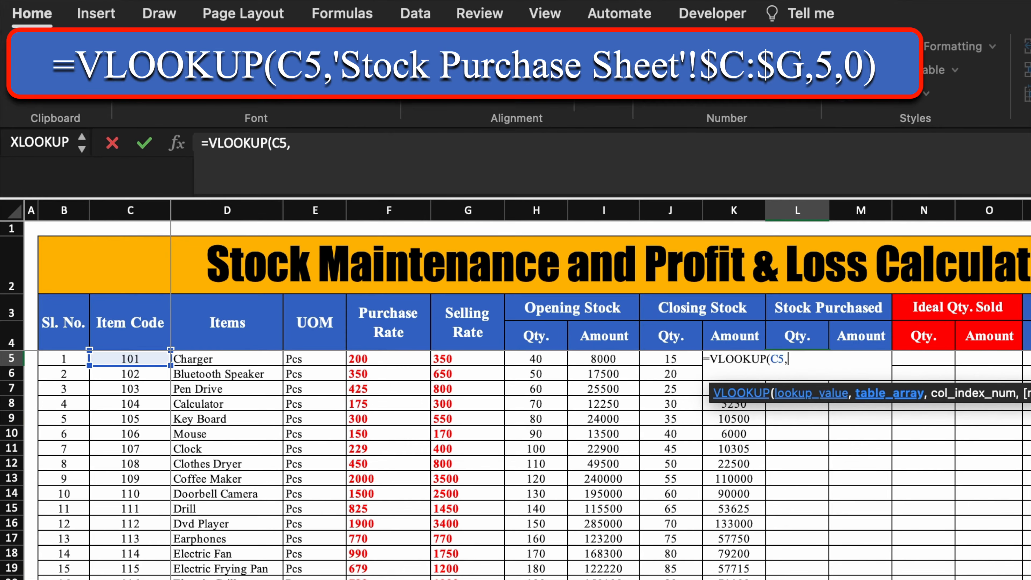
- Set the L5 lookup's table array to columns C through G of the Stock Purchase Sheet, made absolute as $C:$G
{"action": "key", "text": "ctrl+Page_Down"}
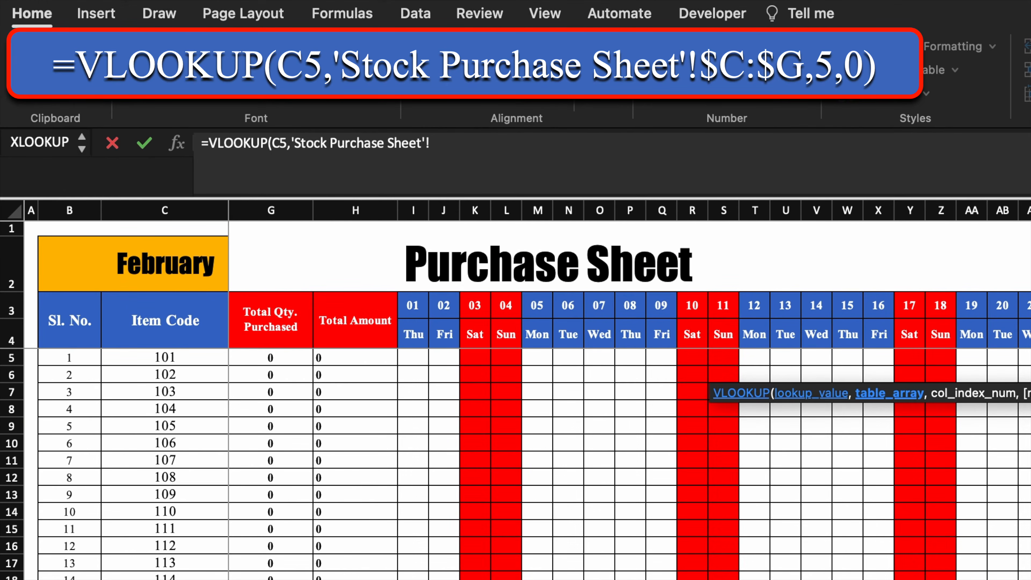
{"action": "scroll", "coordinate": [630, 390], "scroll_direction": "left", "scroll_amount": 6}
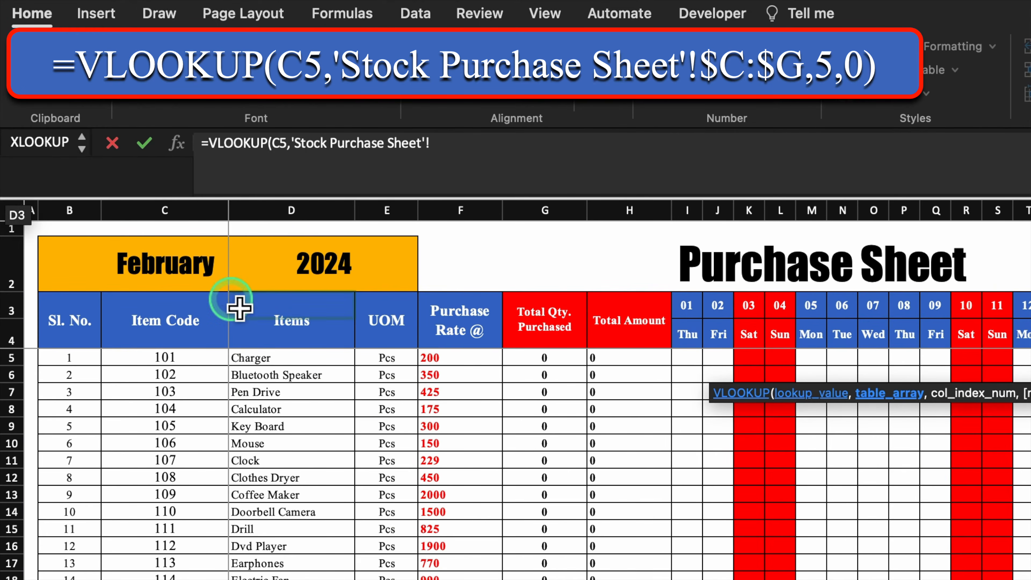
{"action": "left_click", "coordinate": [183, 209]}
{"action": "left_click_drag", "start_coordinate": [184, 209], "coordinate": [547, 242]}
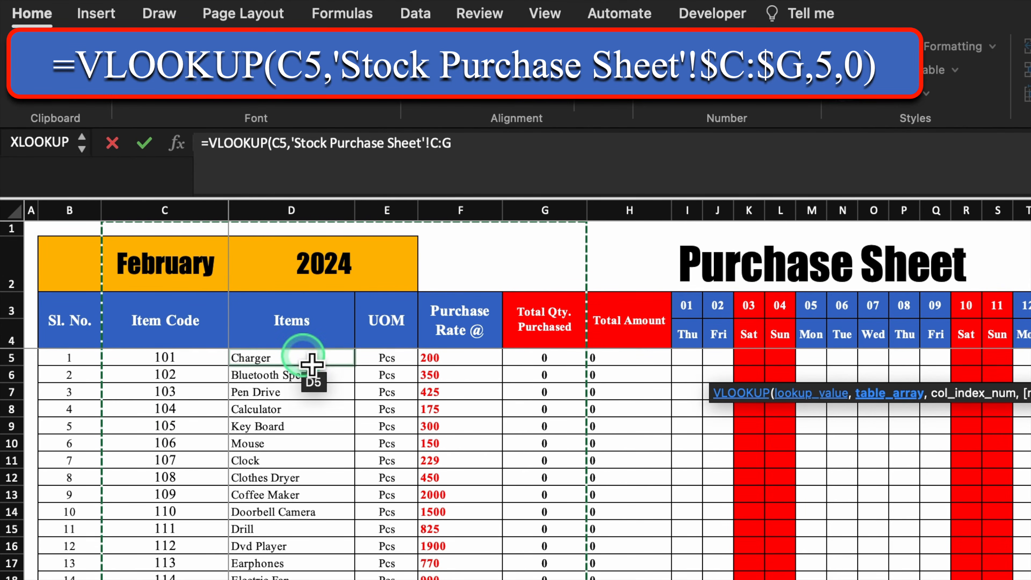
{"action": "key", "text": "F4"}
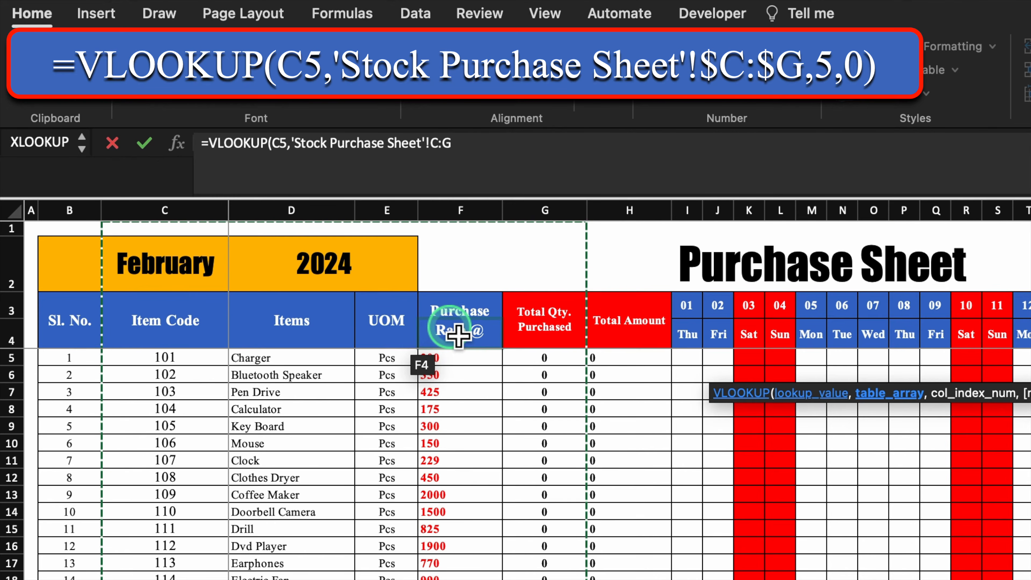
{"action": "key", "text": "F4"}
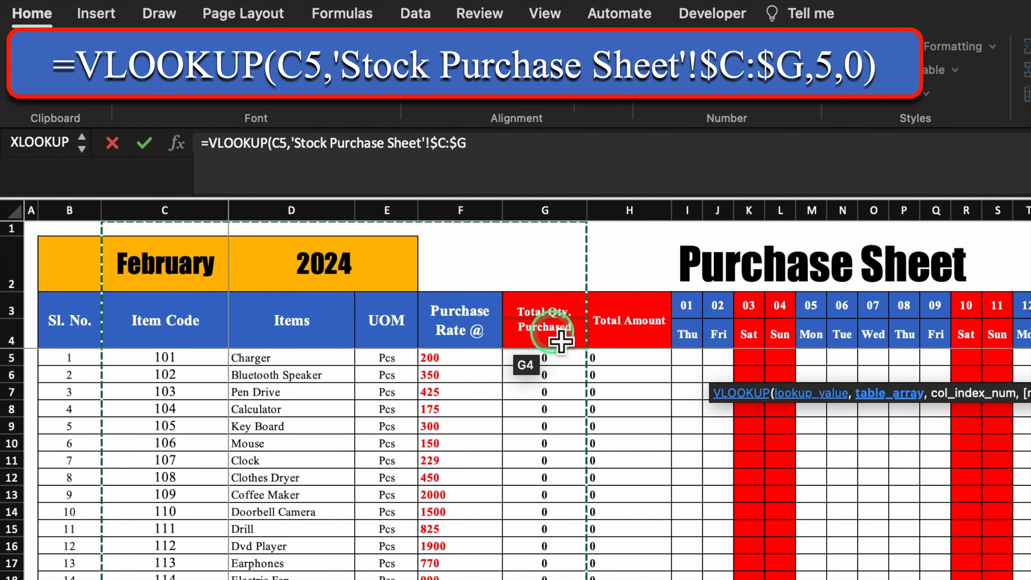
- Complete the L5 lookup with column index 5 and match type 0, and fill it down the item rows
{"action": "type", "text": ",5,0"}
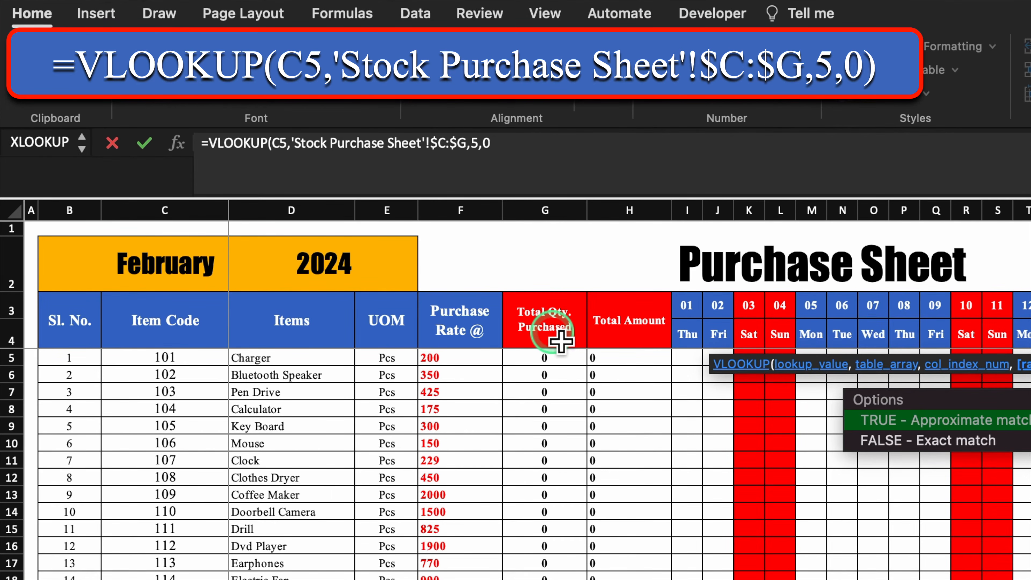
{"action": "type", "text": ")"}
{"action": "key", "text": "Return"}
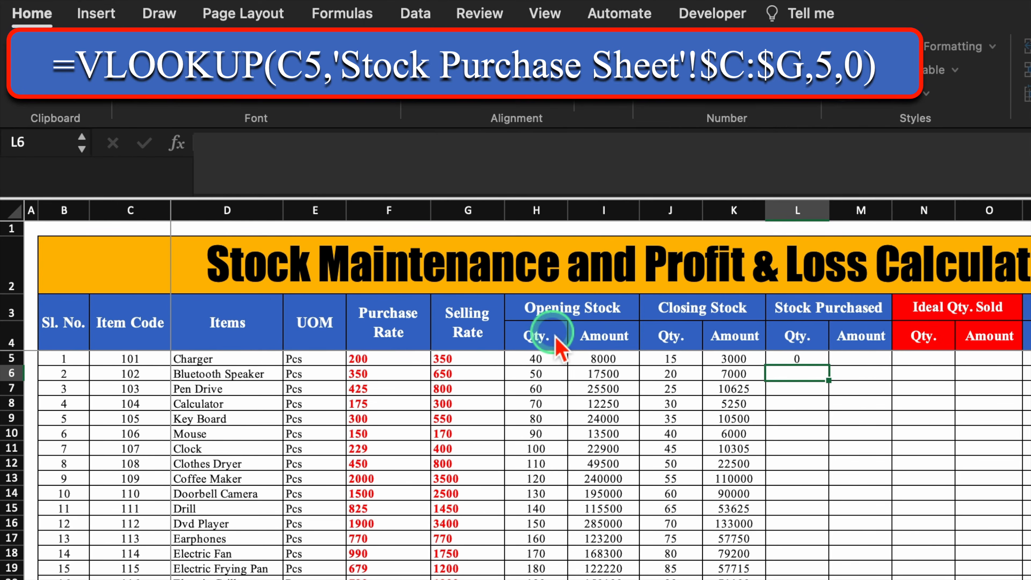
{"action": "key", "text": "Up"}
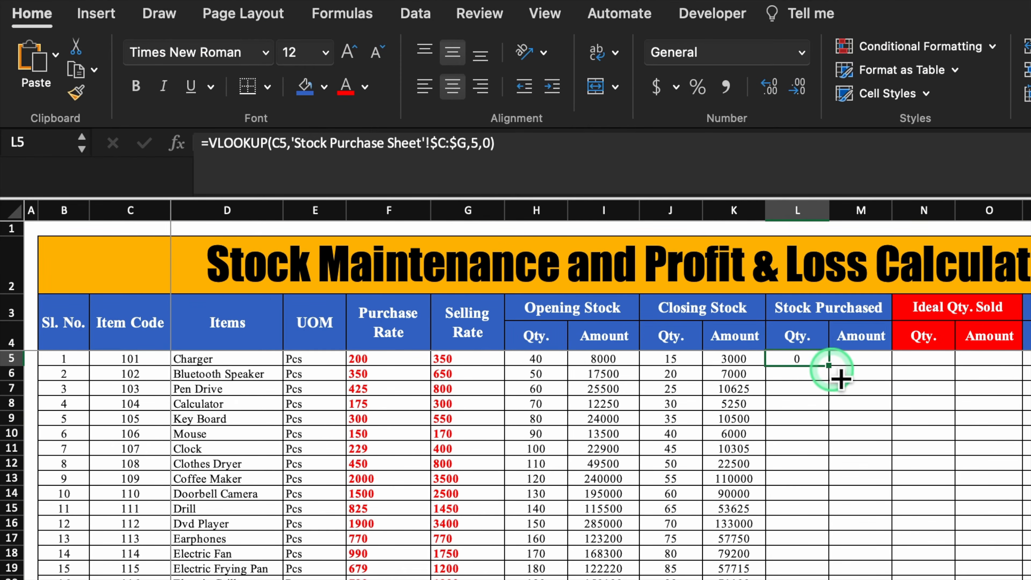
{"action": "left_click_drag", "start_coordinate": [828, 365], "coordinate": [836, 579]}
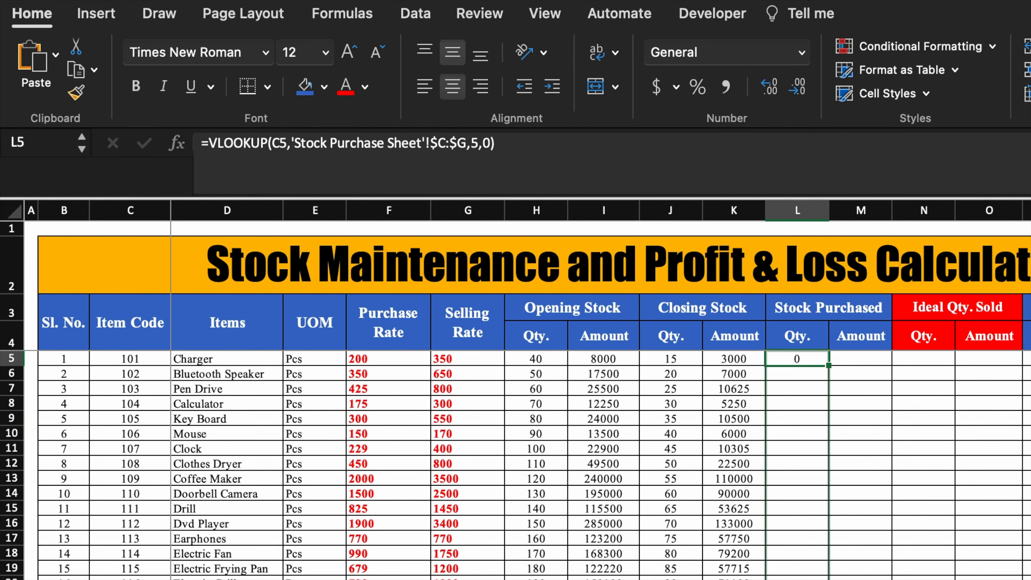
{"action": "left_click_drag", "start_coordinate": [836, 578], "coordinate": [836, 578]}
- Enter =L5*F5 in the Stock Purchased Amount cell M5 and fill it down through the item rows
{"action": "left_click", "coordinate": [860, 358]}
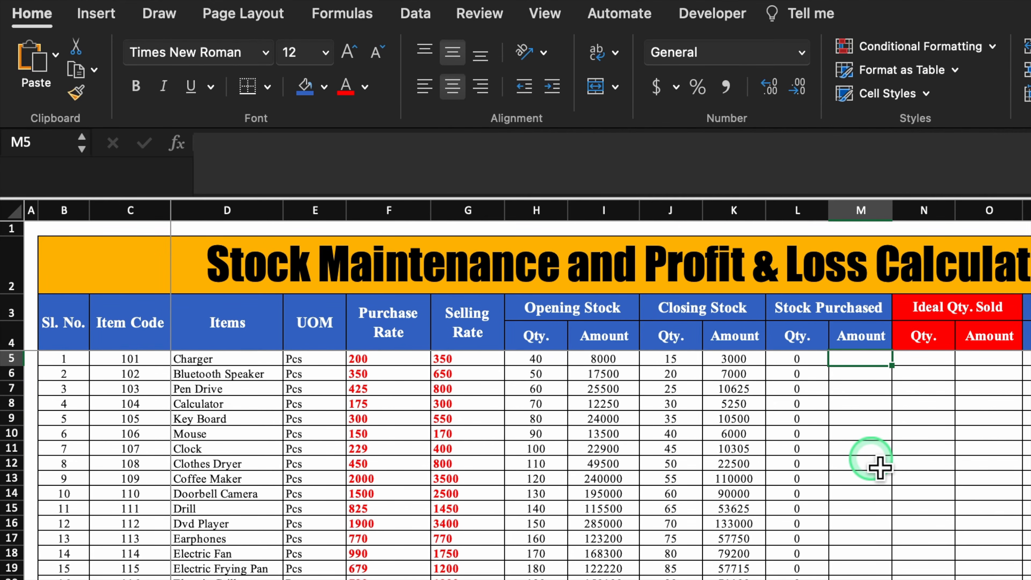
{"action": "type", "text": "="}
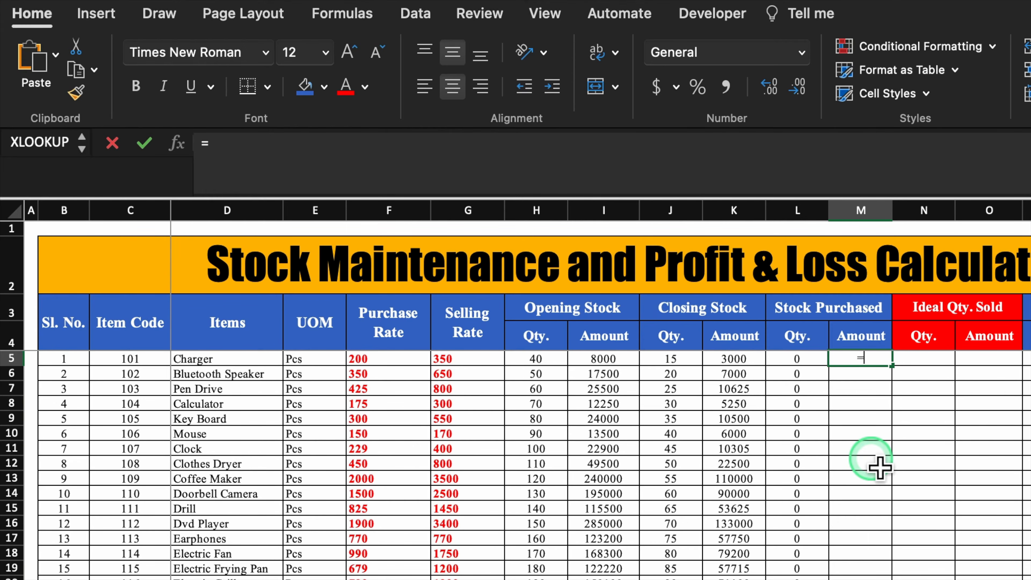
{"action": "left_click", "coordinate": [802, 359]}
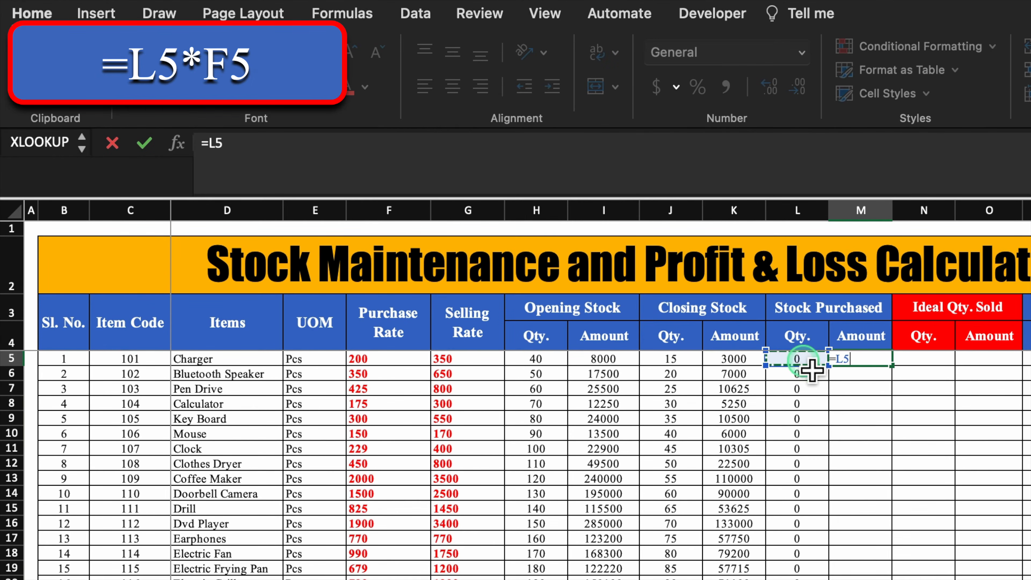
{"action": "type", "text": "*"}
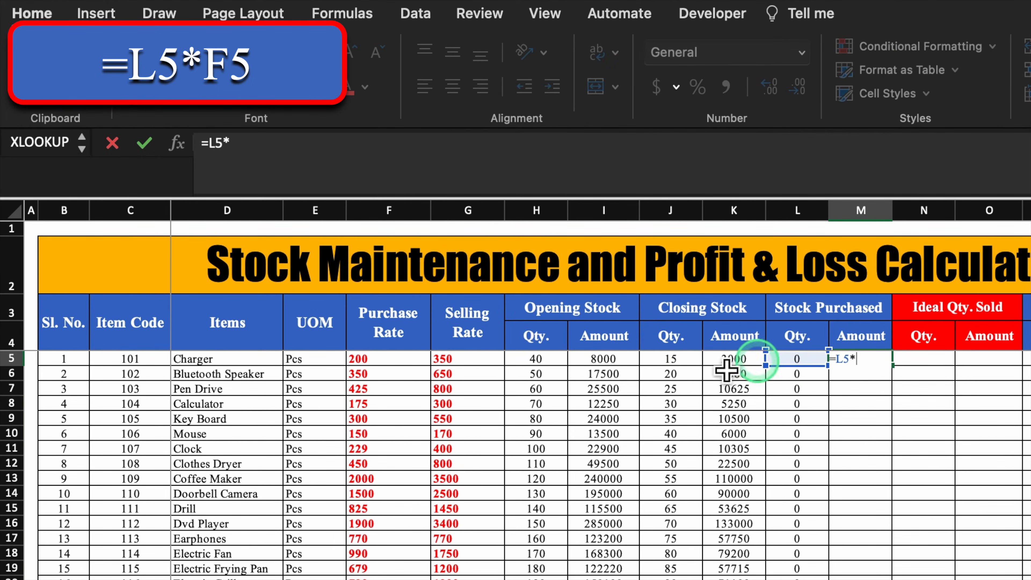
{"action": "left_click", "coordinate": [407, 364]}
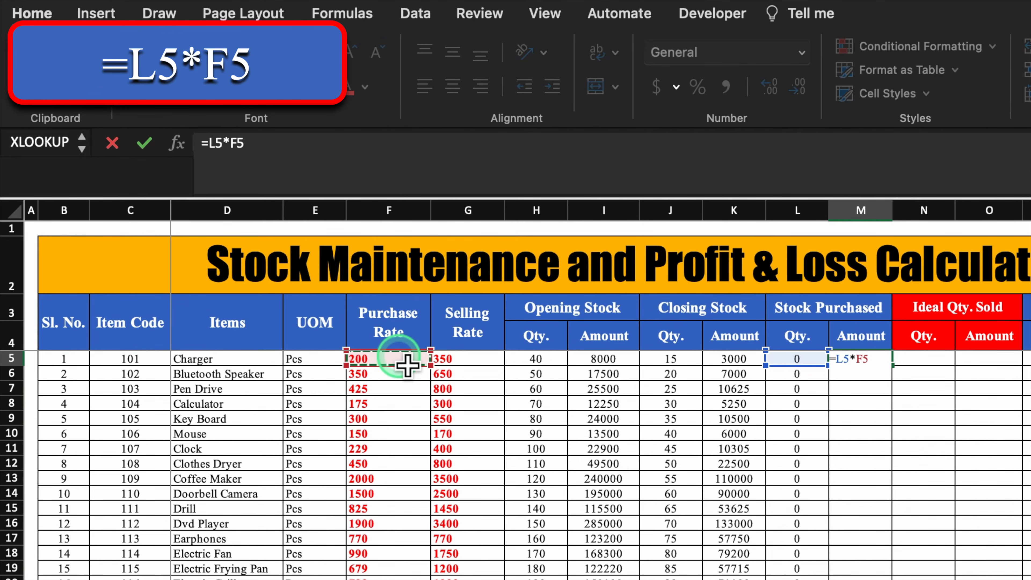
{"action": "key", "text": "Return"}
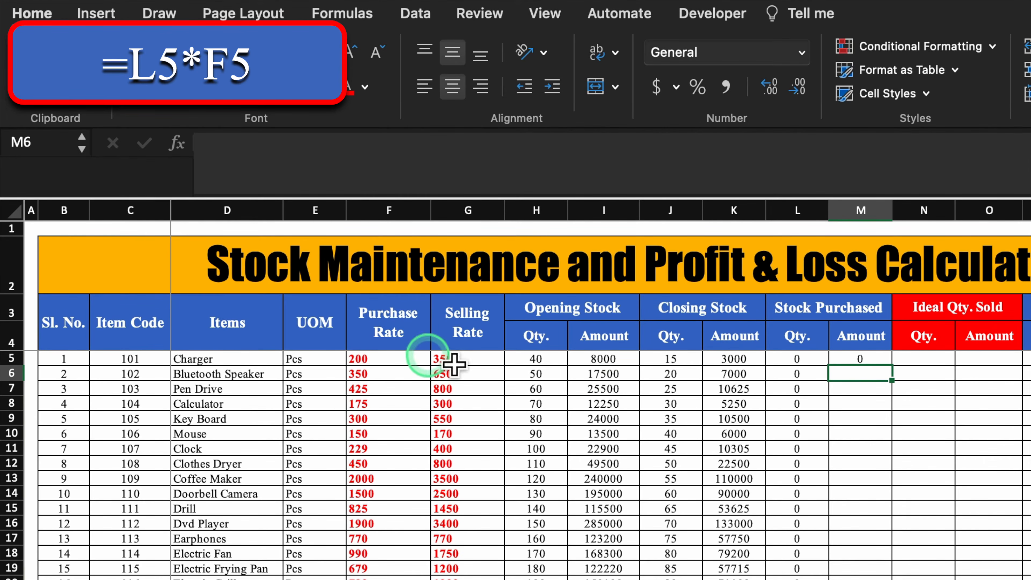
{"action": "left_click", "coordinate": [859, 358]}
{"action": "left_click_drag", "start_coordinate": [891, 365], "coordinate": [861, 576]}
- Enter =H5+L5-J5 in the Ideal Qty. Sold Qty. cell N5 and fill it down through the item rows
{"action": "scroll", "coordinate": [897, 430], "scroll_direction": "right", "scroll_amount": 3}
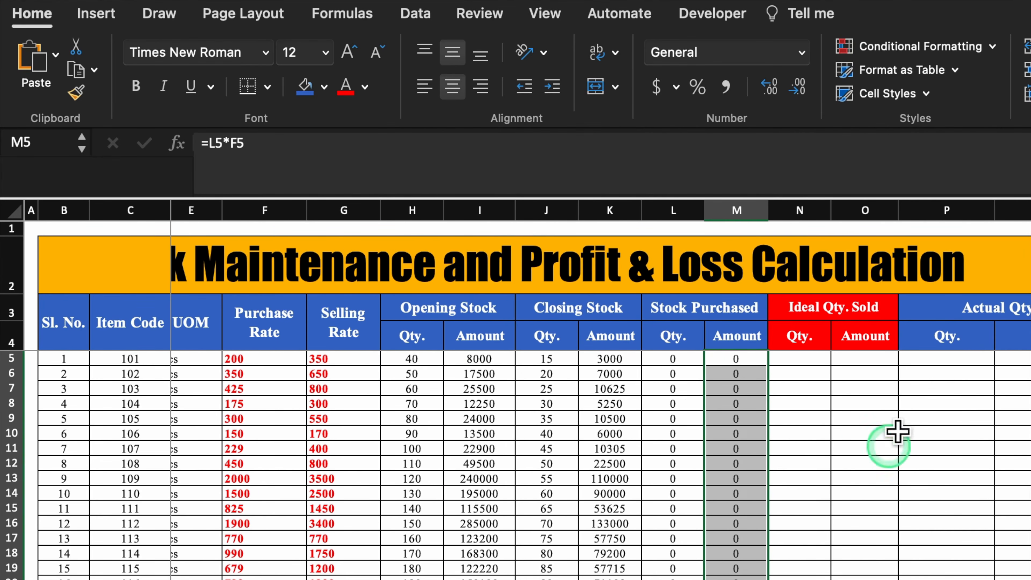
{"action": "left_click", "coordinate": [799, 358]}
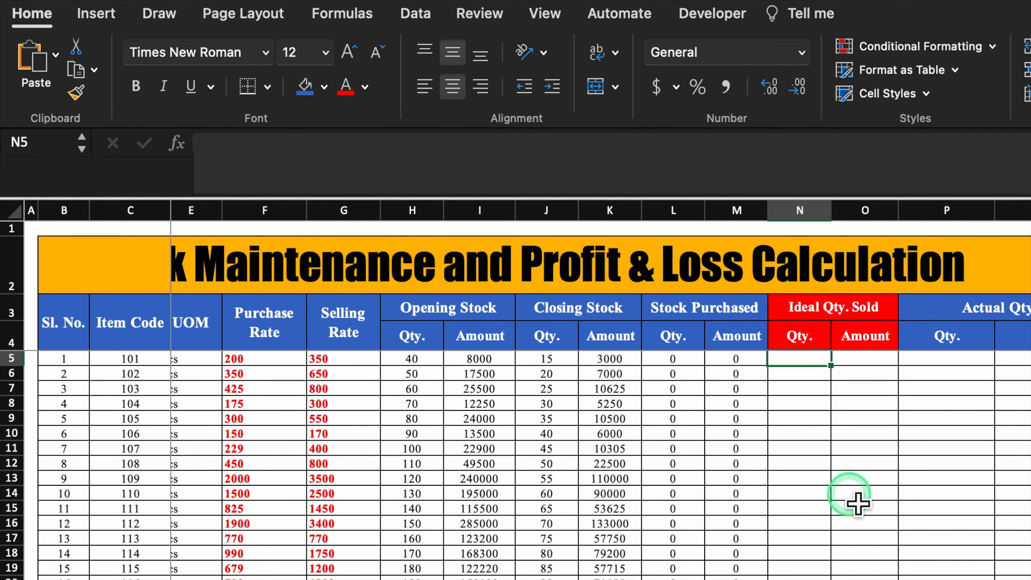
{"action": "type", "text": "="}
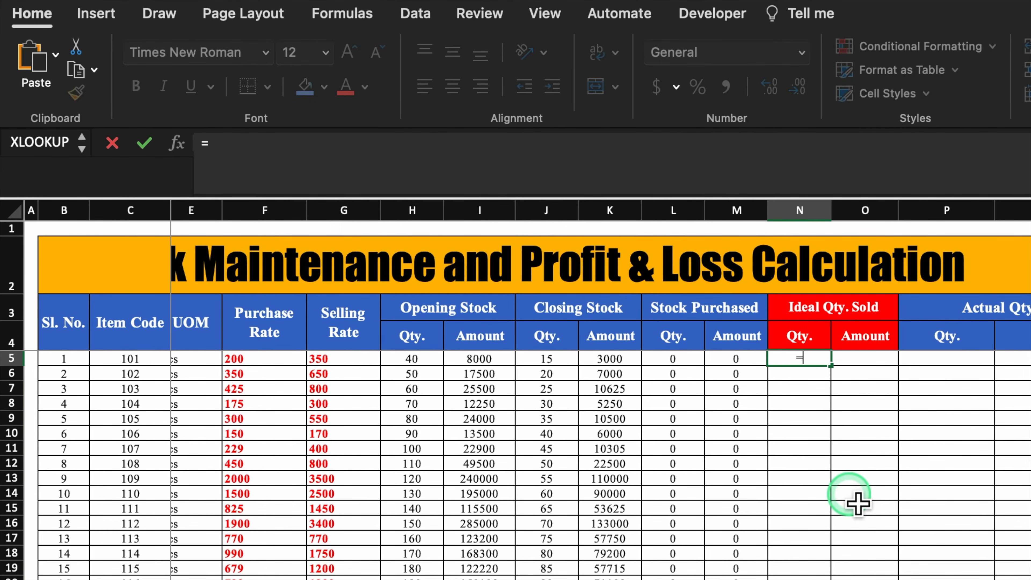
{"action": "left_click", "coordinate": [424, 358]}
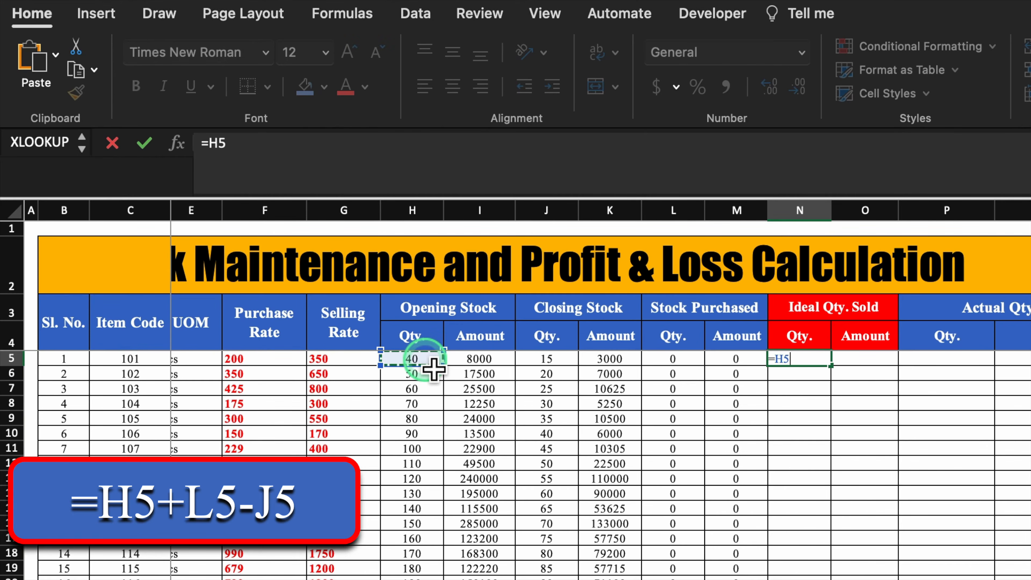
{"action": "type", "text": "+"}
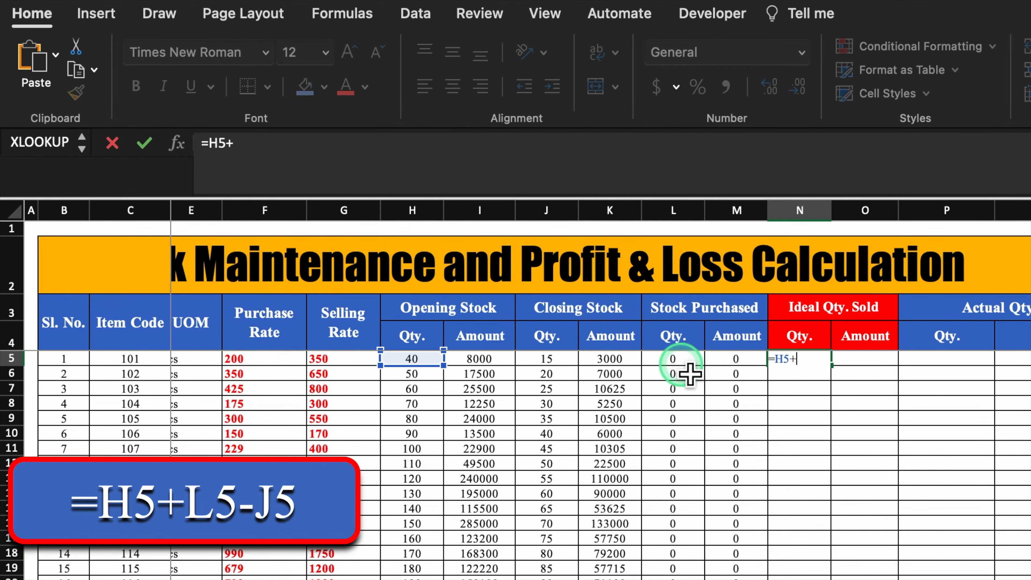
{"action": "left_click", "coordinate": [682, 360]}
{"action": "type", "text": "-"}
{"action": "left_click", "coordinate": [562, 361]}
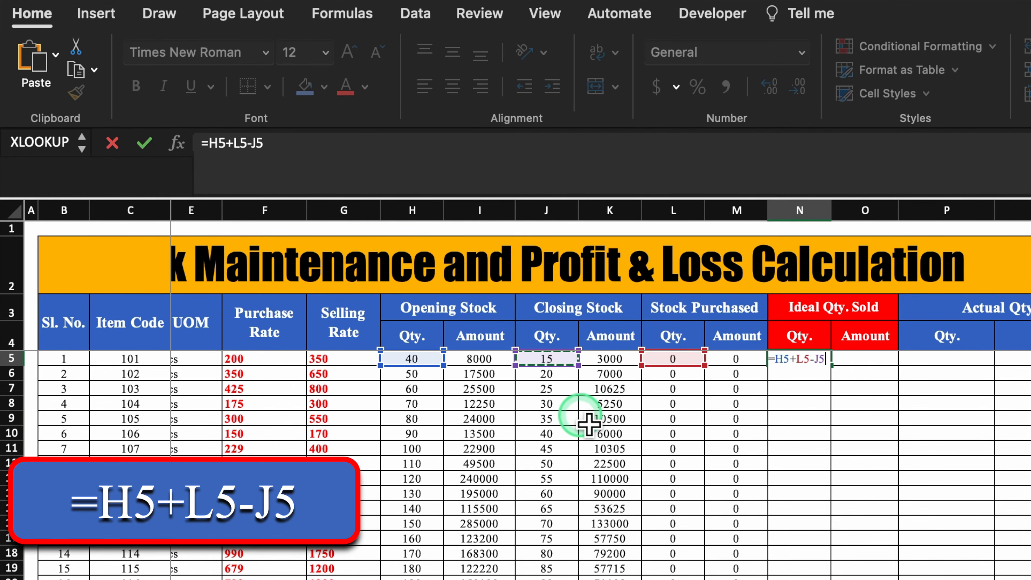
{"action": "key", "text": "Return"}
{"action": "left_click", "coordinate": [811, 359]}
{"action": "left_click_drag", "start_coordinate": [831, 365], "coordinate": [836, 579]}
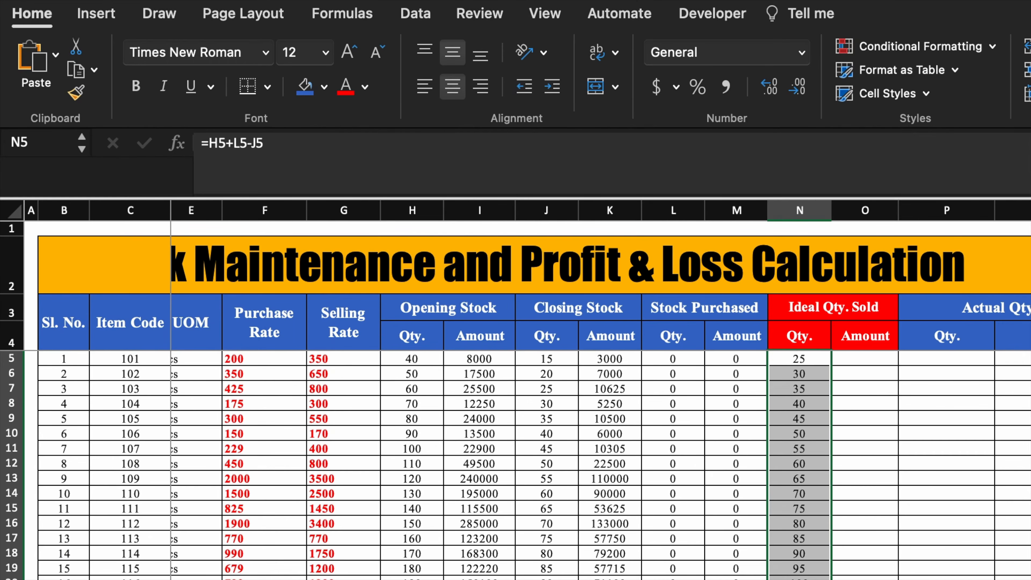
- Enter =N5*F5 in the Ideal Qty. Sold Amount cell O5 and fill it down through the item rows
{"action": "left_click", "coordinate": [864, 359]}
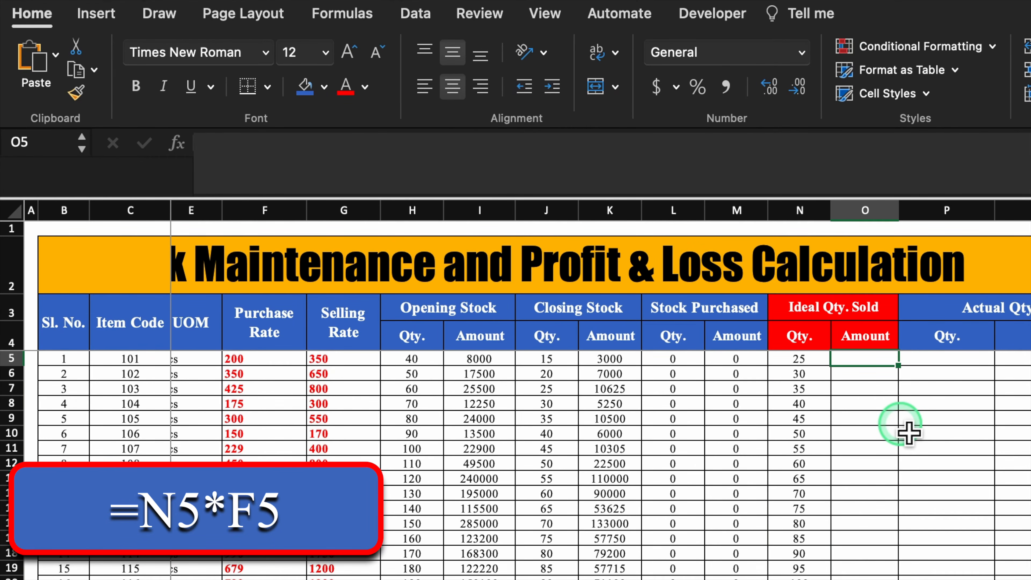
{"action": "type", "text": "="}
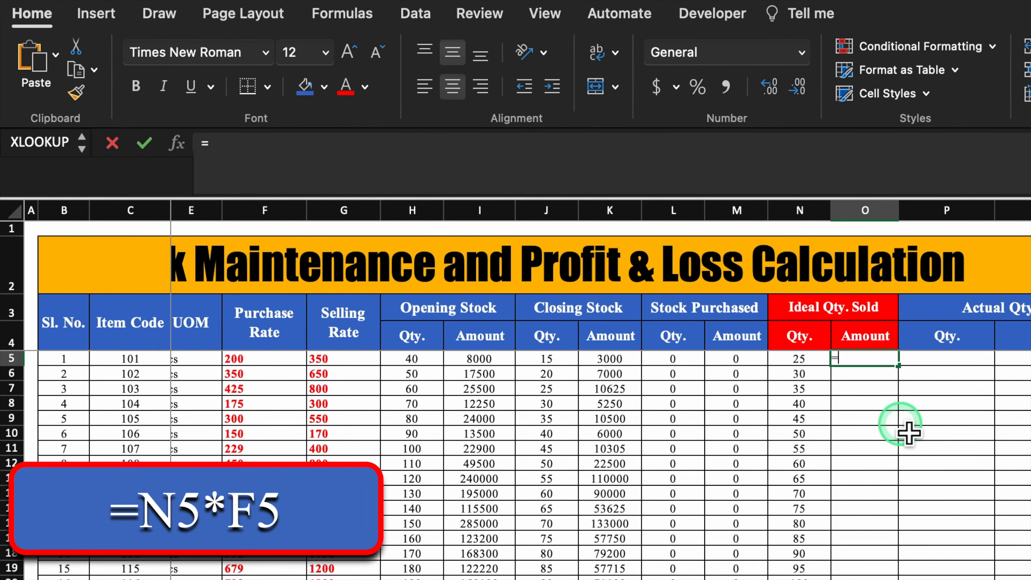
{"action": "left_click", "coordinate": [801, 361]}
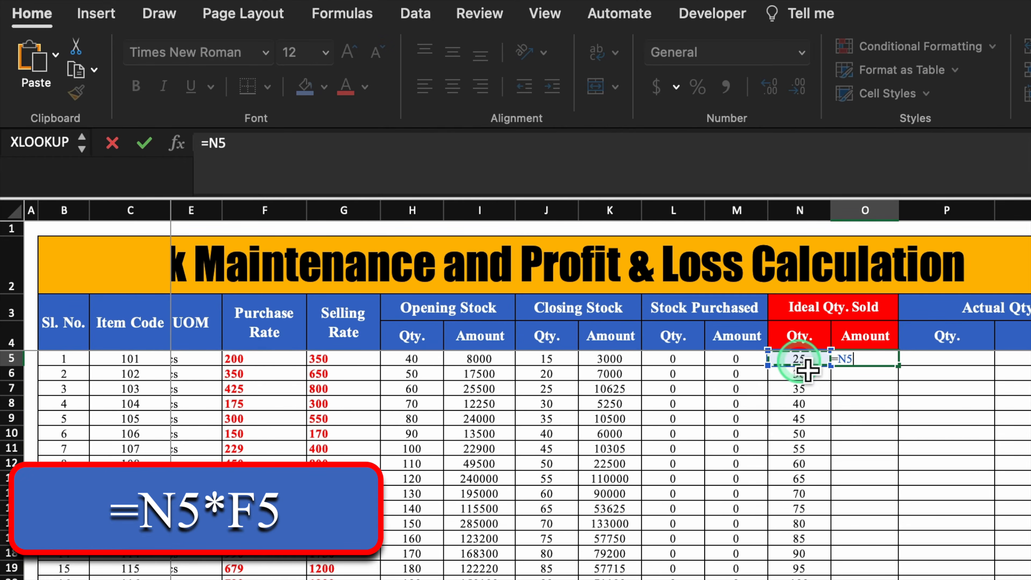
{"action": "type", "text": "*"}
{"action": "left_click", "coordinate": [262, 368]}
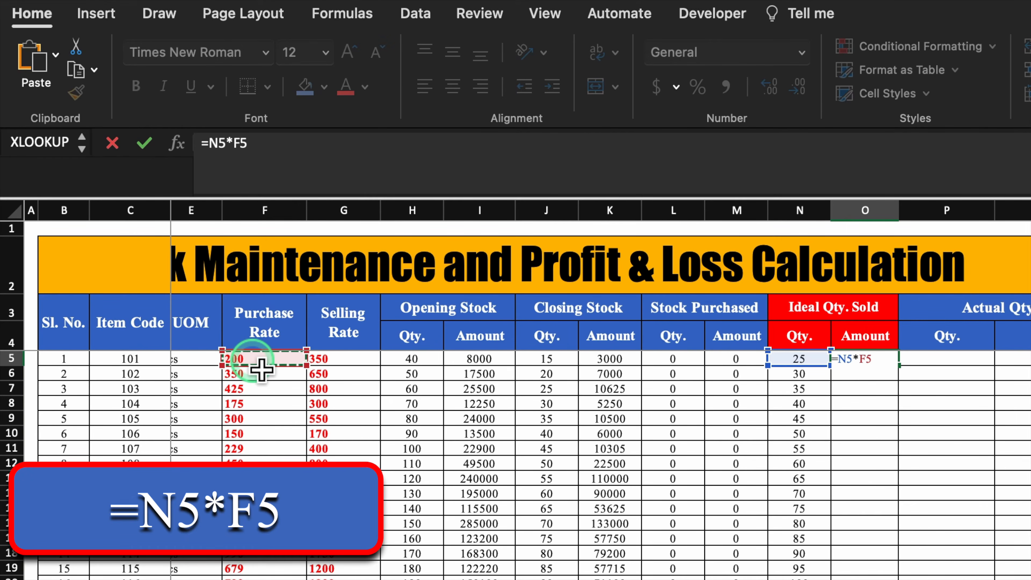
{"action": "key", "text": "Return"}
{"action": "left_click", "coordinate": [873, 359]}
{"action": "left_click_drag", "start_coordinate": [897, 364], "coordinate": [913, 576]}
- Start a VLOOKUP in the Actual Qty. Sold Qty. cell P5 with lookup value C5 and table array 'Stock Sales Sheet'!$C:$G
{"action": "left_click", "coordinate": [934, 361]}
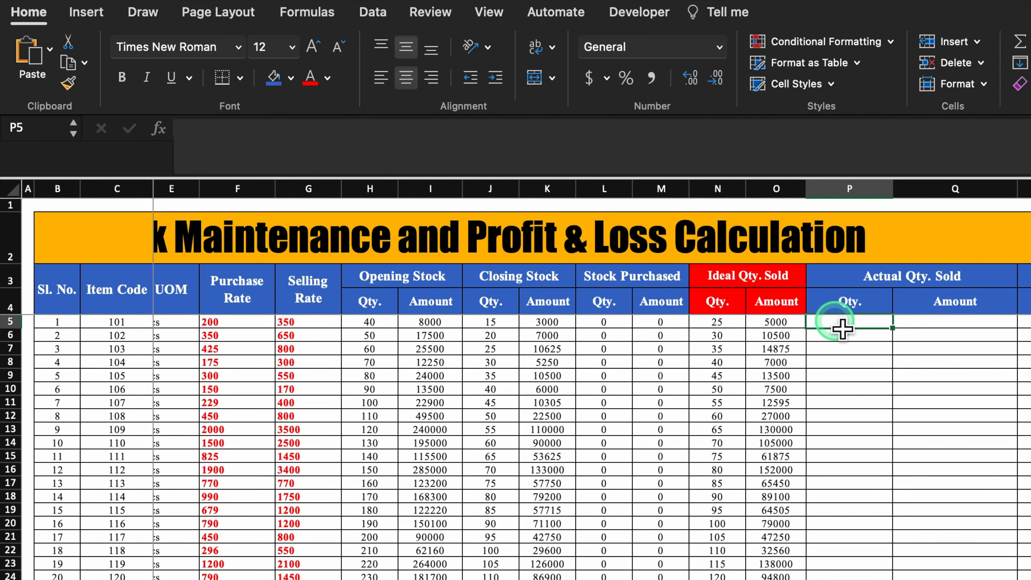
{"action": "type", "text": "="}
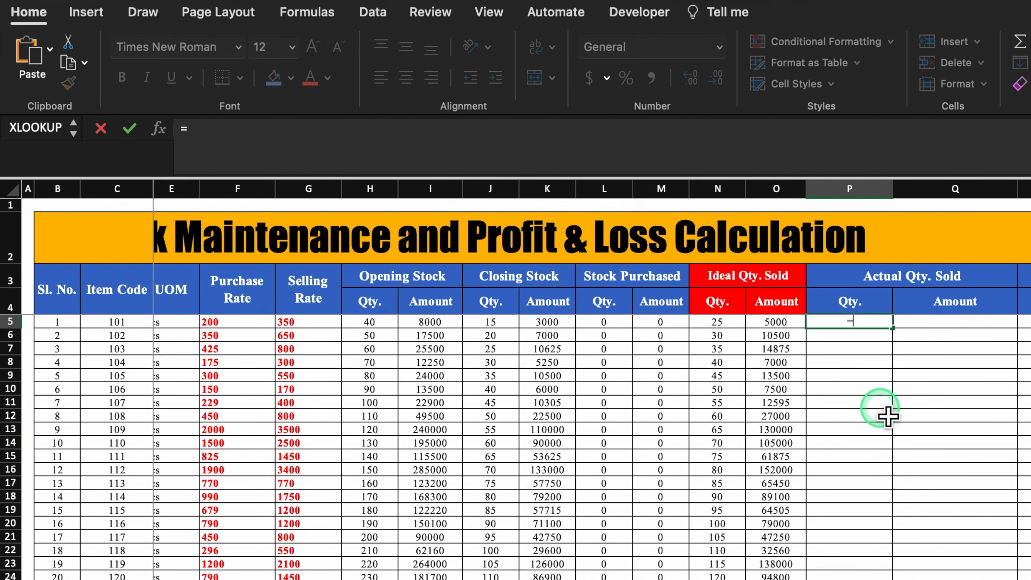
{"action": "type", "text": "vlo"}
{"action": "key", "text": "Tab"}
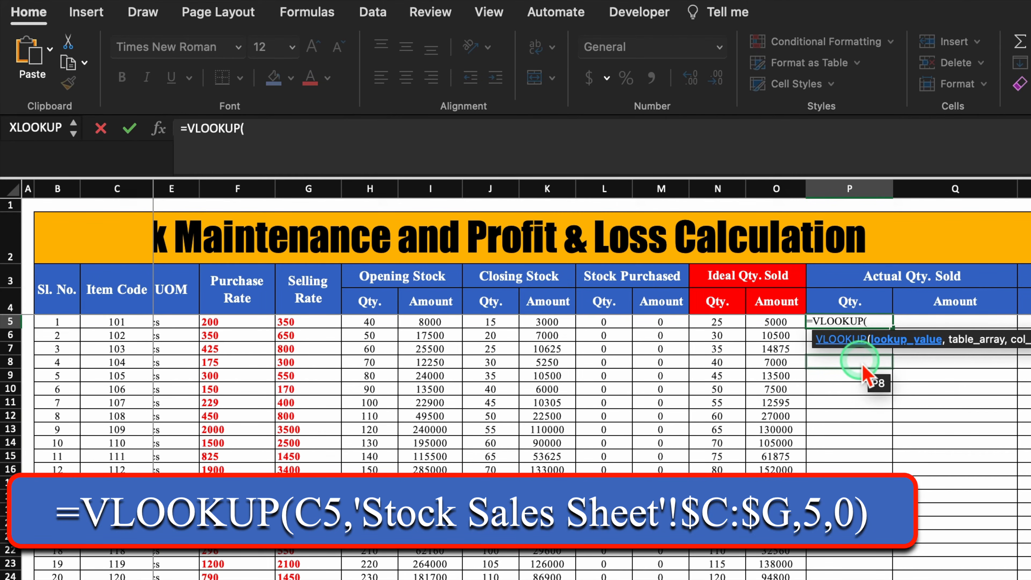
{"action": "left_click", "coordinate": [129, 321]}
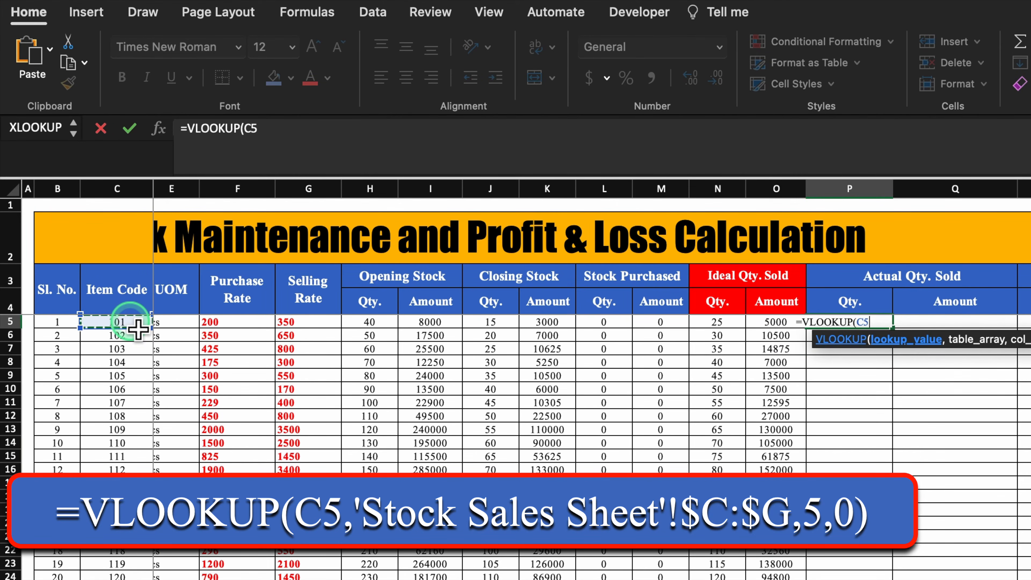
{"action": "type", "text": ","}
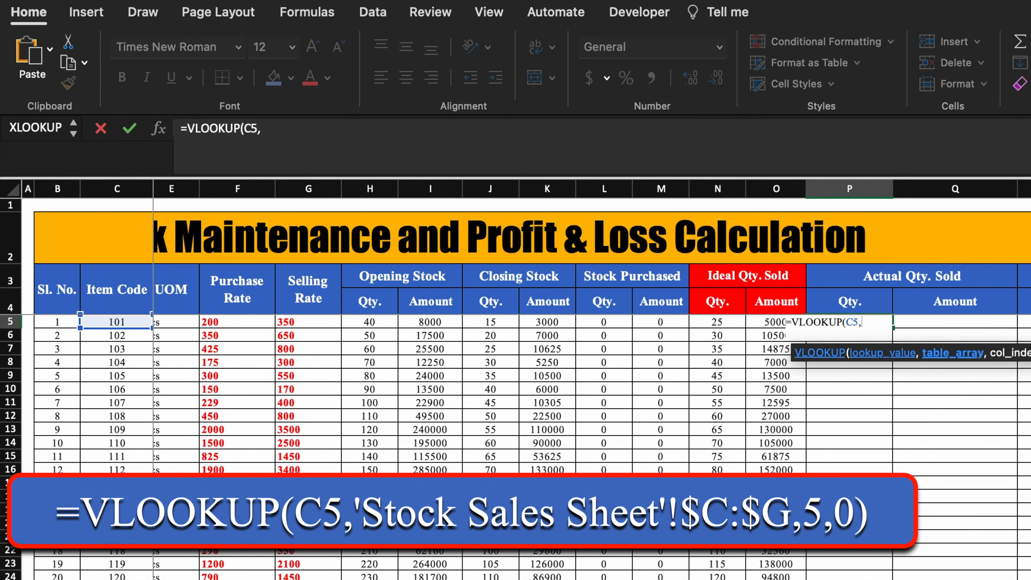
{"action": "key", "text": "ctrl+Page_Down"}
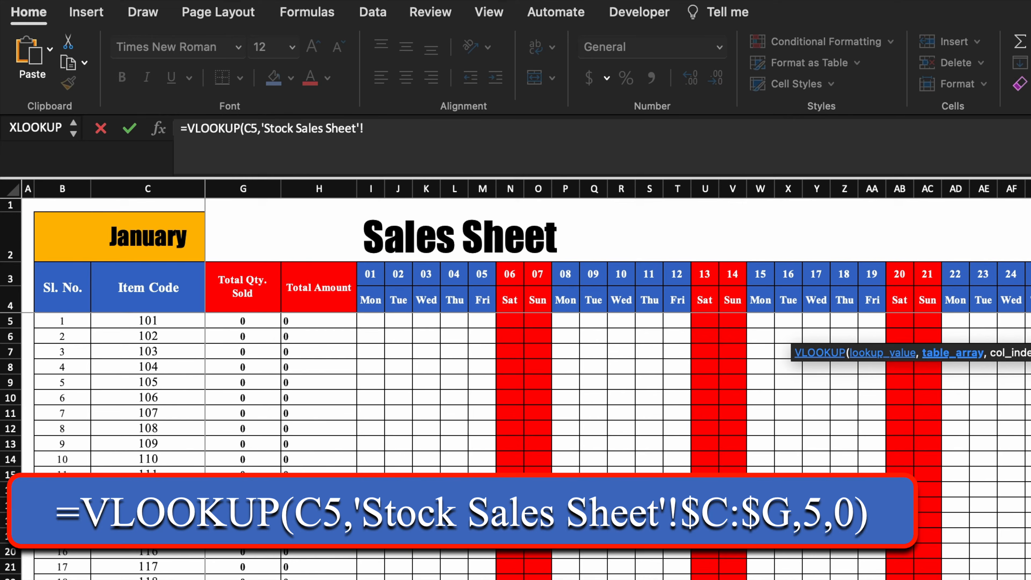
{"action": "left_click", "coordinate": [148, 189]}
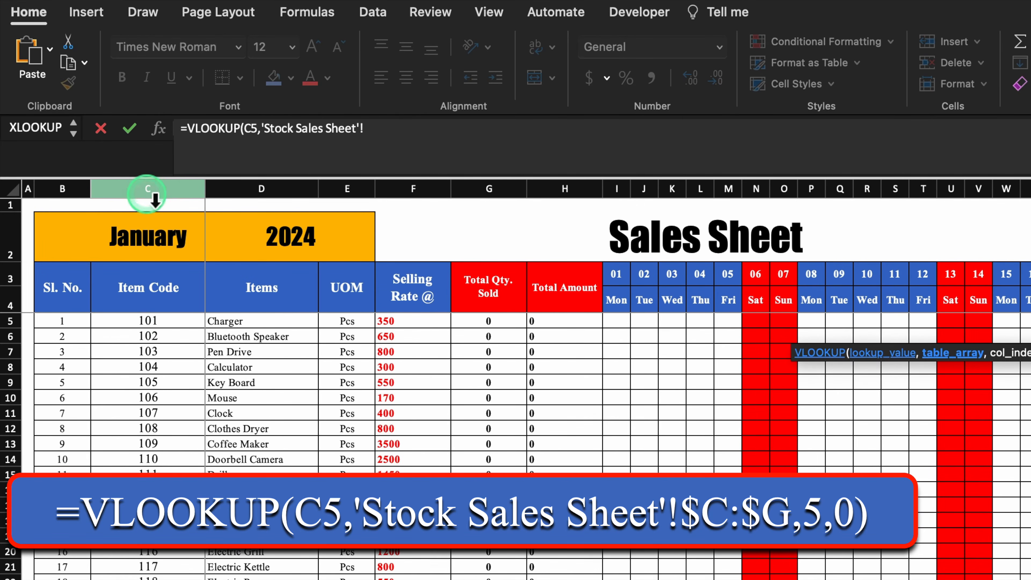
{"action": "left_click_drag", "start_coordinate": [153, 194], "coordinate": [492, 232]}
{"action": "key", "text": "F4"}
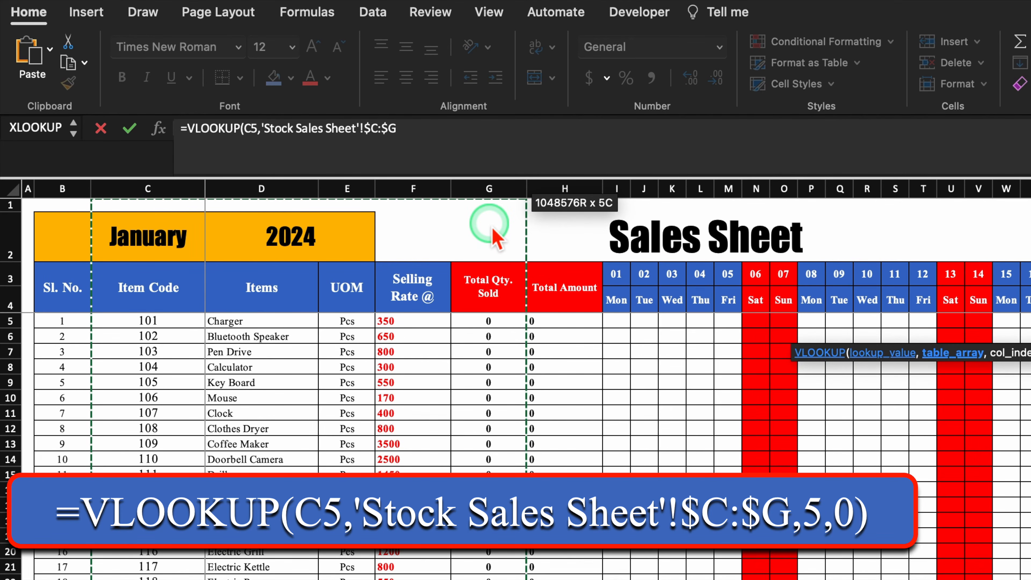
- Complete the P5 lookup with column index 5 and match type 0, and fill it down the item rows
{"action": "type", "text": ","}
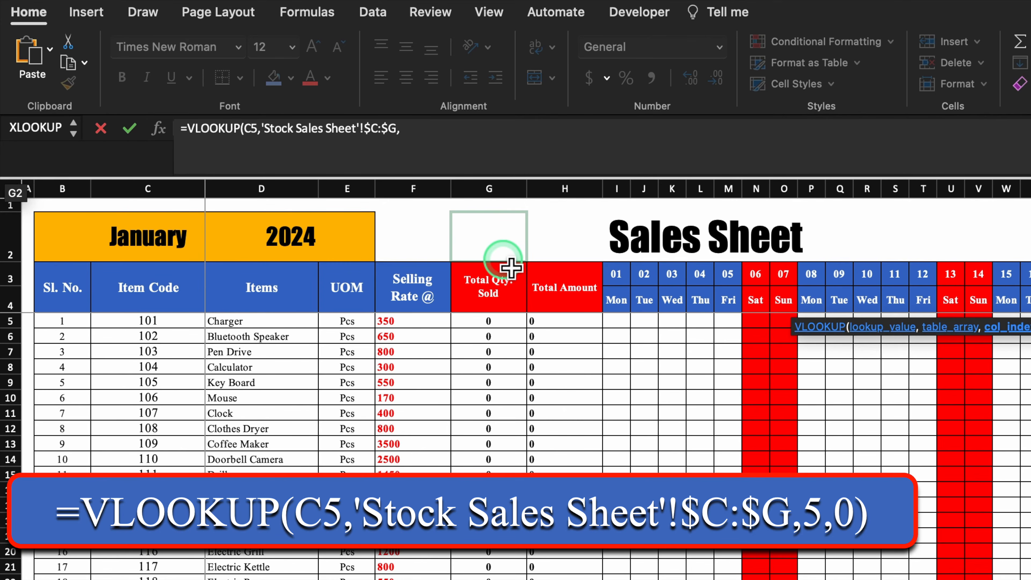
{"action": "type", "text": "5,0"}
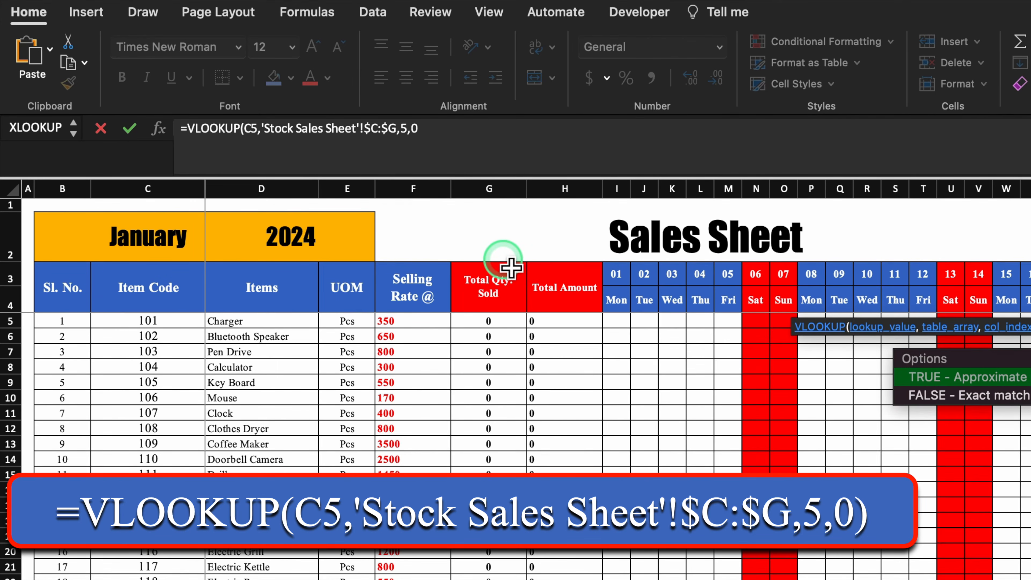
{"action": "type", "text": ")"}
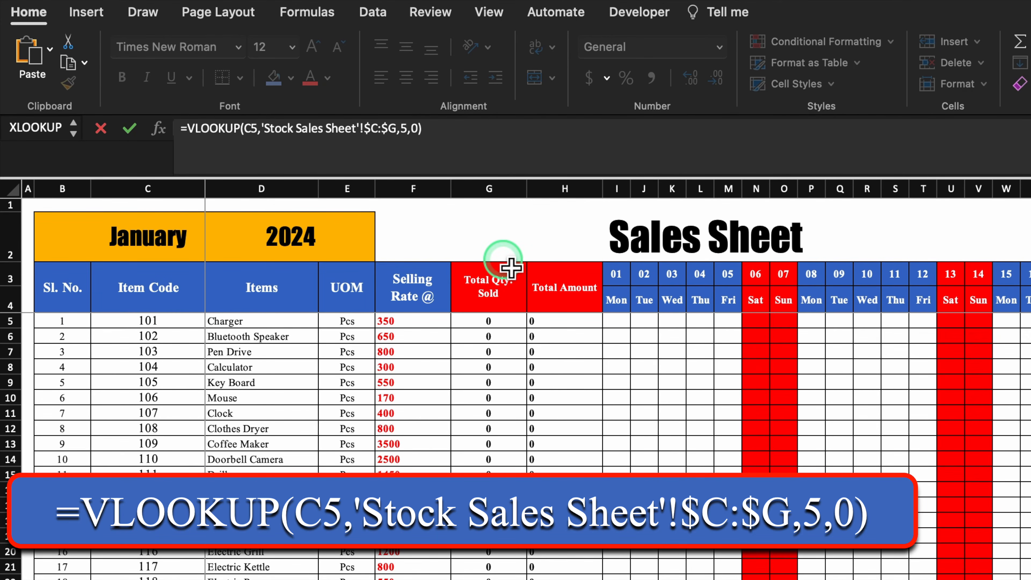
{"action": "key", "text": "Return"}
{"action": "left_click", "coordinate": [870, 323]}
{"action": "left_click_drag", "start_coordinate": [893, 328], "coordinate": [904, 577]}
- Enter =P5*G5 in the Actual Qty. Sold Amount cell Q5 and fill it down through the item rows
{"action": "left_click", "coordinate": [968, 324]}
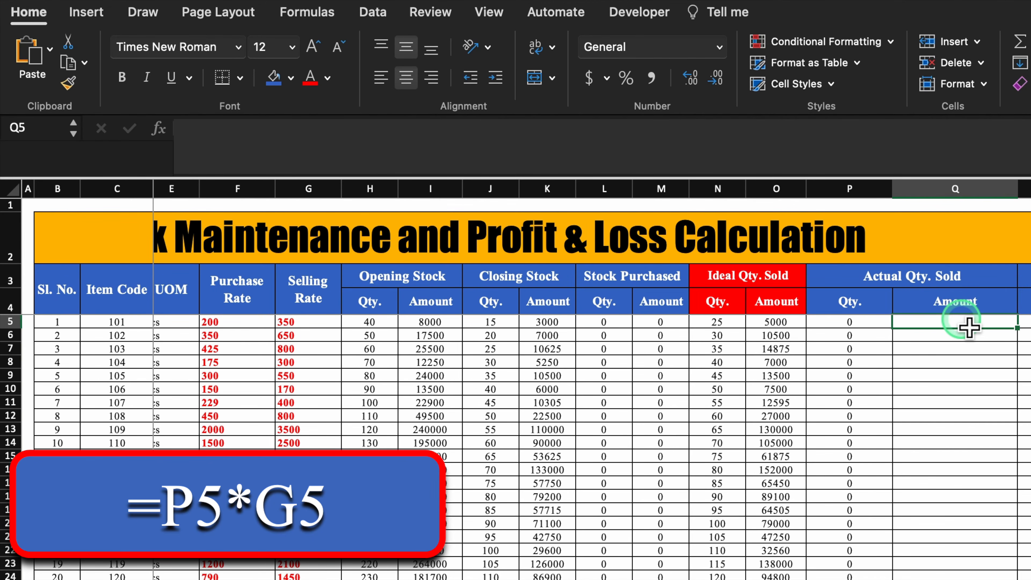
{"action": "type", "text": "="}
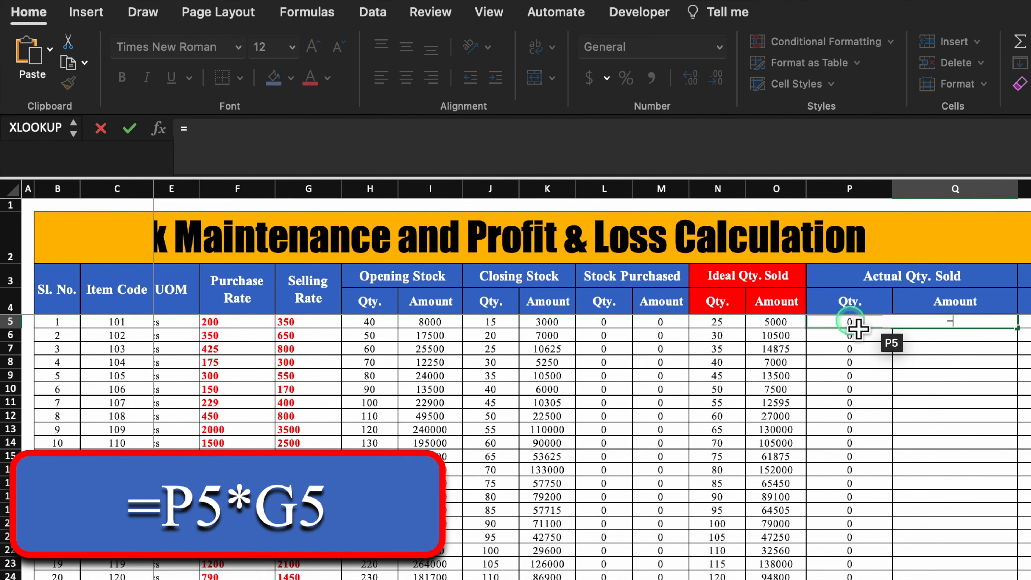
{"action": "left_click", "coordinate": [858, 329]}
{"action": "type", "text": "*"}
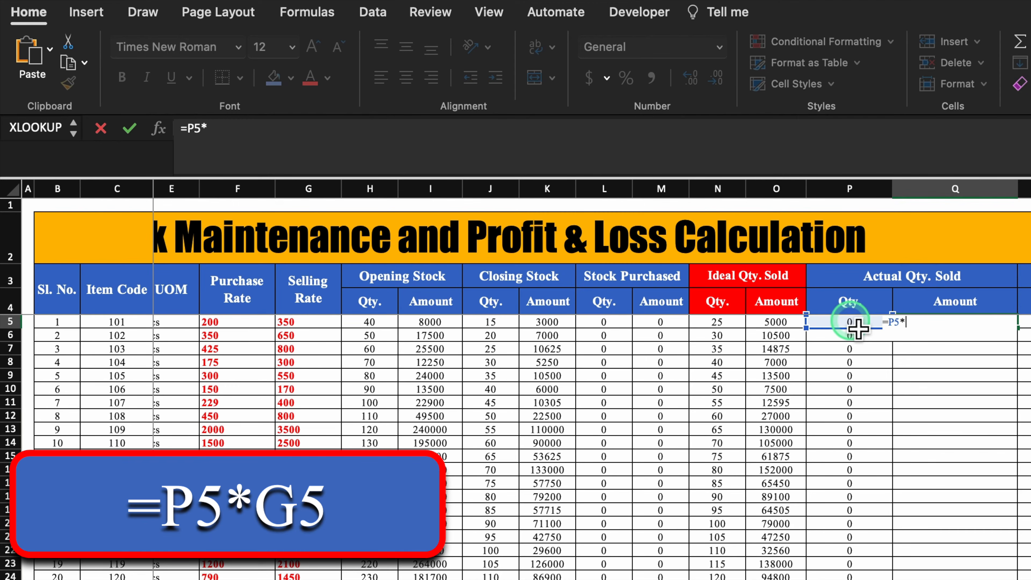
{"action": "left_click", "coordinate": [321, 325]}
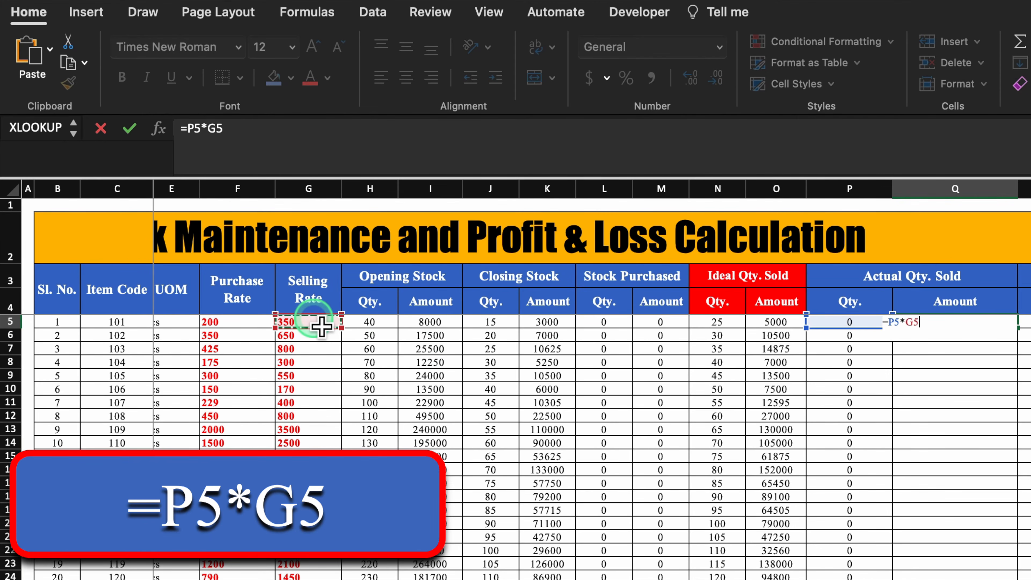
{"action": "key", "text": "Return"}
{"action": "left_click", "coordinate": [955, 323]}
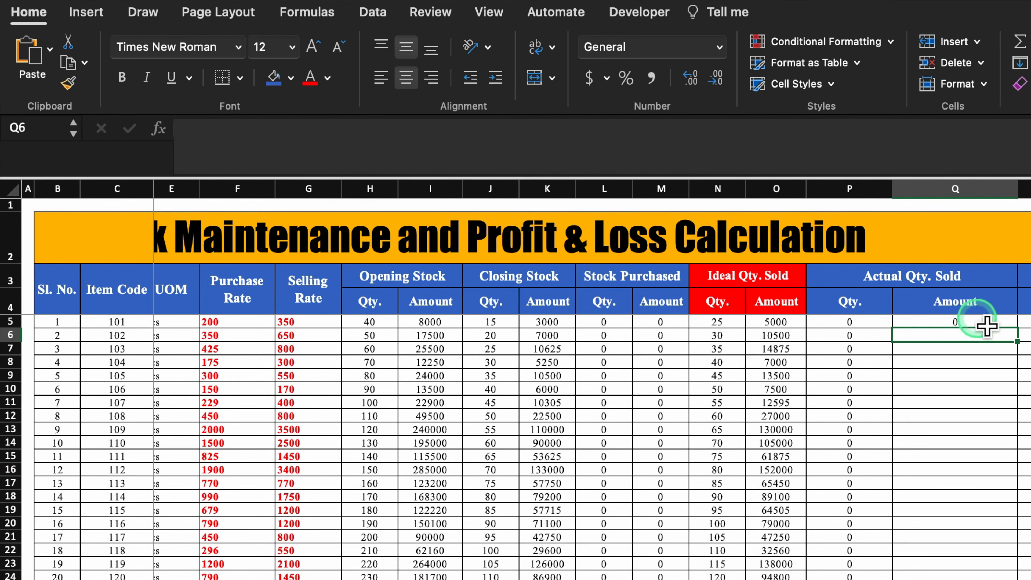
{"action": "left_click_drag", "start_coordinate": [1017, 328], "coordinate": [1018, 574]}
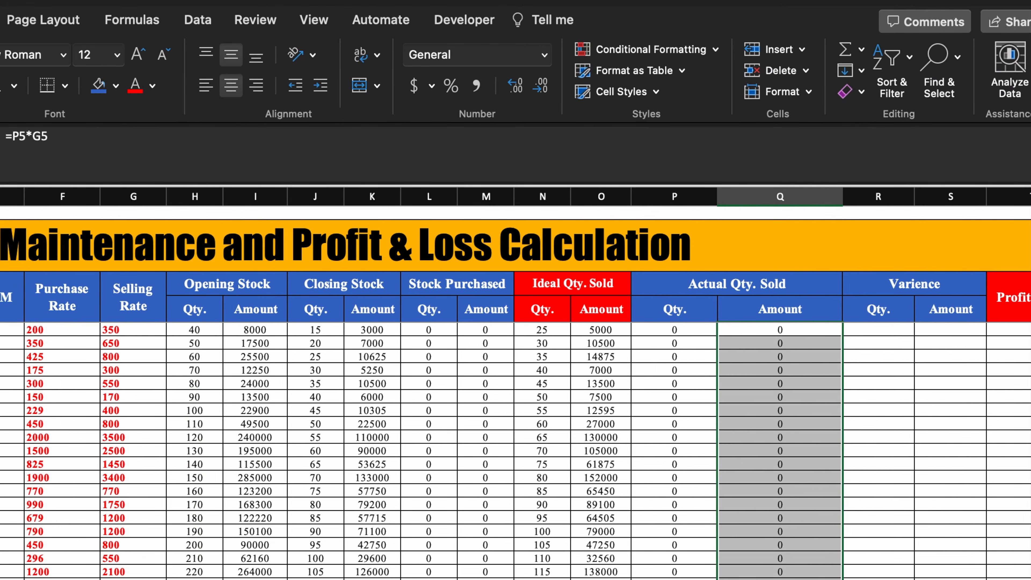
- Enter =P5-N5 in the Varience Qty. cell R5 and fill it down through the item rows
{"action": "scroll", "coordinate": [1017, 471], "scroll_direction": "right", "scroll_amount": 3}
{"action": "left_click", "coordinate": [1017, 327]}
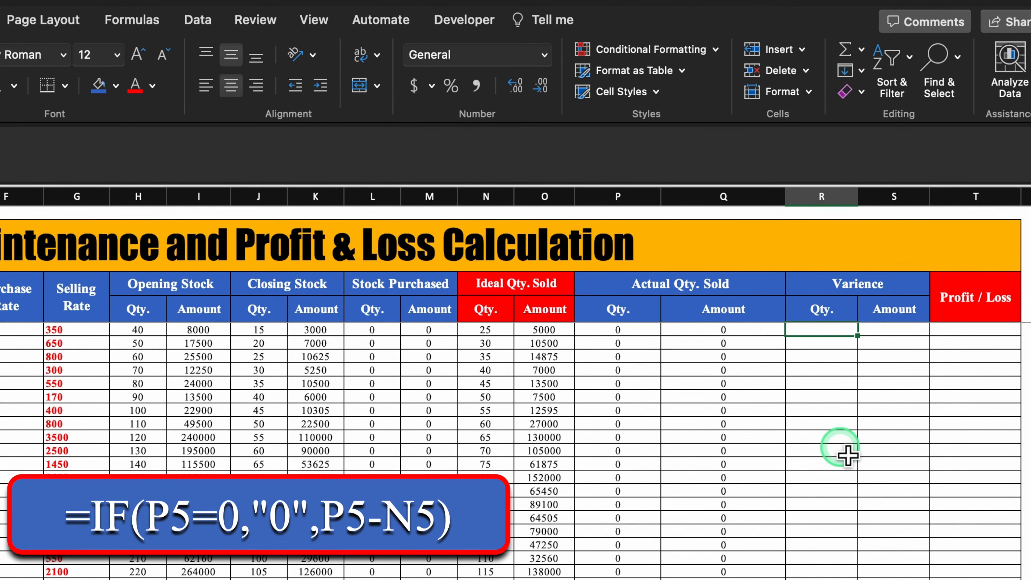
{"action": "left_click", "coordinate": [642, 331]}
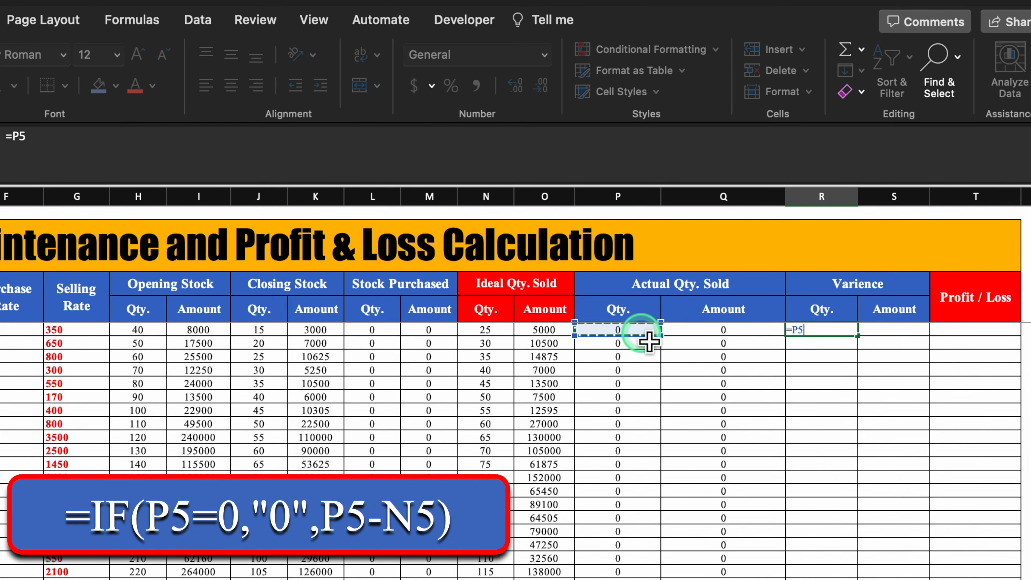
{"action": "type", "text": "-"}
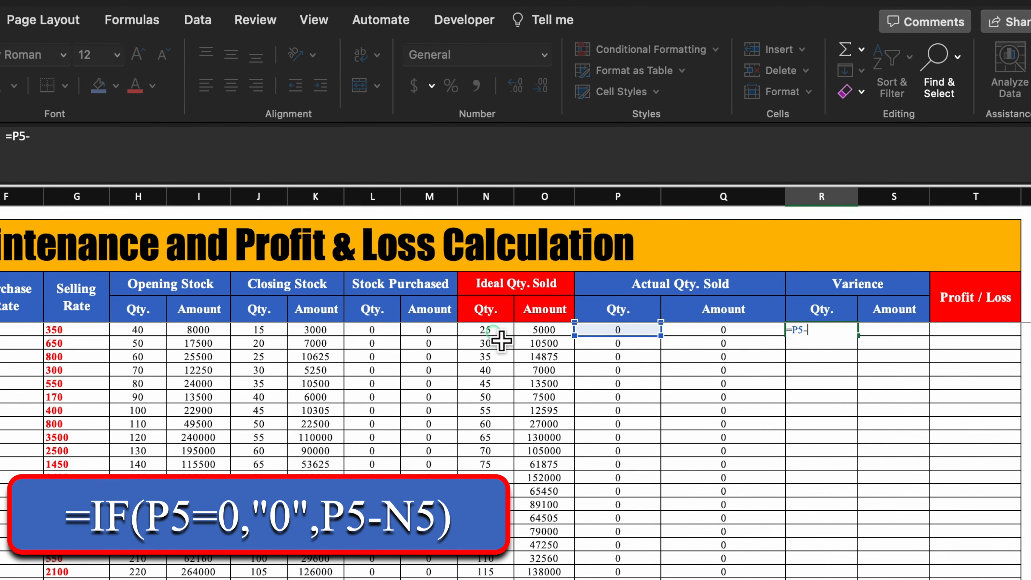
{"action": "left_click", "coordinate": [491, 331]}
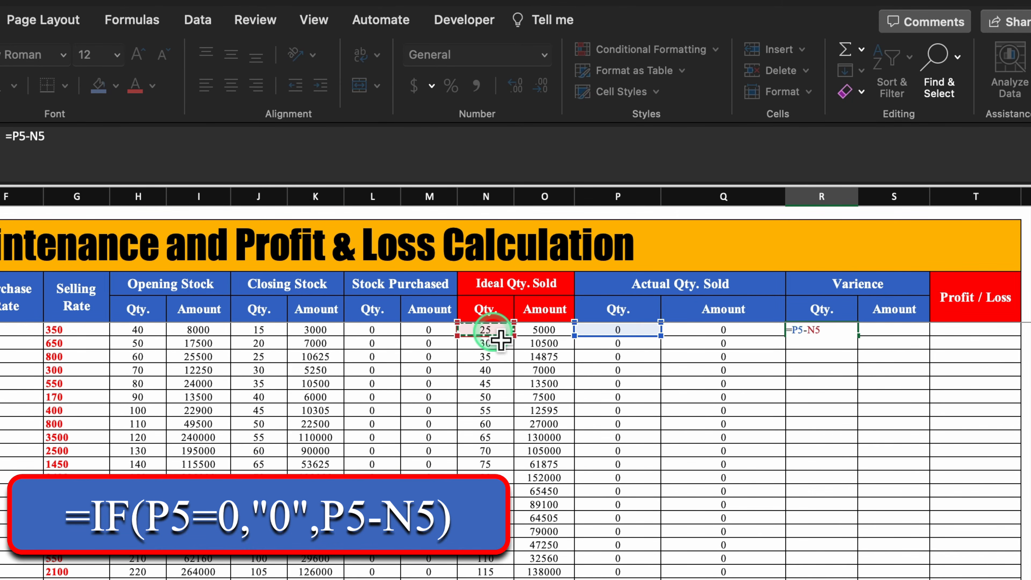
{"action": "key", "text": "Return"}
{"action": "left_click", "coordinate": [836, 330]}
{"action": "left_click_drag", "start_coordinate": [857, 335], "coordinate": [867, 576]}
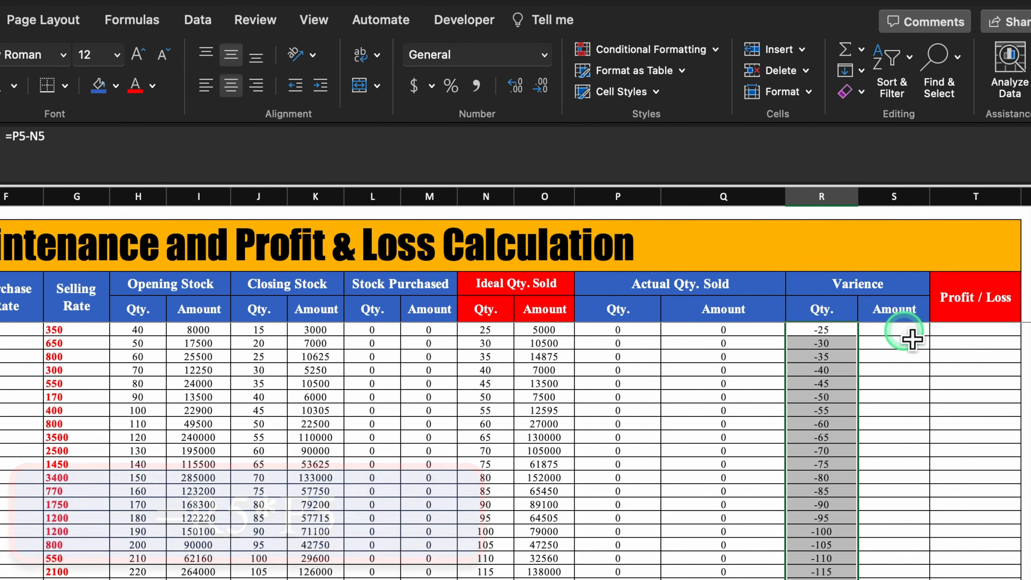
- Enter =R5*F5 in the Varience Amount cell S5 and fill it down through the item rows
{"action": "left_click", "coordinate": [905, 331]}
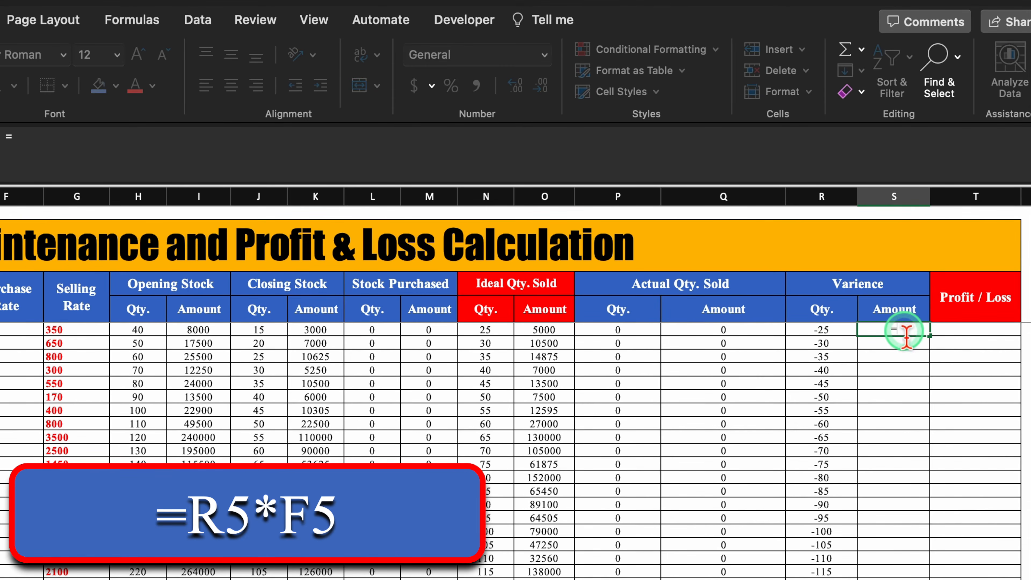
{"action": "left_click", "coordinate": [833, 330]}
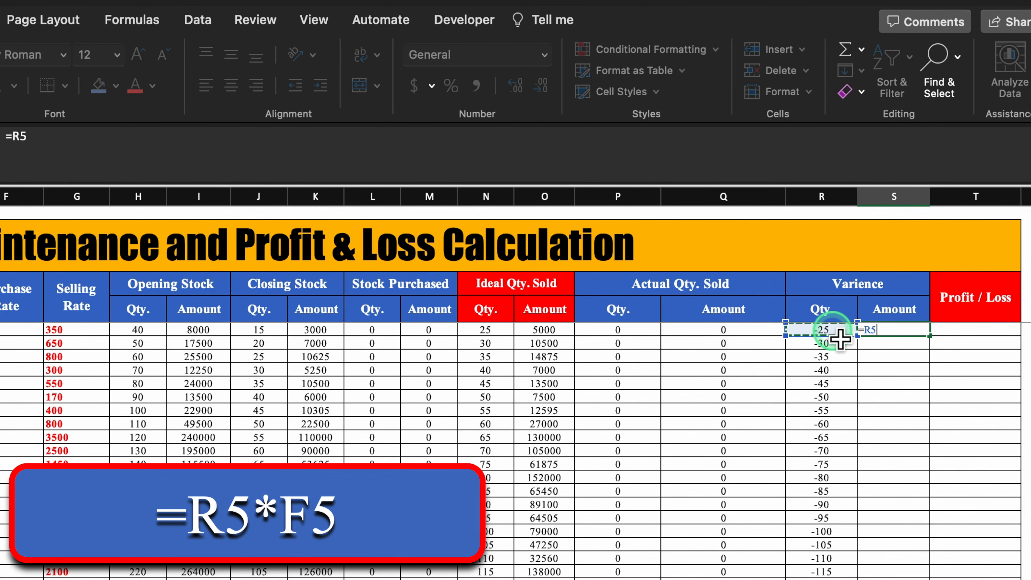
{"action": "type", "text": "*"}
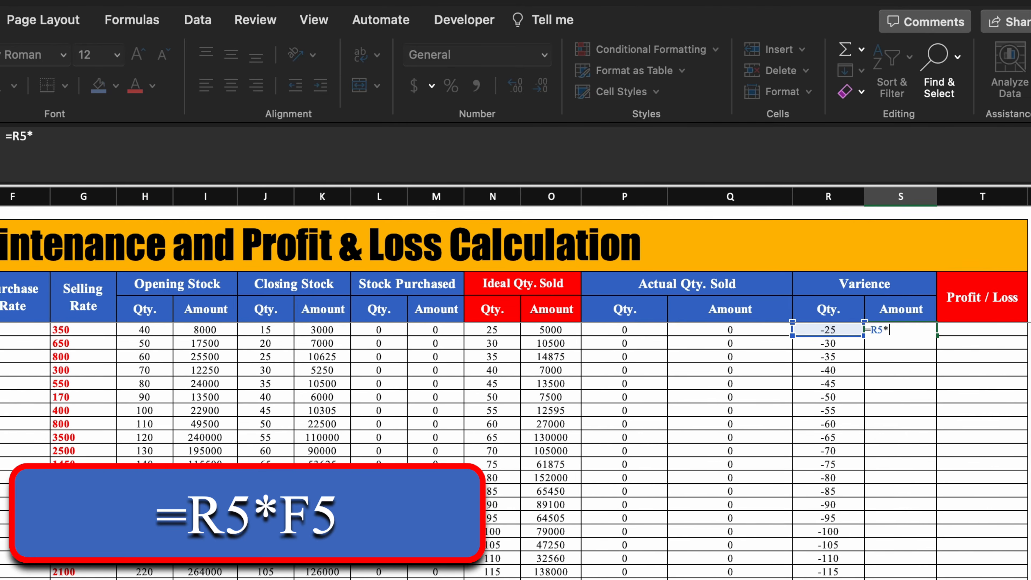
{"action": "scroll", "coordinate": [268, 337], "scroll_direction": "left", "scroll_amount": 3}
{"action": "left_click", "coordinate": [82, 330]}
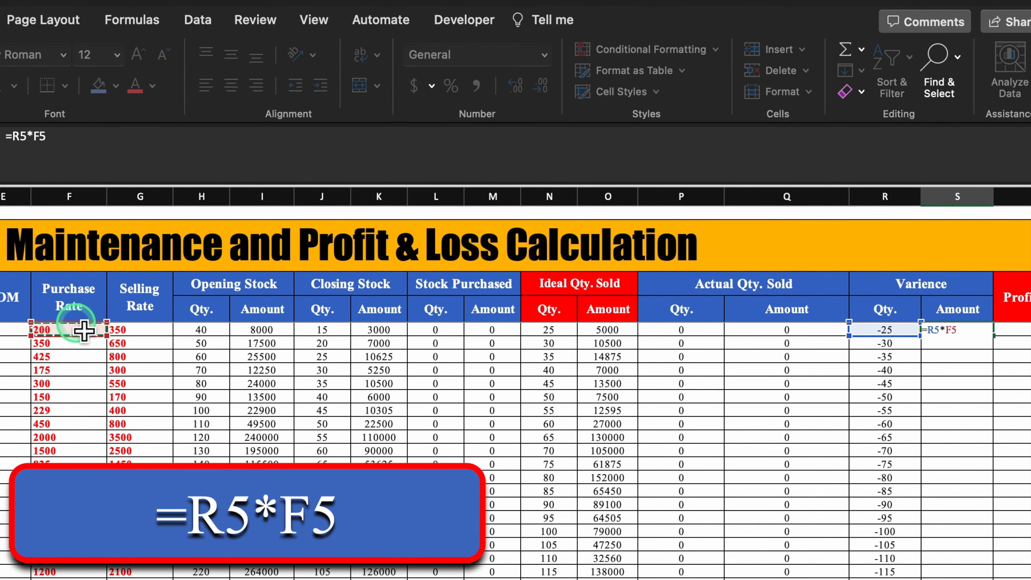
{"action": "key", "text": "Return"}
{"action": "scroll", "coordinate": [893, 337], "scroll_direction": "right", "scroll_amount": 2}
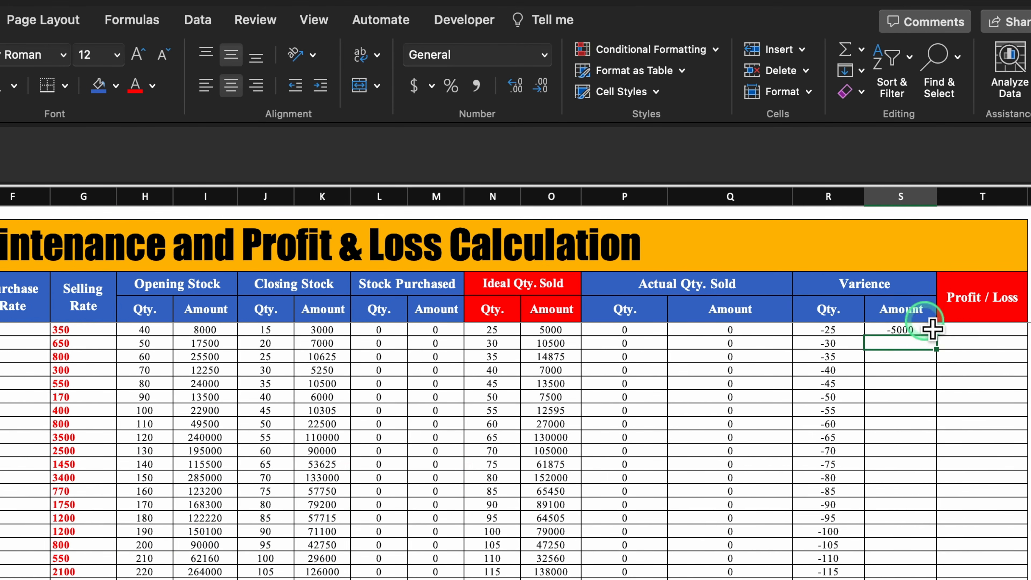
{"action": "left_click", "coordinate": [929, 331]}
{"action": "left_click_drag", "start_coordinate": [936, 336], "coordinate": [948, 553]}
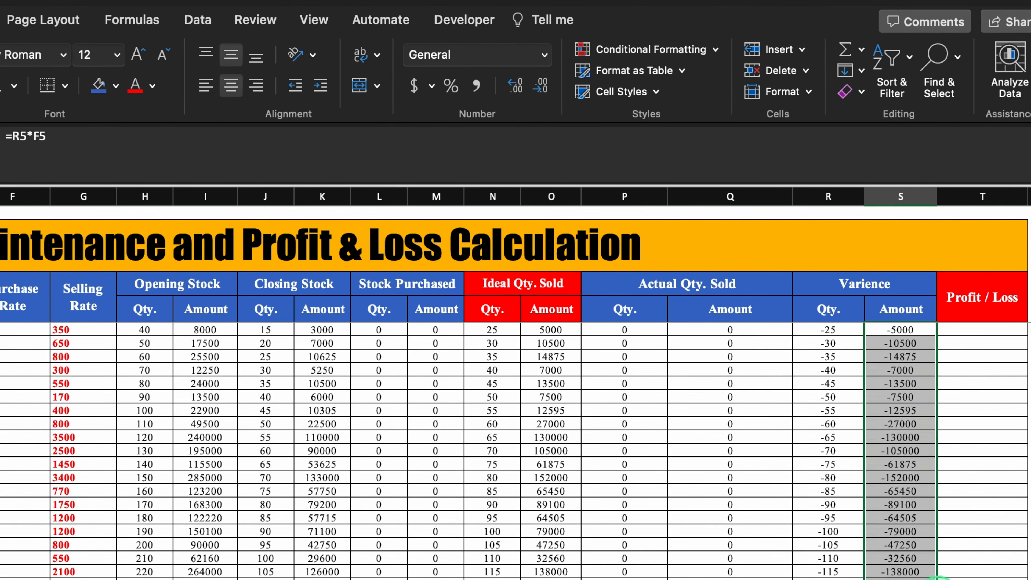
- Enter =Q5-O5 in the Profit / Loss cell T5 and fill it down through the item rows
{"action": "left_click", "coordinate": [990, 331]}
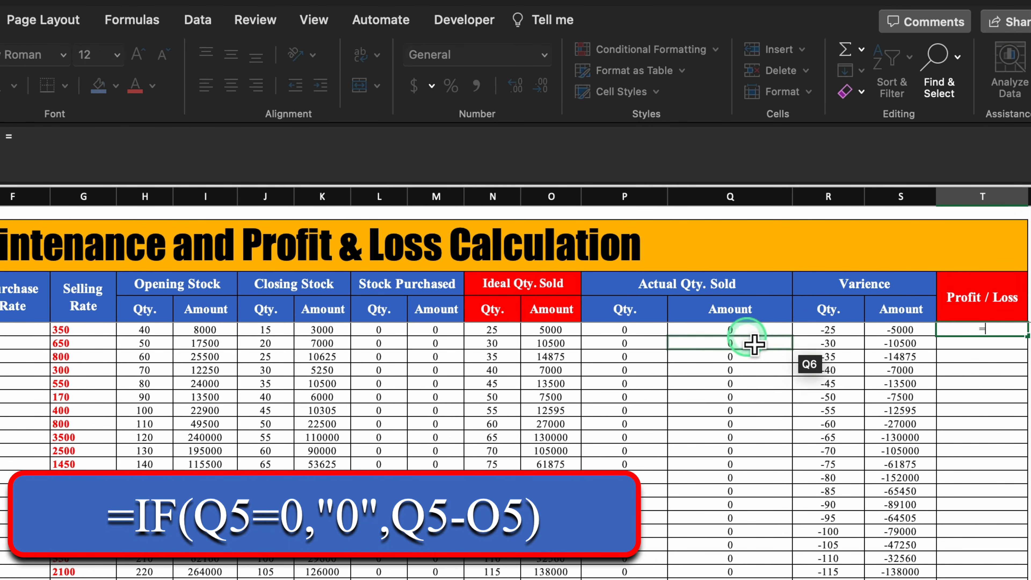
{"action": "left_click", "coordinate": [746, 329]}
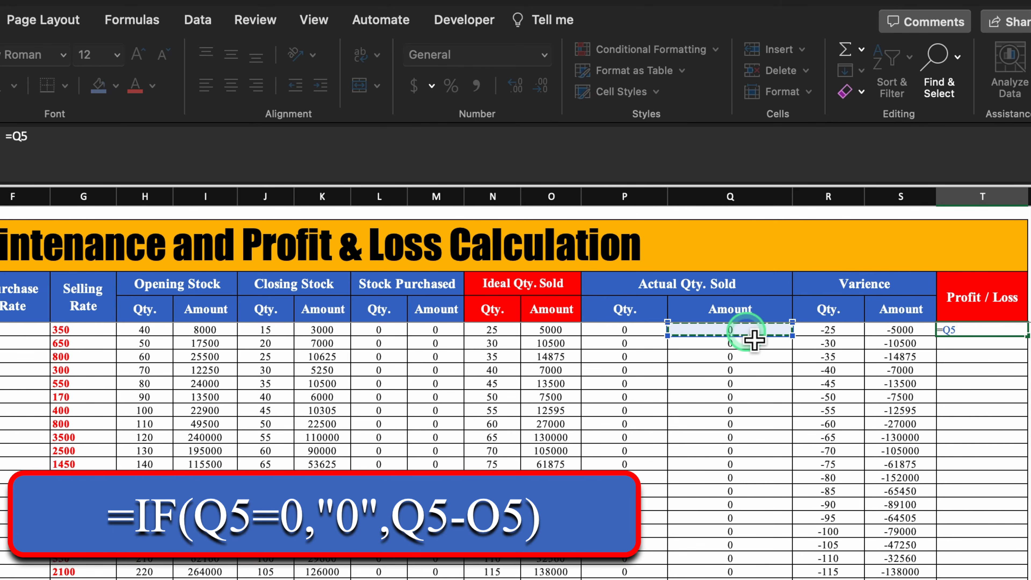
{"action": "type", "text": "-"}
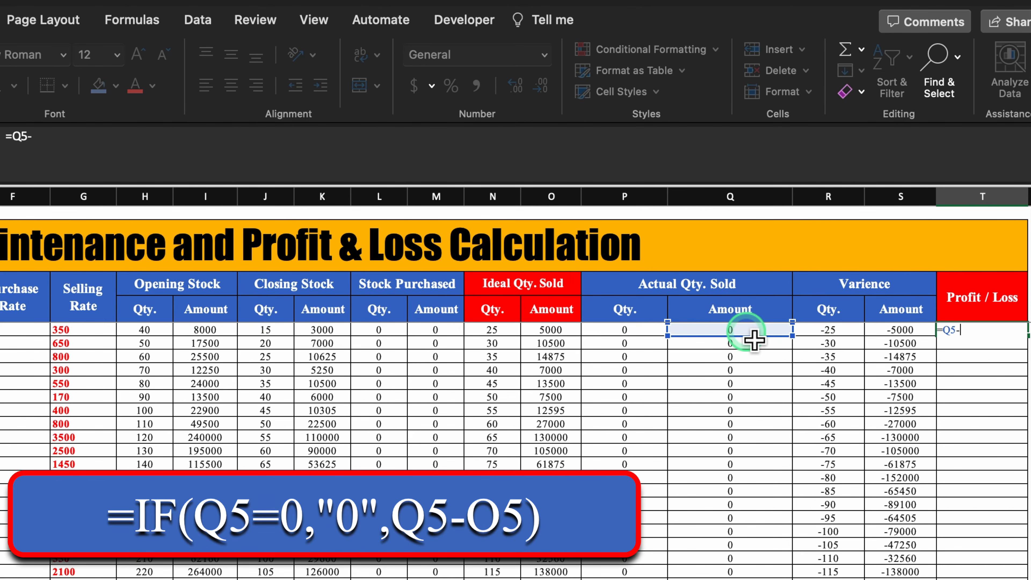
{"action": "left_click", "coordinate": [570, 335]}
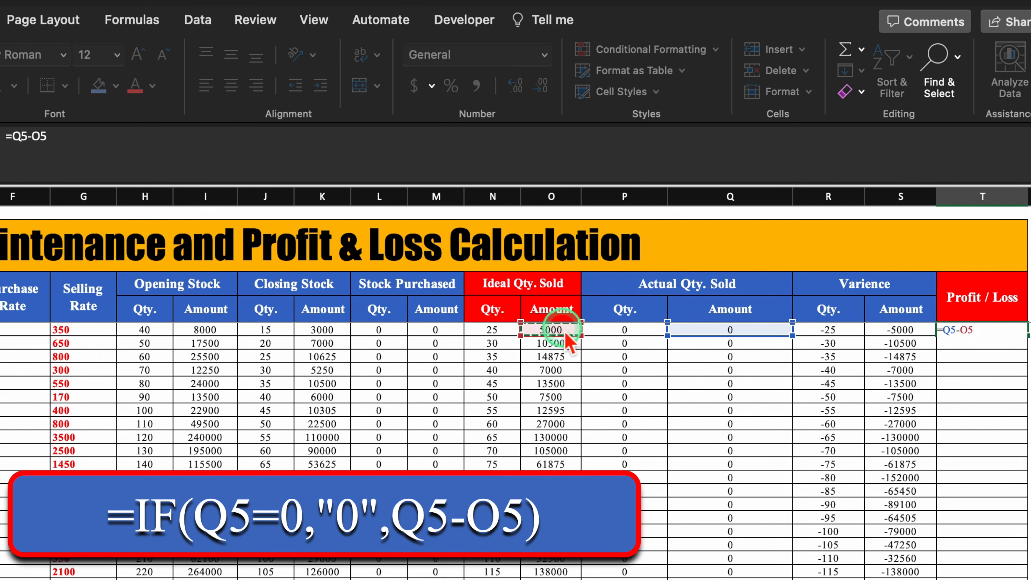
{"action": "key", "text": "Return"}
{"action": "left_click", "coordinate": [1010, 331]}
{"action": "left_click_drag", "start_coordinate": [1027, 336], "coordinate": [1023, 575]}
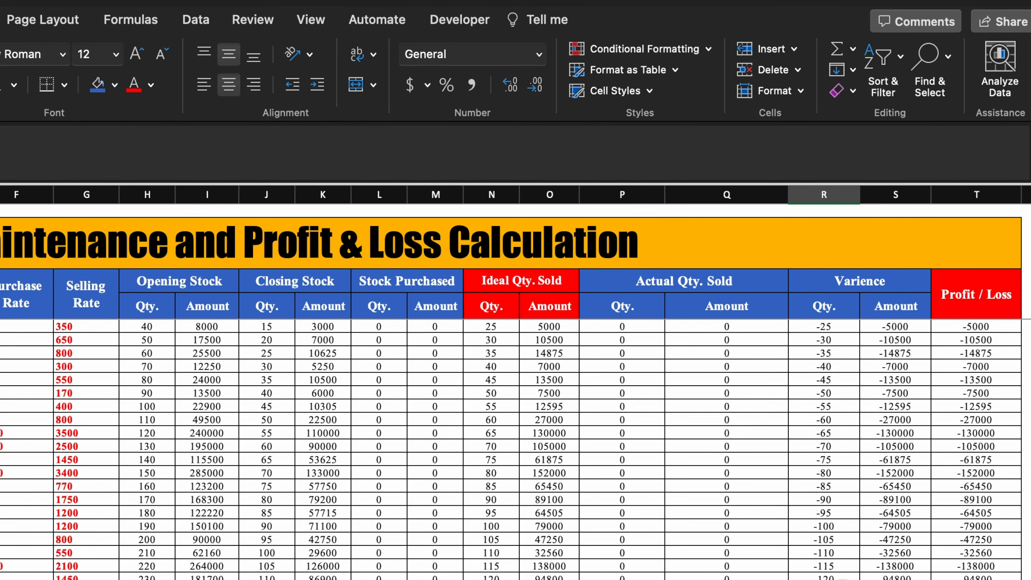
- Change the Varience Qty. formula in R5 to =IF(P5=0,"0",P5-N5) and fill it down through the item rows
{"action": "left_click", "coordinate": [846, 331]}
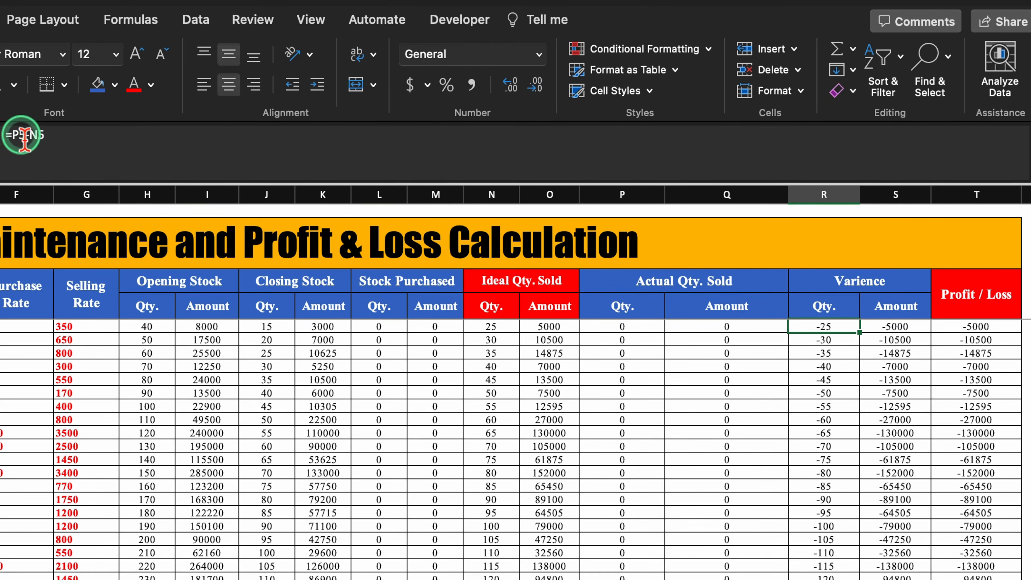
{"action": "left_click", "coordinate": [24, 142]}
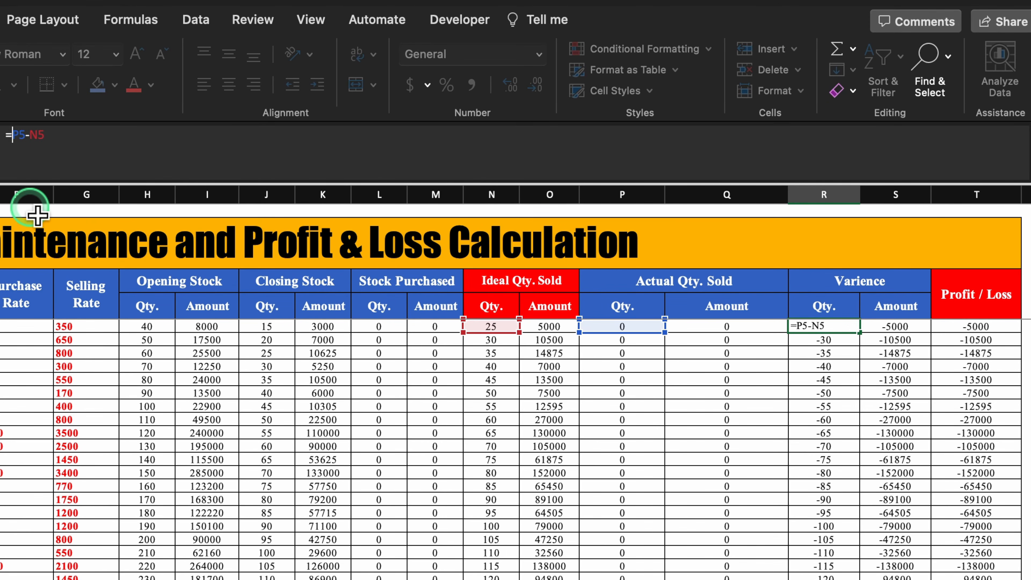
{"action": "type", "text": "IF"}
{"action": "double_click", "coordinate": [36, 207]}
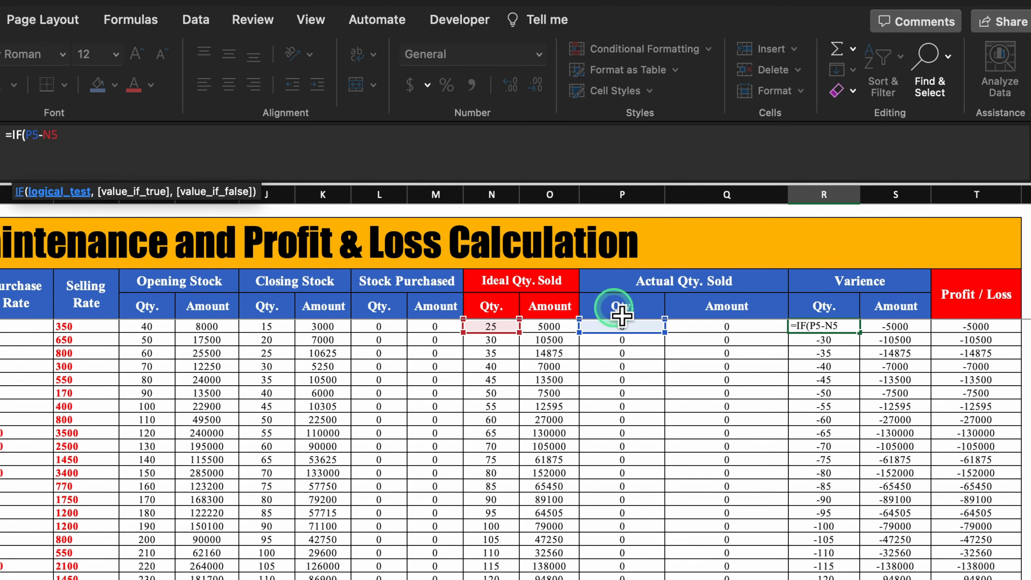
{"action": "left_click", "coordinate": [639, 328]}
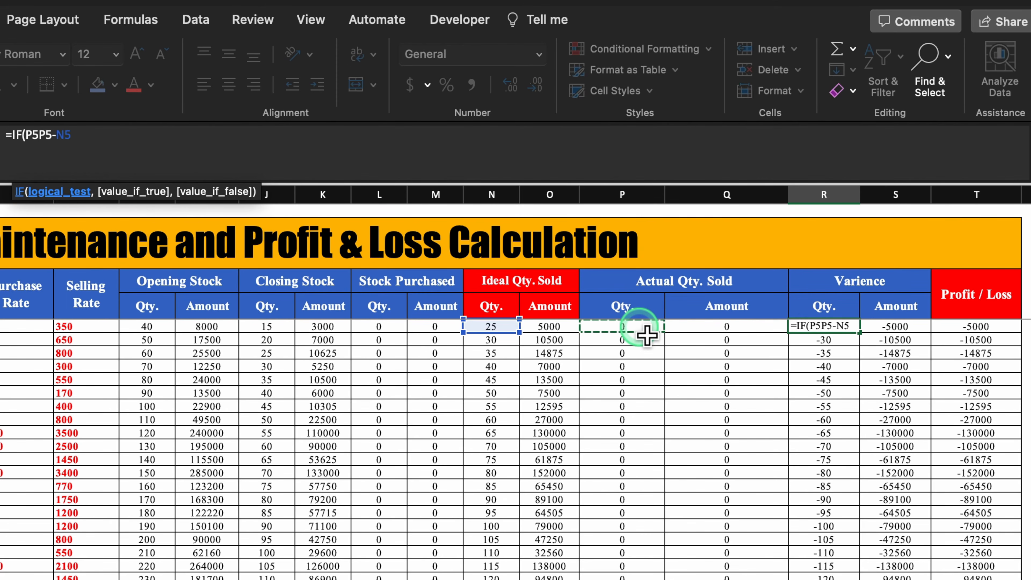
{"action": "type", "text": "="}
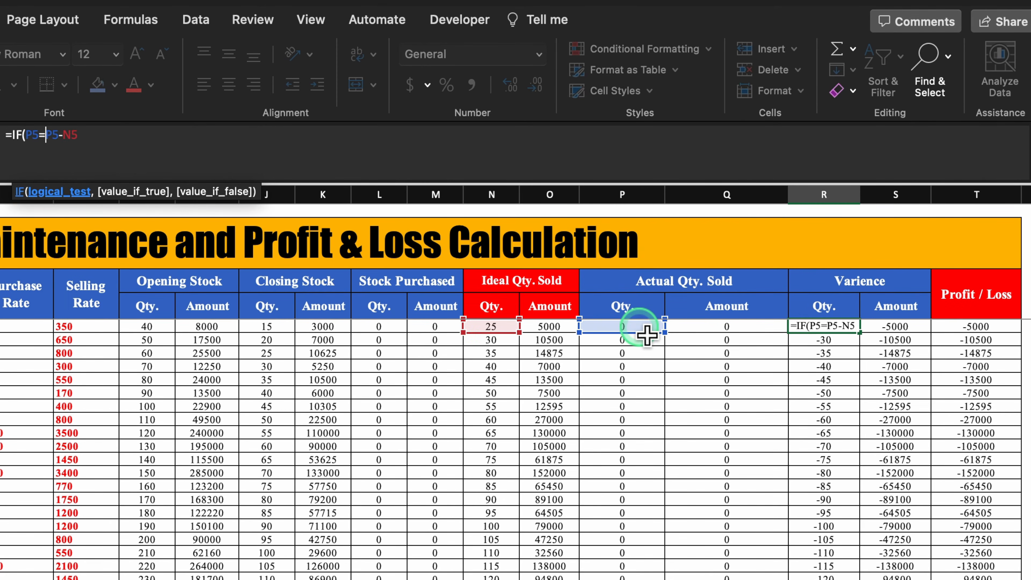
{"action": "type", "text": "0,"}
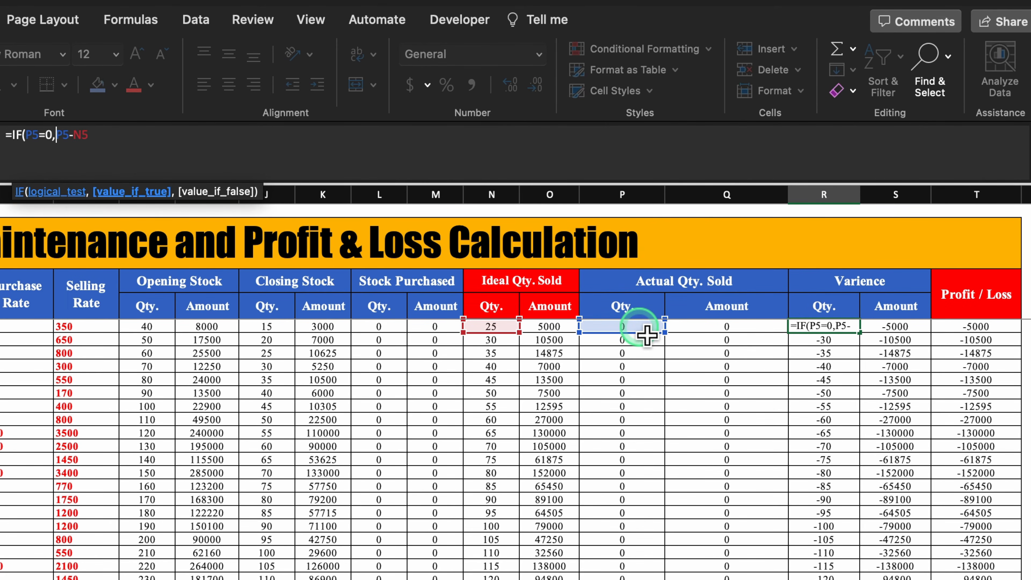
{"action": "type", "text": "\"0"}
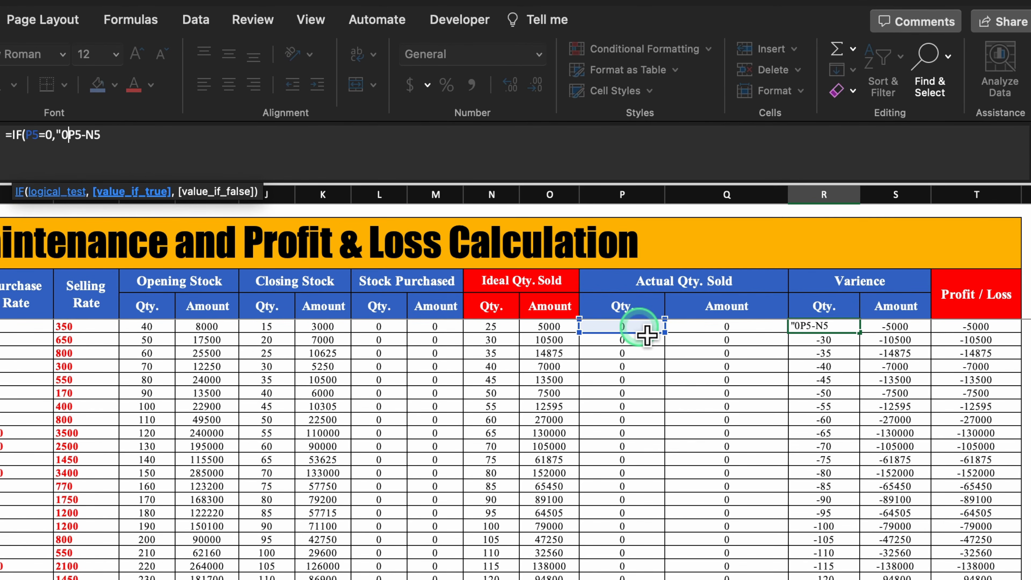
{"action": "type", "text": "\""}
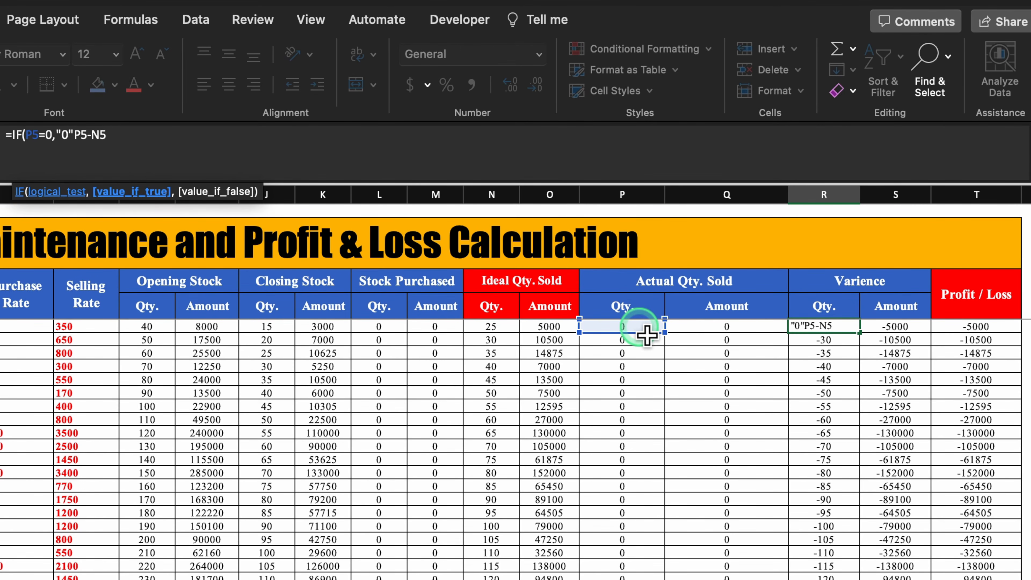
{"action": "type", "text": ","}
{"action": "left_click", "coordinate": [302, 140]}
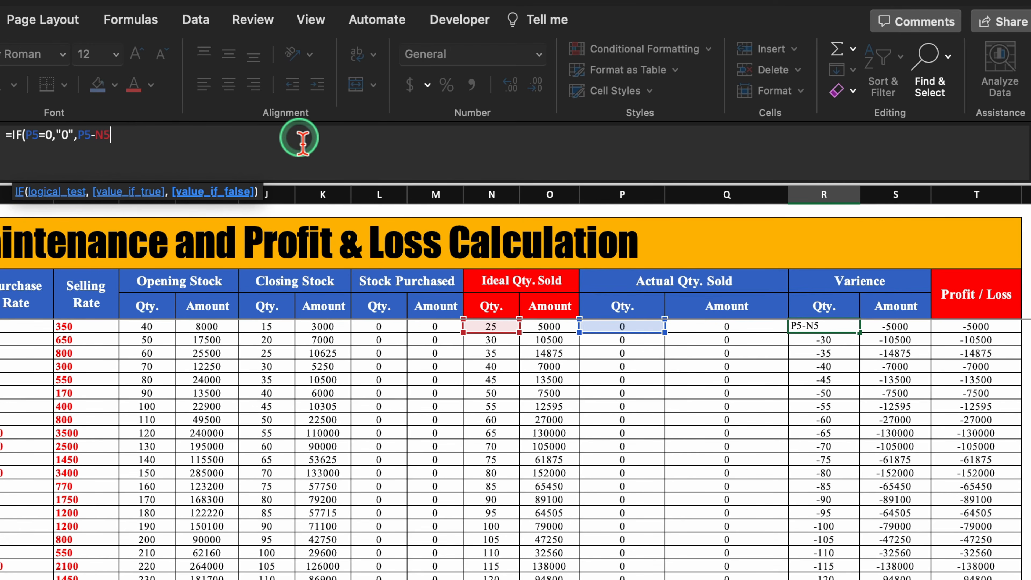
{"action": "type", "text": ")"}
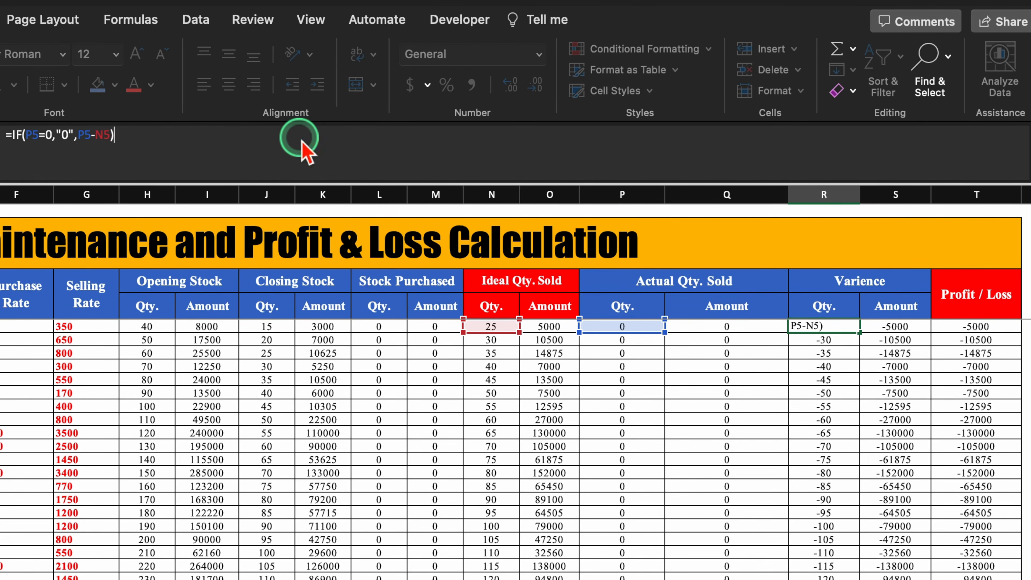
{"action": "key", "text": "Return"}
{"action": "left_click", "coordinate": [852, 330]}
{"action": "left_click_drag", "start_coordinate": [859, 332], "coordinate": [860, 572]}
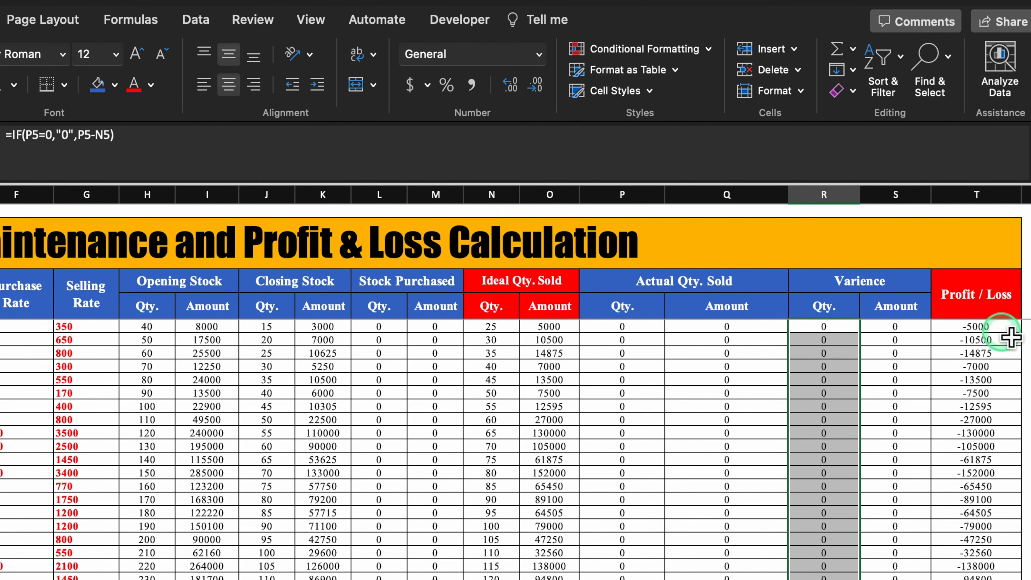
- Change the Profit / Loss formula in T5 to =IF(Q5=0,"0",Q5-O5) and fill it down through the item rows
{"action": "left_click", "coordinate": [1012, 331]}
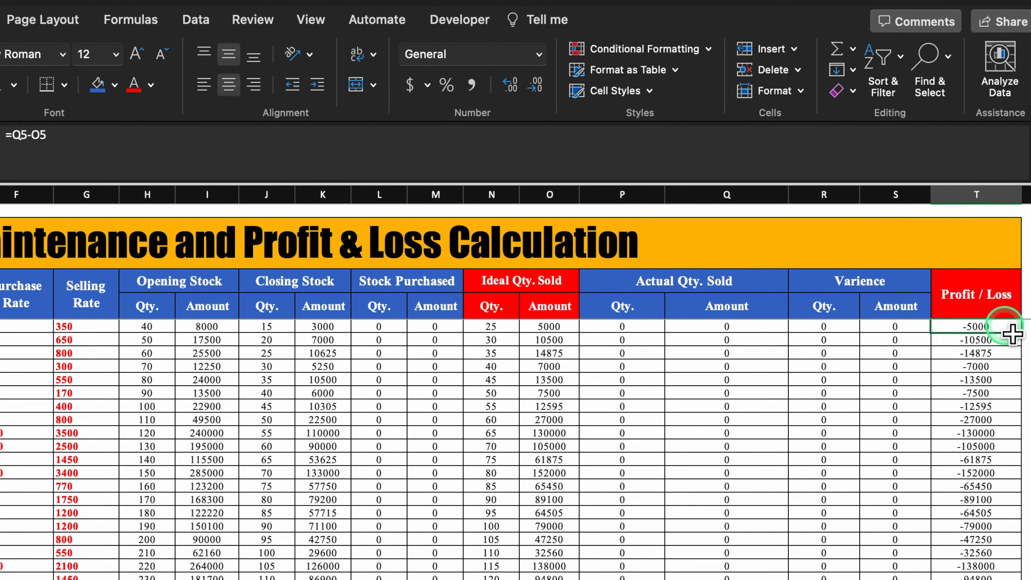
{"action": "scroll", "coordinate": [512, 382], "scroll_direction": "right", "scroll_amount": 2}
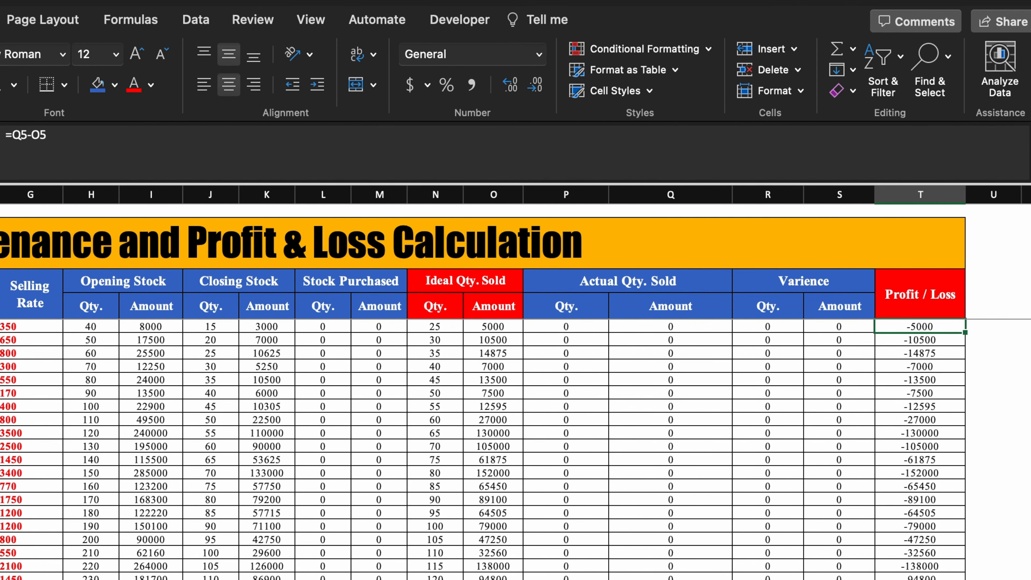
{"action": "scroll", "coordinate": [858, 323], "scroll_direction": "right", "scroll_amount": 1}
{"action": "left_click", "coordinate": [13, 135]}
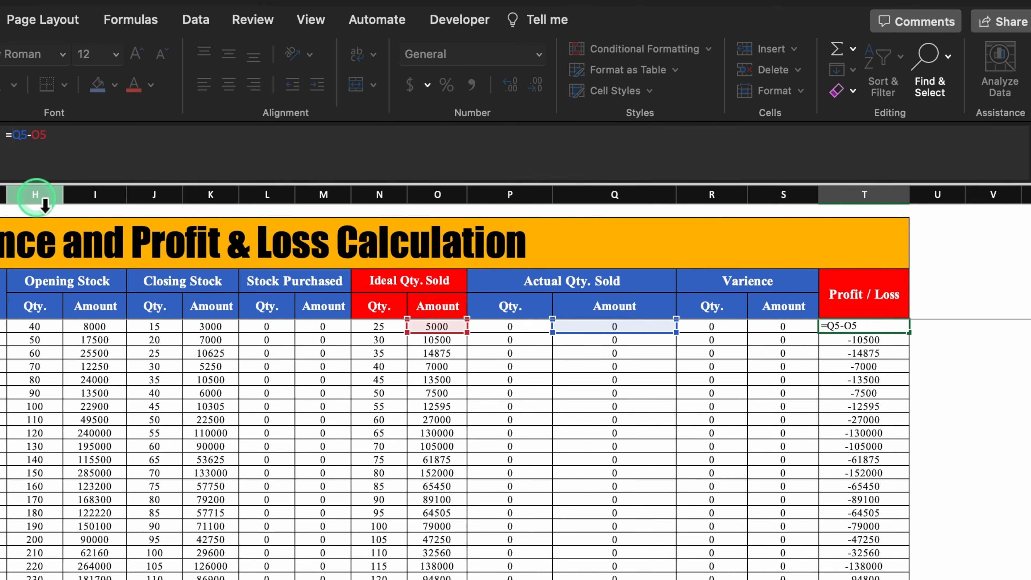
{"action": "type", "text": "IF"}
{"action": "double_click", "coordinate": [44, 207]}
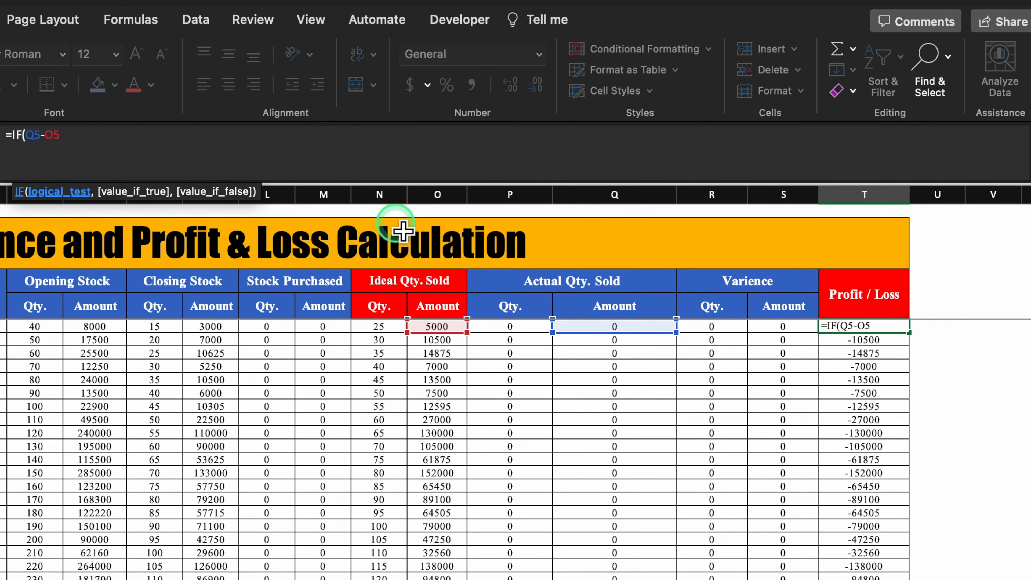
{"action": "left_click", "coordinate": [627, 332]}
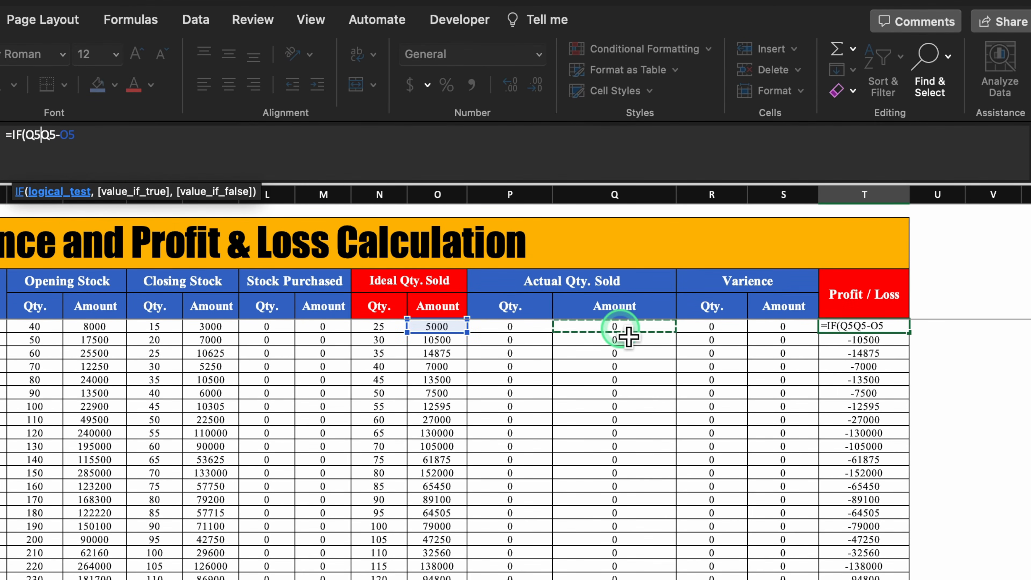
{"action": "type", "text": "=0"}
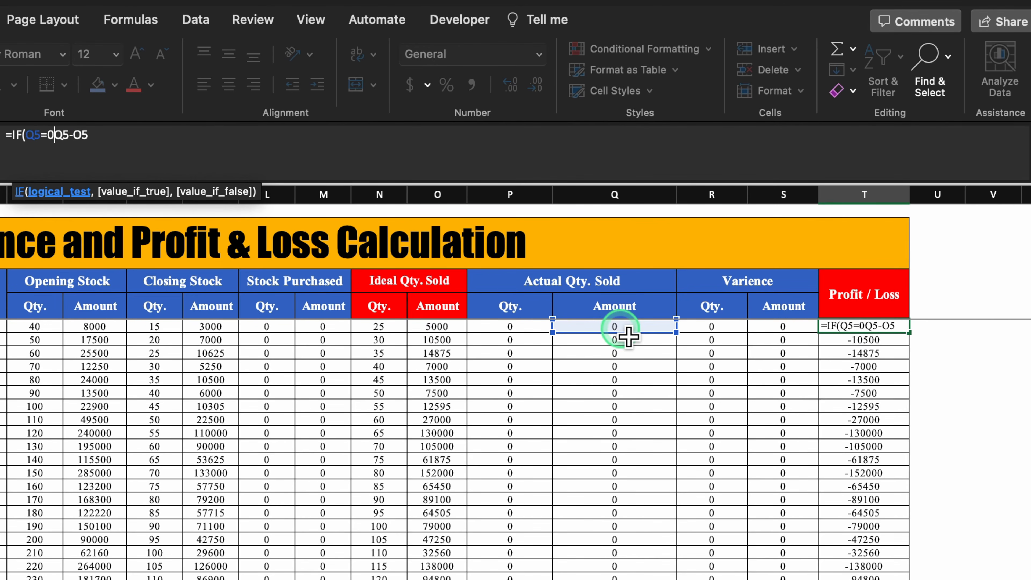
{"action": "type", "text": ",\""}
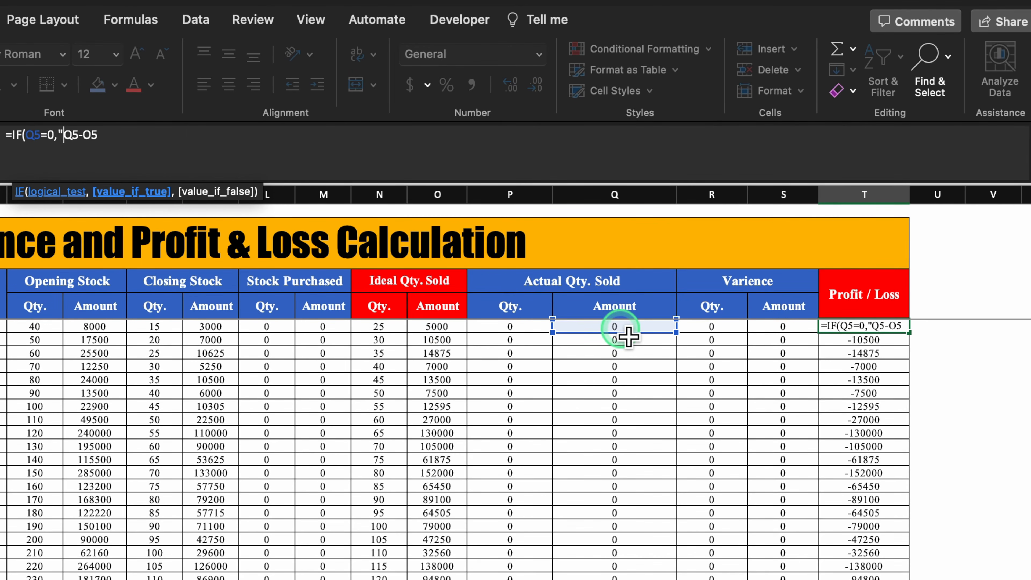
{"action": "type", "text": "0"}
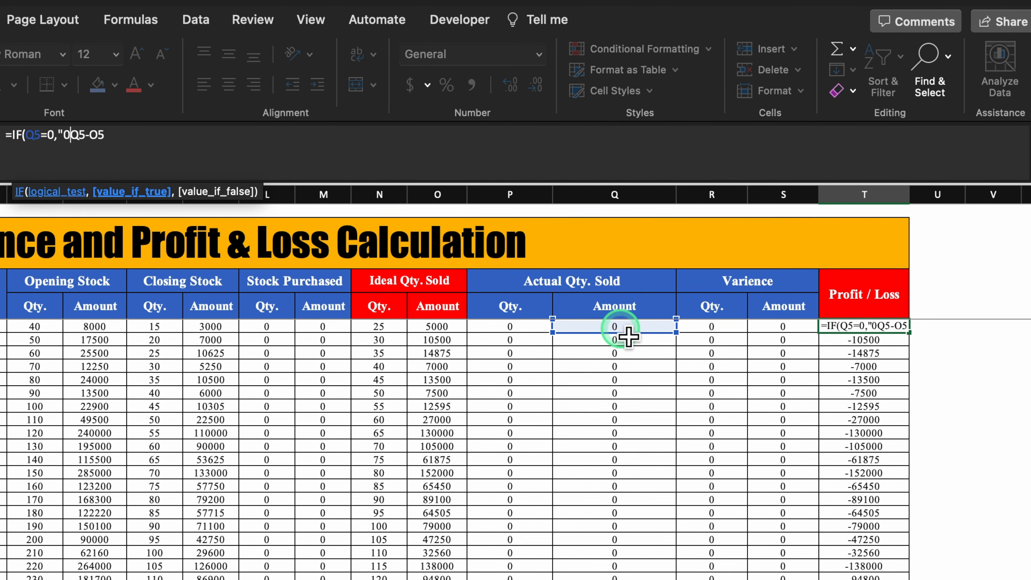
{"action": "type", "text": "\","}
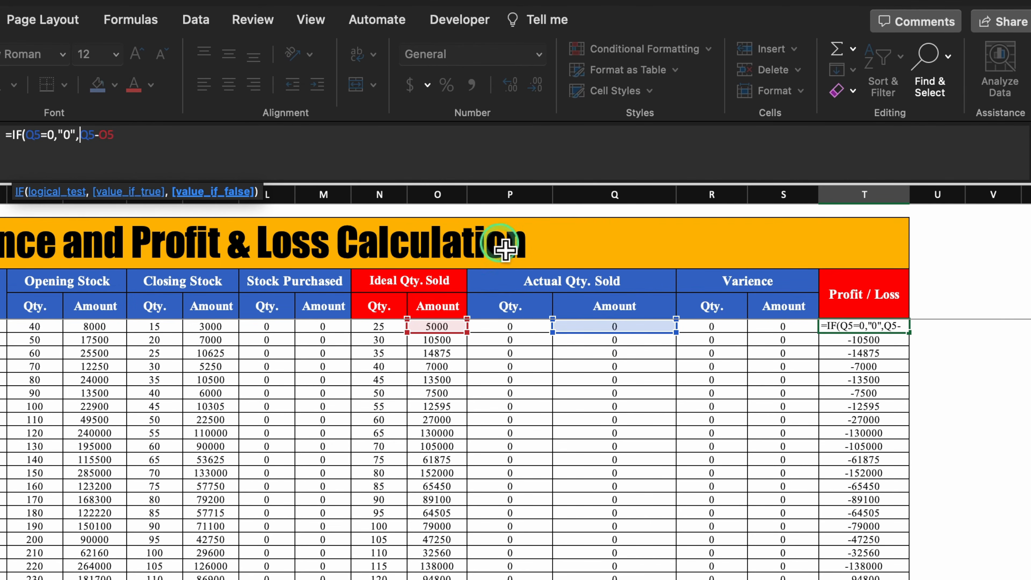
{"action": "left_click", "coordinate": [348, 146]}
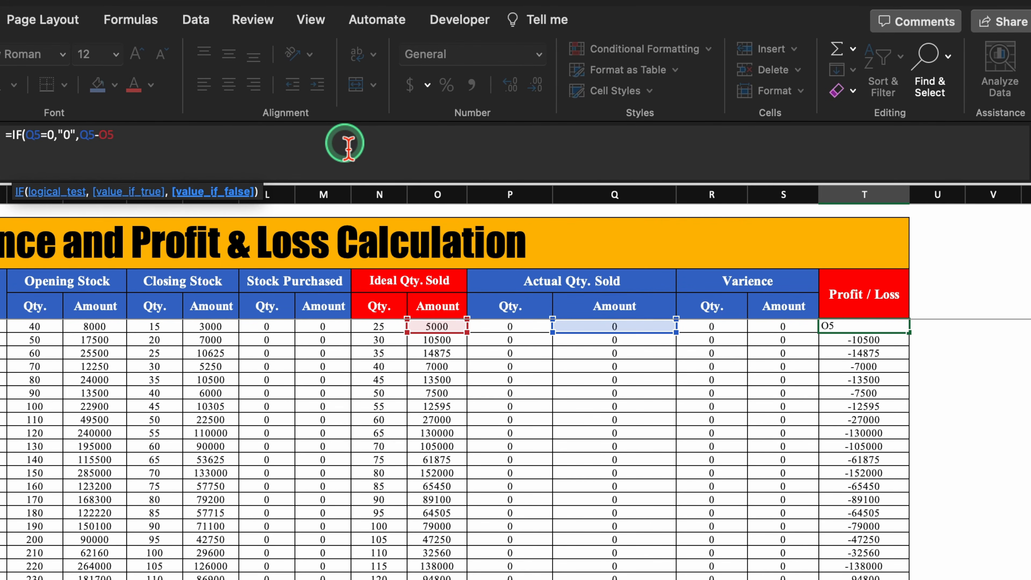
{"action": "type", "text": ")"}
{"action": "key", "text": "Return"}
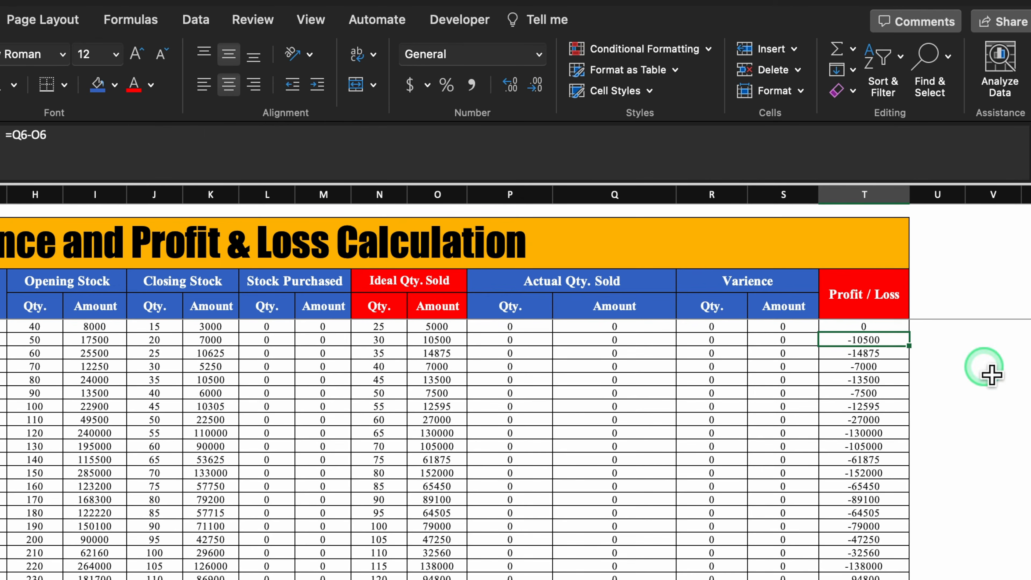
{"action": "left_click", "coordinate": [897, 325]}
{"action": "left_click_drag", "start_coordinate": [905, 332], "coordinate": [930, 567]}
- Total the Varience Amount column with =SUM(S5:S24) below the last item and copy the total across to the Profit / Loss column
{"action": "left_click", "coordinate": [989, 543]}
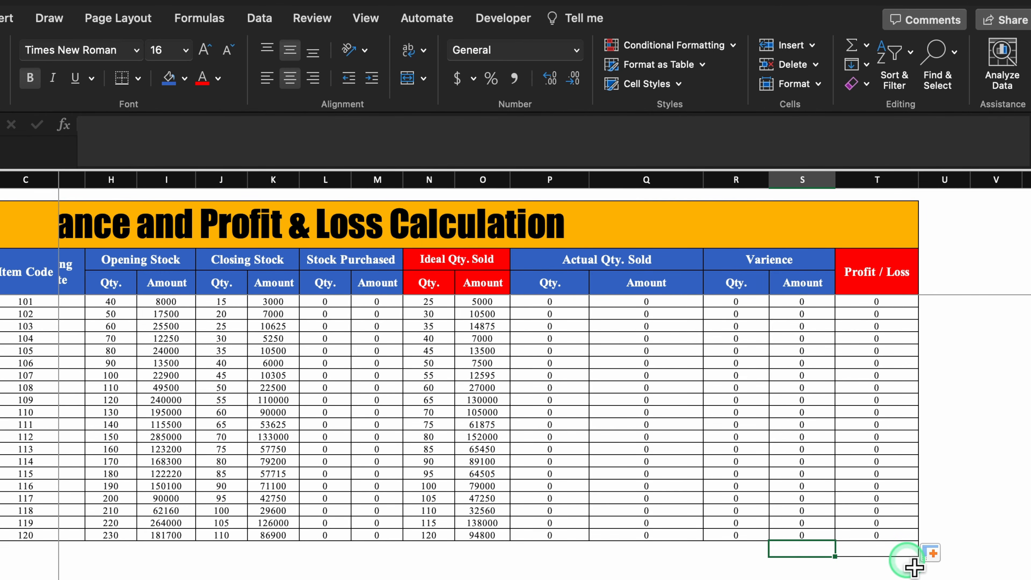
{"action": "type", "text": "=sum"}
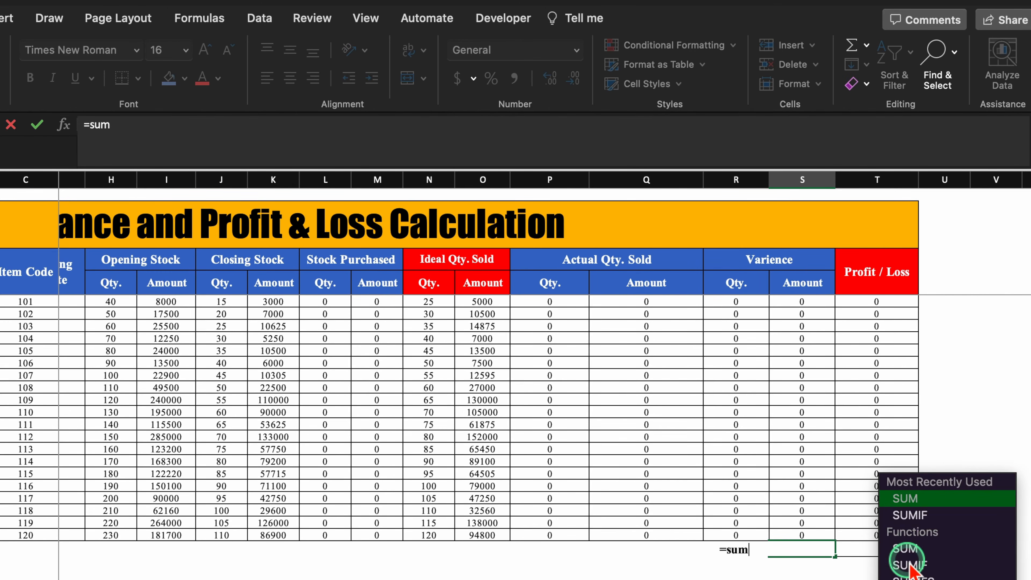
{"action": "left_click", "coordinate": [936, 503]}
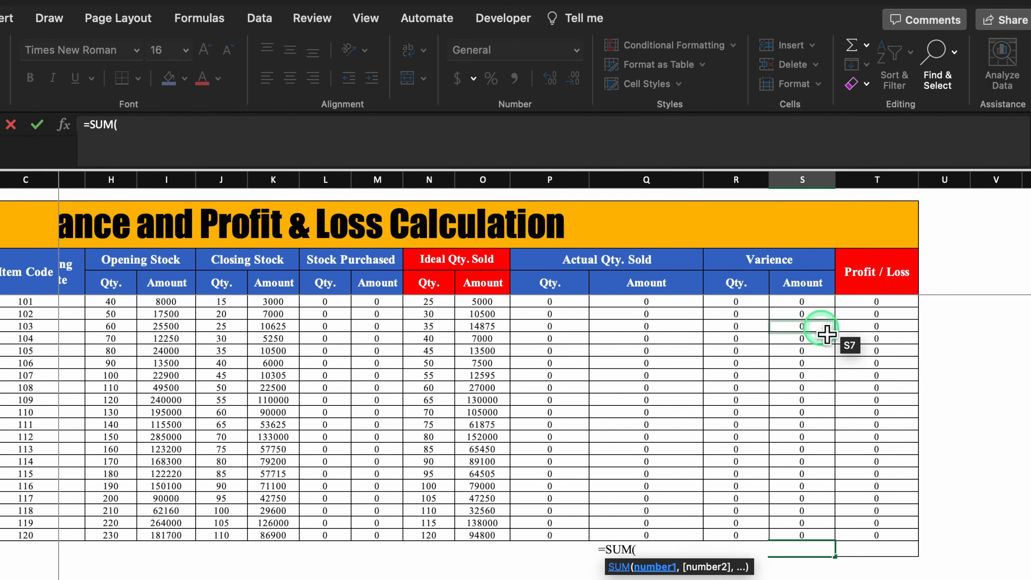
{"action": "left_click_drag", "start_coordinate": [814, 307], "coordinate": [817, 542]}
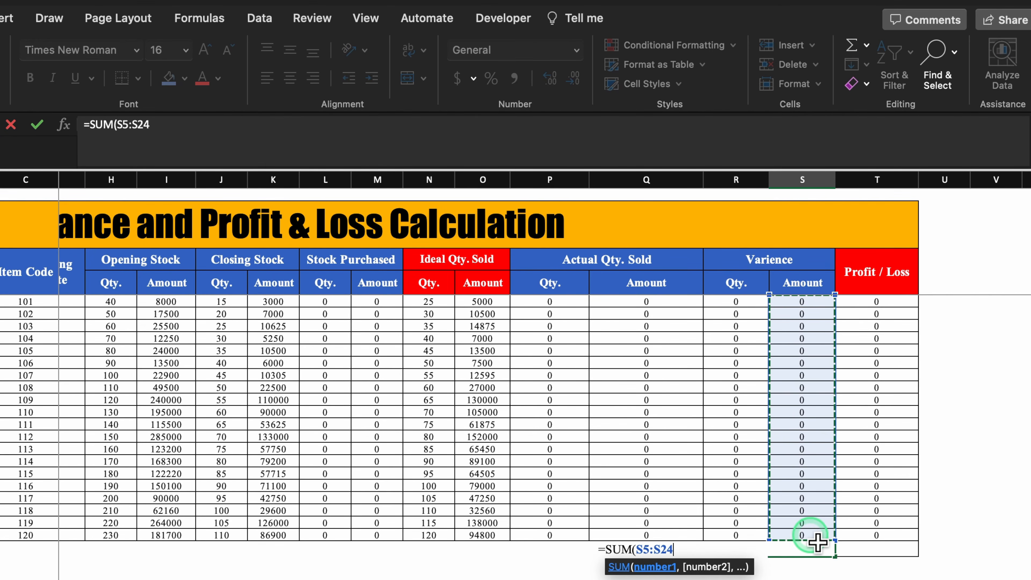
{"action": "type", "text": ")"}
{"action": "key", "text": "Return"}
{"action": "left_click", "coordinate": [804, 546]}
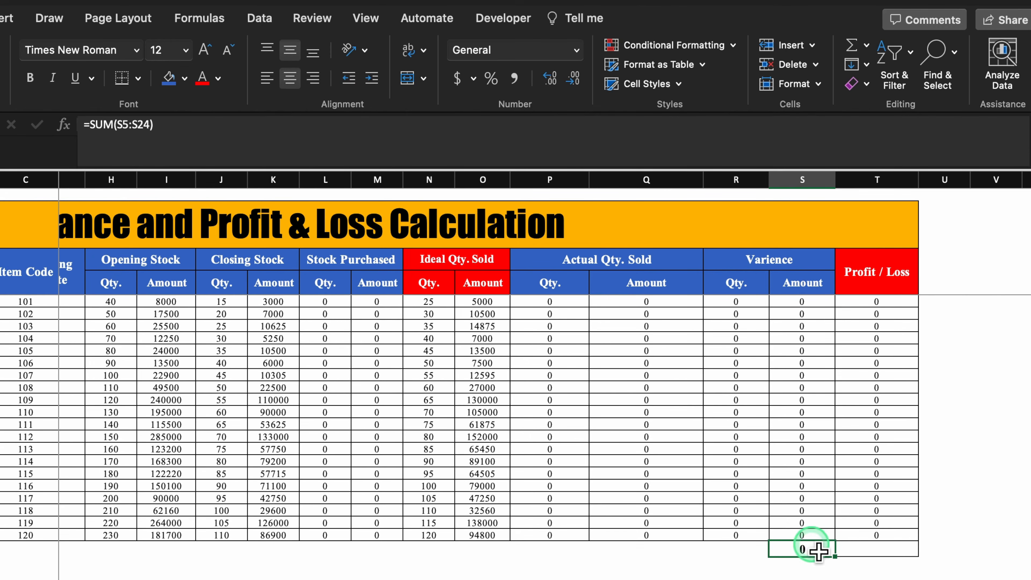
{"action": "left_click_drag", "start_coordinate": [835, 557], "coordinate": [897, 564]}
{"action": "left_click", "coordinate": [996, 485]}
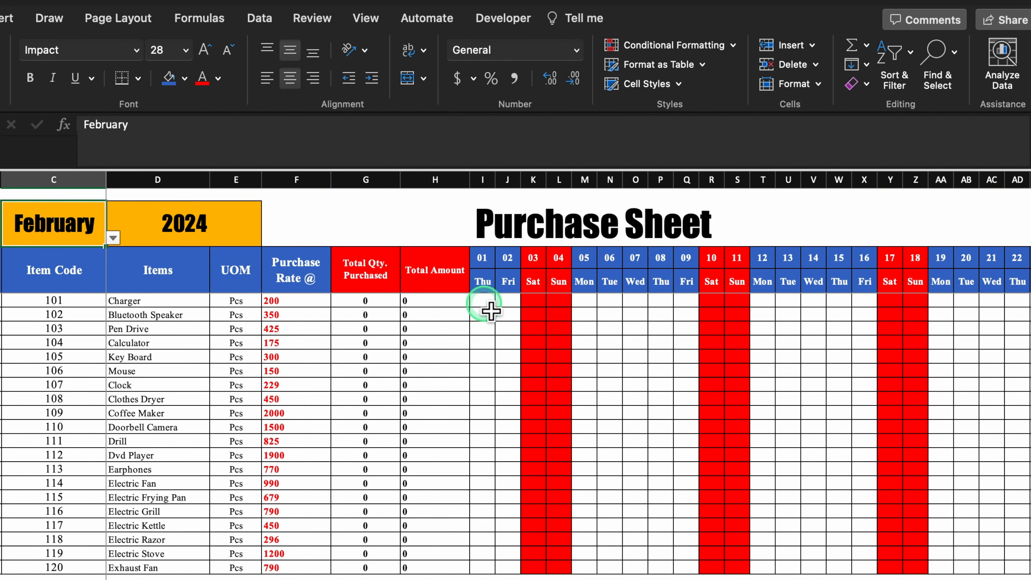
- On the Purchase Sheet, fill day 01 with the series 1 to 20 down the item rows and copy it across through day 29
{"action": "left_click", "coordinate": [484, 303]}
{"action": "type", "text": "1"}
{"action": "key", "text": "Return"}
{"action": "left_click", "coordinate": [487, 301]}
{"action": "left_click_drag", "start_coordinate": [495, 307], "coordinate": [499, 570]}
{"action": "left_click", "coordinate": [503, 575]}
{"action": "left_click", "coordinate": [588, 438]}
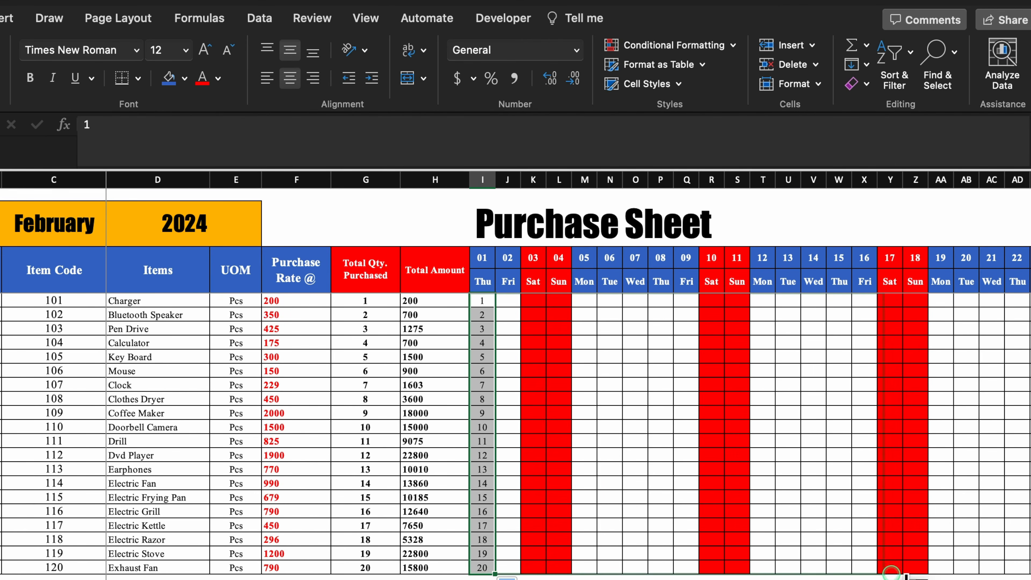
{"action": "left_click_drag", "start_coordinate": [1030, 576], "coordinate": [912, 567]}
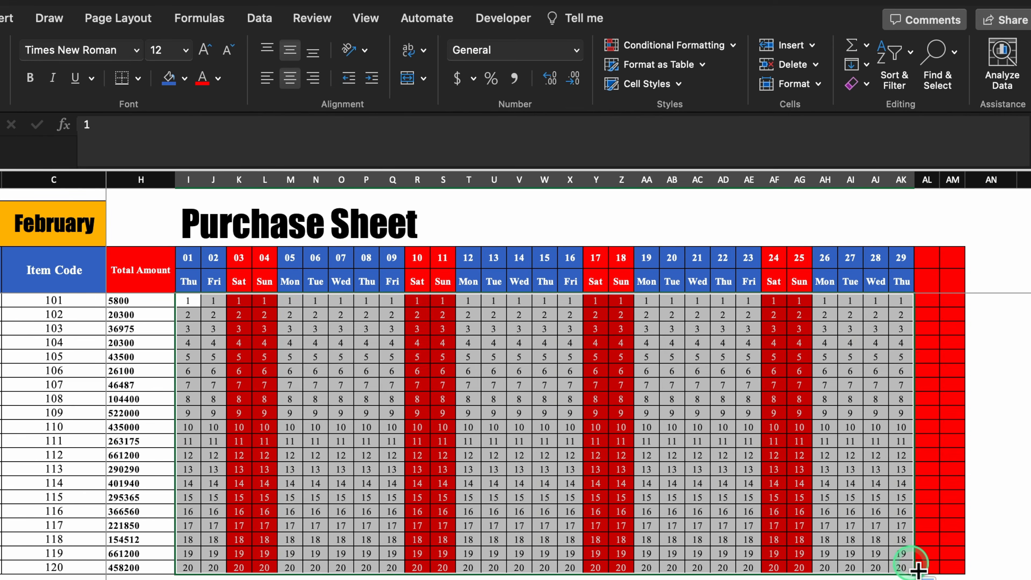
- Set the Purchase Sheet's month to January
{"action": "scroll", "coordinate": [912, 567], "scroll_direction": "left", "scroll_amount": 10}
{"action": "left_click", "coordinate": [45, 240]}
{"action": "left_click", "coordinate": [113, 238]}
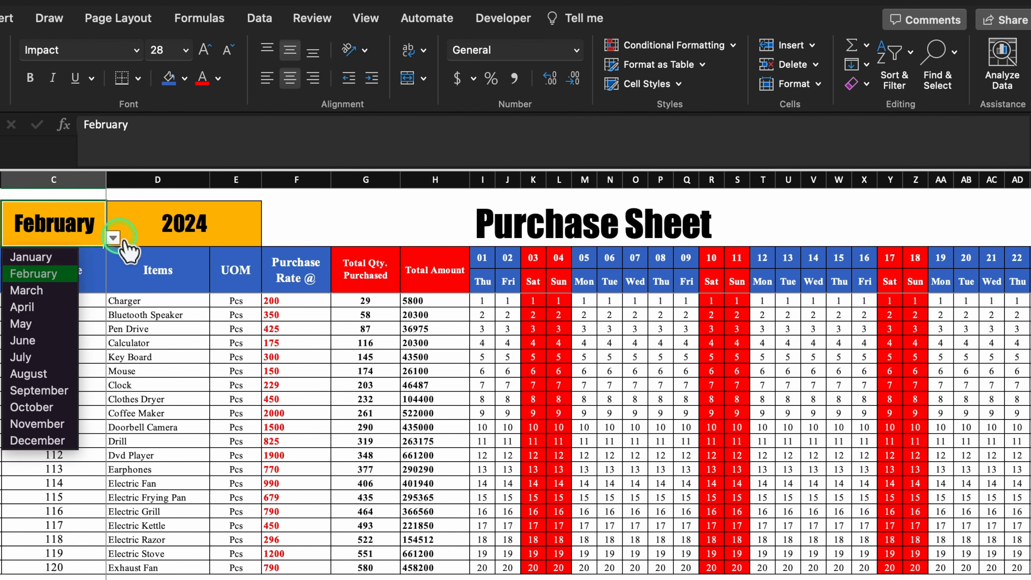
{"action": "left_click", "coordinate": [57, 257]}
- On the Sales Sheet, fill day 01 with the series 4 to 23 down the item rows and copy it across through day 31
{"action": "key", "text": "ctrl+Page_Down"}
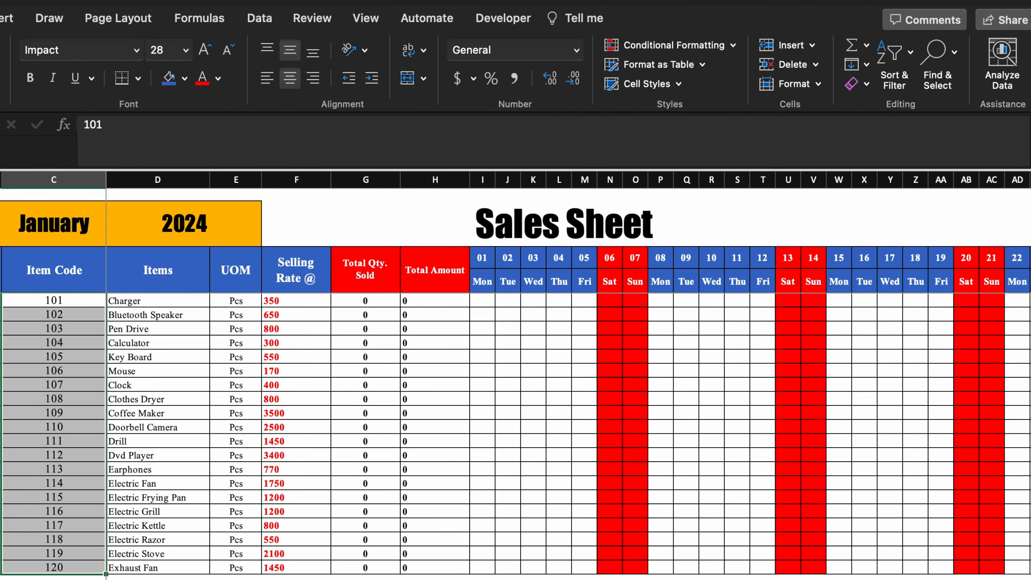
{"action": "left_click", "coordinate": [482, 301]}
{"action": "type", "text": "4"}
{"action": "key", "text": "Return"}
{"action": "left_click", "coordinate": [483, 302]}
{"action": "left_click_drag", "start_coordinate": [495, 307], "coordinate": [965, 572]}
{"action": "left_click", "coordinate": [985, 436]}
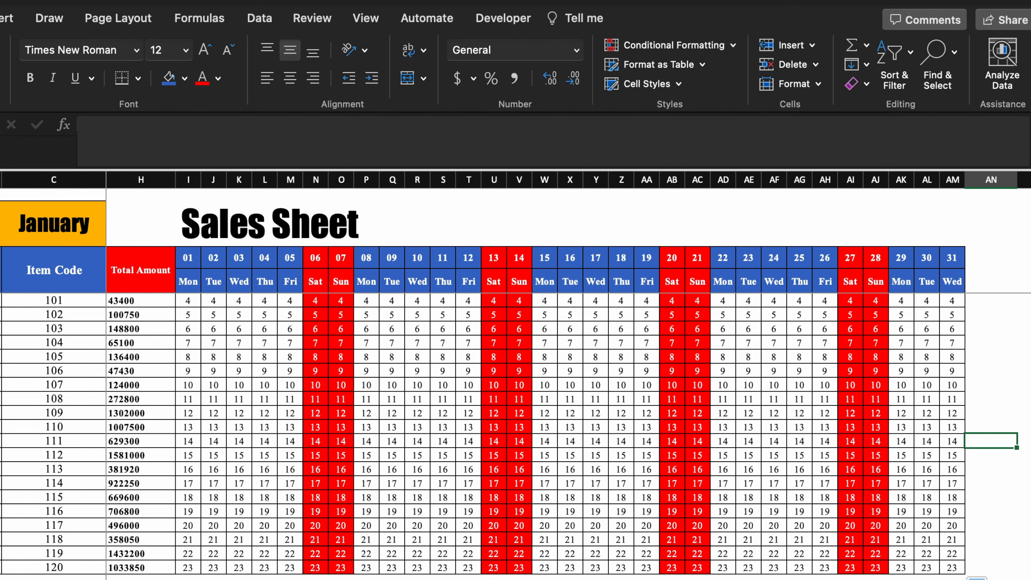
- Return to the stock maintenance and profit and loss sheet and review its purchased, sold, variance and profit columns
{"action": "key", "text": "ctrl+Page_Down"}
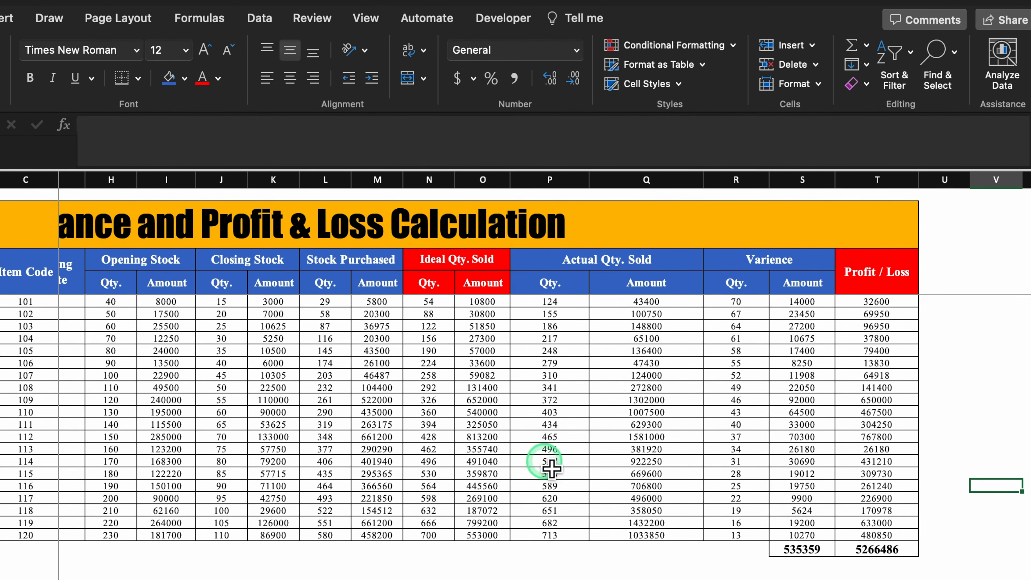
{"action": "scroll", "coordinate": [628, 258], "scroll_direction": "left", "scroll_amount": 5}
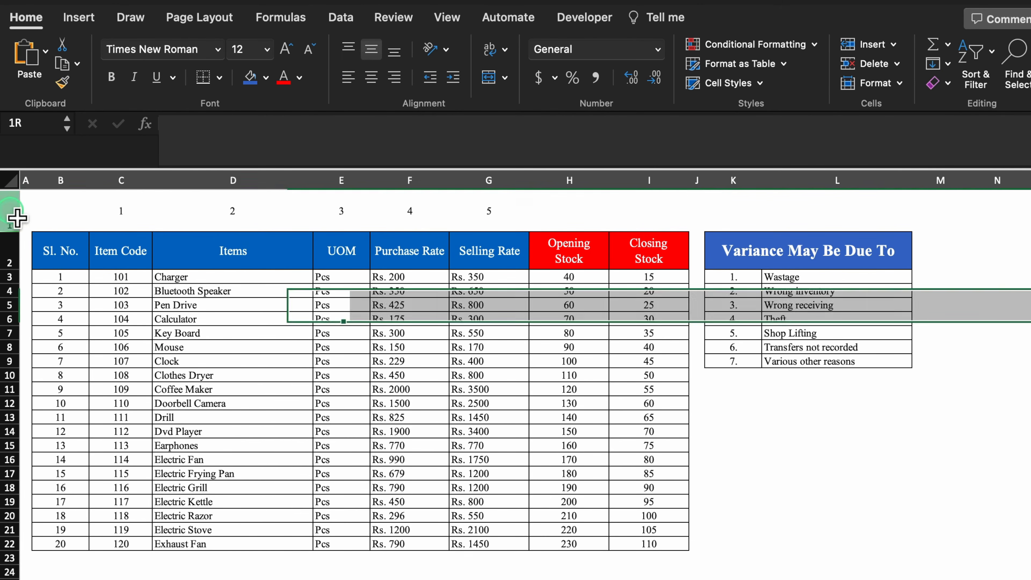
- Clear the helper numbers in row 1 and draw a rounded rectangle about 0.51" by 2.47" above the Opening Stock and Closing Stock headings
{"action": "left_click", "coordinate": [12, 195]}
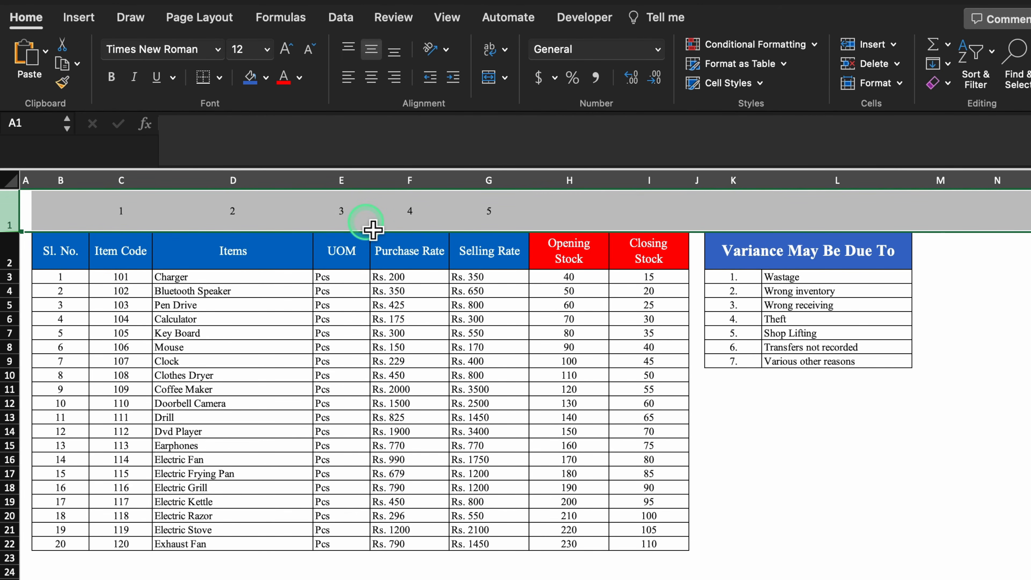
{"action": "left_click", "coordinate": [367, 223]}
{"action": "left_click", "coordinate": [83, 26]}
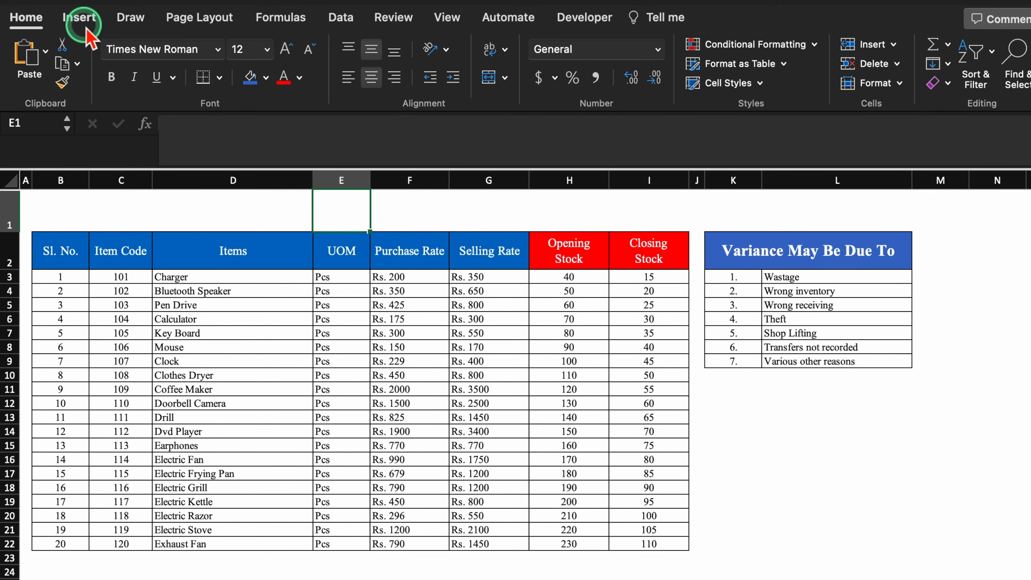
{"action": "left_click", "coordinate": [324, 48]}
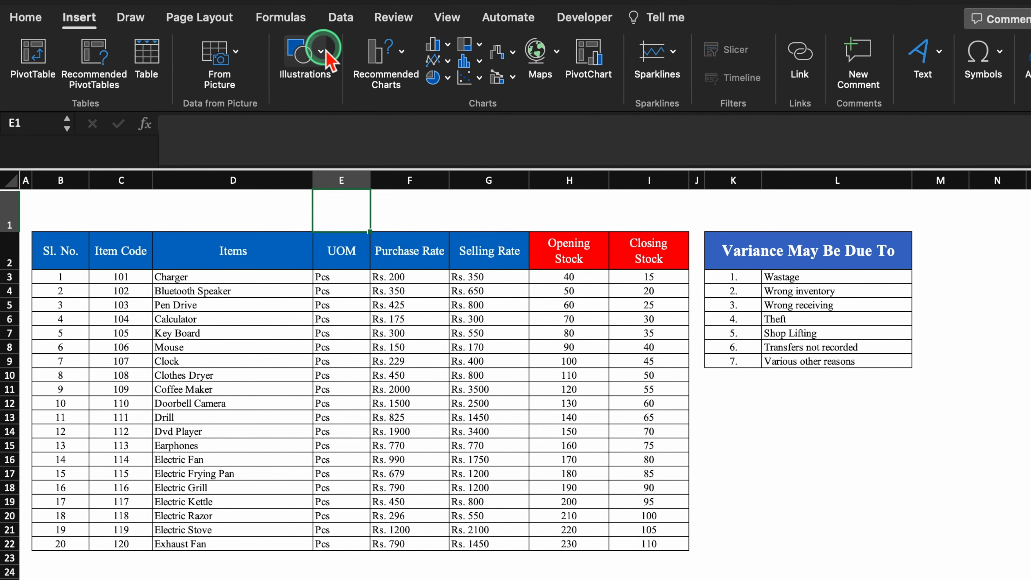
{"action": "left_click", "coordinate": [253, 106]}
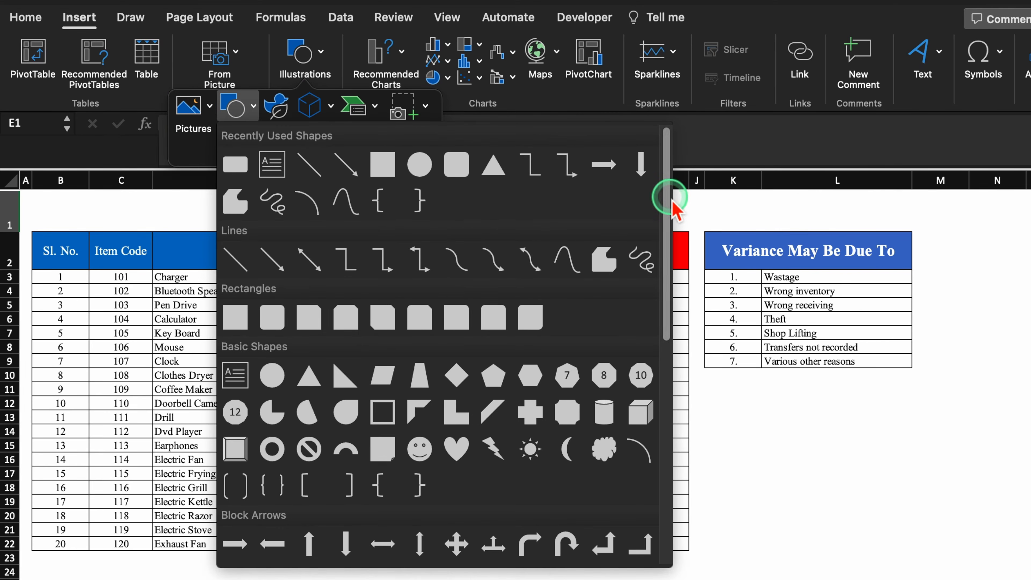
{"action": "left_click", "coordinate": [231, 161]}
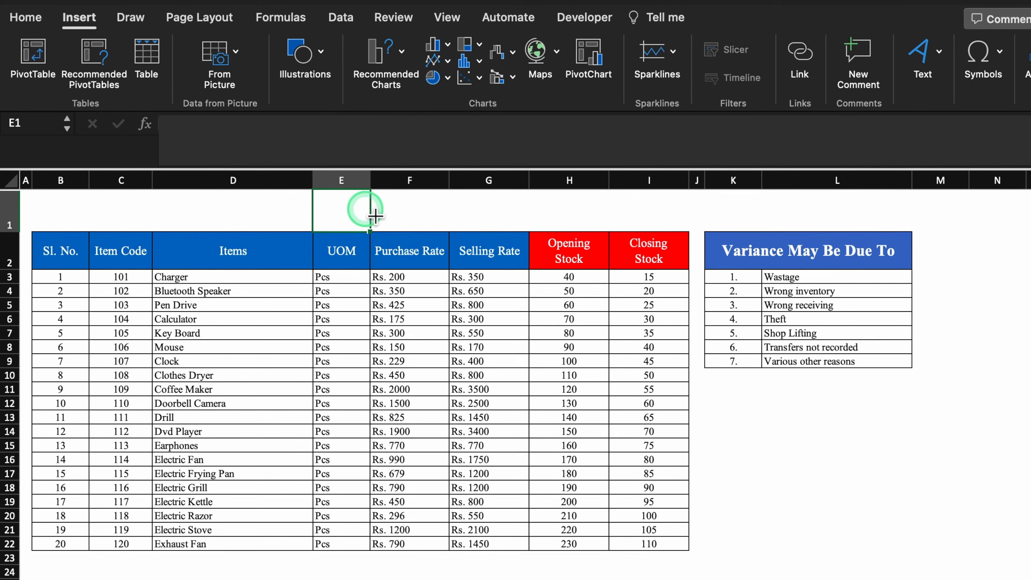
{"action": "left_click", "coordinate": [398, 210]}
{"action": "left_click_drag", "start_coordinate": [427, 251], "coordinate": [688, 219]}
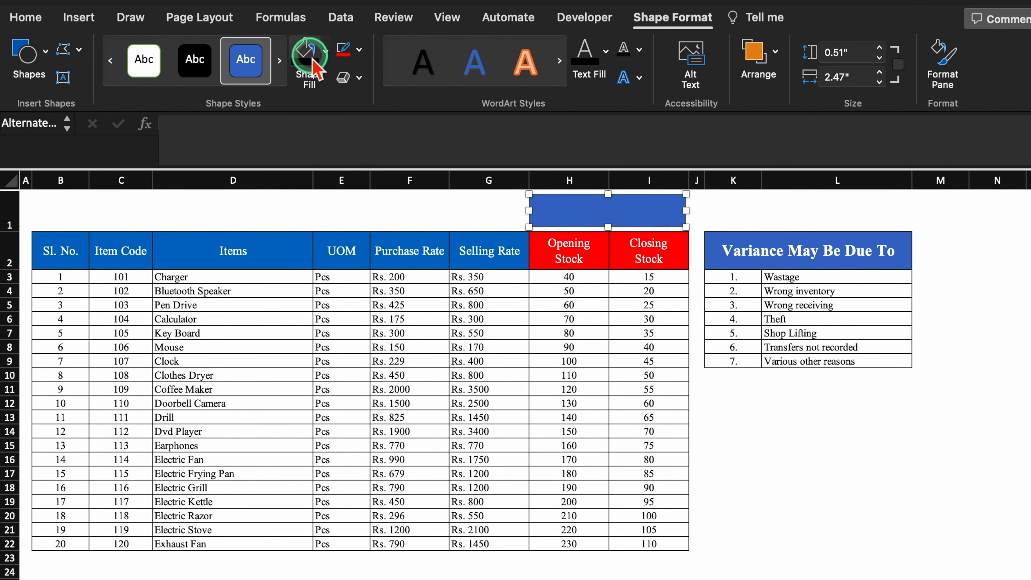
- Give the rectangle above the stock headings a black fill and a red 4½ pt outline
{"action": "left_click", "coordinate": [305, 51]}
{"action": "left_click", "coordinate": [358, 45]}
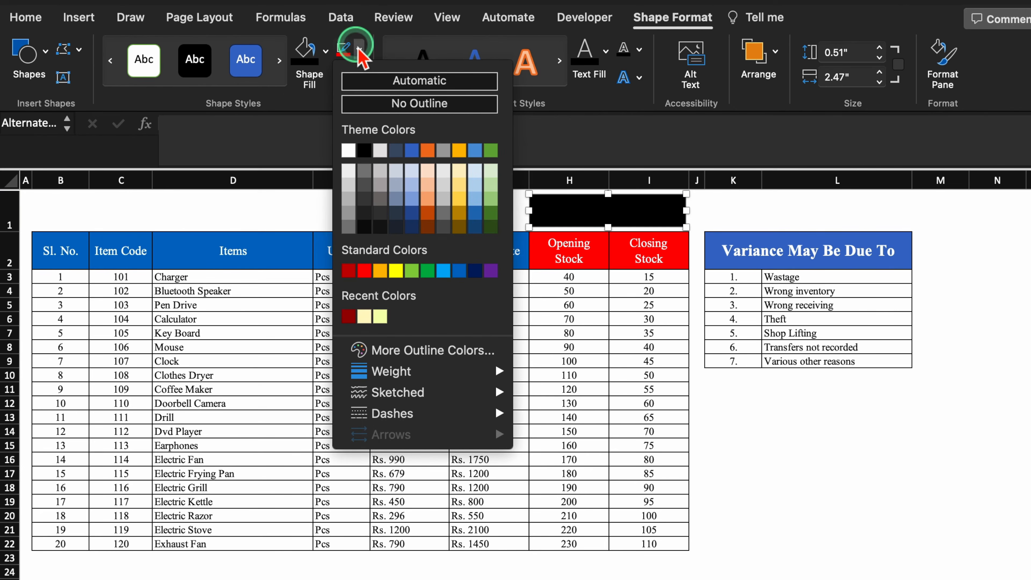
{"action": "left_click", "coordinate": [362, 263]}
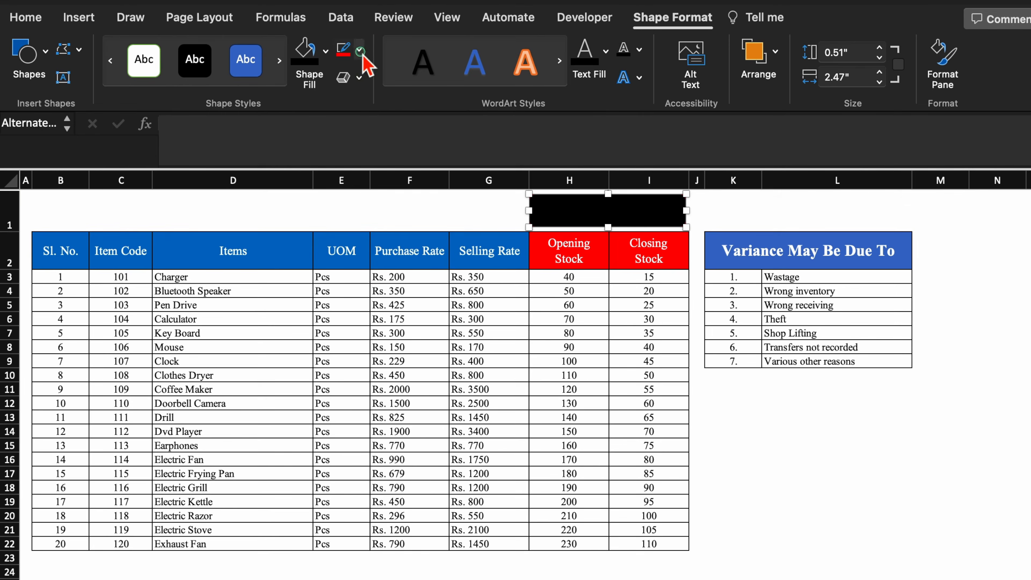
{"action": "left_click", "coordinate": [359, 48]}
{"action": "mouse_move", "coordinate": [475, 379]}
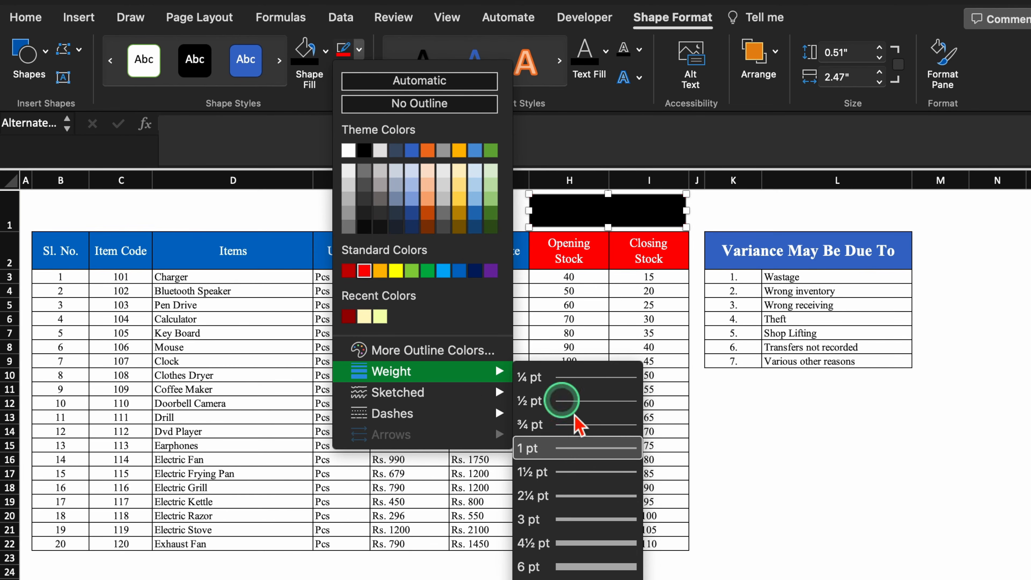
{"action": "left_click", "coordinate": [600, 543]}
- Label the black rectangle Next Month and center the text horizontally and vertically
{"action": "left_click", "coordinate": [609, 211]}
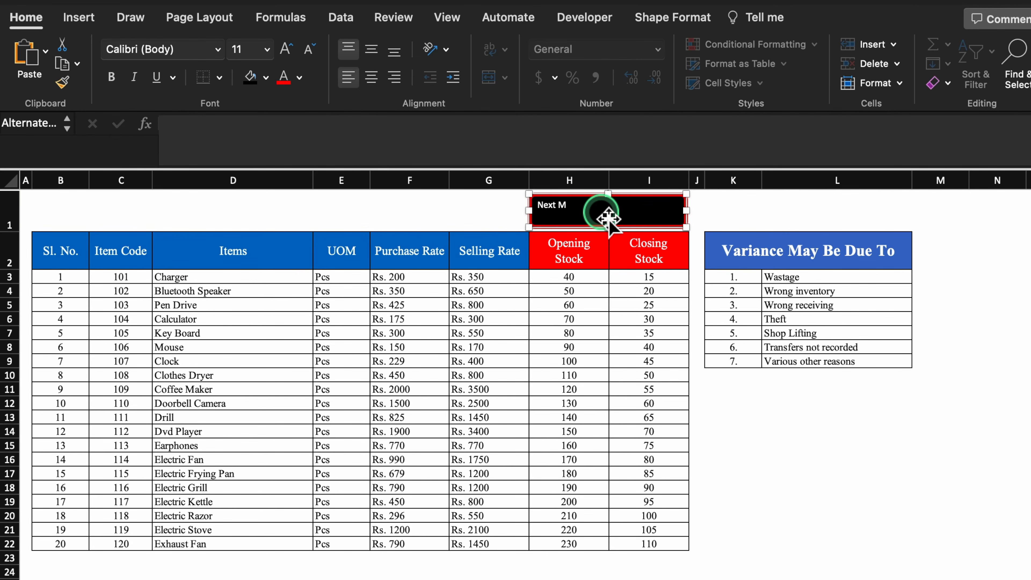
{"action": "left_click", "coordinate": [771, 219]}
{"action": "left_click", "coordinate": [611, 208]}
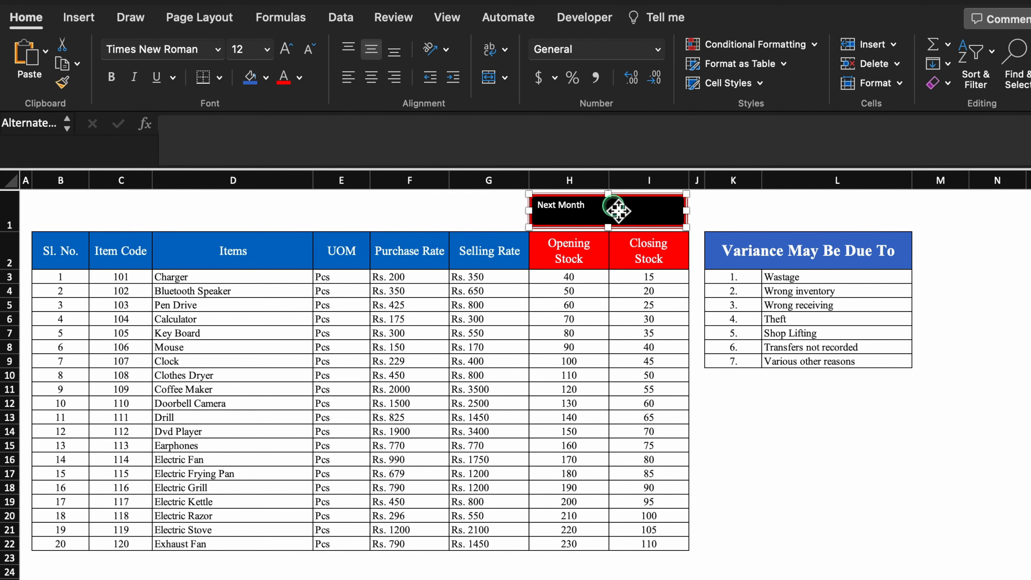
{"action": "left_click", "coordinate": [371, 75]}
{"action": "left_click", "coordinate": [371, 49]}
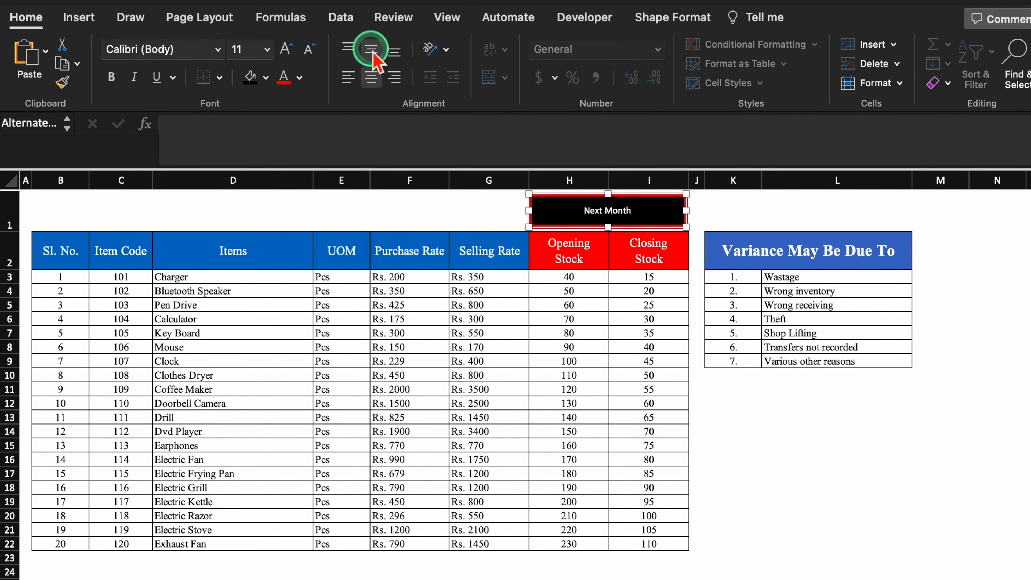
- Set the Next Month label to Times New Roman and enlarge it to size 24
{"action": "left_click", "coordinate": [217, 49]}
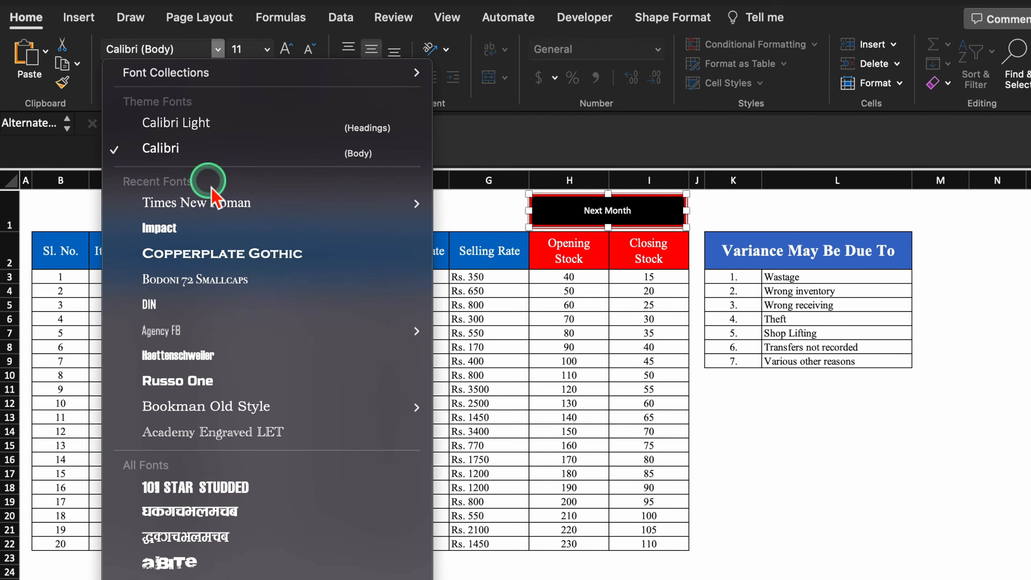
{"action": "left_click", "coordinate": [214, 203]}
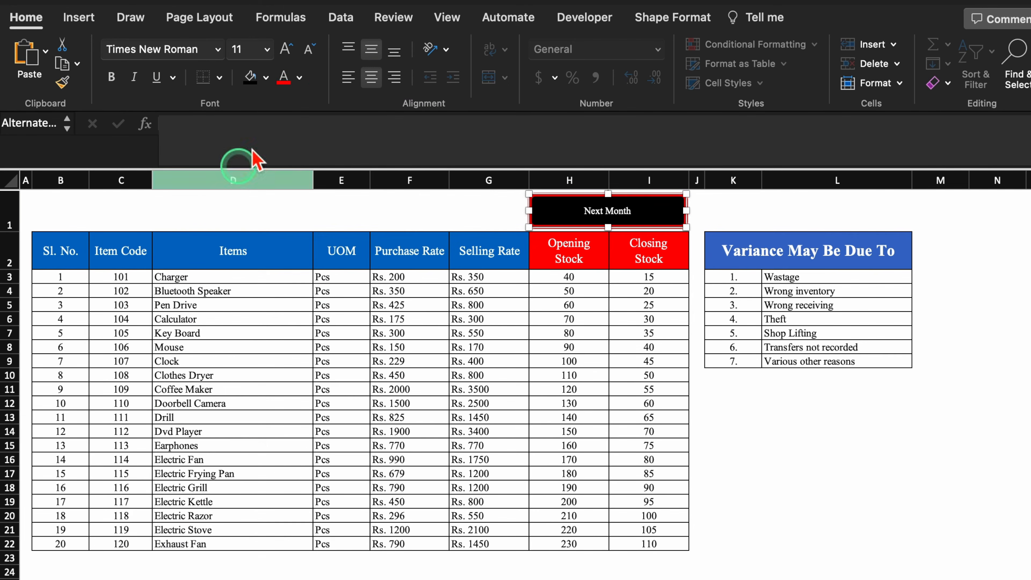
{"action": "left_click", "coordinate": [284, 50]}
{"action": "left_click", "coordinate": [284, 50]}
{"action": "left_click", "coordinate": [284, 50]}
{"action": "left_click", "coordinate": [285, 51]}
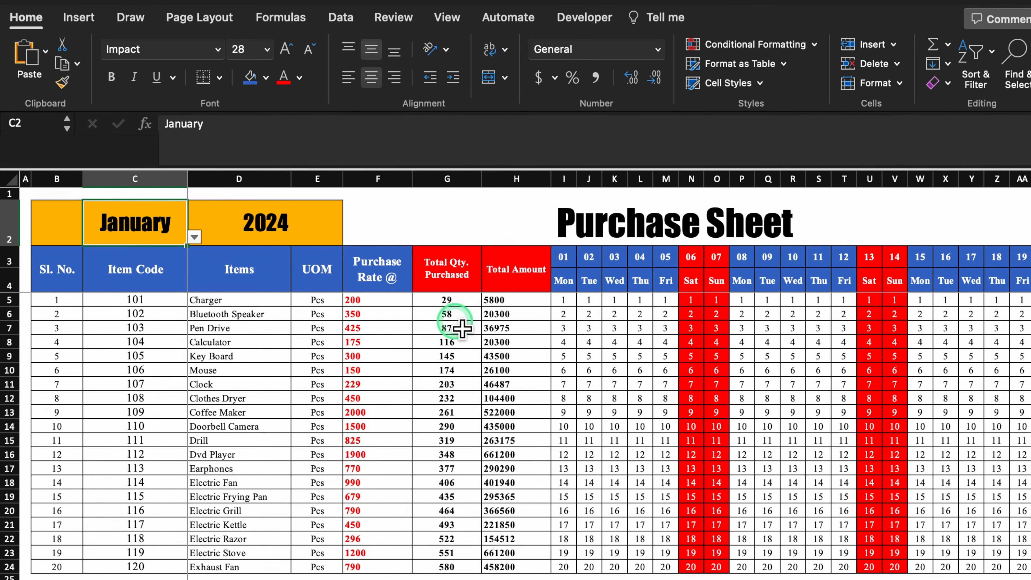
- Place a copy of the Next Month shape on the Purchase Sheet, between the 2024 cell and the sheet title
{"action": "left_click", "coordinate": [402, 223]}
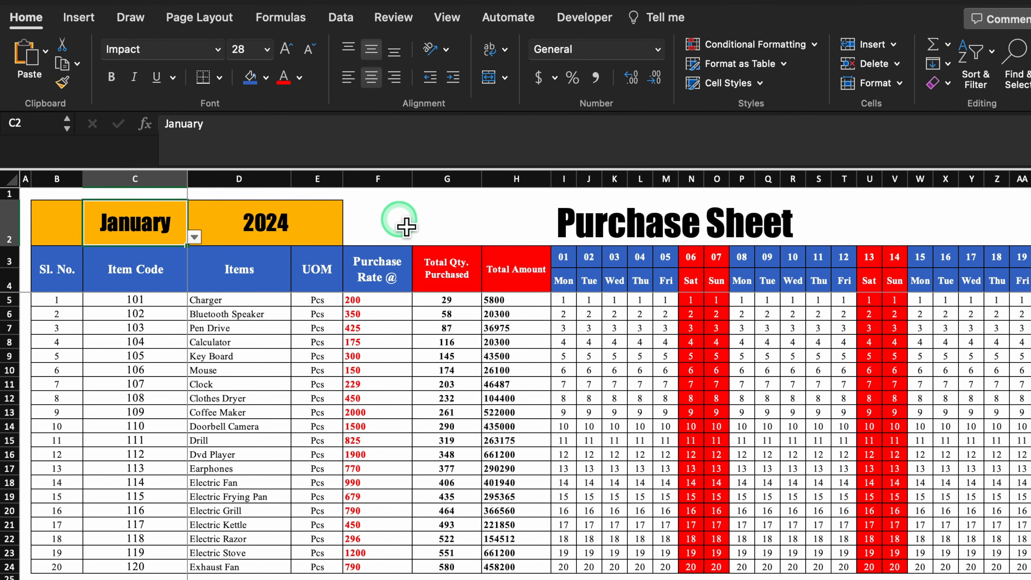
{"action": "key", "text": "ctrl+v"}
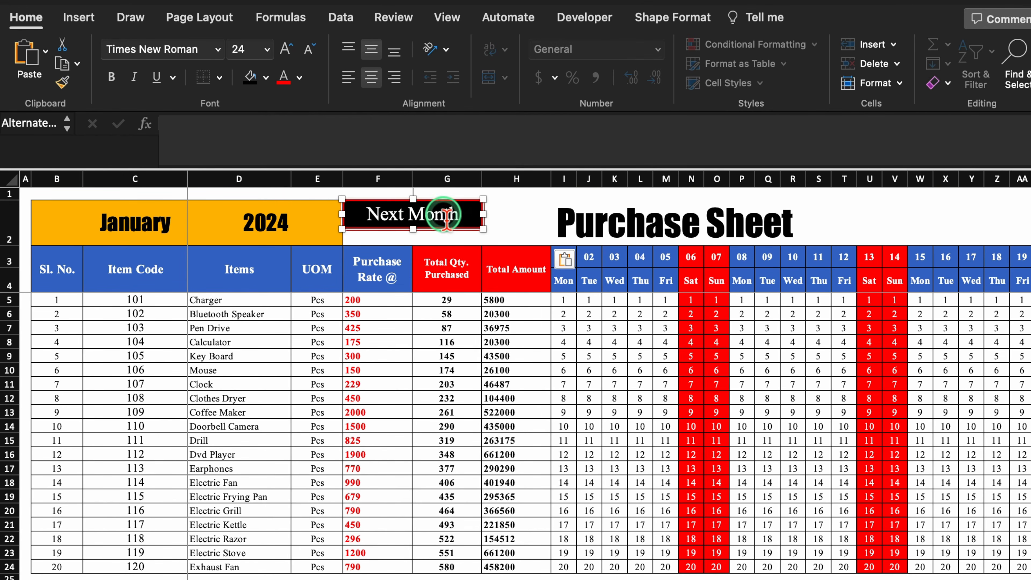
{"action": "left_click_drag", "start_coordinate": [467, 216], "coordinate": [483, 222]}
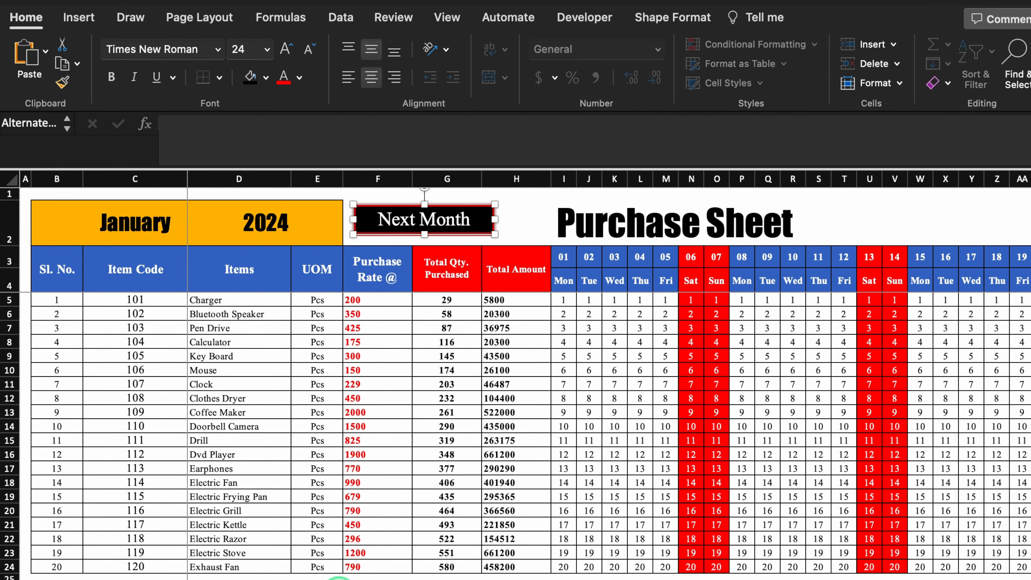
- Place a copy of the Next Month shape on the Sales Sheet, between the 2024 cell and the sheet title
{"action": "left_click", "coordinate": [349, 577]}
{"action": "key", "text": "ctrl+Page_Down"}
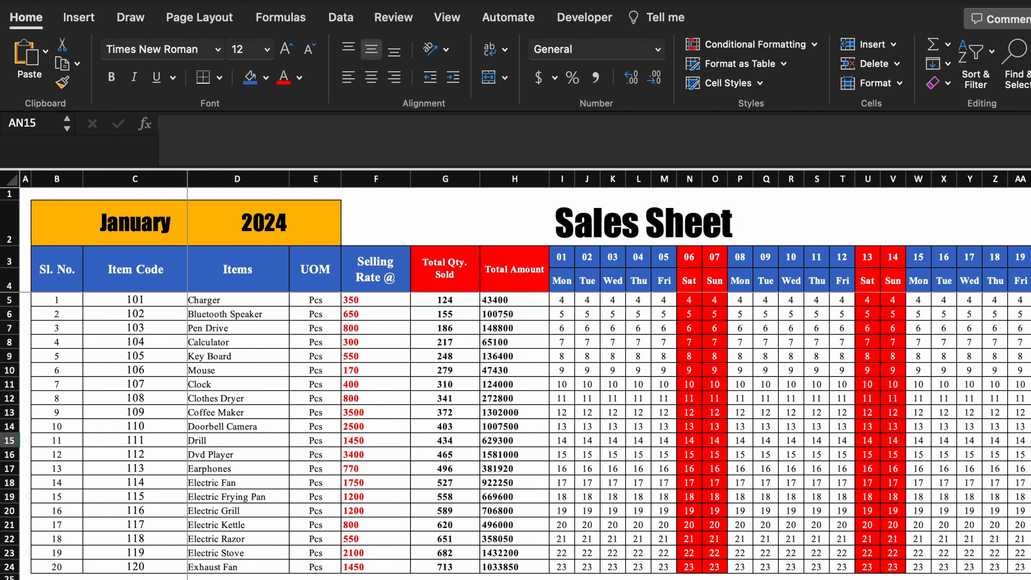
{"action": "left_click", "coordinate": [382, 219]}
{"action": "key", "text": "cmd+v"}
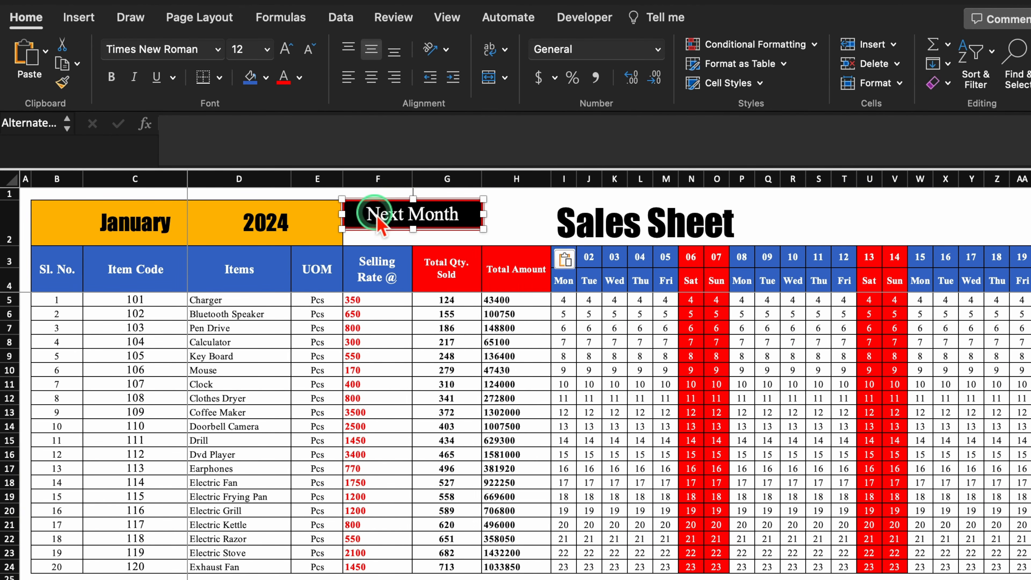
{"action": "left_click_drag", "start_coordinate": [472, 221], "coordinate": [483, 231]}
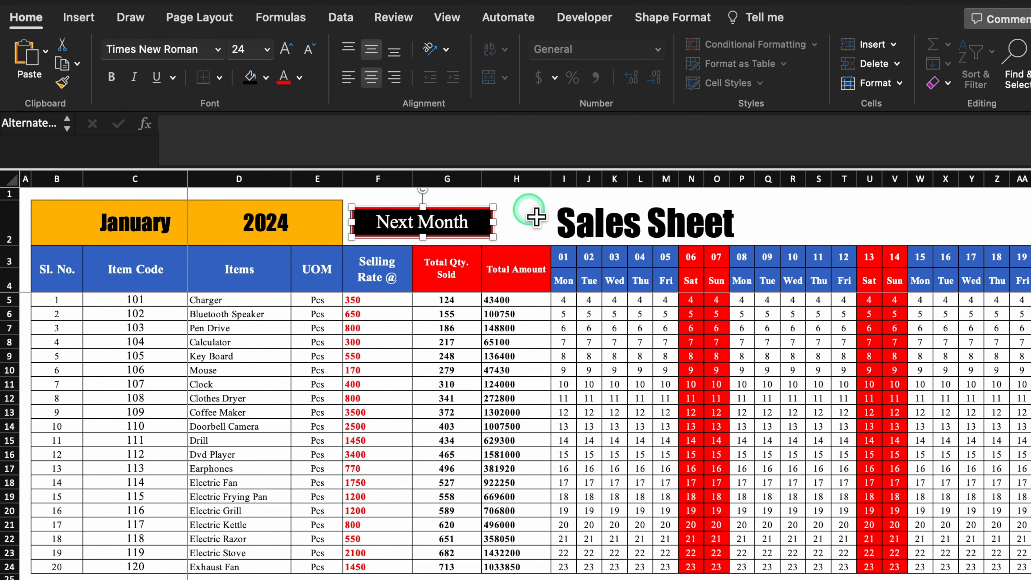
{"action": "left_click", "coordinate": [527, 211]}
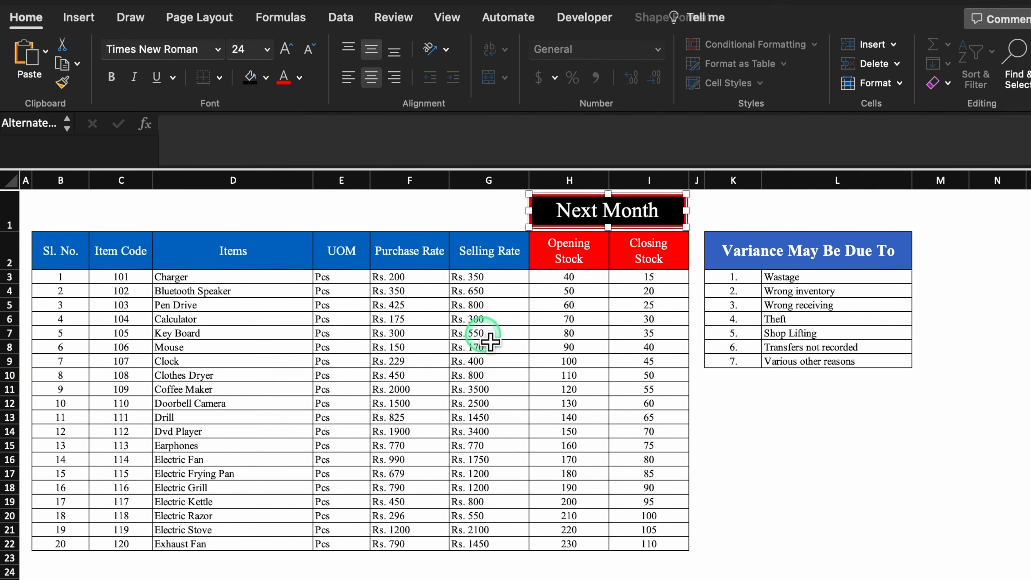
- On the item list sheet with opening and closing stock, start recording a macro named Settings, stored in This Workbook
{"action": "left_click", "coordinate": [879, 515]}
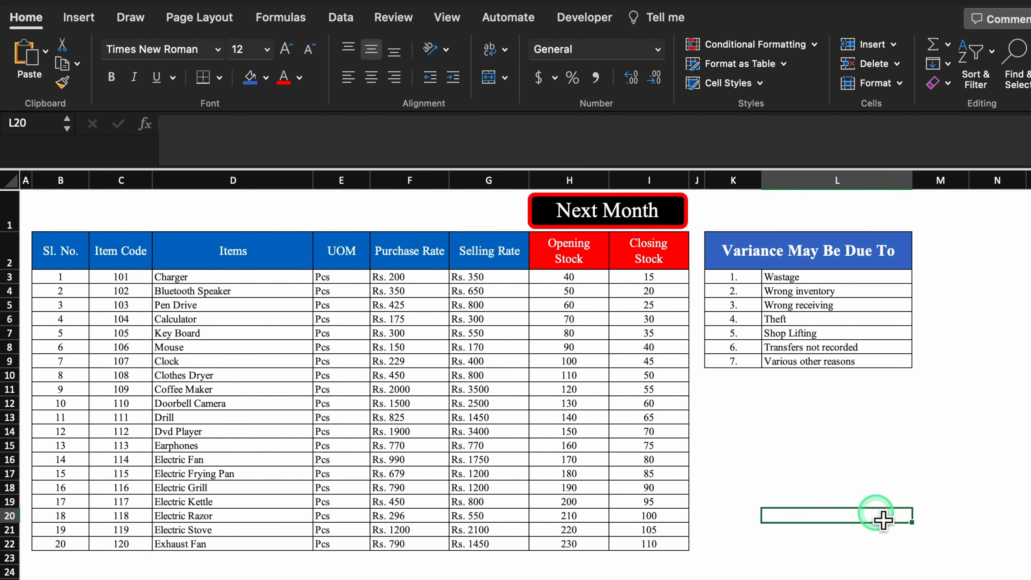
{"action": "left_click", "coordinate": [584, 18]}
{"action": "left_click", "coordinate": [134, 49]}
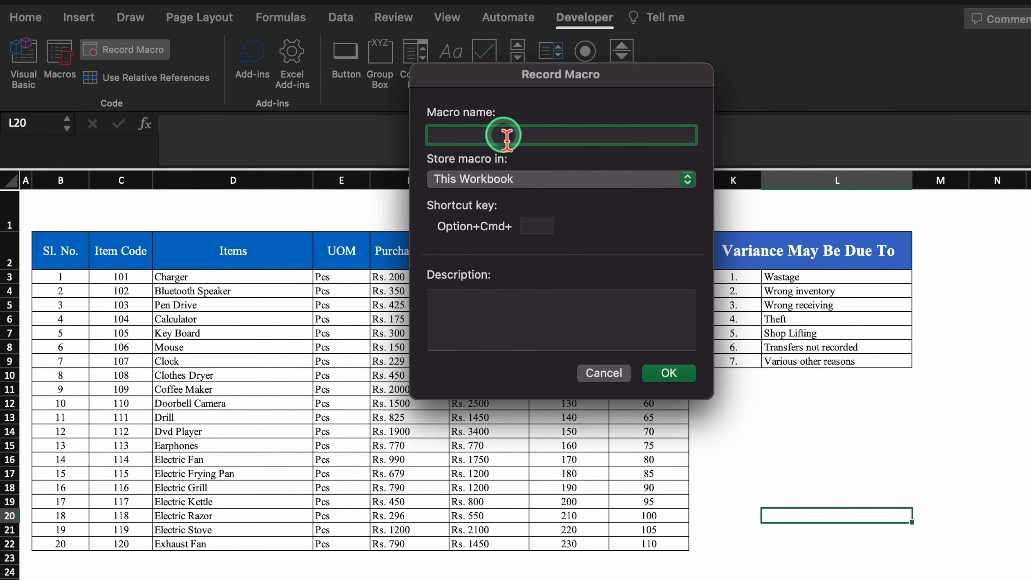
{"action": "type", "text": "Settings"}
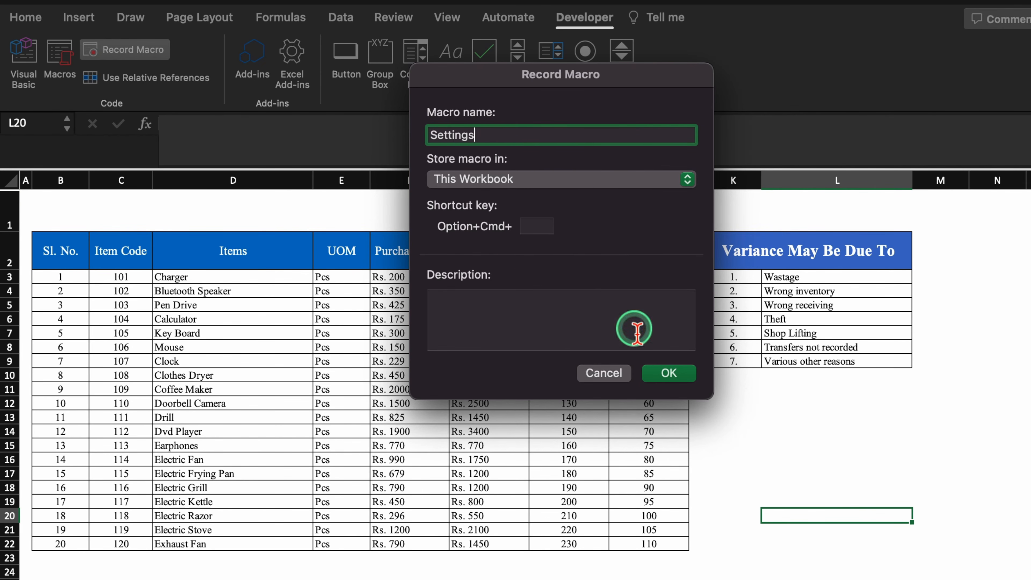
{"action": "left_click", "coordinate": [670, 373]}
- Clear all Opening Stock and Closing Stock values in H3:I22, select H3 and stop recording the macro
{"action": "left_click_drag", "start_coordinate": [544, 273], "coordinate": [675, 552]}
{"action": "key", "text": "Delete"}
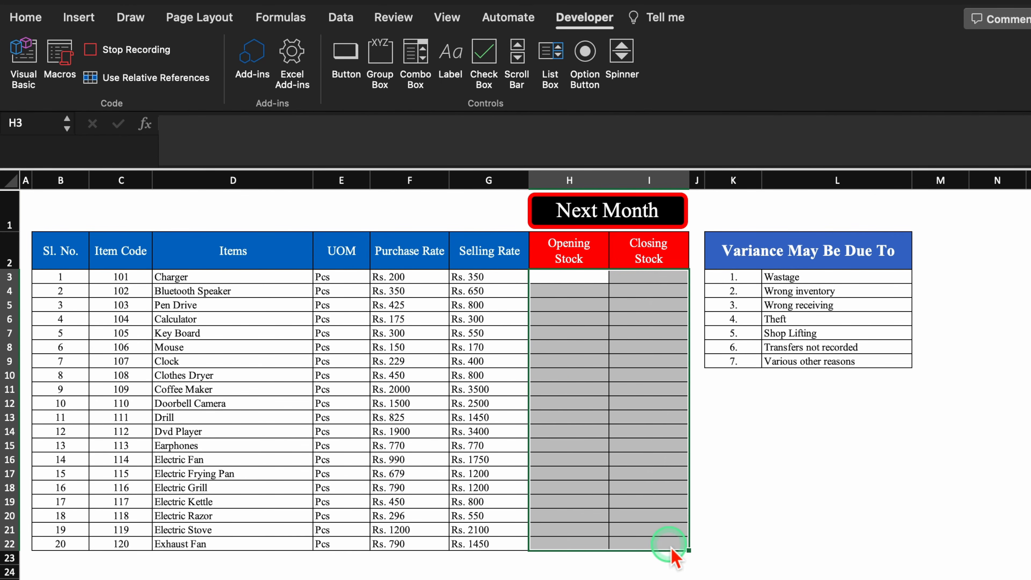
{"action": "left_click", "coordinate": [578, 282]}
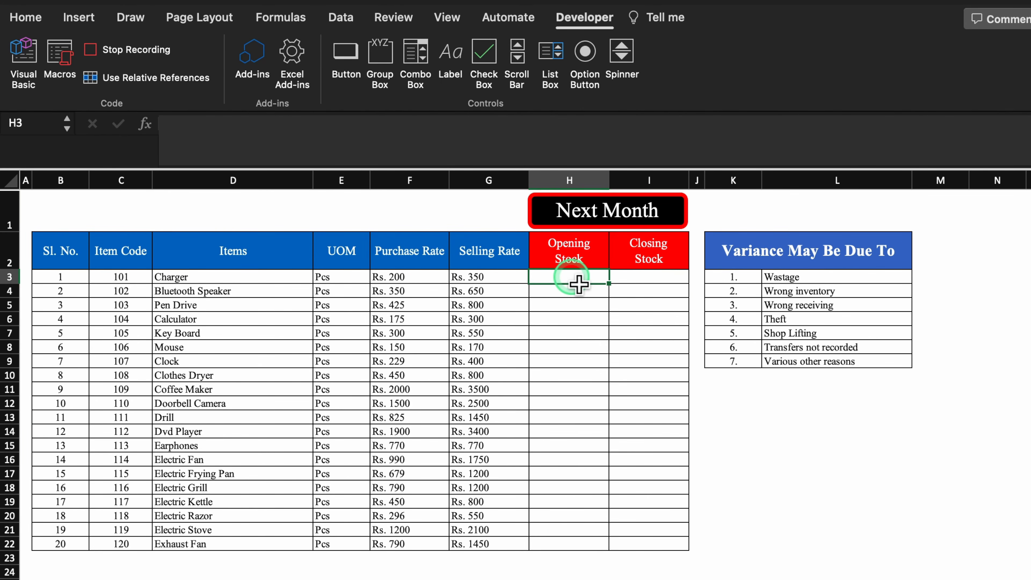
{"action": "left_click", "coordinate": [140, 49]}
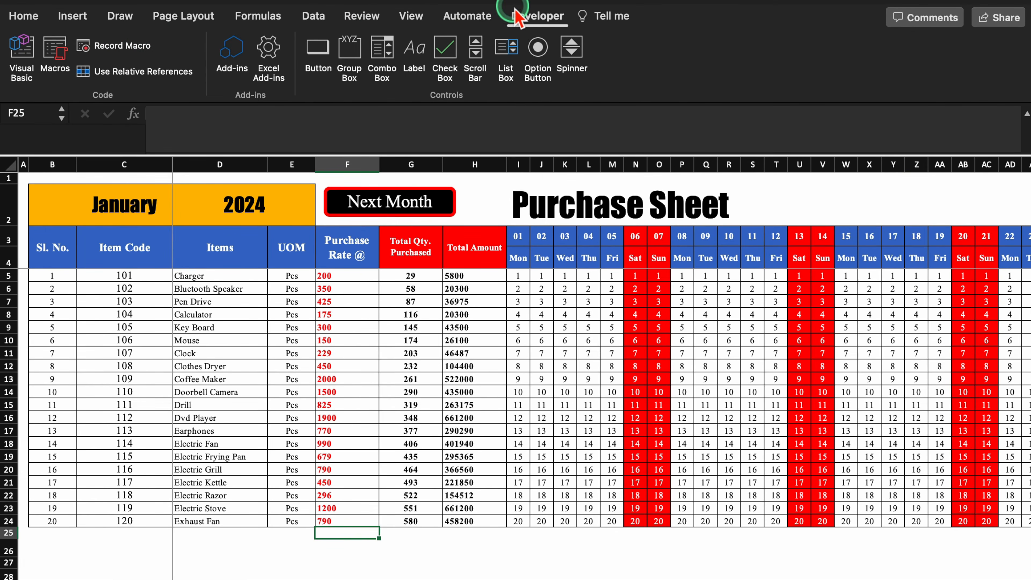
- On the Purchase Sheet, start recording a macro named Purchase, stored in This Workbook
{"action": "left_click", "coordinate": [550, 15]}
{"action": "left_click", "coordinate": [118, 45]}
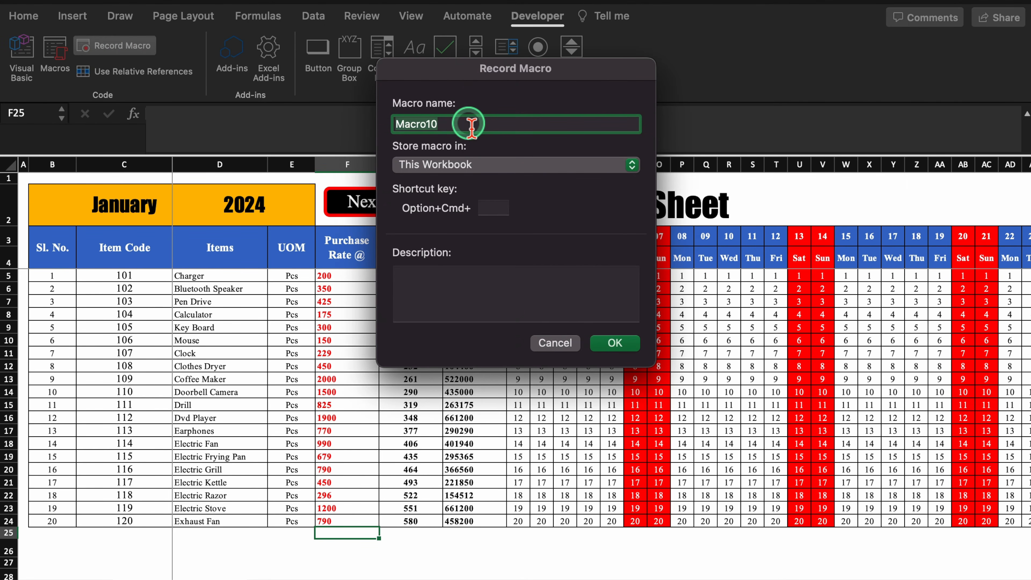
{"action": "type", "text": "Purchase"}
{"action": "left_click", "coordinate": [619, 344]}
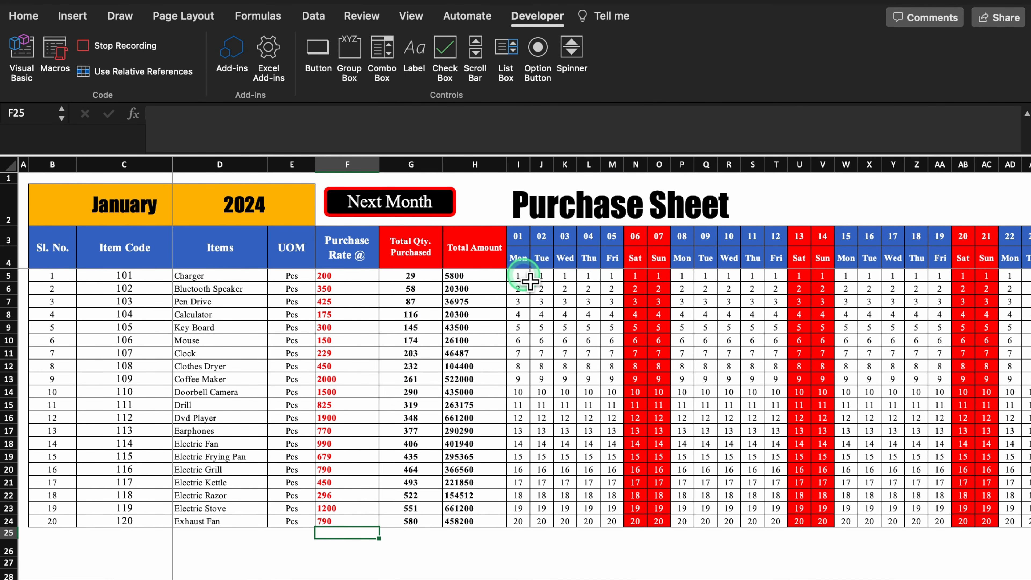
- Clear the daily purchase quantities of all items for days 01 to 31, select cell I5 and stop recording the macro
{"action": "left_click", "coordinate": [529, 280]}
{"action": "left_click_drag", "start_coordinate": [529, 279], "coordinate": [946, 523]}
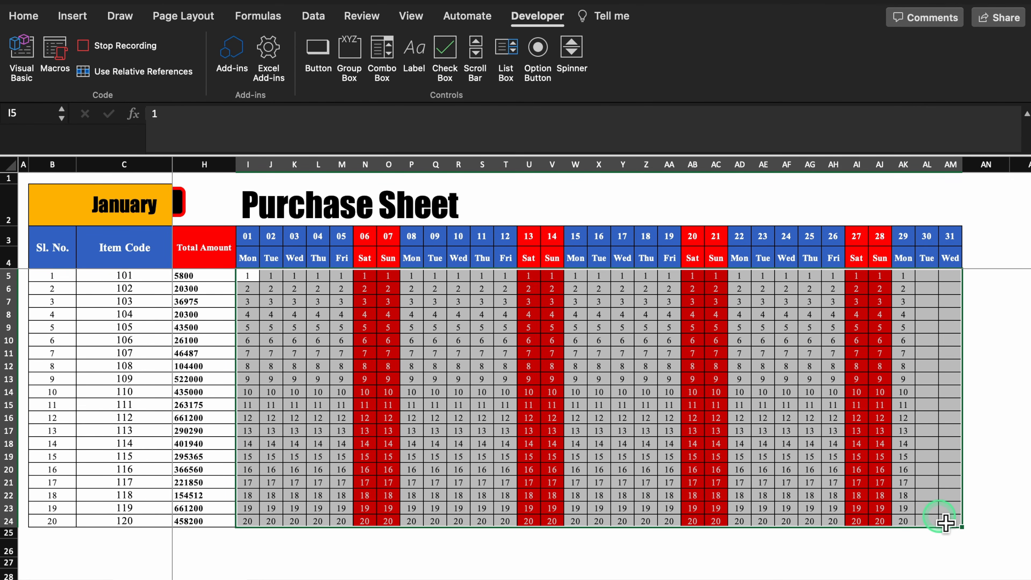
{"action": "key", "text": "Delete"}
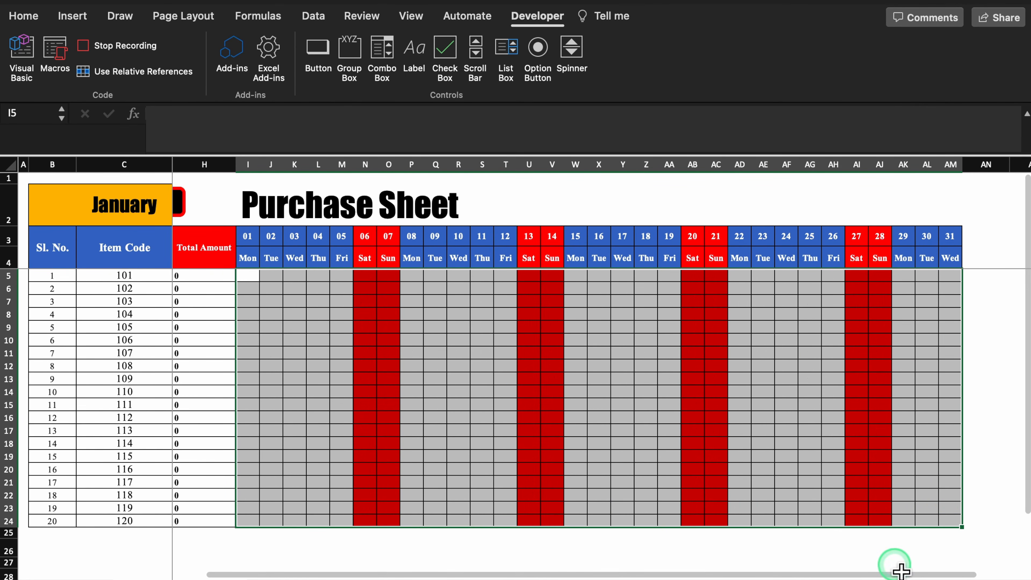
{"action": "left_click_drag", "start_coordinate": [898, 571], "coordinate": [511, 574]}
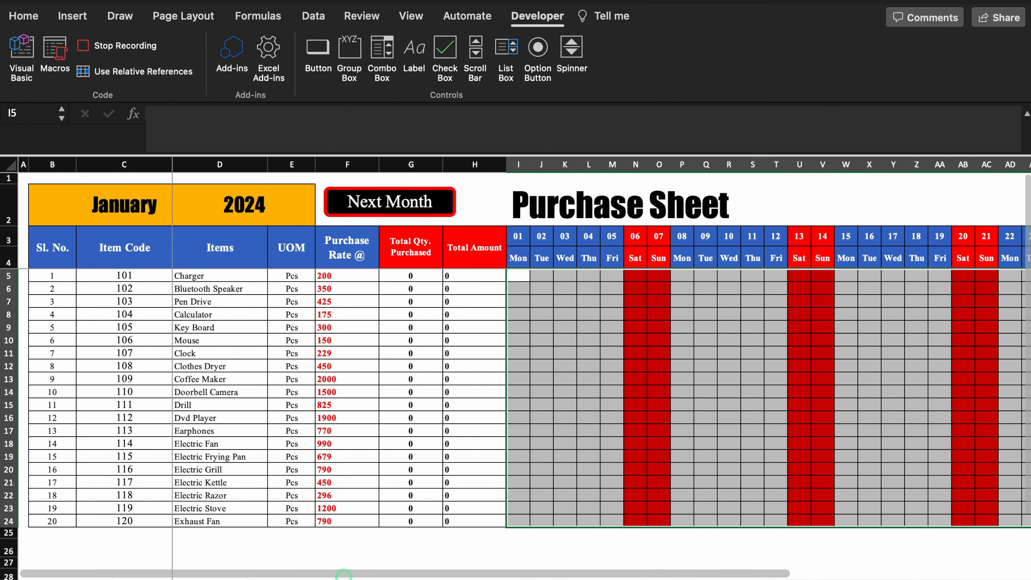
{"action": "left_click", "coordinate": [522, 280]}
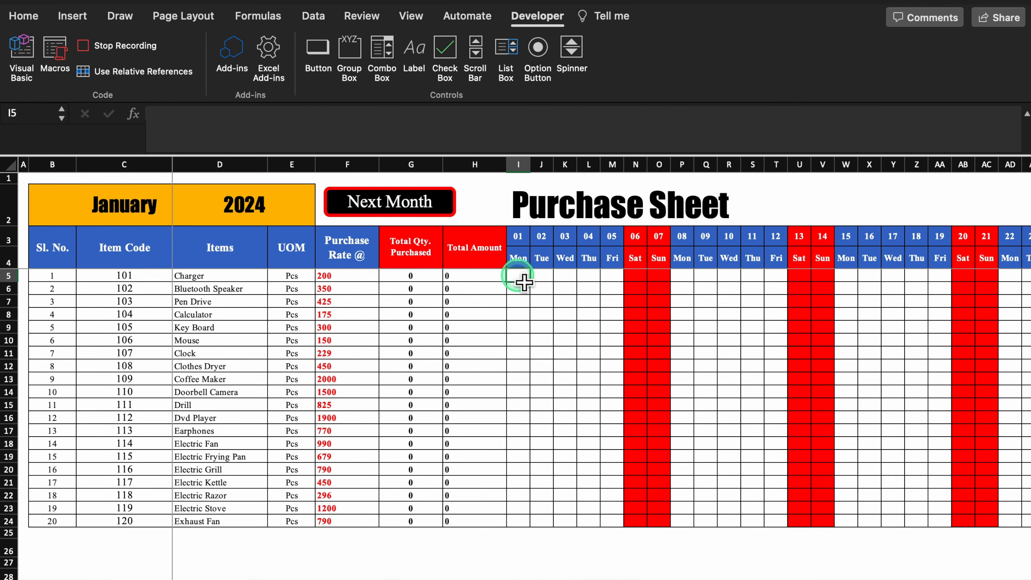
{"action": "left_click", "coordinate": [125, 46]}
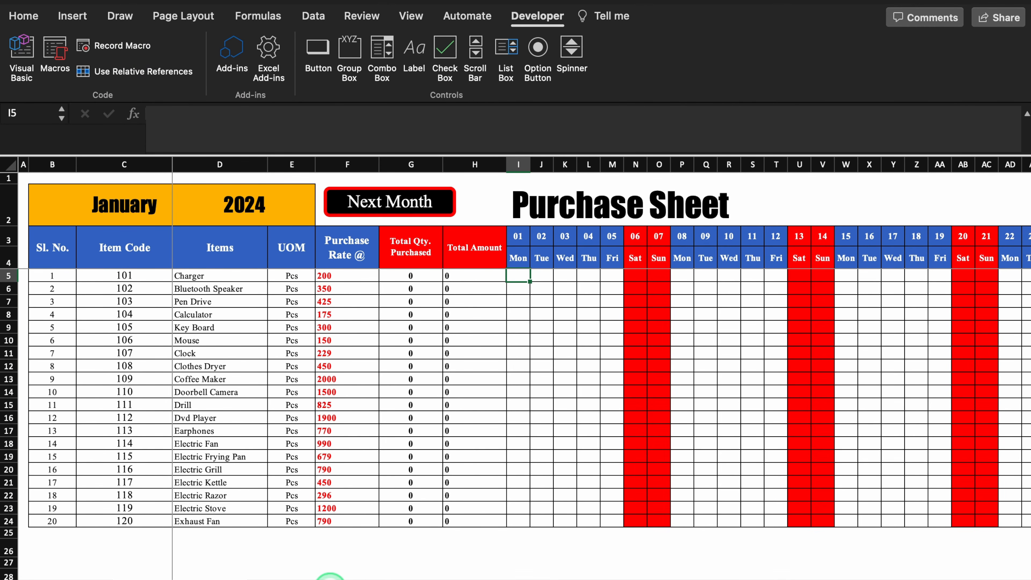
- On the Sales Sheet, start recording a macro named Sales, stored in This Workbook
{"action": "left_click", "coordinate": [329, 577]}
{"action": "left_click", "coordinate": [118, 46]}
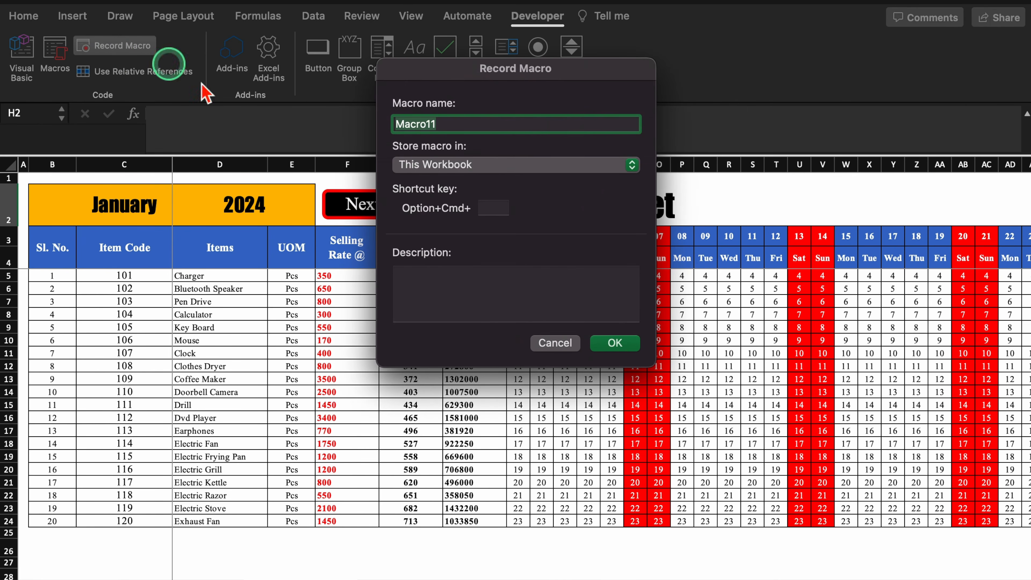
{"action": "type", "text": "Sal"}
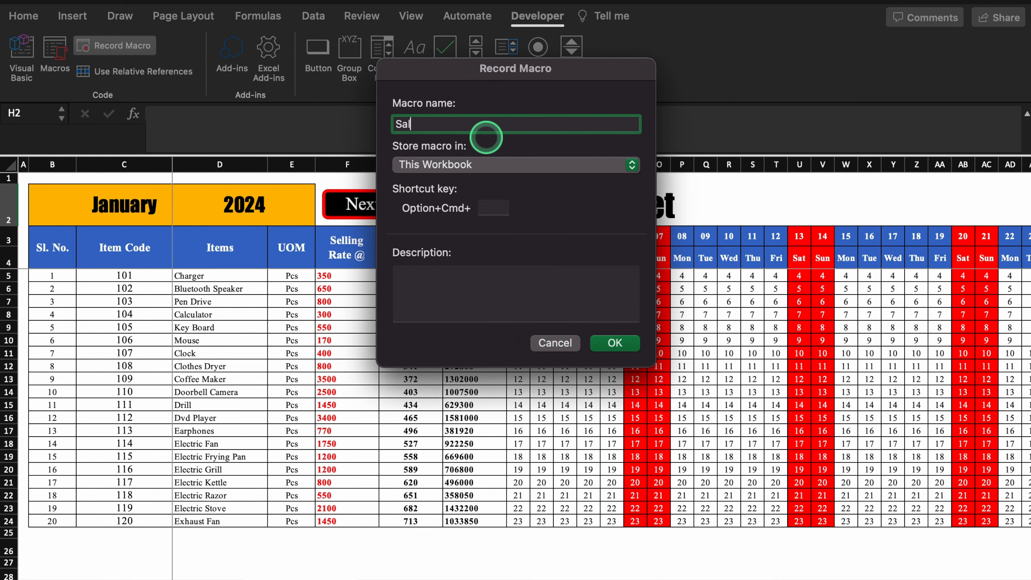
{"action": "type", "text": "es"}
{"action": "left_click", "coordinate": [614, 343]}
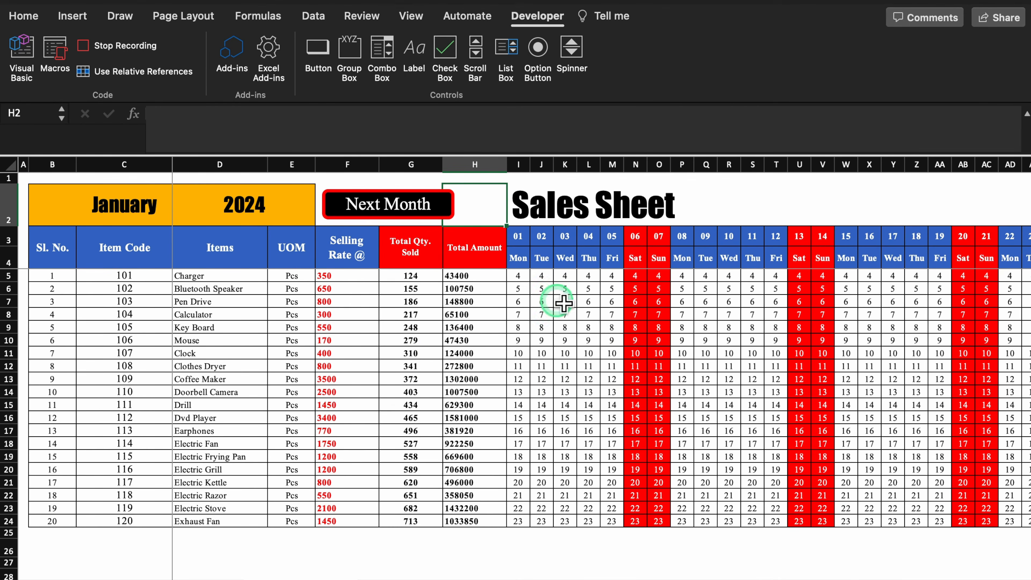
- Clear the daily sales quantities of all items for days 01 to 31, select cell I5 and stop recording the macro
{"action": "left_click_drag", "start_coordinate": [519, 275], "coordinate": [946, 526]}
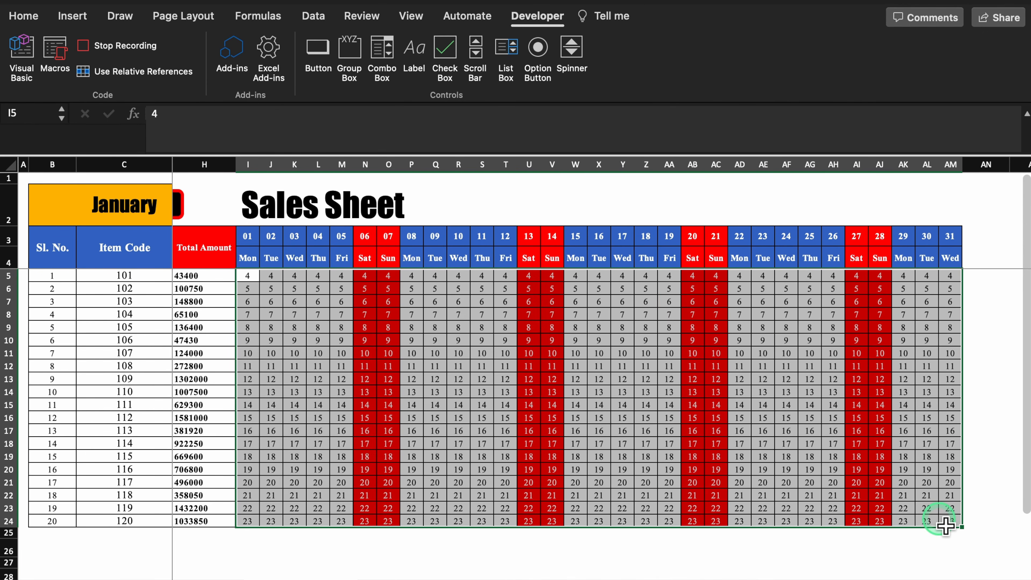
{"action": "key", "text": "Delete"}
{"action": "left_click_drag", "start_coordinate": [875, 573], "coordinate": [782, 564]}
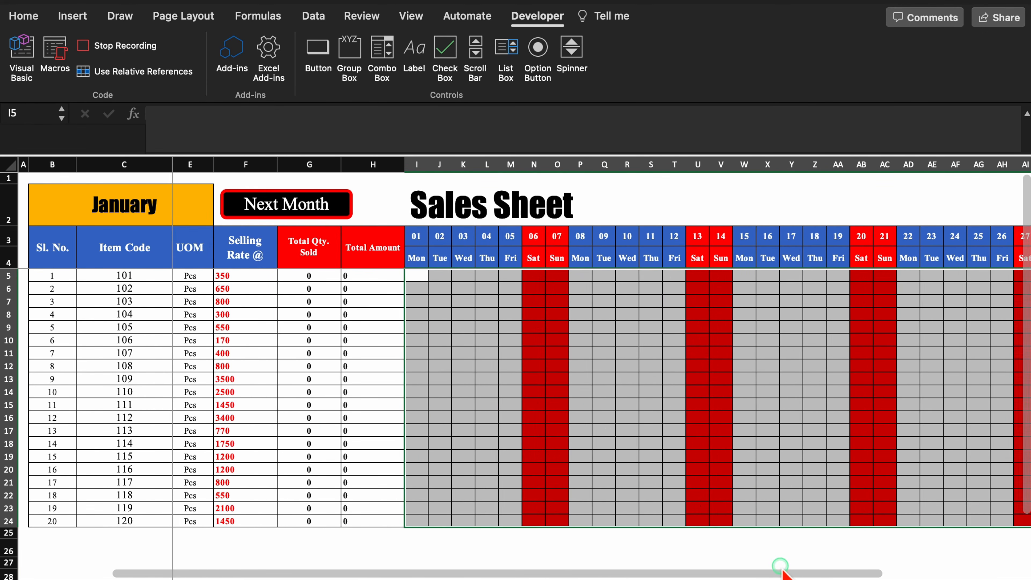
{"action": "left_click", "coordinate": [521, 279]}
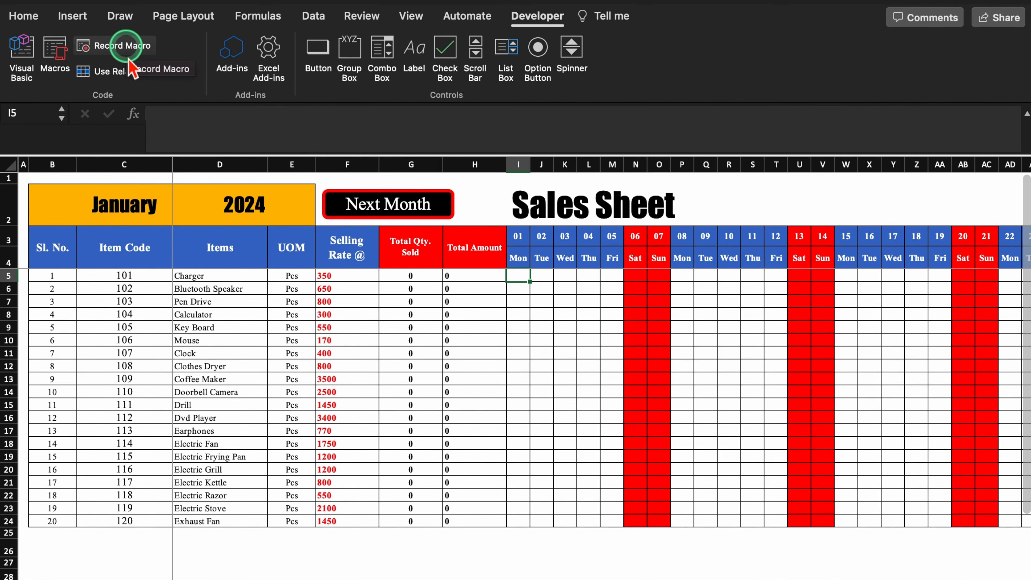
- Assign the Settings macro to the Next Month button on the Settings sheet and deselect the button
{"action": "left_click", "coordinate": [74, 577]}
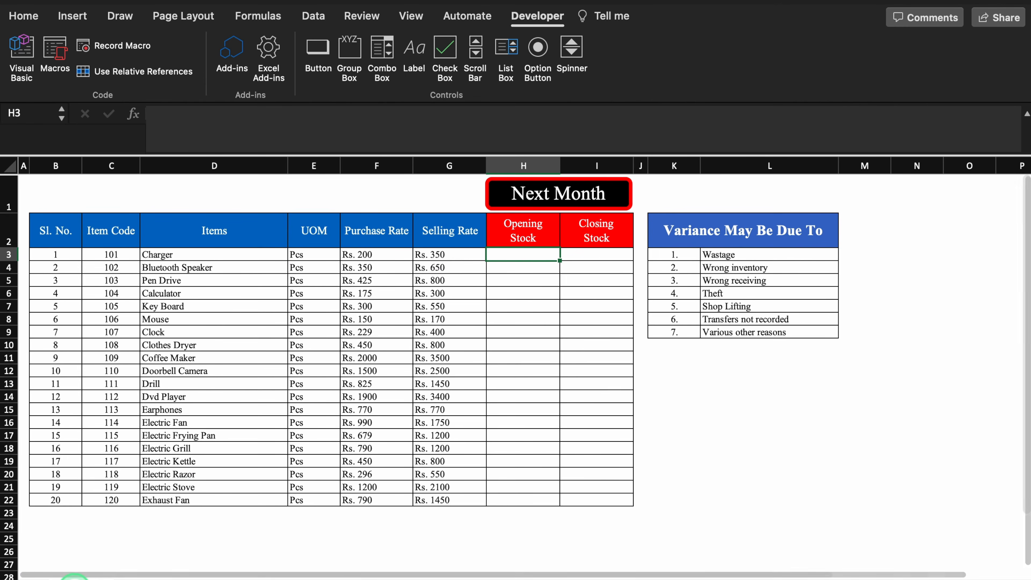
{"action": "left_click", "coordinate": [617, 201]}
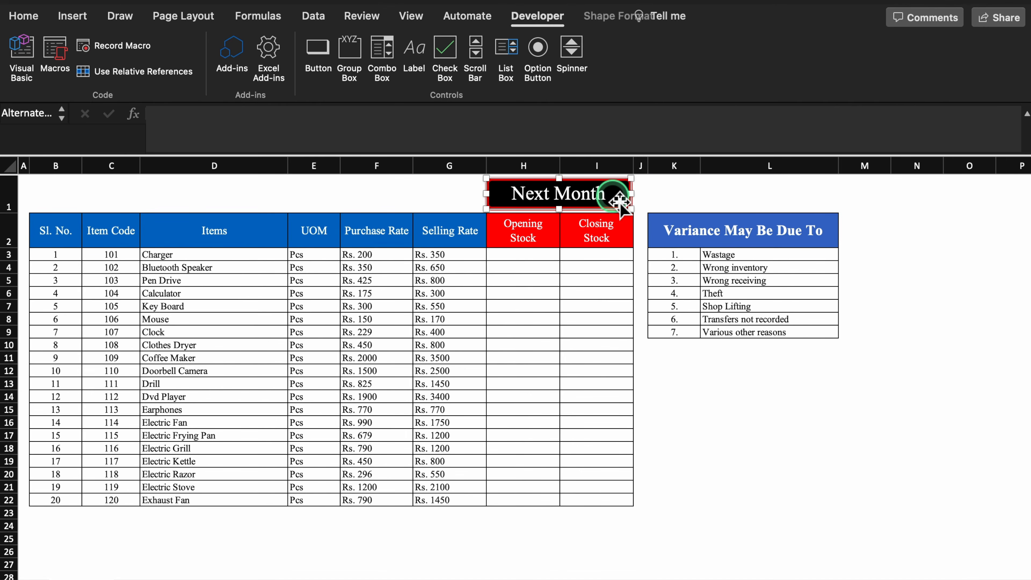
{"action": "right_click", "coordinate": [619, 207]}
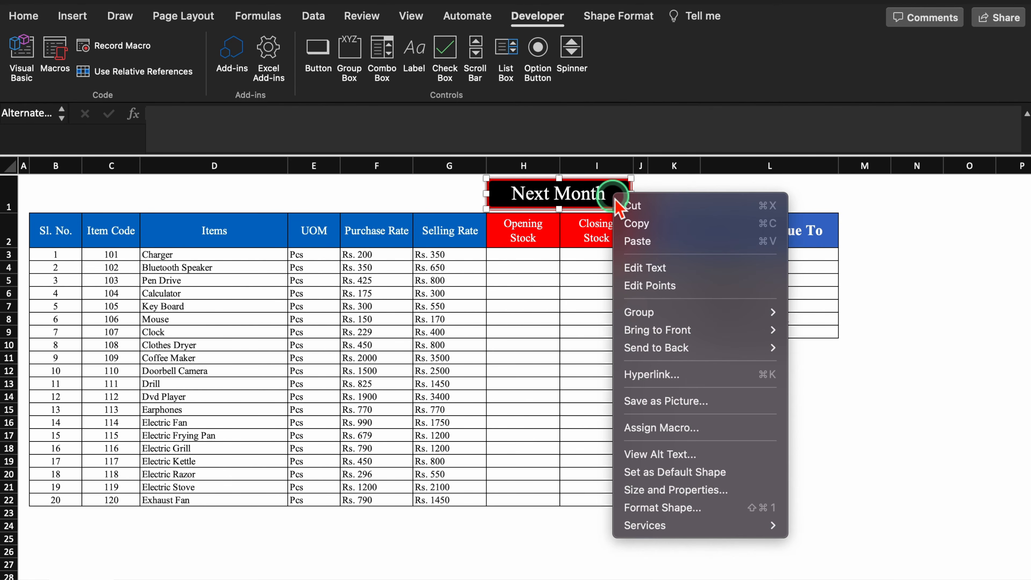
{"action": "left_click", "coordinate": [681, 428]}
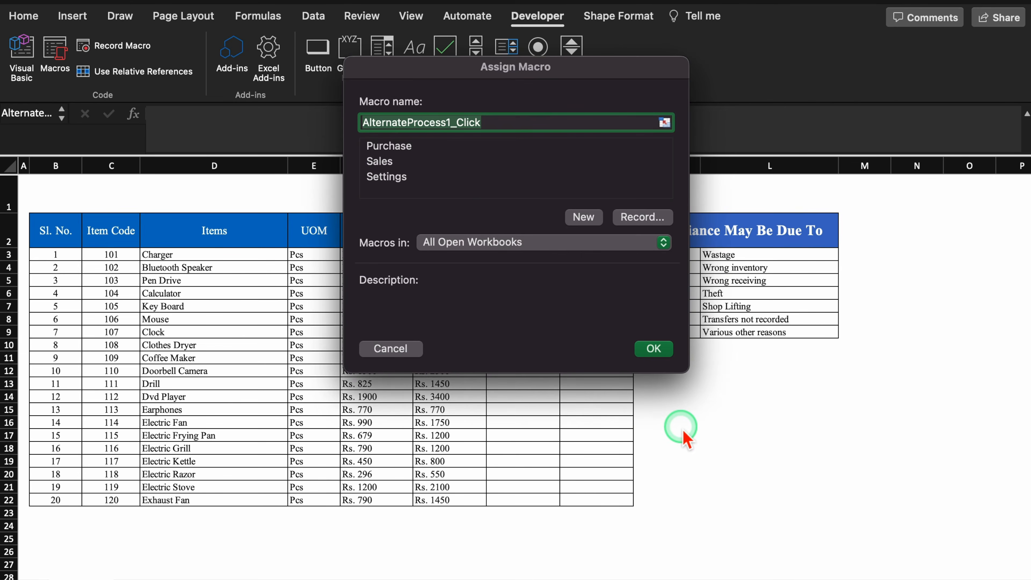
{"action": "left_click", "coordinate": [396, 177]}
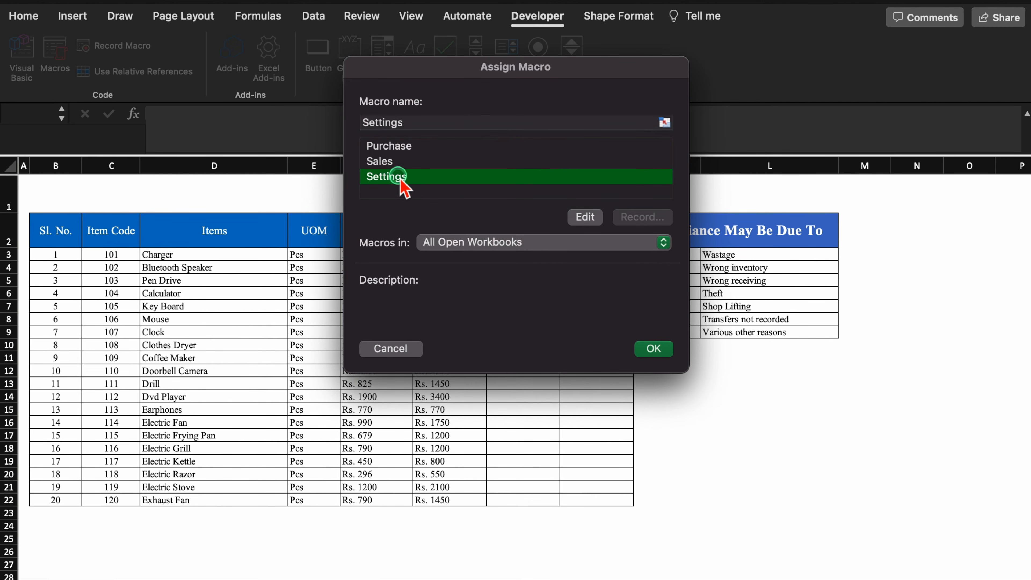
{"action": "left_click", "coordinate": [655, 348]}
{"action": "left_click", "coordinate": [735, 384]}
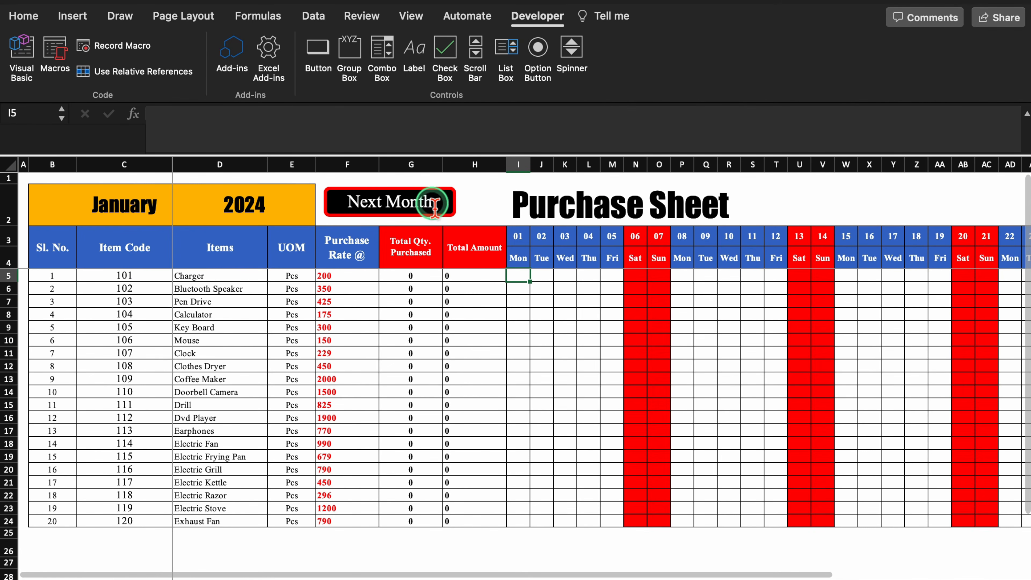
- Assign the Purchase macro to the Next Month button on the Purchase Sheet
{"action": "left_click", "coordinate": [432, 203]}
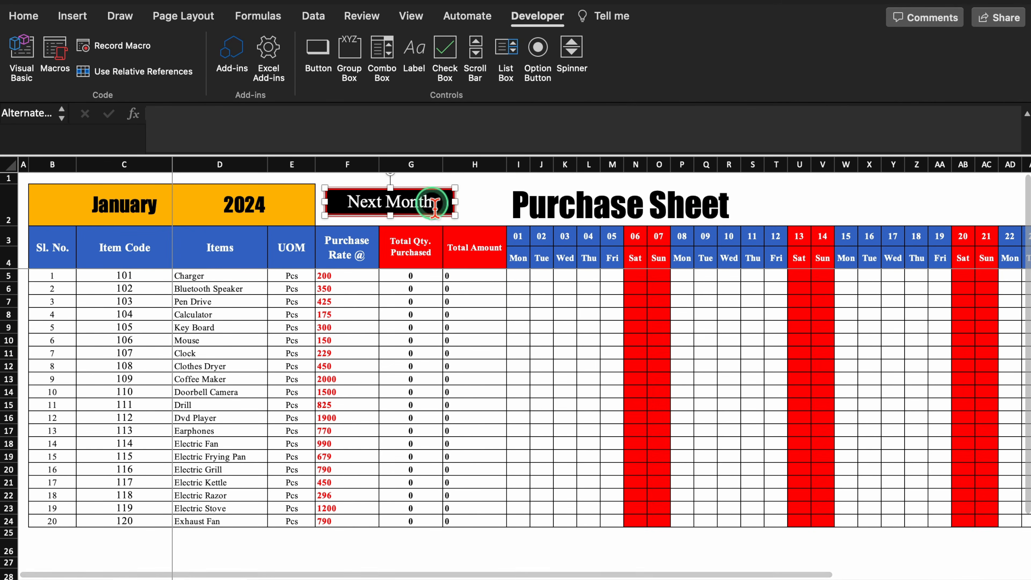
{"action": "right_click", "coordinate": [433, 203]}
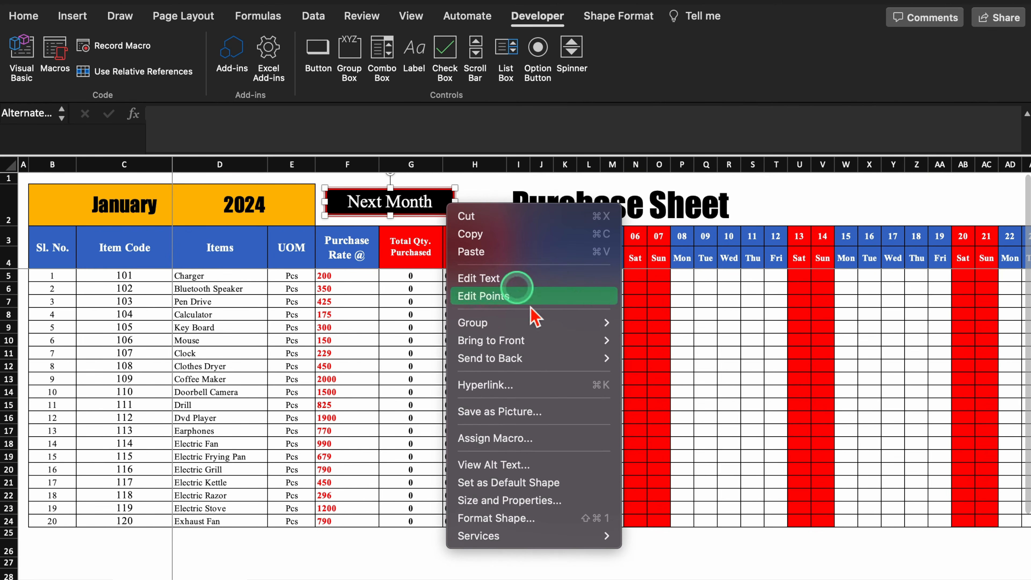
{"action": "left_click", "coordinate": [536, 439]}
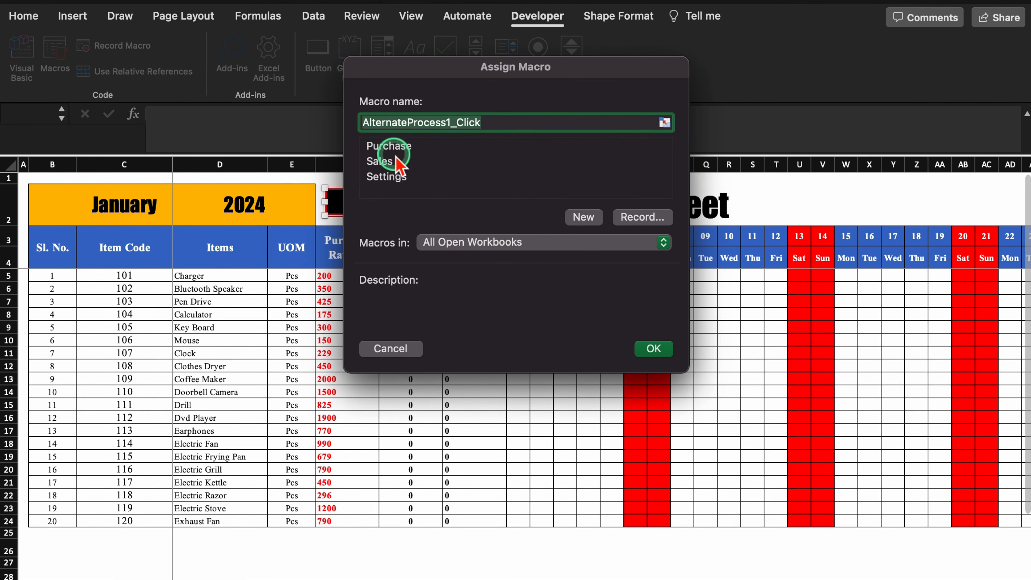
{"action": "left_click", "coordinate": [390, 147]}
{"action": "left_click", "coordinate": [654, 348]}
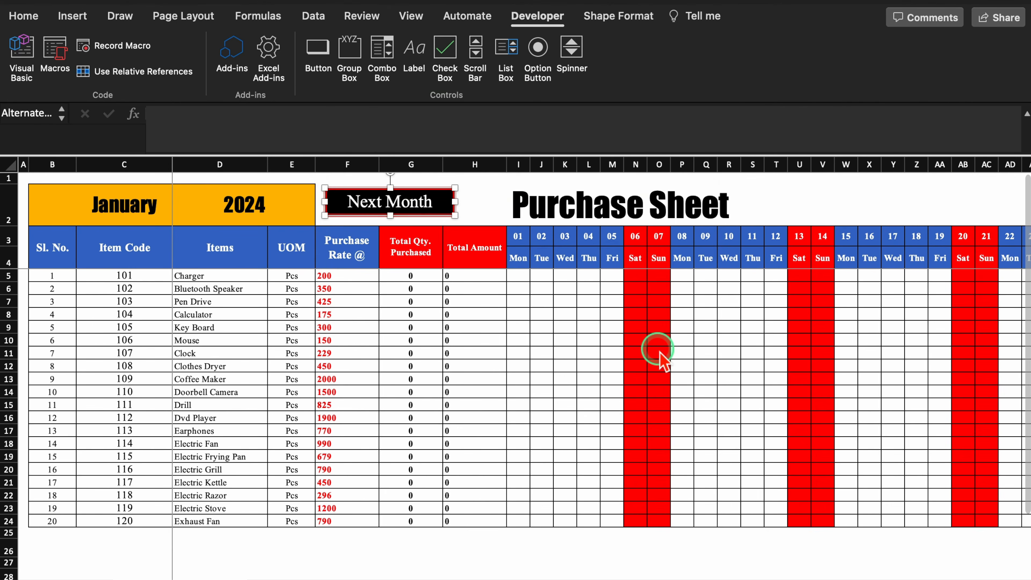
- Assign the Sales macro to the Next Month button on the Sales Sheet and deselect the button
{"action": "left_click", "coordinate": [318, 577]}
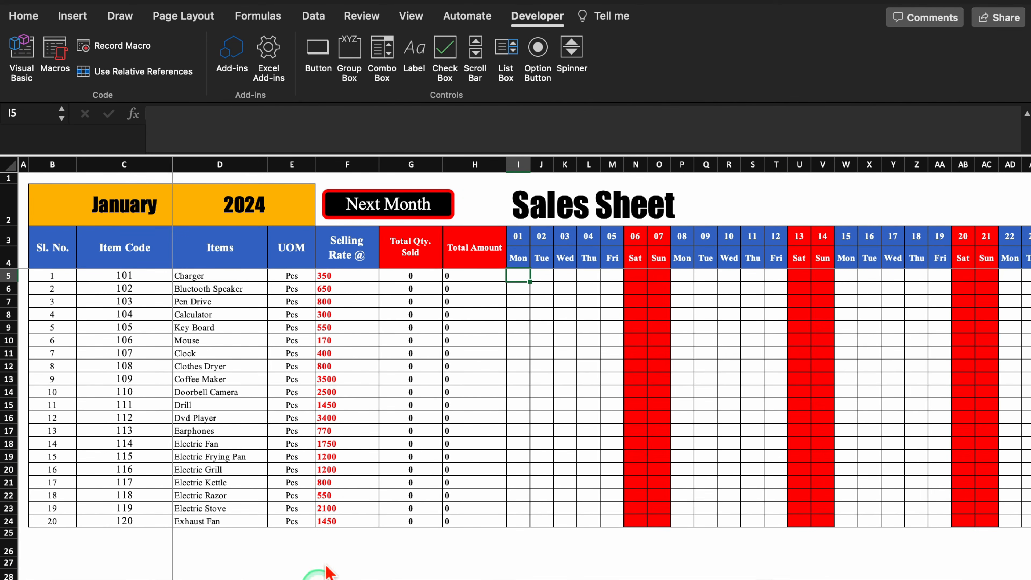
{"action": "right_click", "coordinate": [434, 209]}
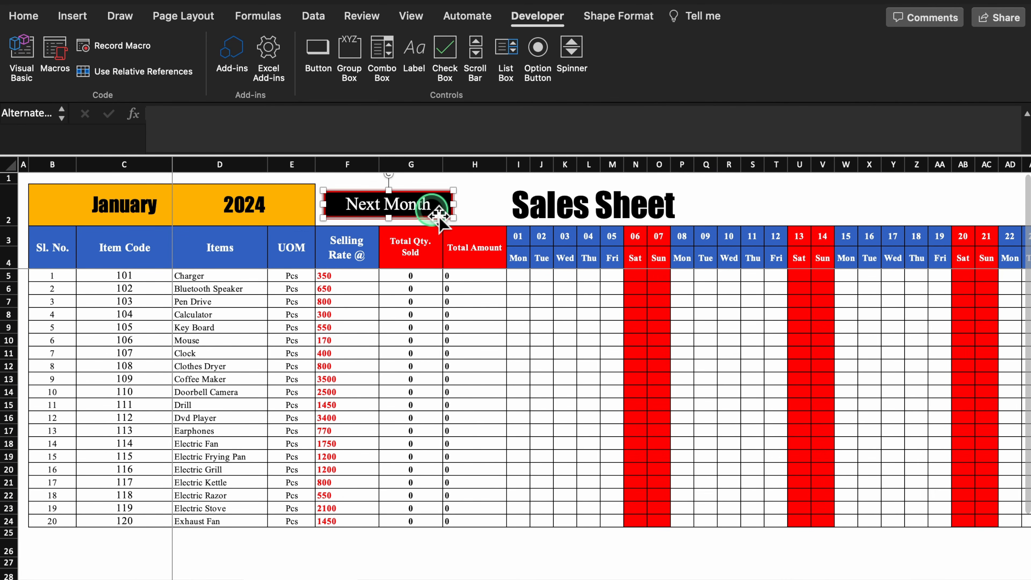
{"action": "right_click", "coordinate": [435, 209]}
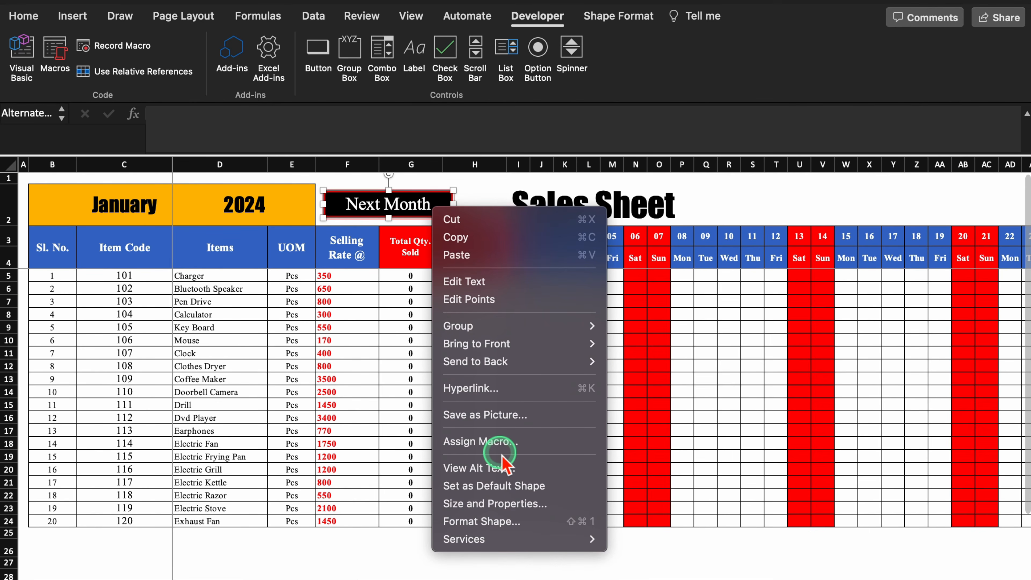
{"action": "left_click", "coordinate": [501, 442]}
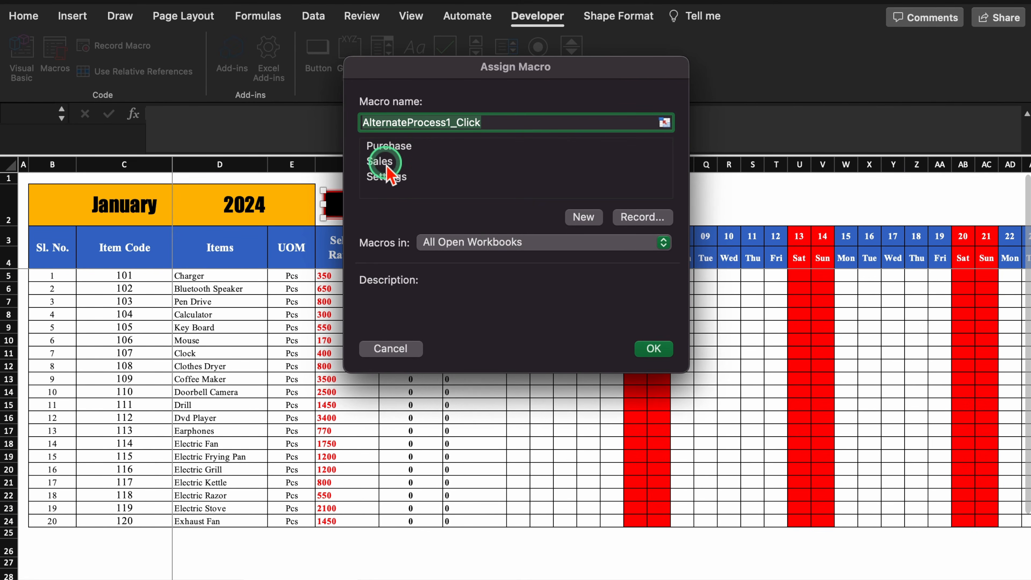
{"action": "left_click", "coordinate": [381, 162]}
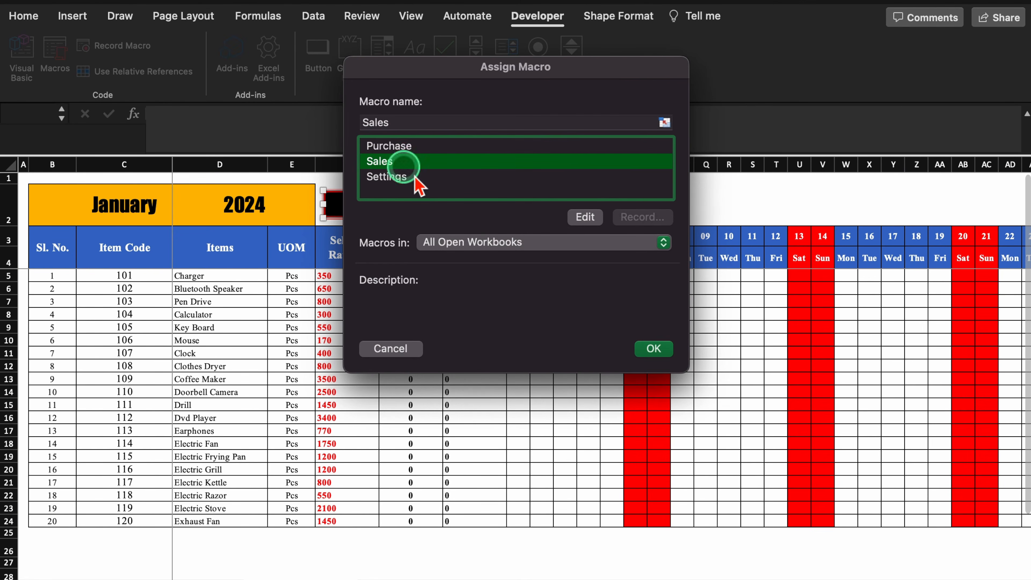
{"action": "left_click", "coordinate": [662, 349]}
{"action": "left_click", "coordinate": [485, 206]}
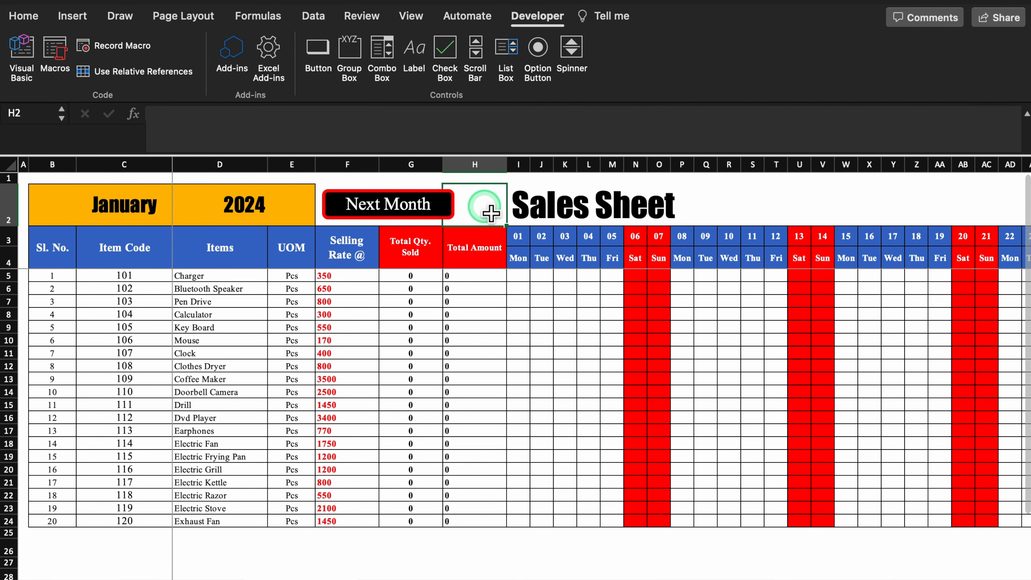
- Test the Sales Sheet's Next Month button by filling 1 for all items on days 01 to 21 and running its macro
{"action": "left_click", "coordinate": [519, 277]}
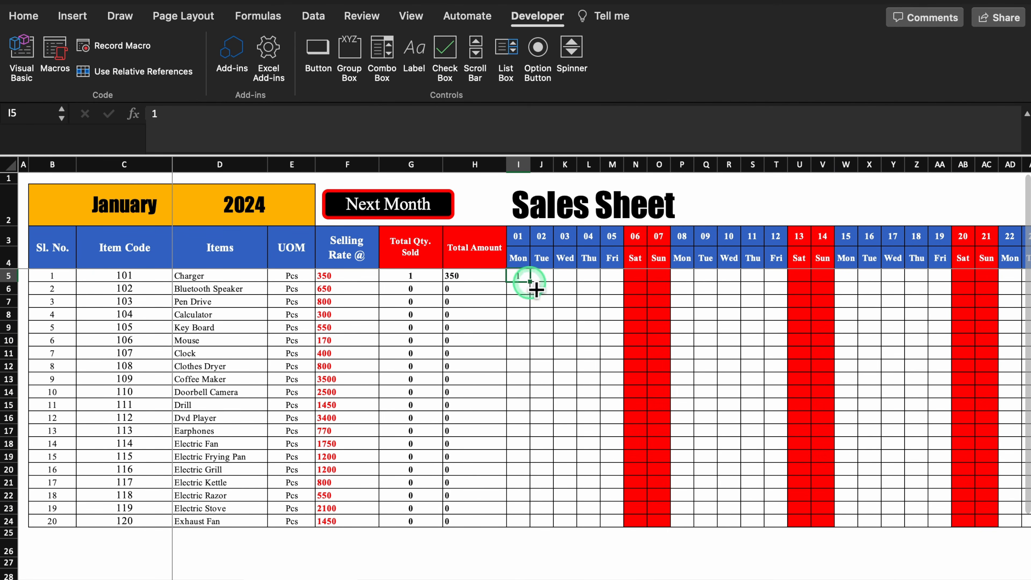
{"action": "left_click_drag", "start_coordinate": [530, 281], "coordinate": [990, 528]}
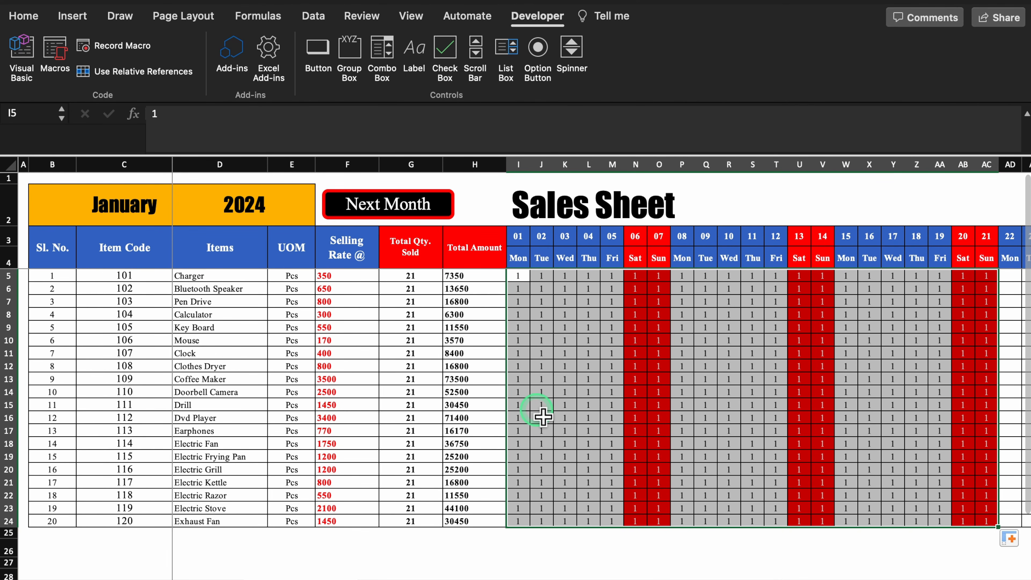
{"action": "left_click", "coordinate": [413, 208]}
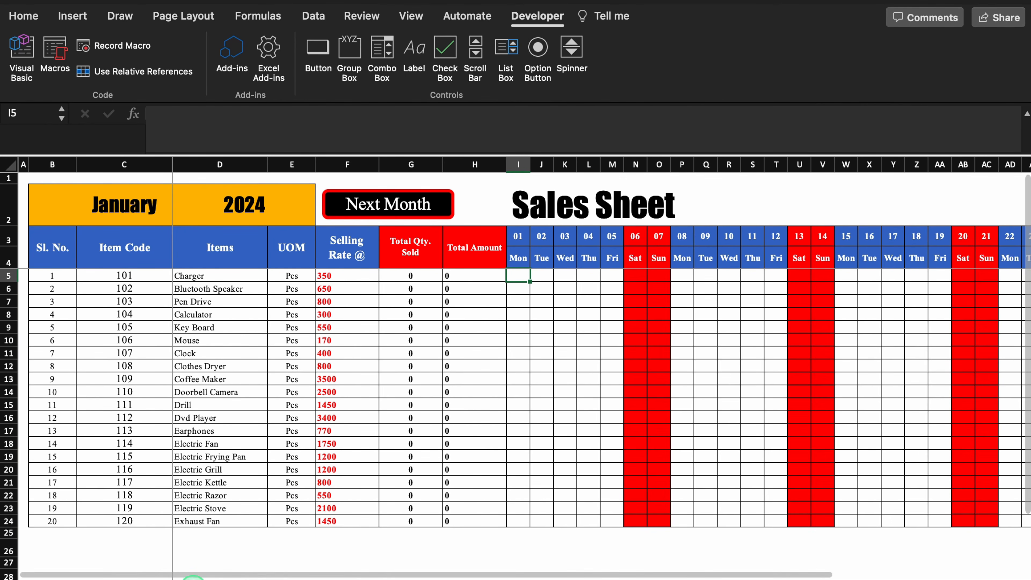
- Test the Purchase Sheet's Next Month button by filling quantities 1 to 20 down the items for days 01 to 19 and running its macro
{"action": "left_click", "coordinate": [193, 579]}
{"action": "type", "text": "1"}
{"action": "left_click", "coordinate": [542, 327]}
{"action": "left_click", "coordinate": [518, 276]}
{"action": "left_click_drag", "start_coordinate": [530, 282], "coordinate": [951, 528]}
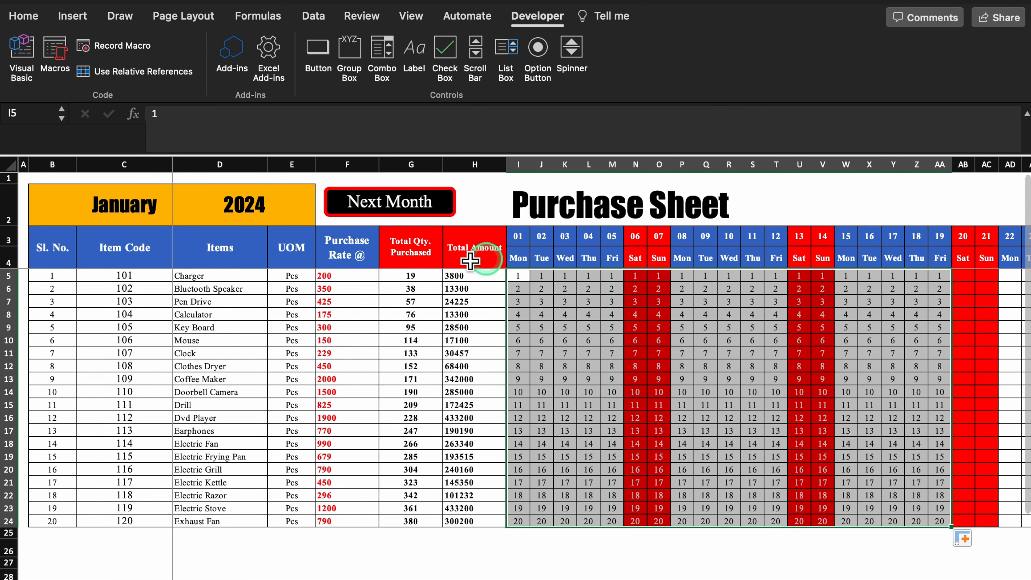
{"action": "left_click", "coordinate": [387, 207]}
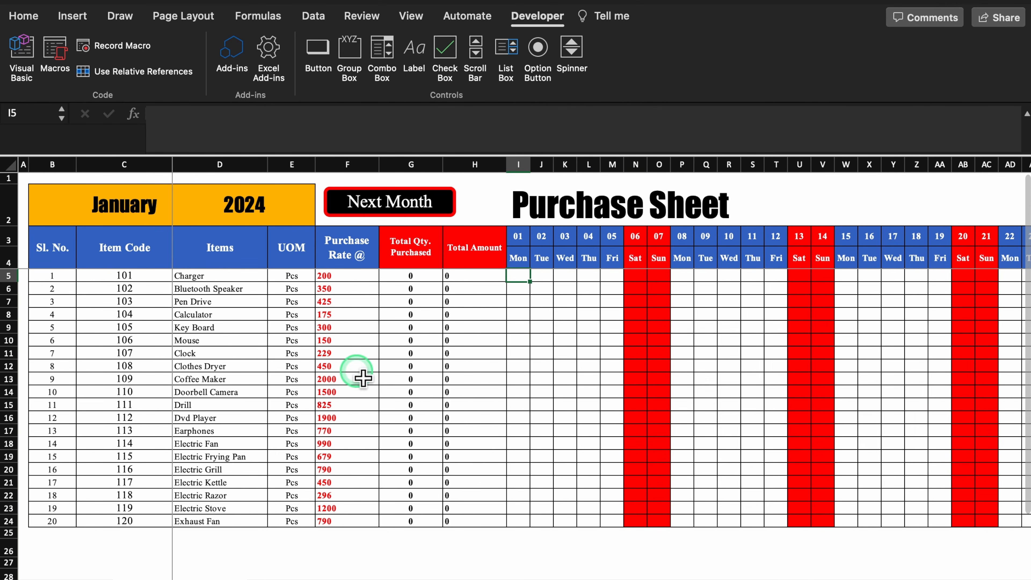
- Test the Settings sheet's Next Month button by entering 12 in H3, filling it through H3:I22 and running the macro
{"action": "left_click", "coordinate": [81, 579]}
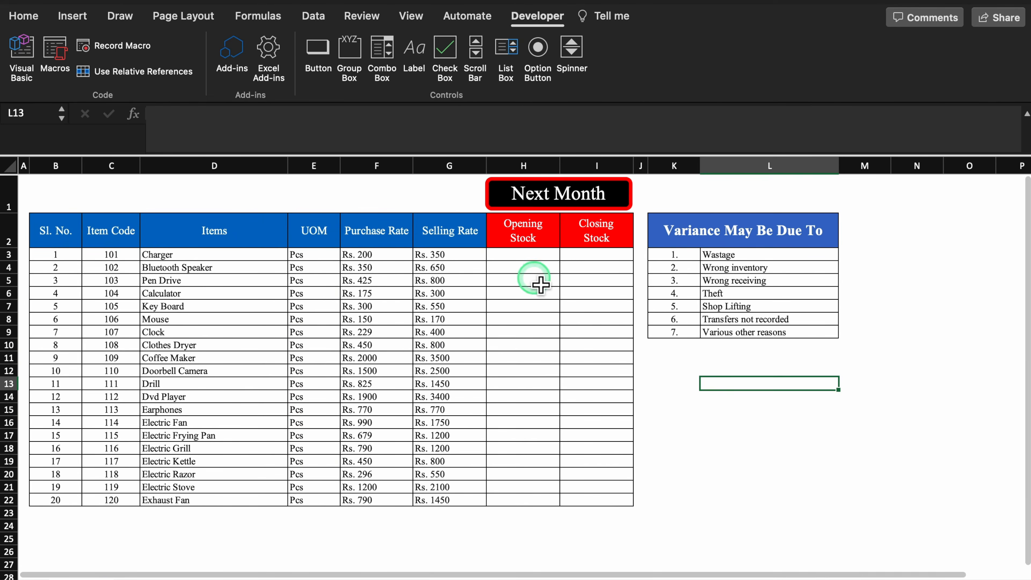
{"action": "left_click", "coordinate": [522, 255]}
{"action": "type", "text": "12"}
{"action": "left_click", "coordinate": [548, 333]}
{"action": "left_click", "coordinate": [535, 257]}
{"action": "left_click_drag", "start_coordinate": [560, 261], "coordinate": [634, 504]}
{"action": "left_click", "coordinate": [768, 422]}
{"action": "left_click", "coordinate": [564, 197]}
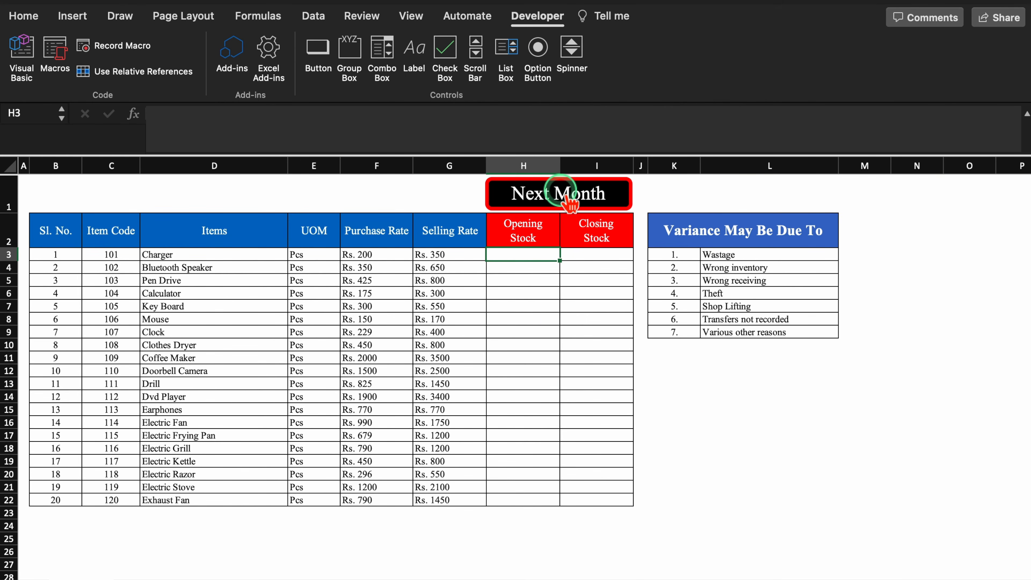
{"action": "left_click", "coordinate": [725, 386]}
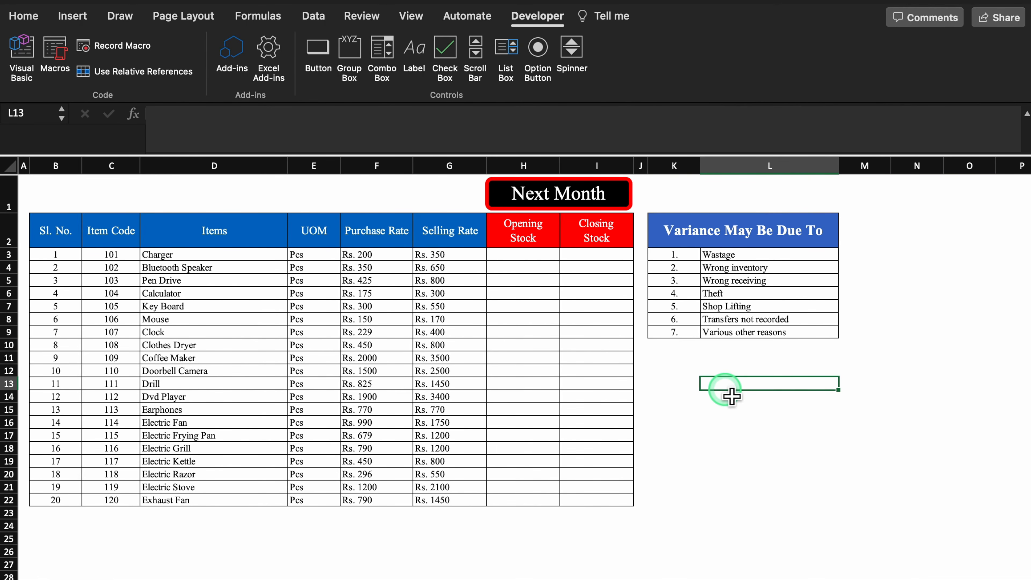
- Save the workbook to the Desktop as an Excel Macro-Enabled Workbook (.xlsm) and reopen it with macros enabled
{"action": "key", "text": "super+s"}
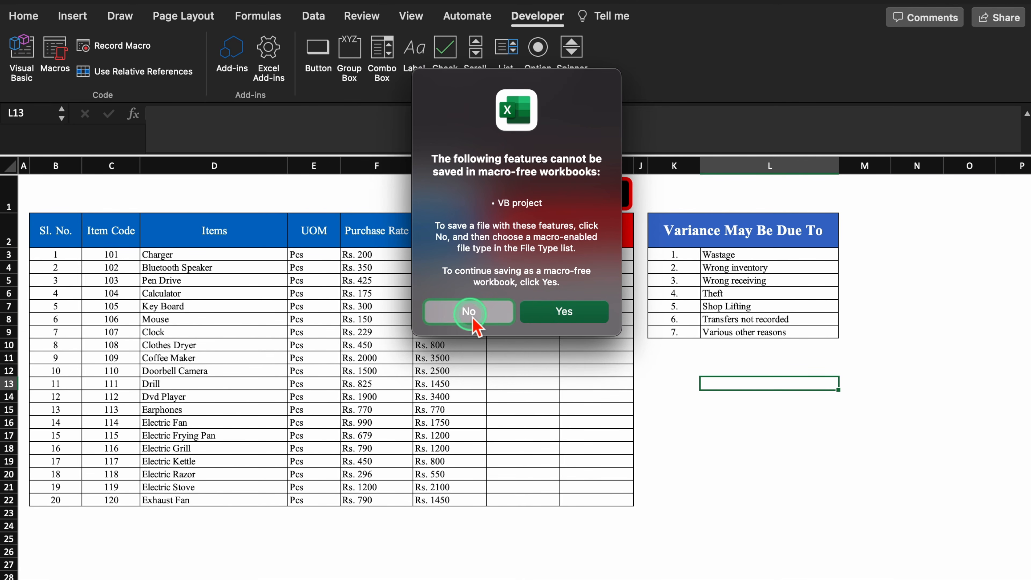
{"action": "left_click", "coordinate": [472, 319]}
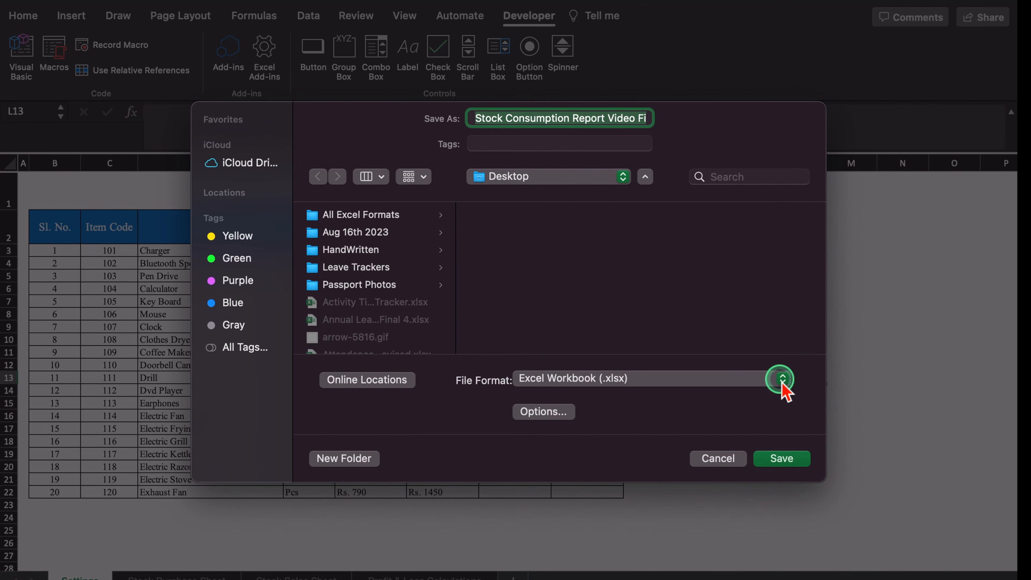
{"action": "left_click", "coordinate": [781, 382]}
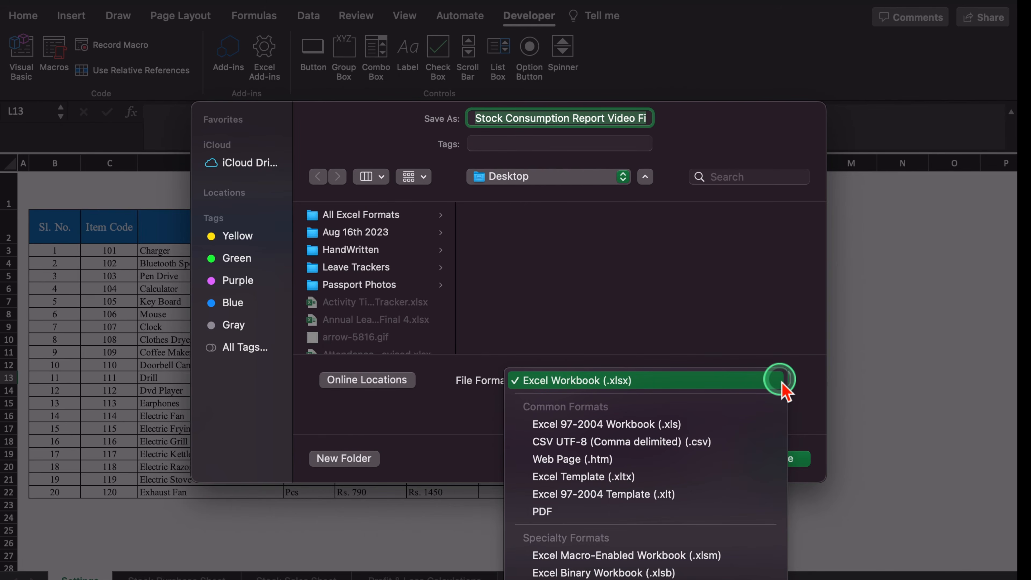
{"action": "left_click", "coordinate": [749, 556]}
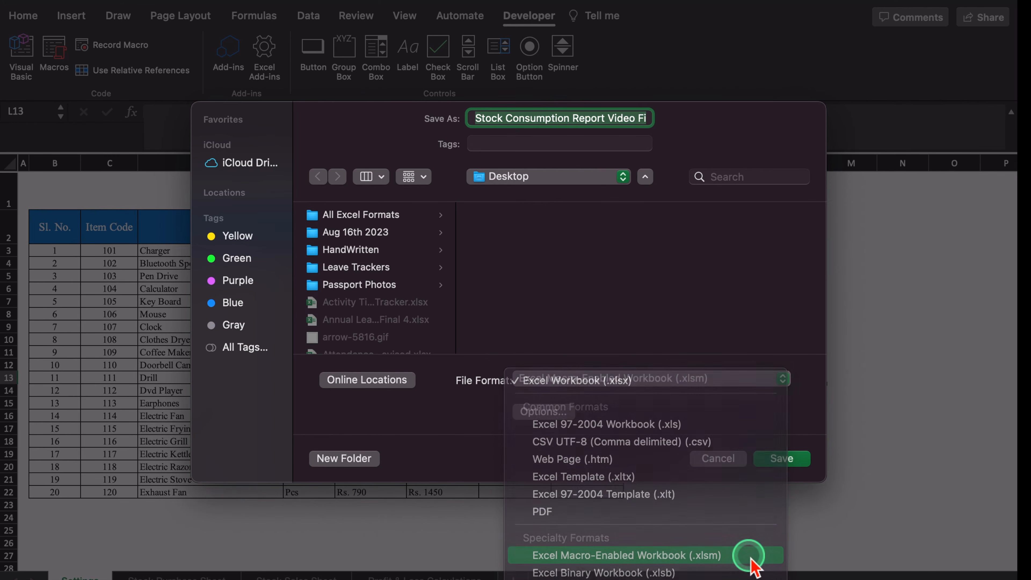
{"action": "left_click", "coordinate": [780, 459]}
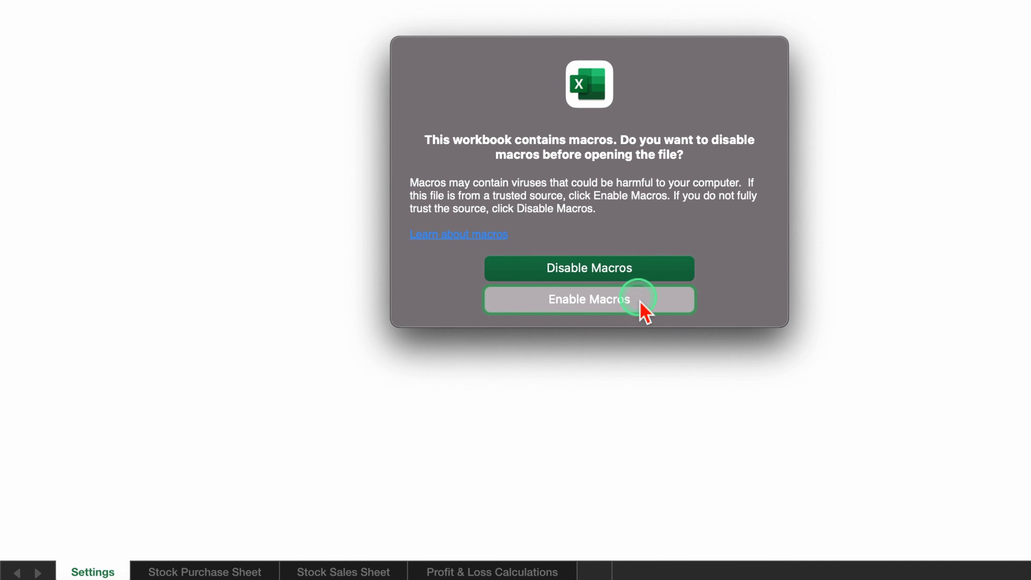
{"action": "left_click", "coordinate": [609, 302]}
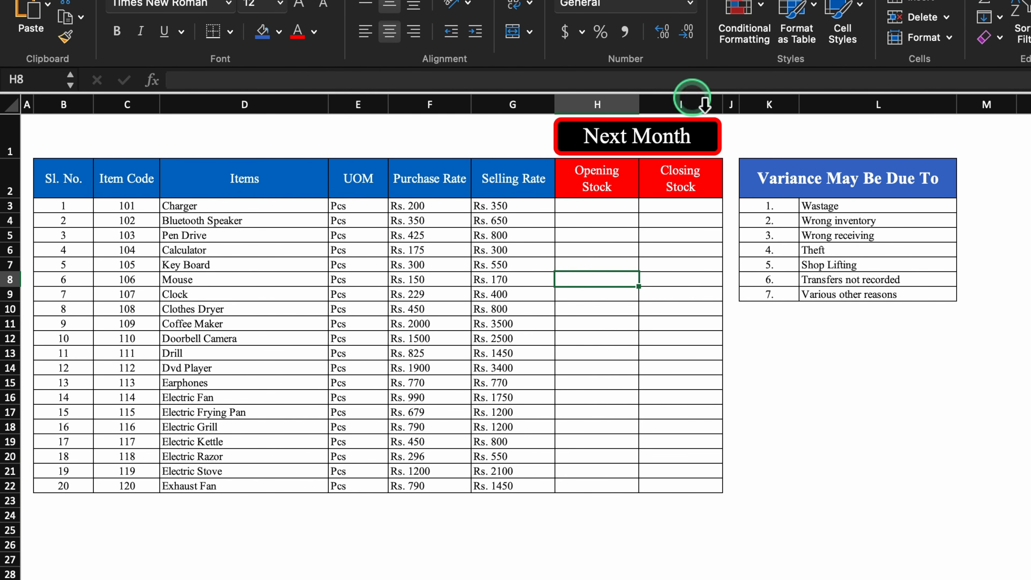